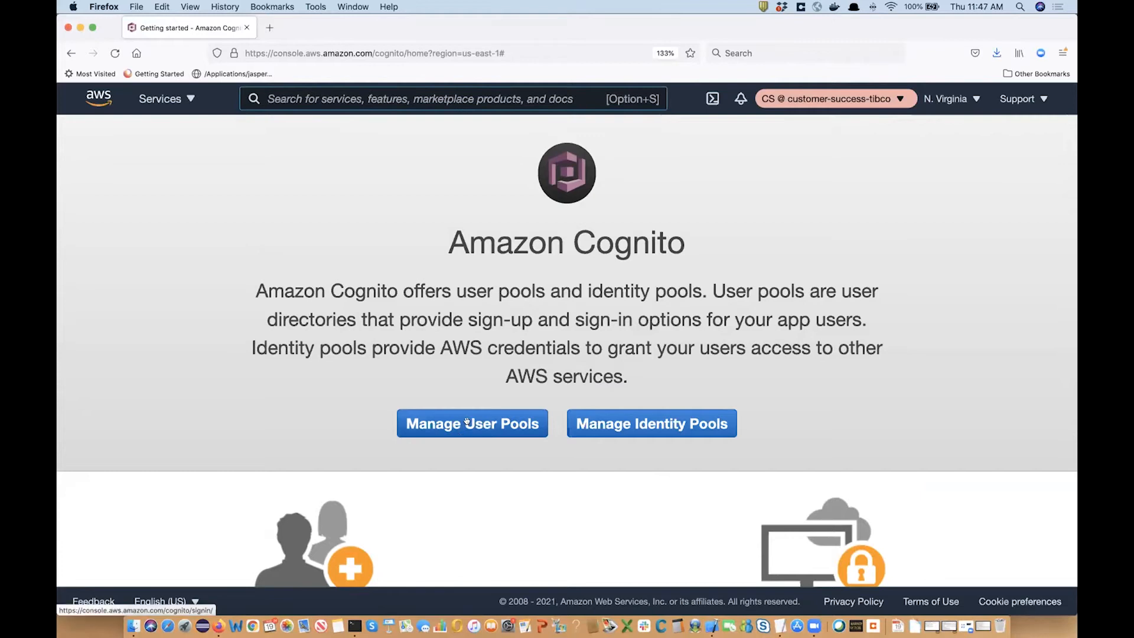
From Manage User Pools, start a new pool named drjasperdemo and choose Step through settings.
left_click(467, 421)
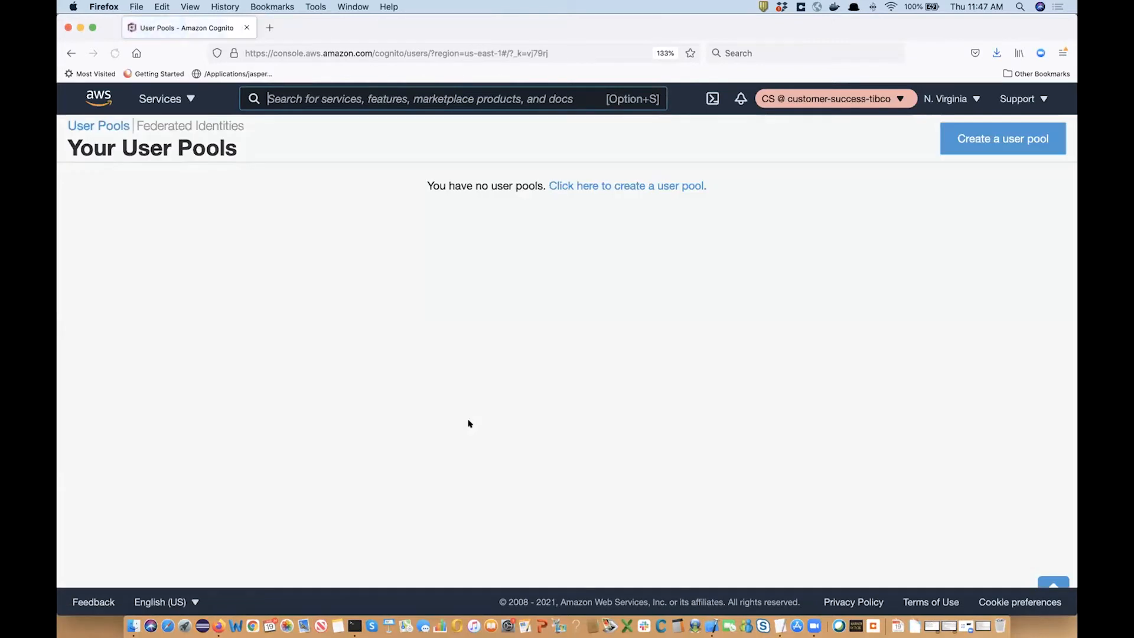
left_click(1004, 146)
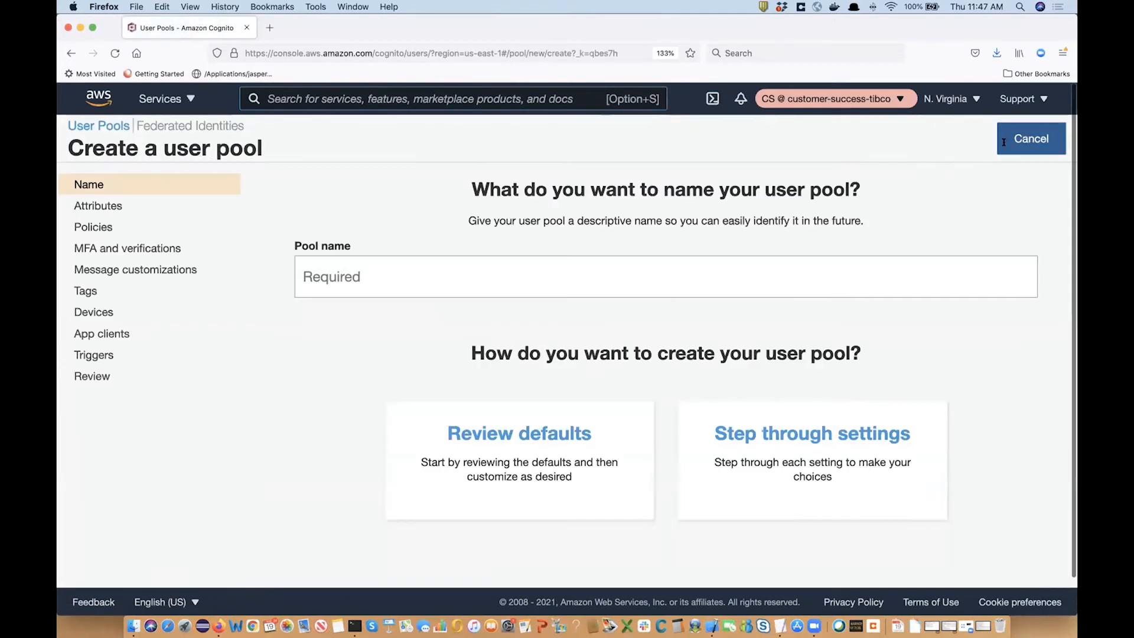
left_click(360, 274)
type("drjasperdemo")
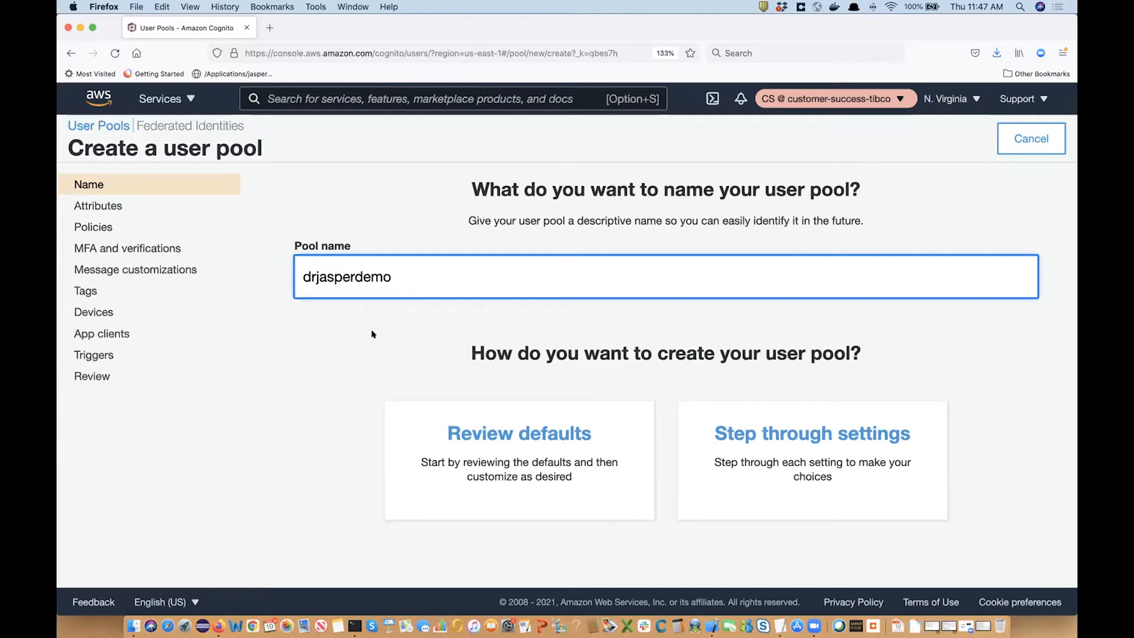
scroll(738, 349, "down", 1)
left_click(754, 420)
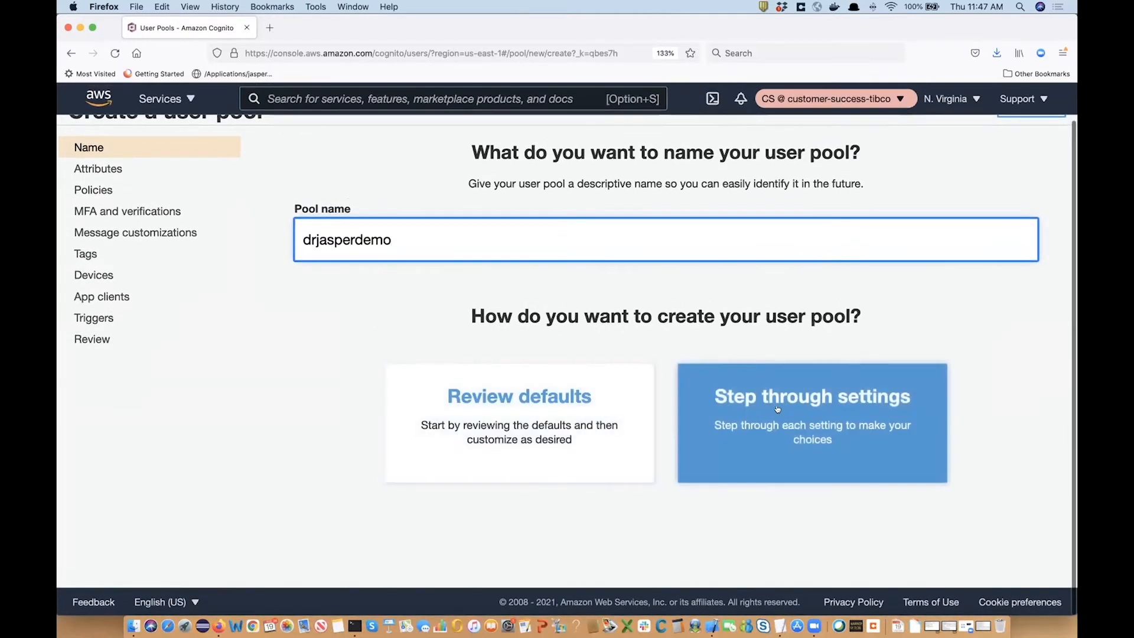
On the Attributes page, mark name as a required sign-up attribute alongside email.
scroll(479, 375, "down", 1)
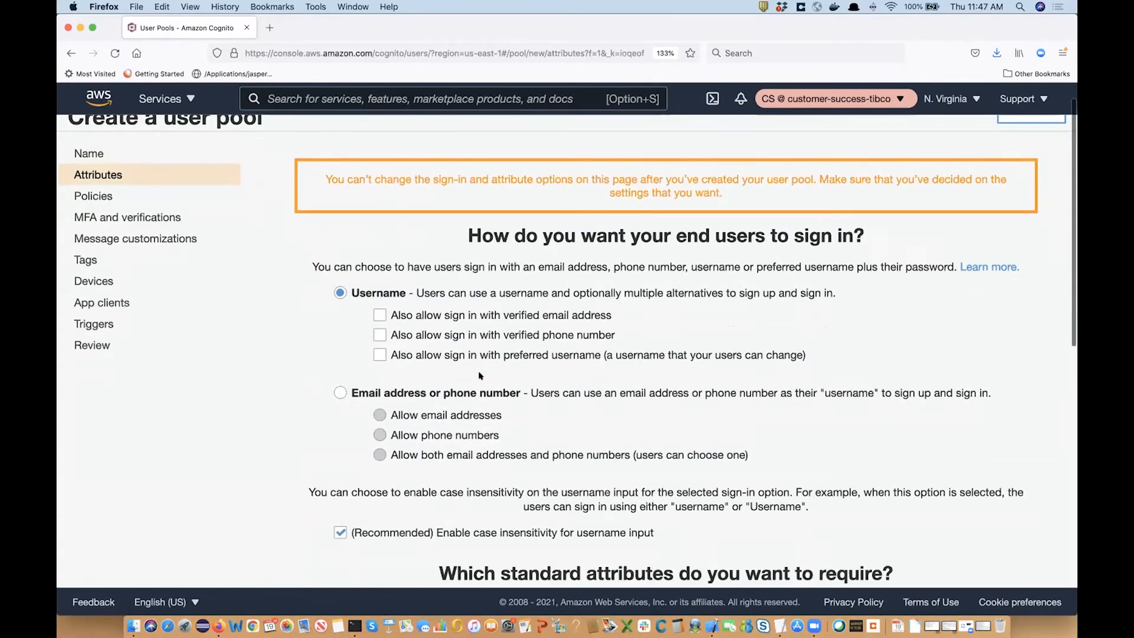
scroll(479, 375, "down", 1)
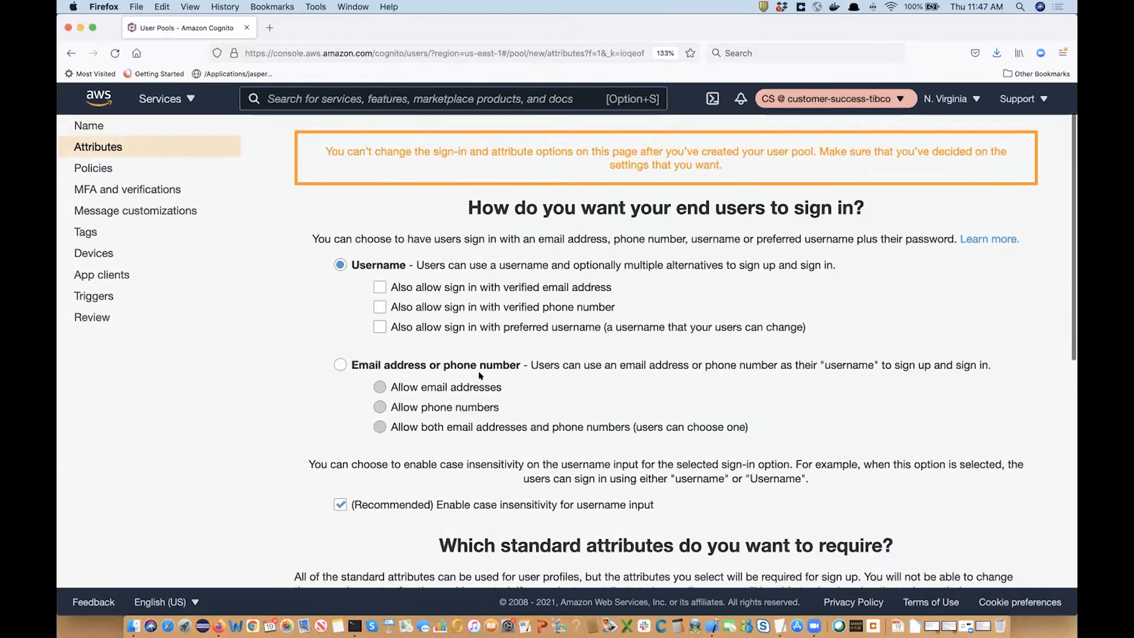
scroll(480, 375, "down", 3)
scroll(480, 377, "up", 3)
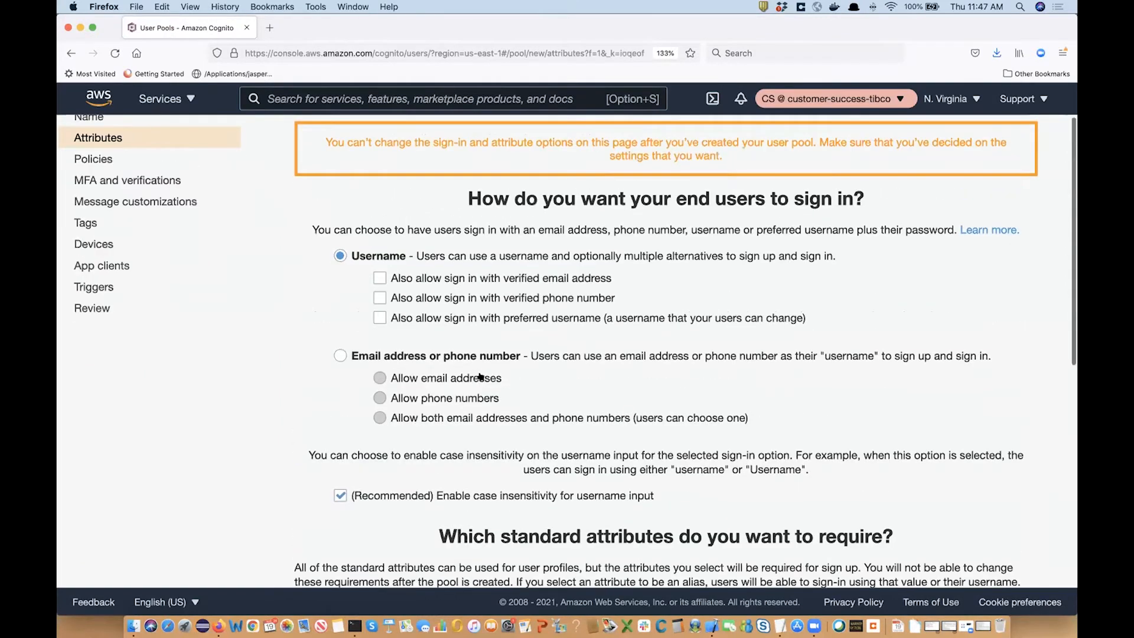
scroll(480, 376, "up", 1)
scroll(480, 376, "down", 1)
scroll(480, 377, "down", 1)
scroll(480, 376, "down", 1)
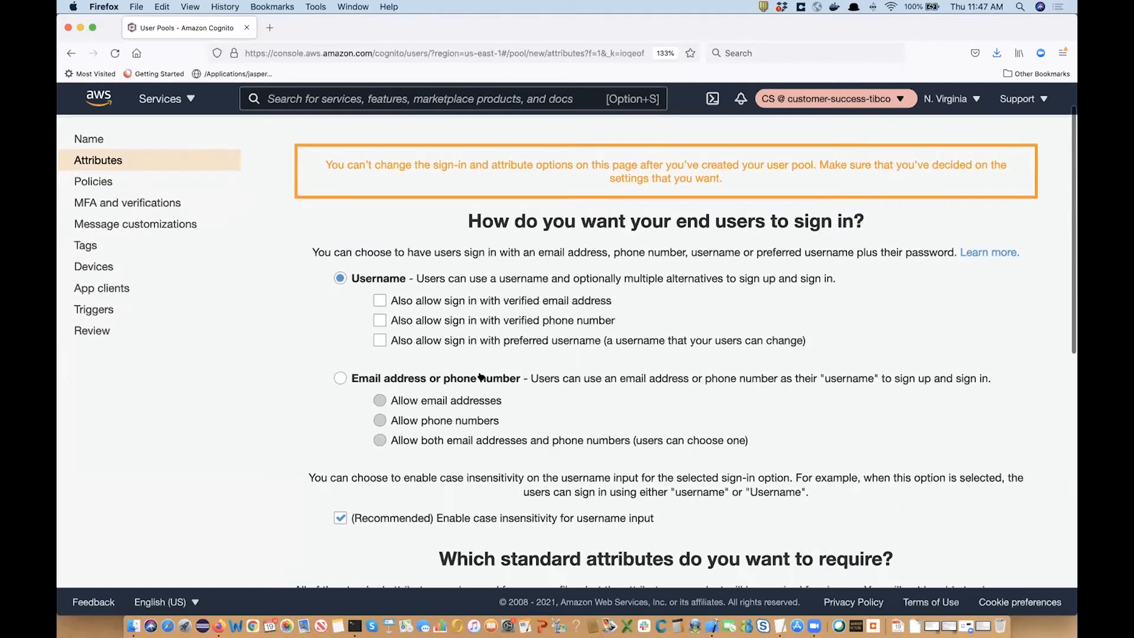
scroll(479, 376, "up", 2)
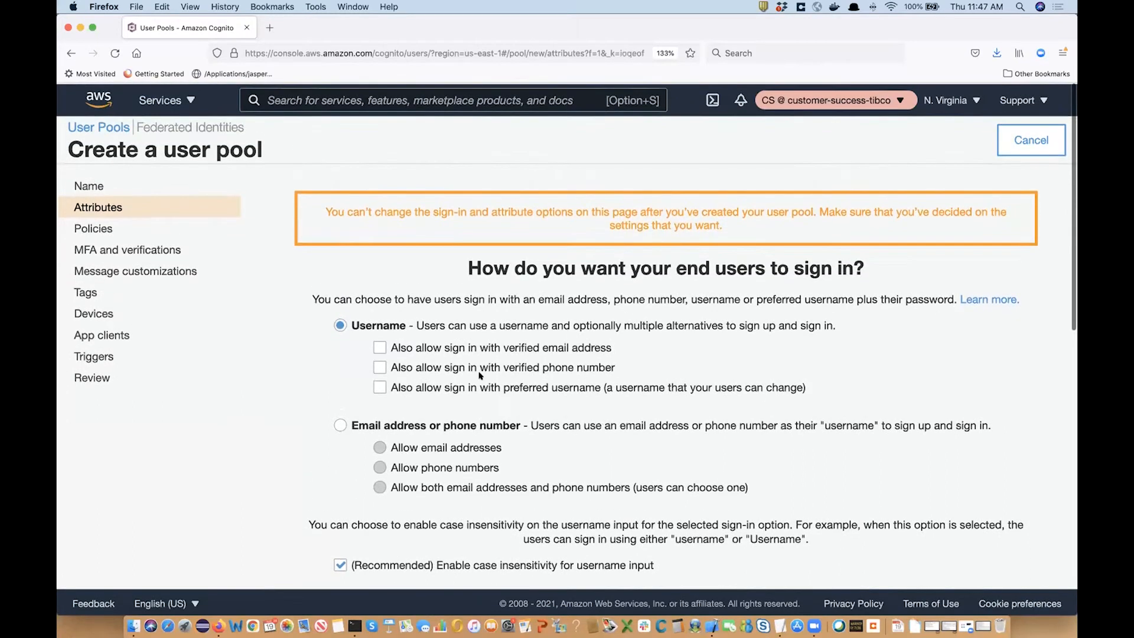
scroll(479, 376, "down", 1)
scroll(480, 376, "down", 2)
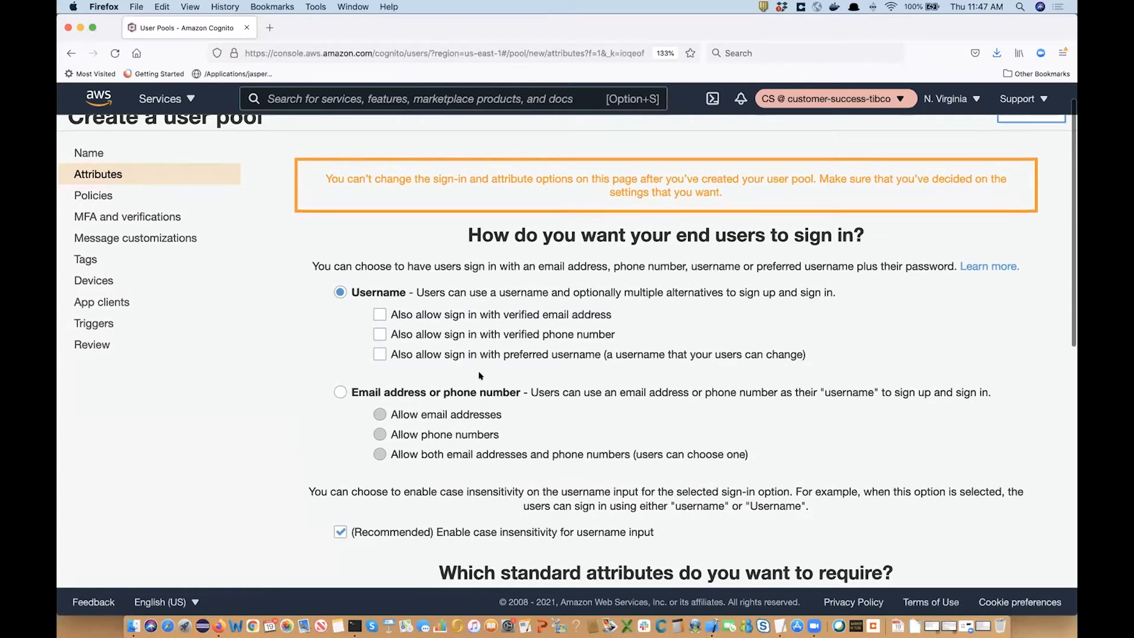
scroll(479, 377, "up", 1)
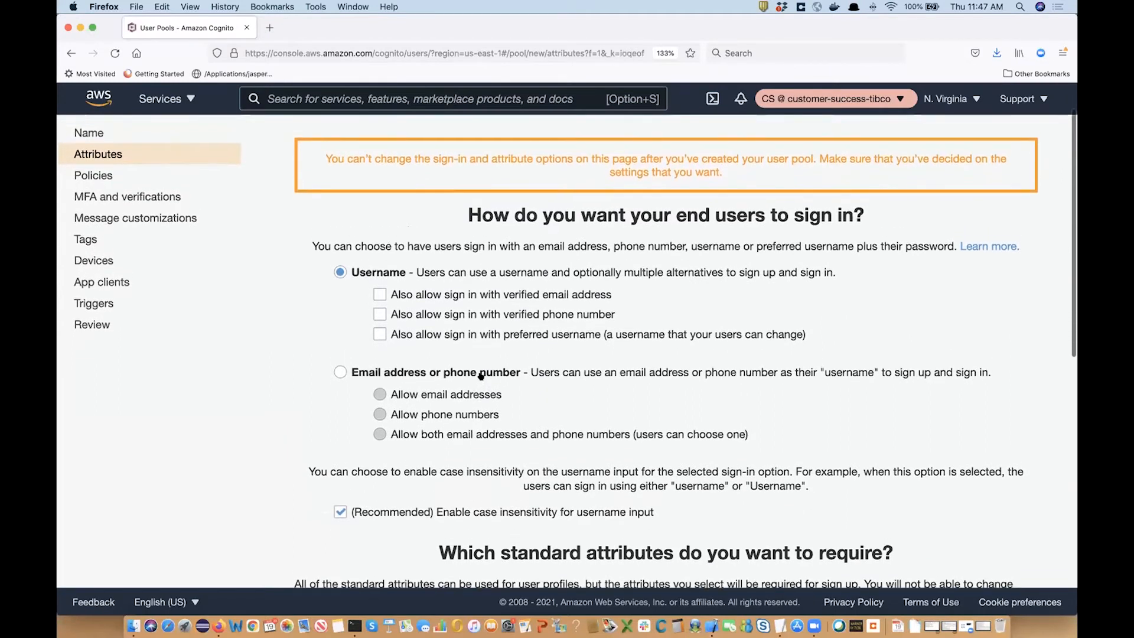
scroll(482, 376, "down", 1)
scroll(482, 376, "down", 1)
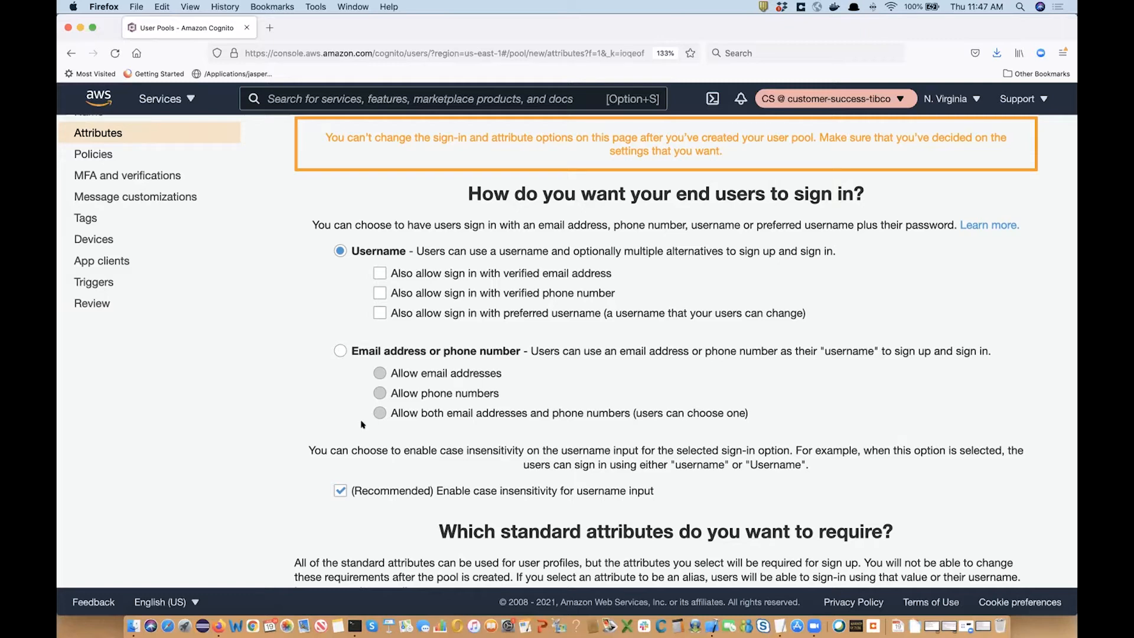
scroll(414, 456, "down", 6)
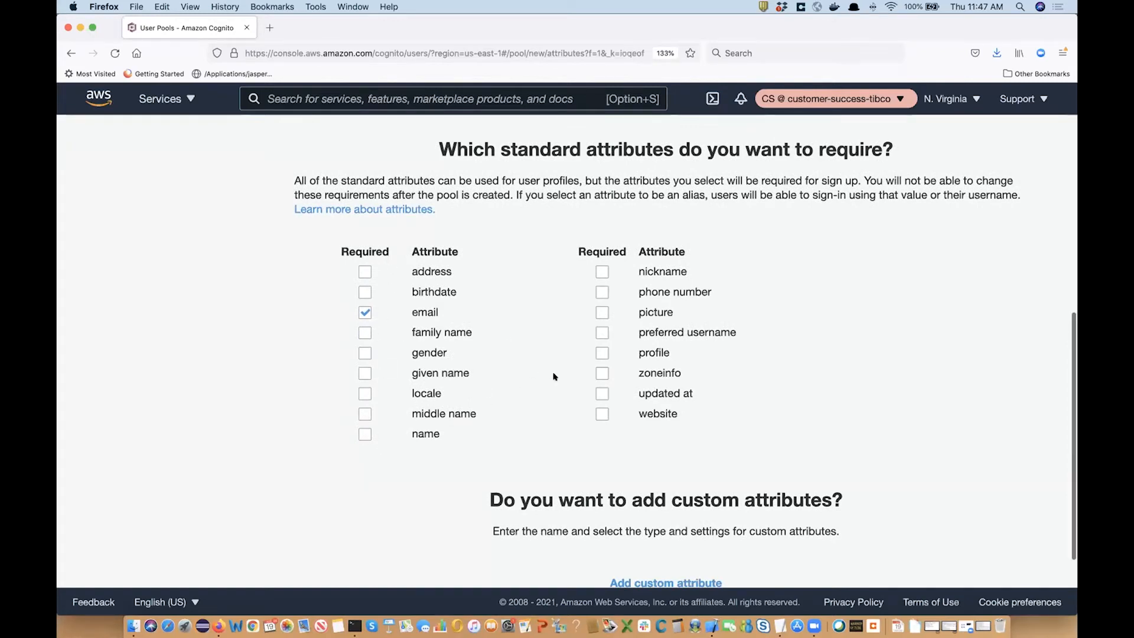
scroll(554, 377, "up", 1)
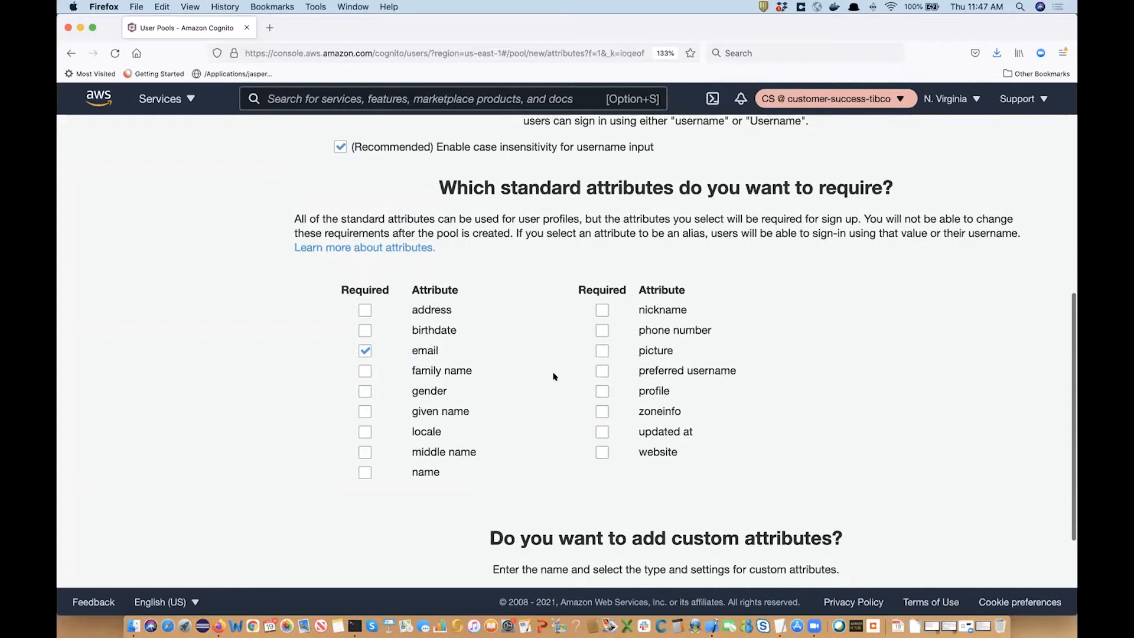
left_click(363, 473)
Also require profile, then continue to the Policies step.
scroll(559, 376, "up", 1)
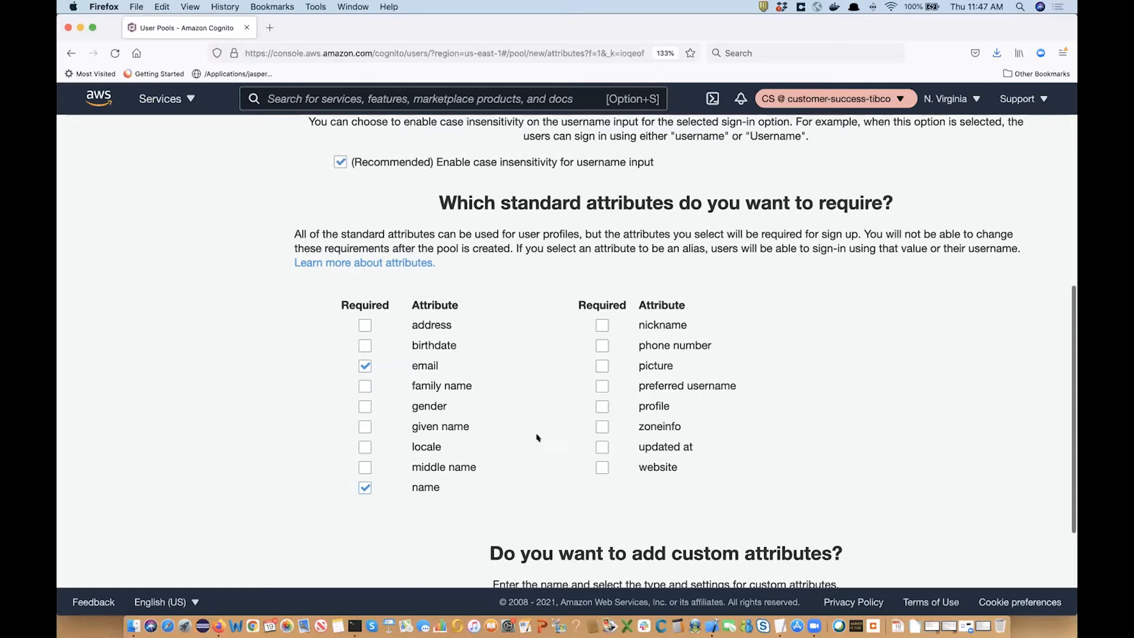
scroll(538, 438, "down", 1)
scroll(538, 437, "down", 1)
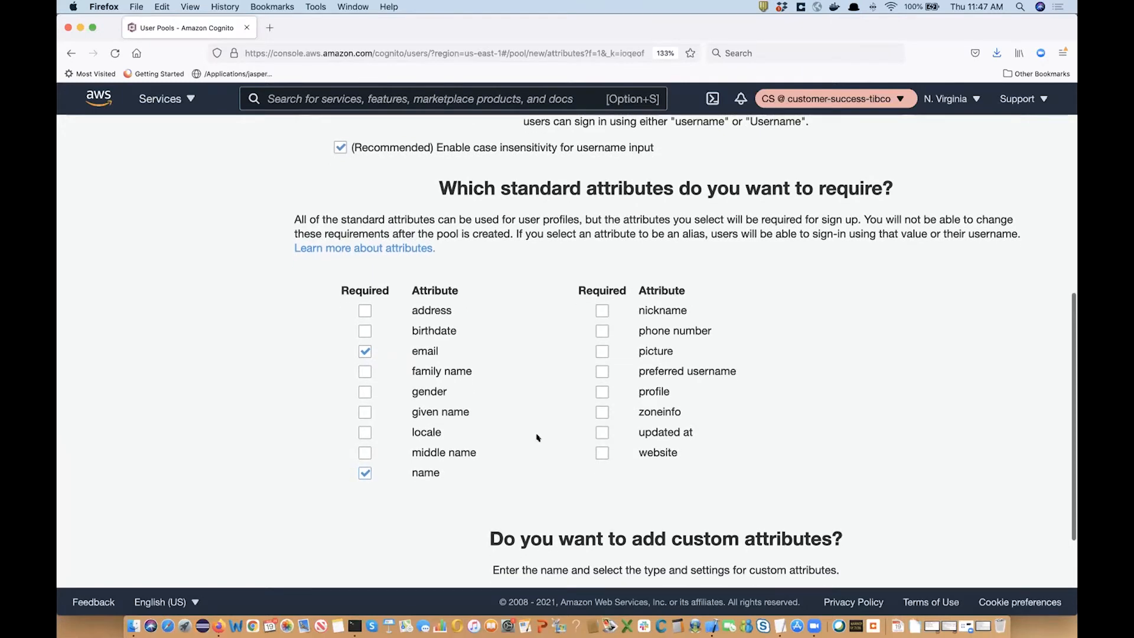
left_click(601, 391)
scroll(554, 494, "down", 3)
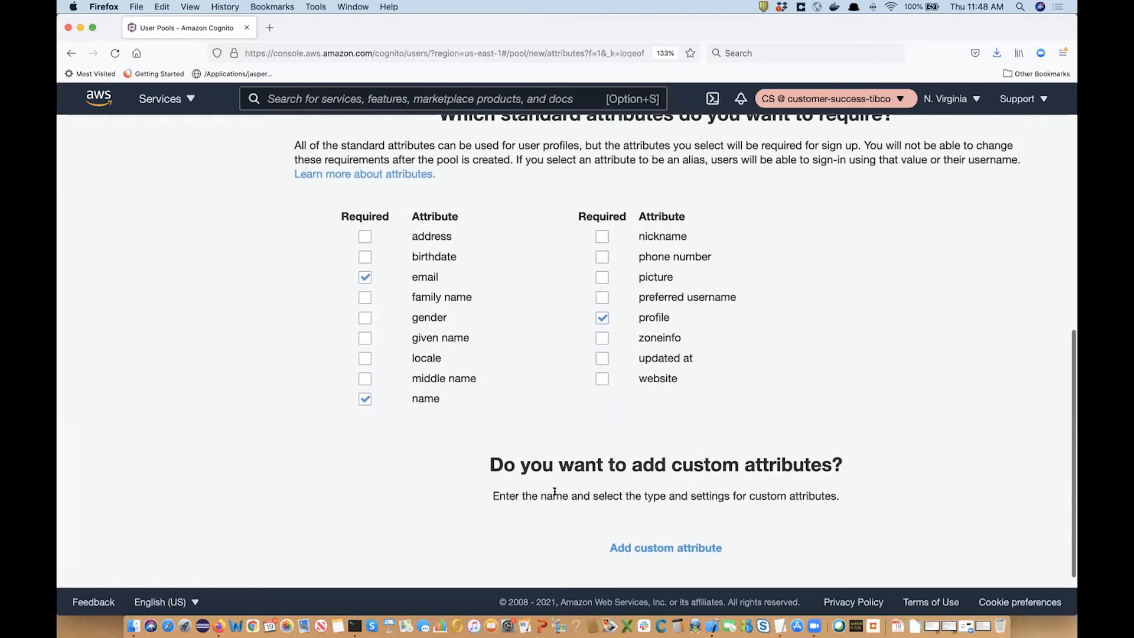
scroll(554, 494, "down", 3)
left_click(706, 510)
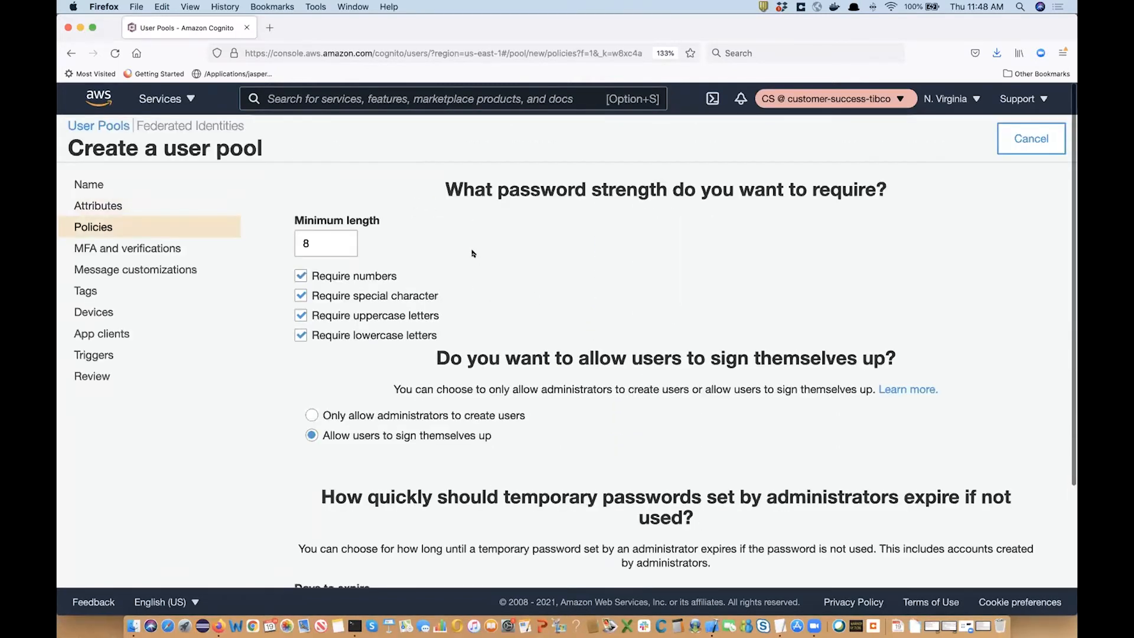
Allow only administrators to create users, drop the special-character password requirement, and continue to MFA.
scroll(451, 392, "down", 1)
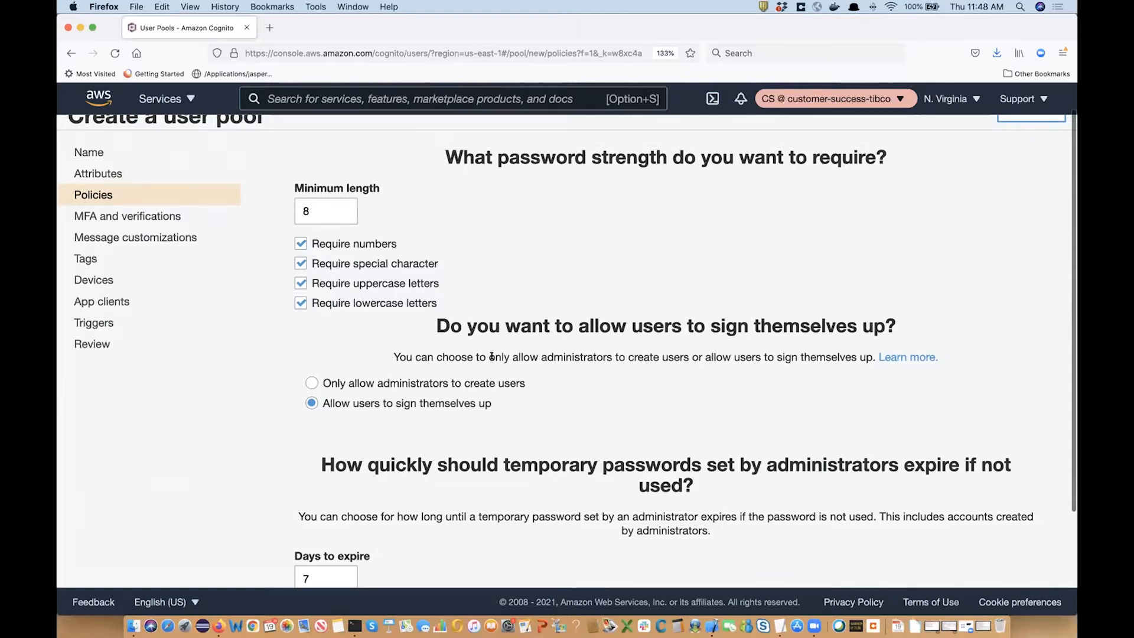
scroll(492, 357, "down", 1)
left_click(311, 341)
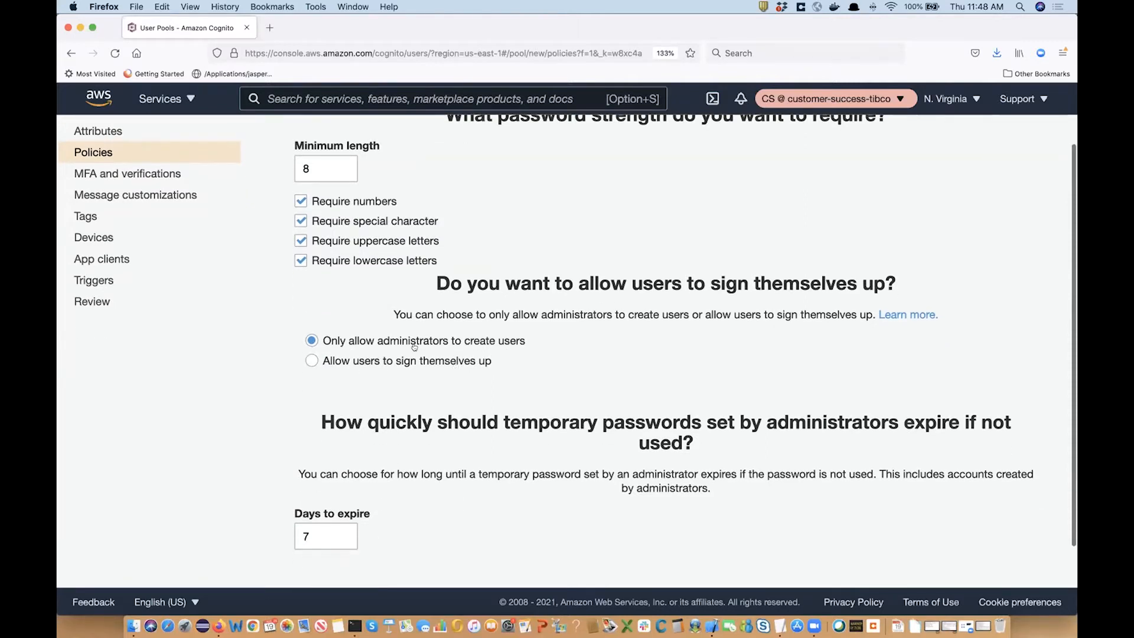
scroll(414, 347, "up", 2)
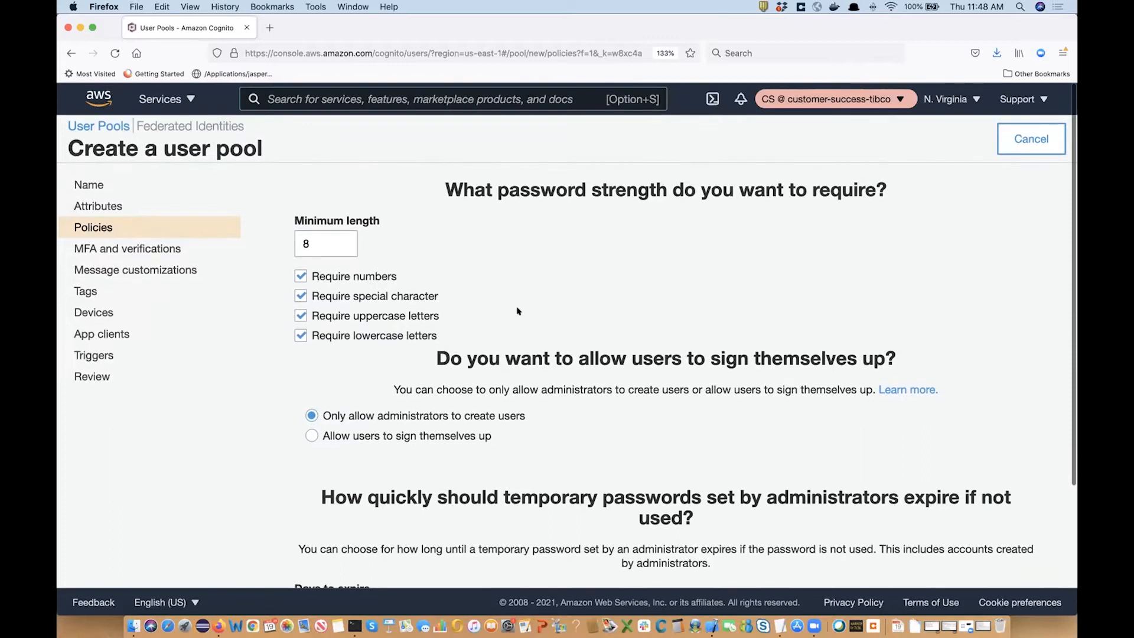
left_click(300, 296)
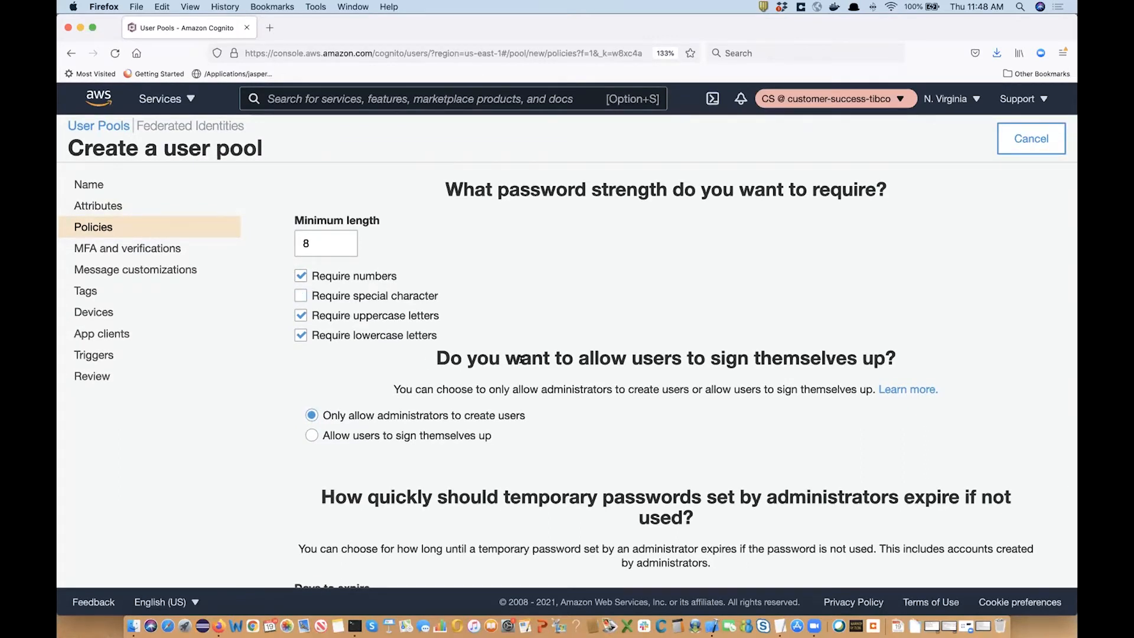
scroll(521, 364, "down", 5)
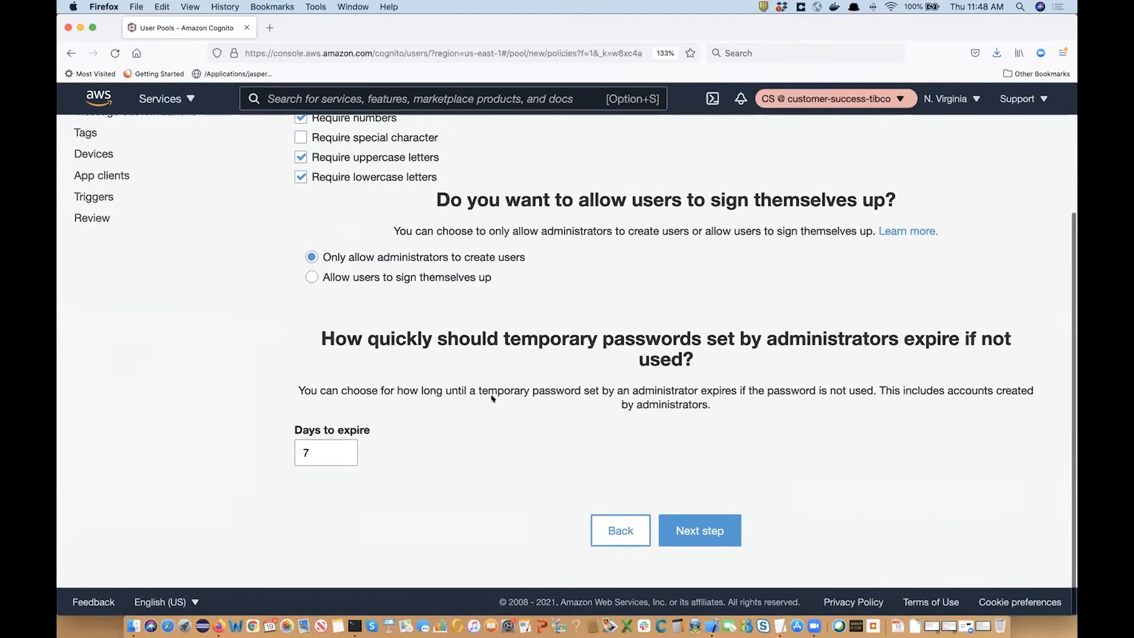
left_click(734, 521)
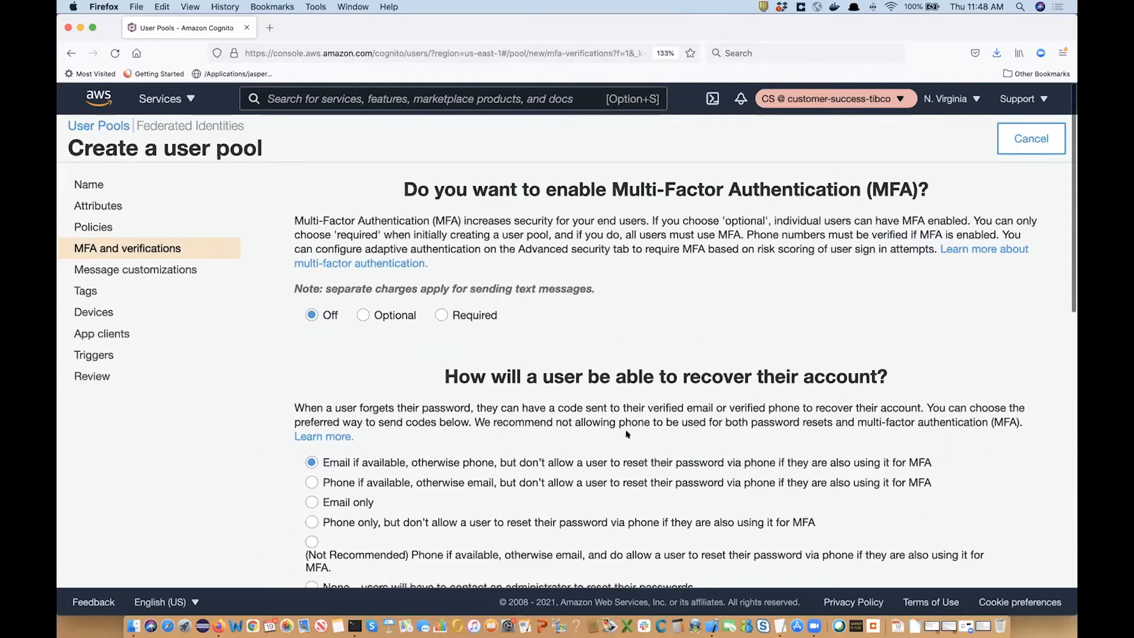
Advance through MFA, message customization, tags (none added) and devices with defaults to App clients.
scroll(514, 422, "down", 10)
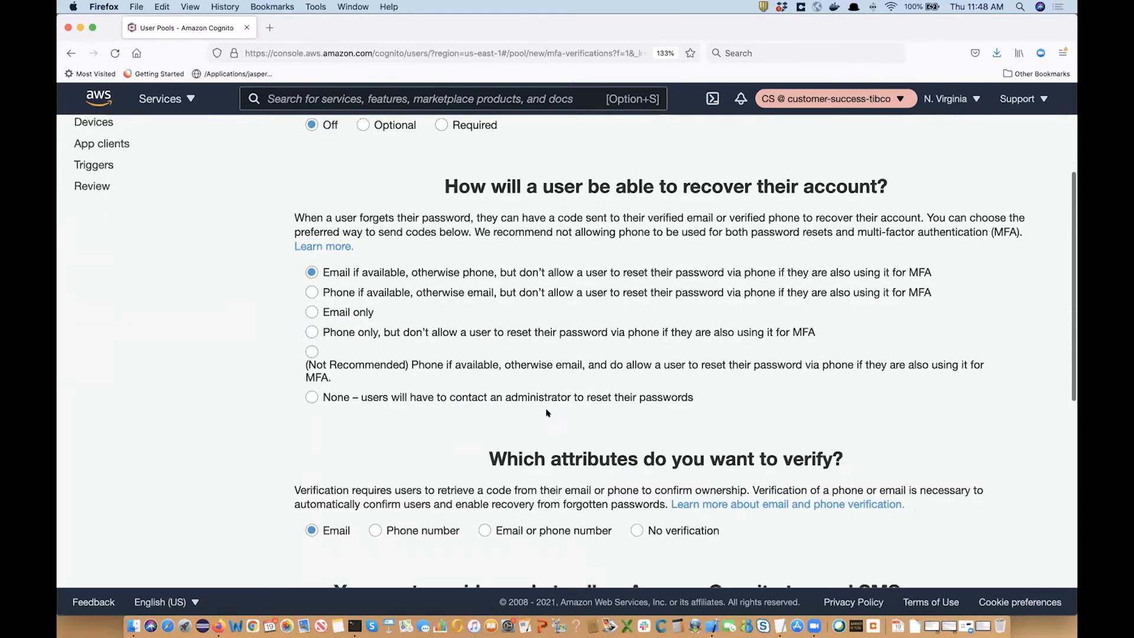
scroll(547, 411, "down", 7)
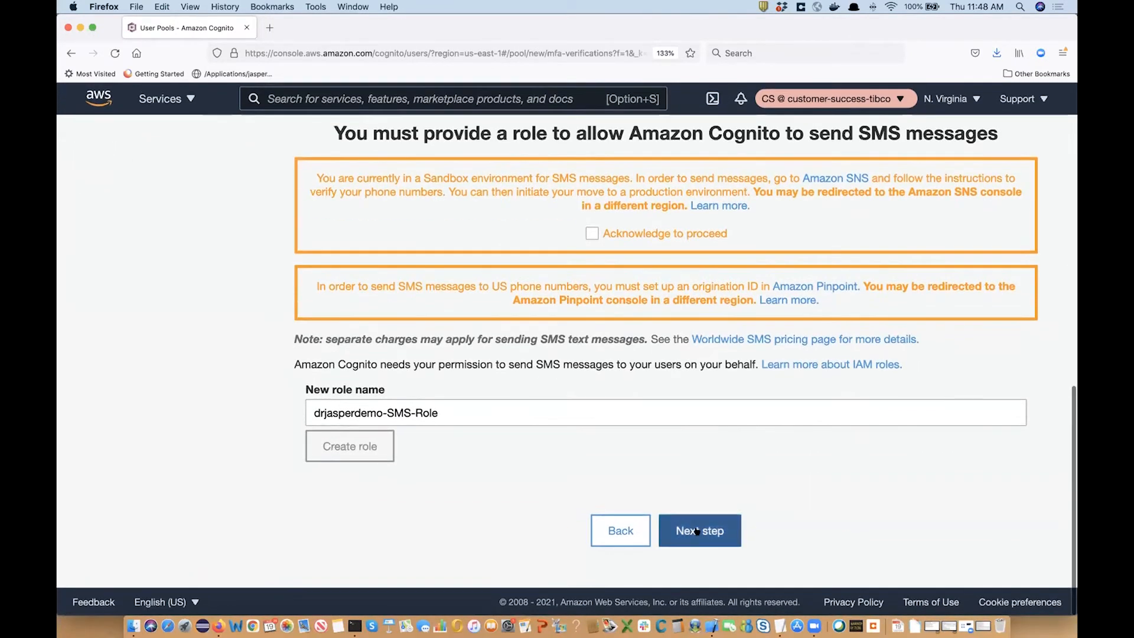
left_click(700, 531)
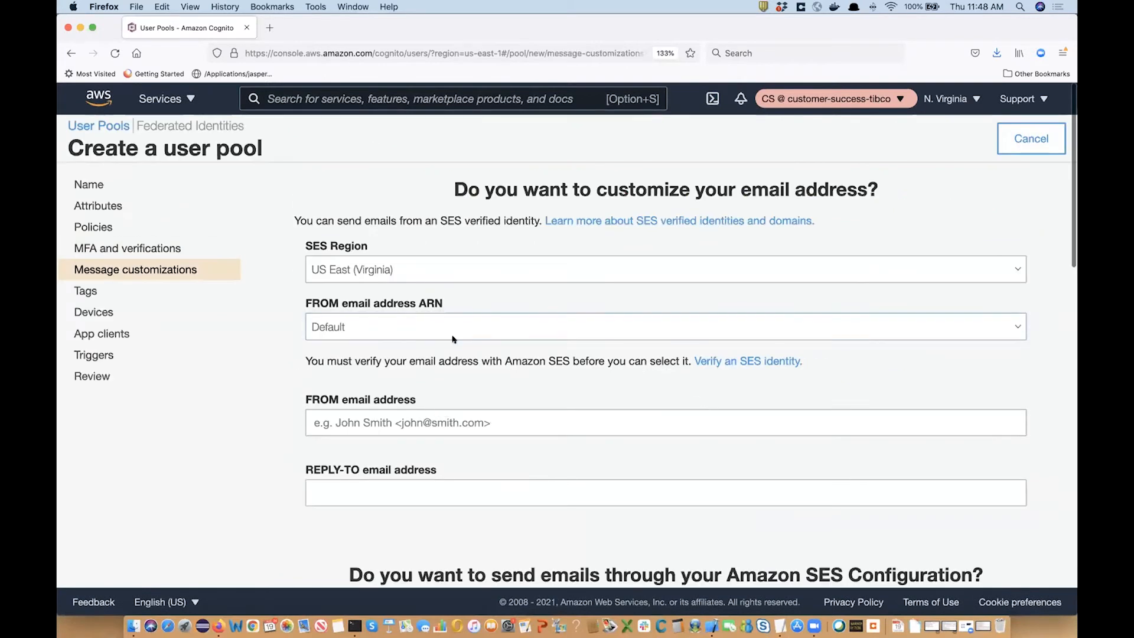
scroll(453, 340, "down", 2)
scroll(547, 376, "down", 15)
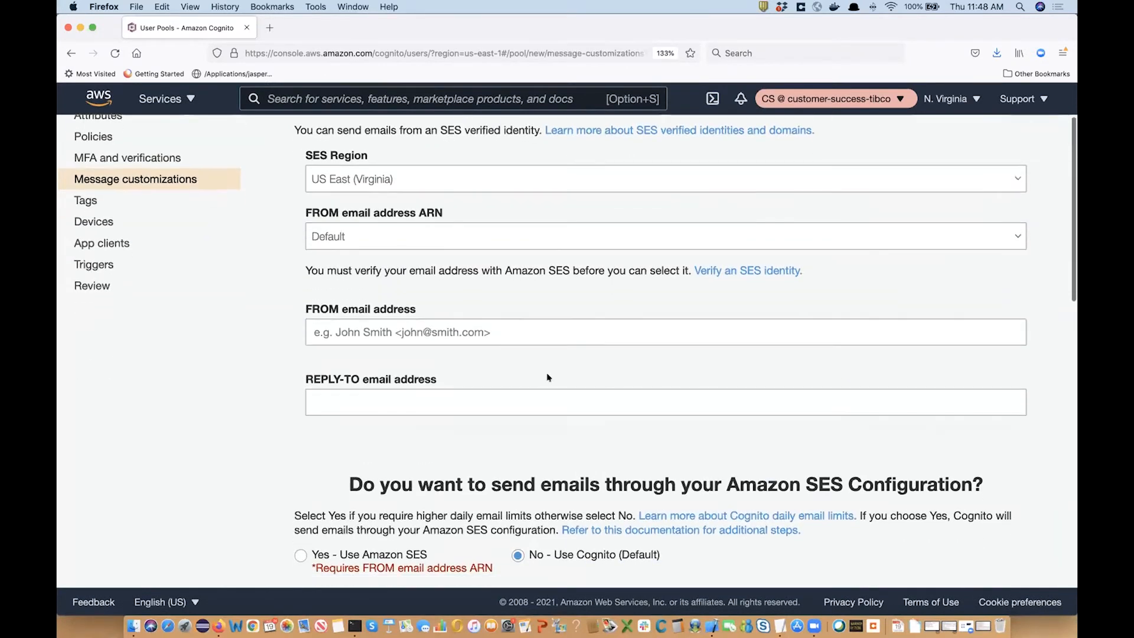
scroll(548, 376, "down", 4)
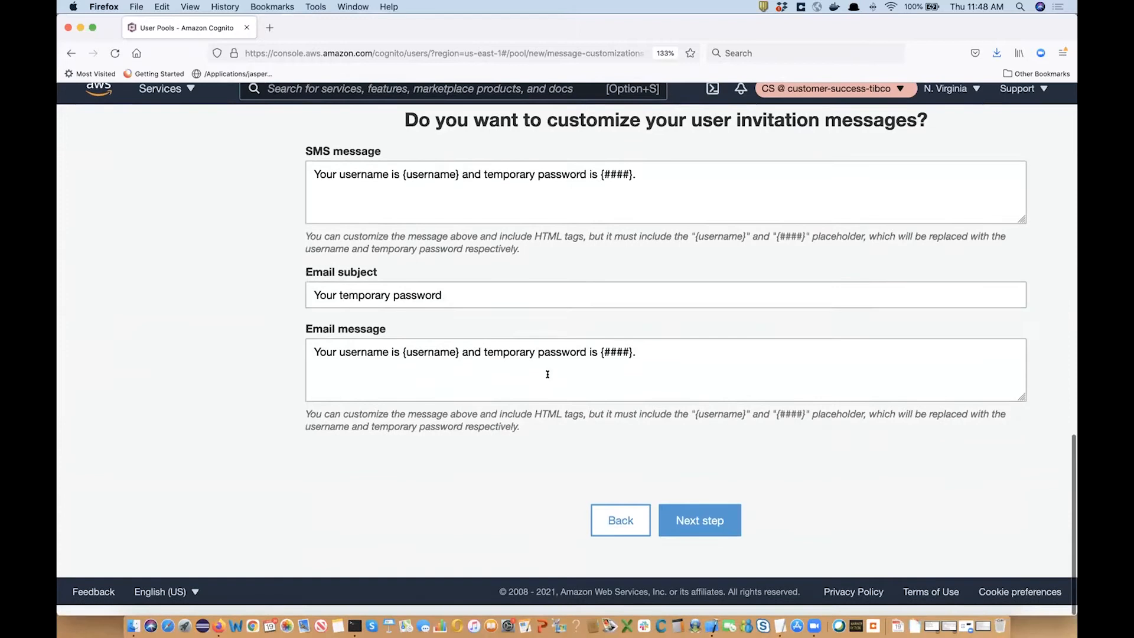
left_click(700, 531)
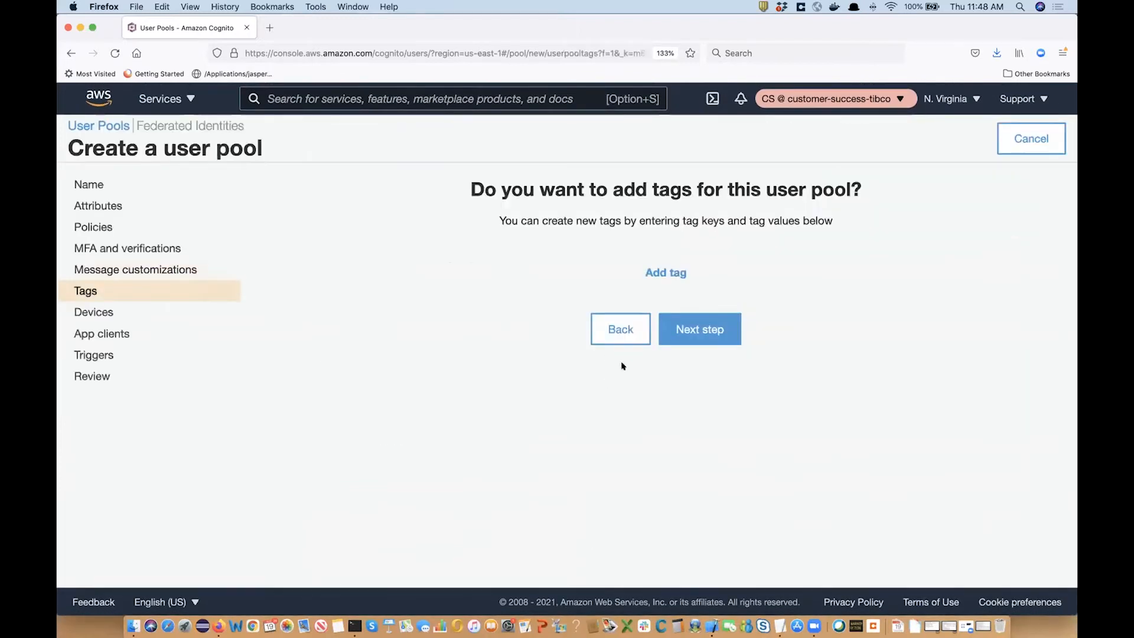
left_click(696, 330)
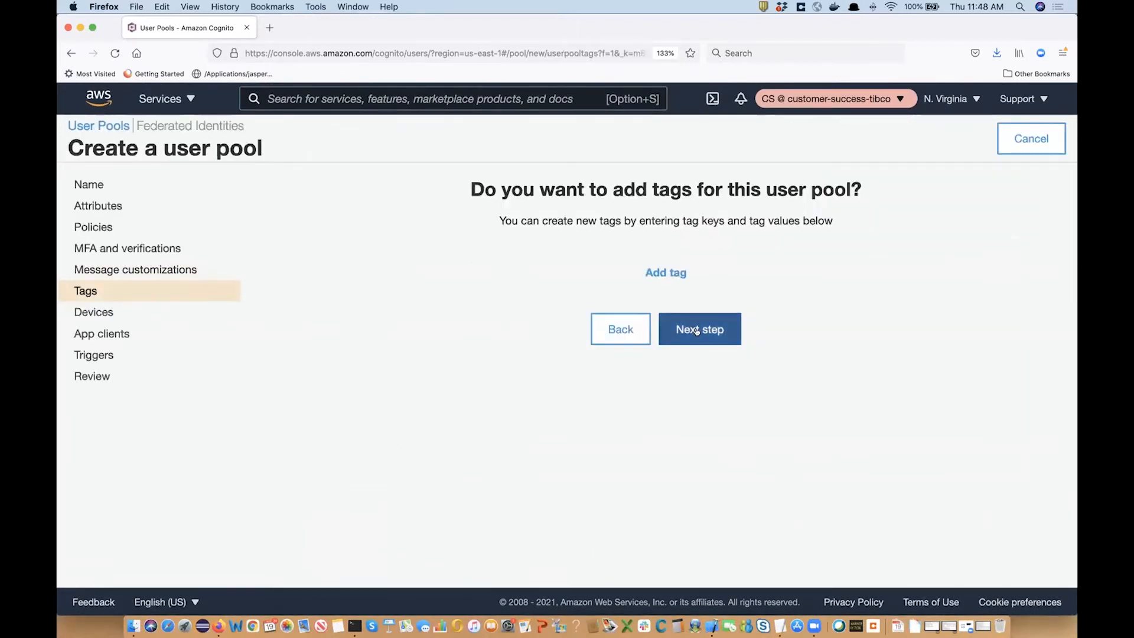
left_click(700, 338)
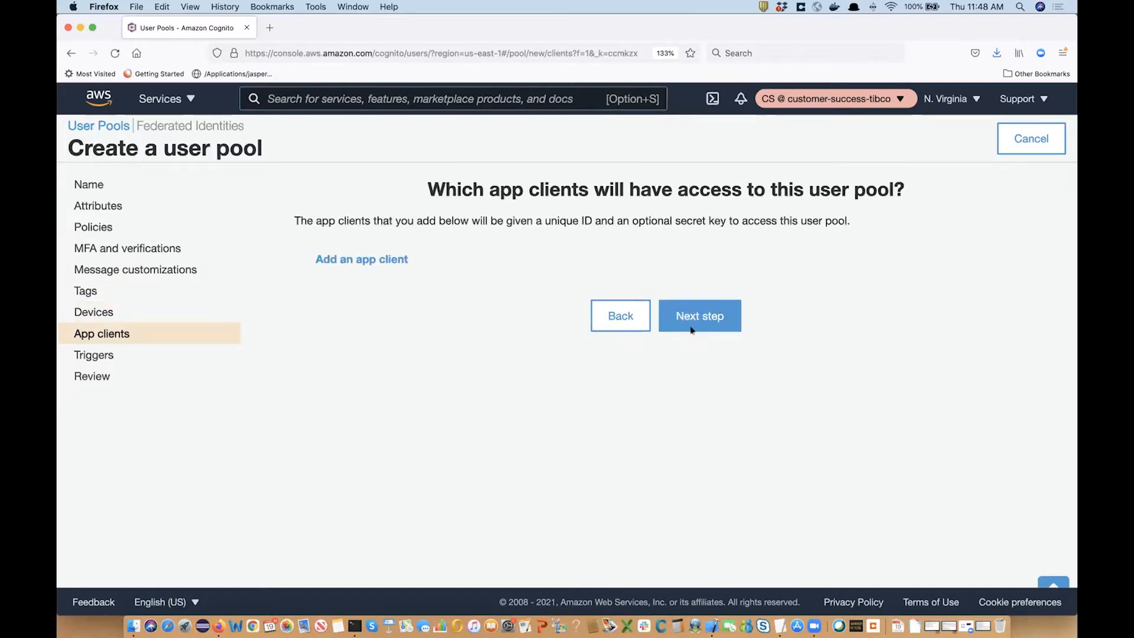
left_click(696, 313)
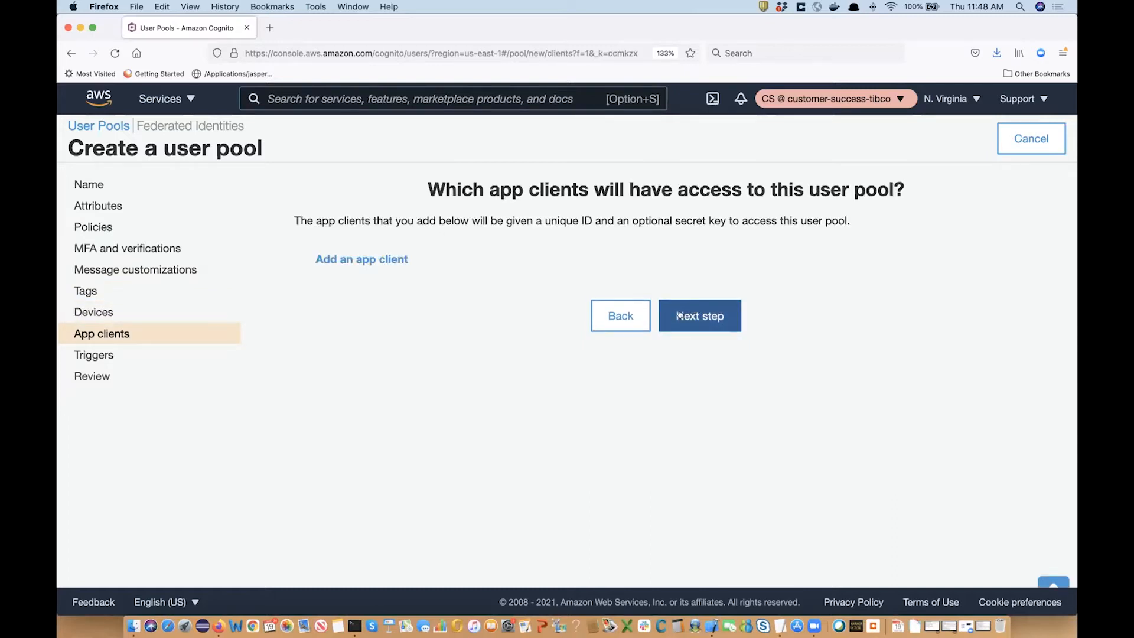
Create app client jrs_app, keeping Generate client secret and the default token settings.
left_click(366, 260)
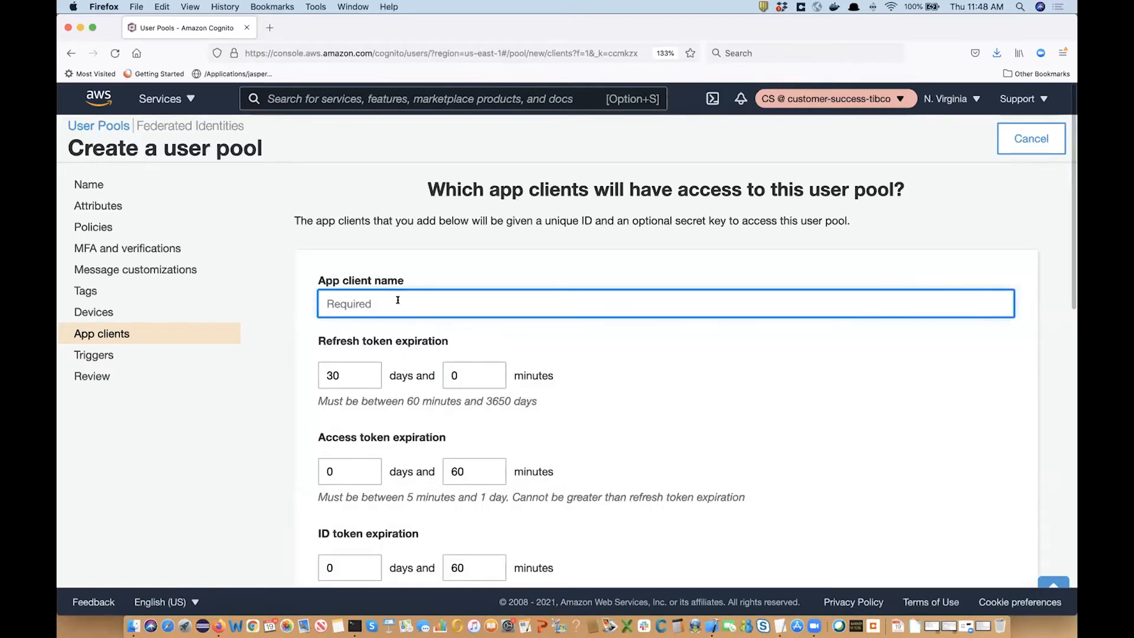
type("jsrs_app")
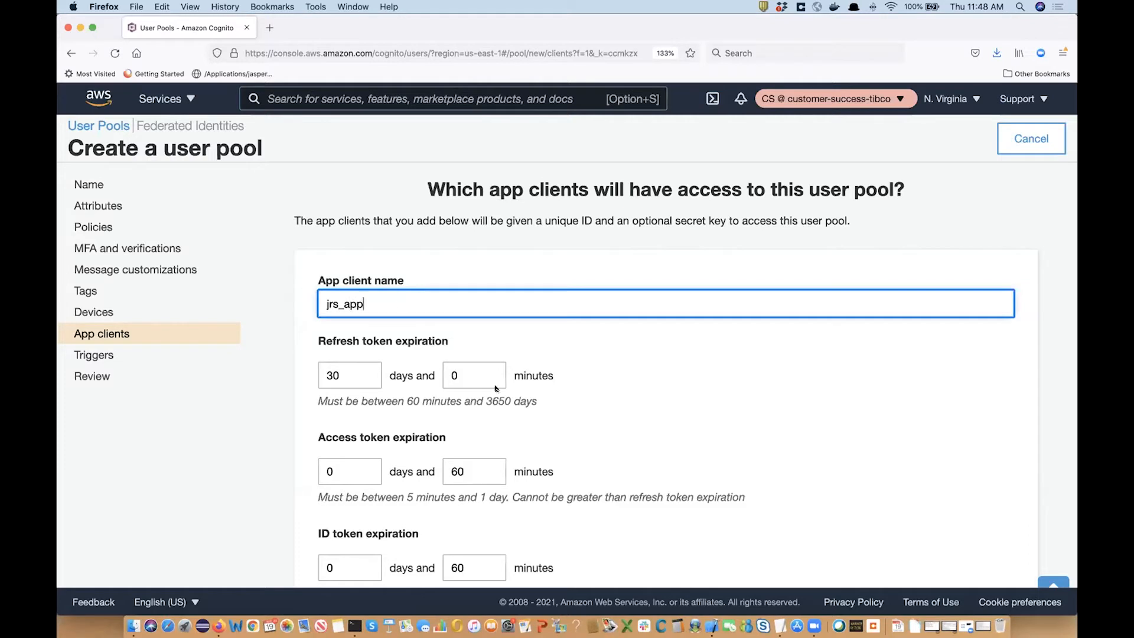
scroll(495, 388, "down", 3)
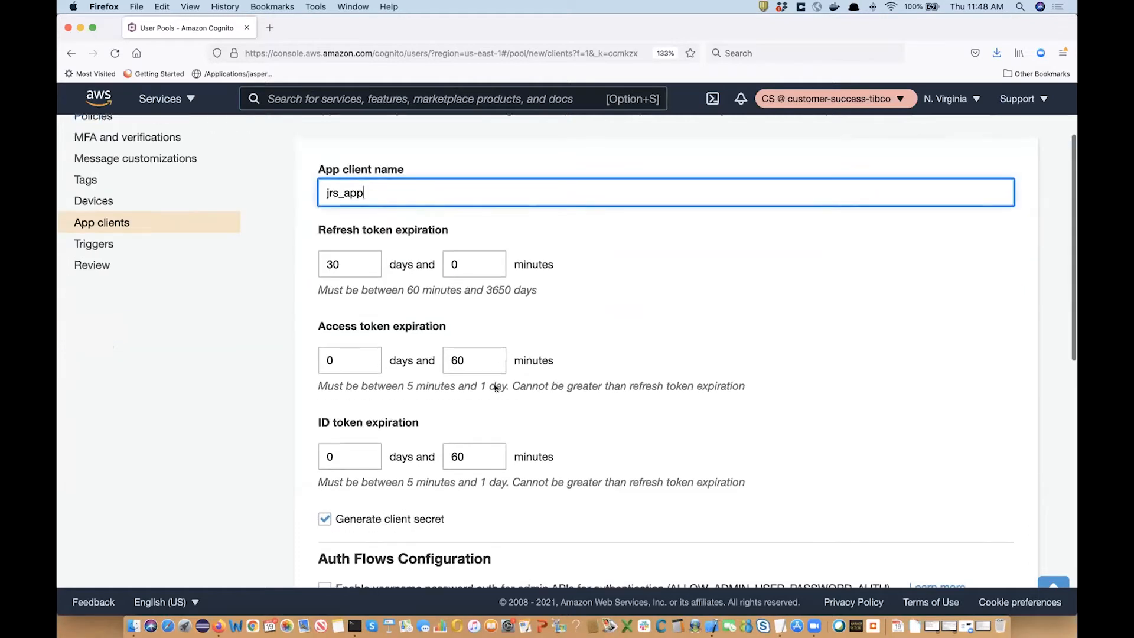
scroll(431, 308, "down", 3)
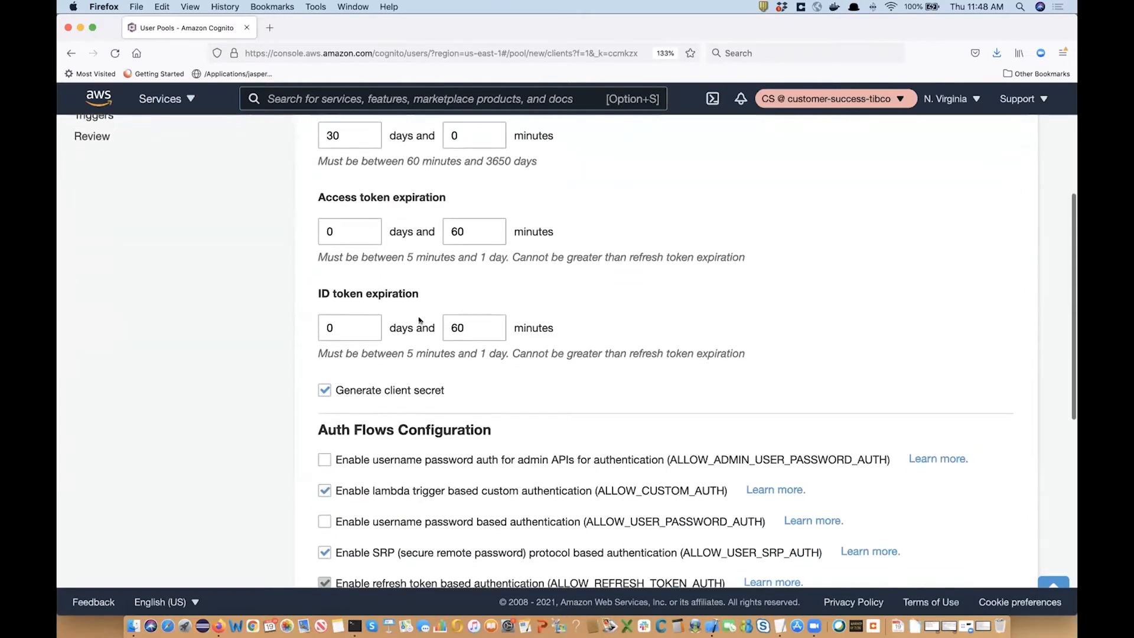
scroll(446, 456, "down", 2)
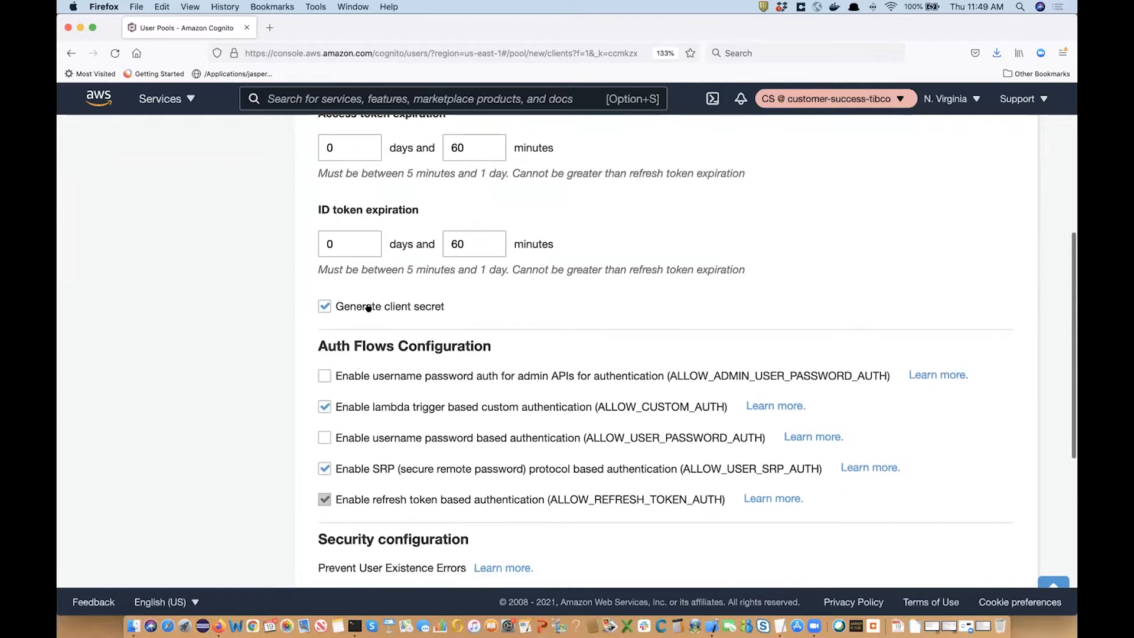
scroll(376, 366, "down", 2)
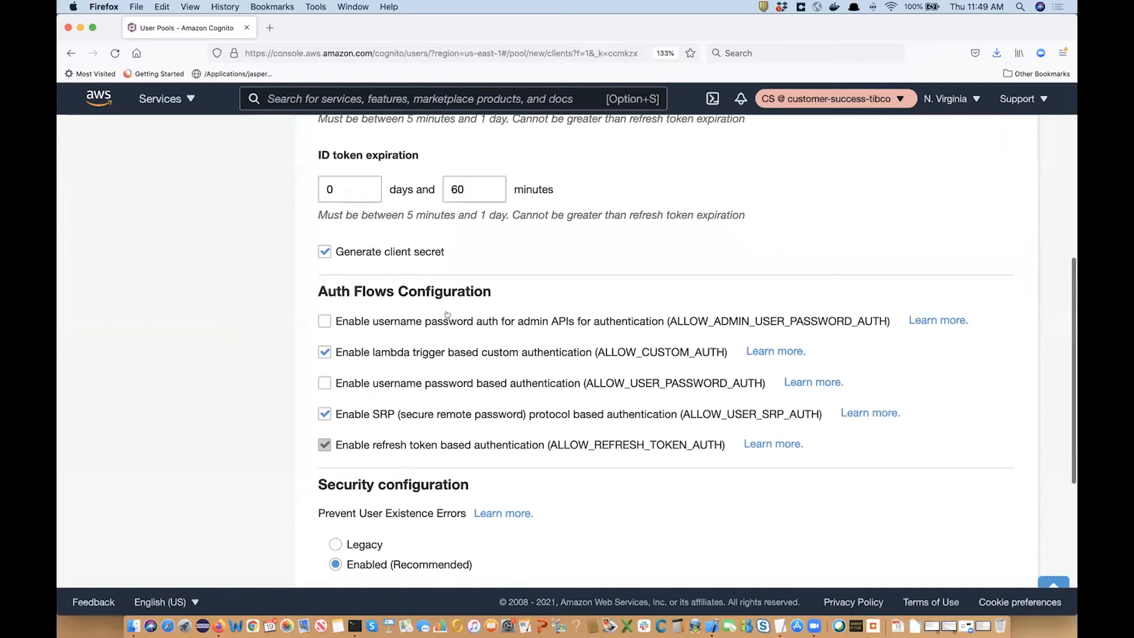
scroll(546, 464, "down", 3)
scroll(546, 464, "down", 1)
scroll(546, 464, "down", 6)
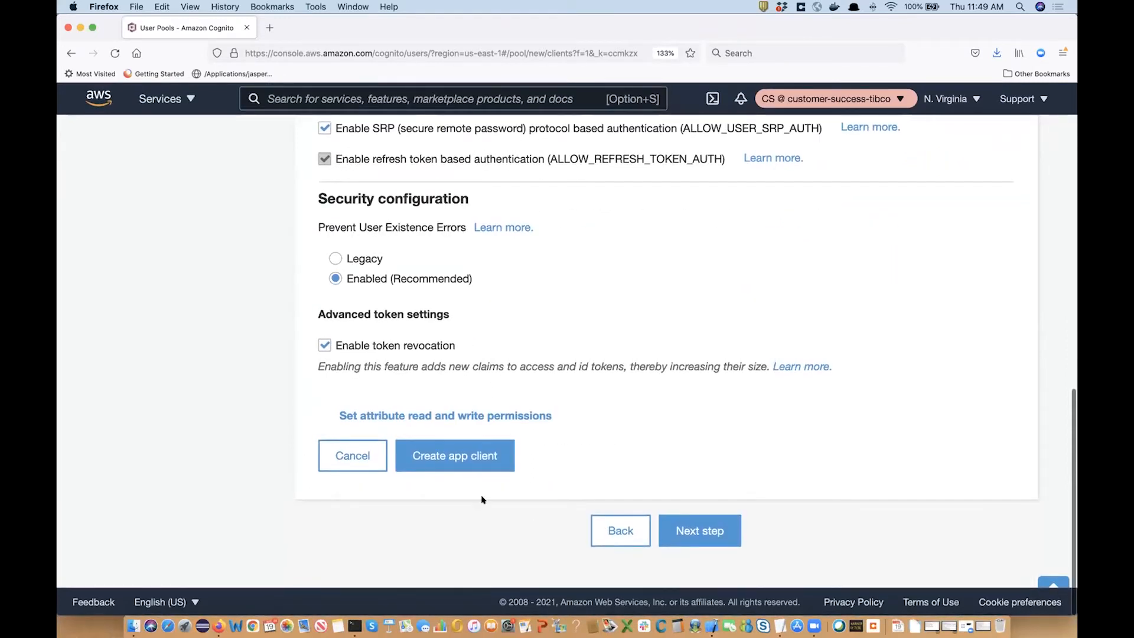
left_click(460, 457)
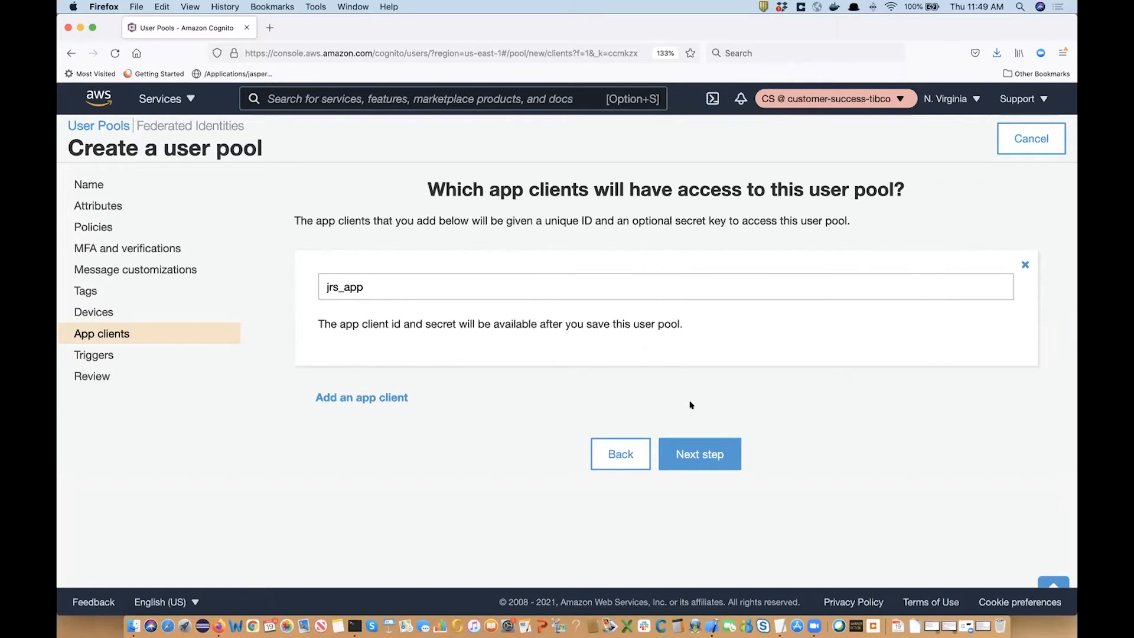
Skip the Triggers page and create the drjasperdemo pool from the Review page.
left_click(707, 447)
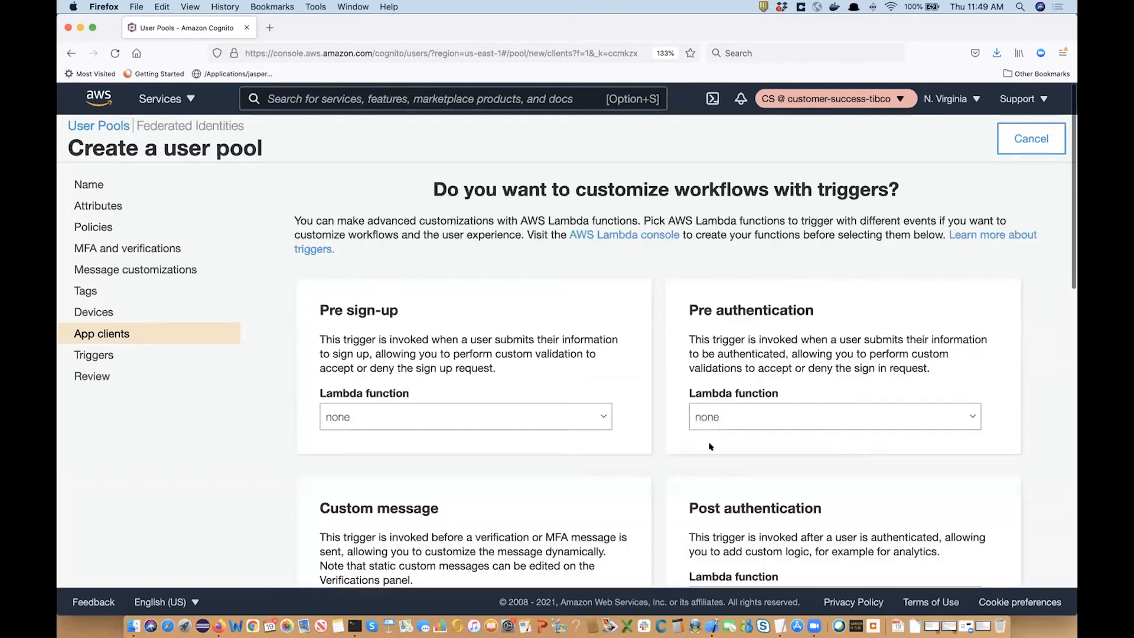
scroll(603, 369, "down", 5)
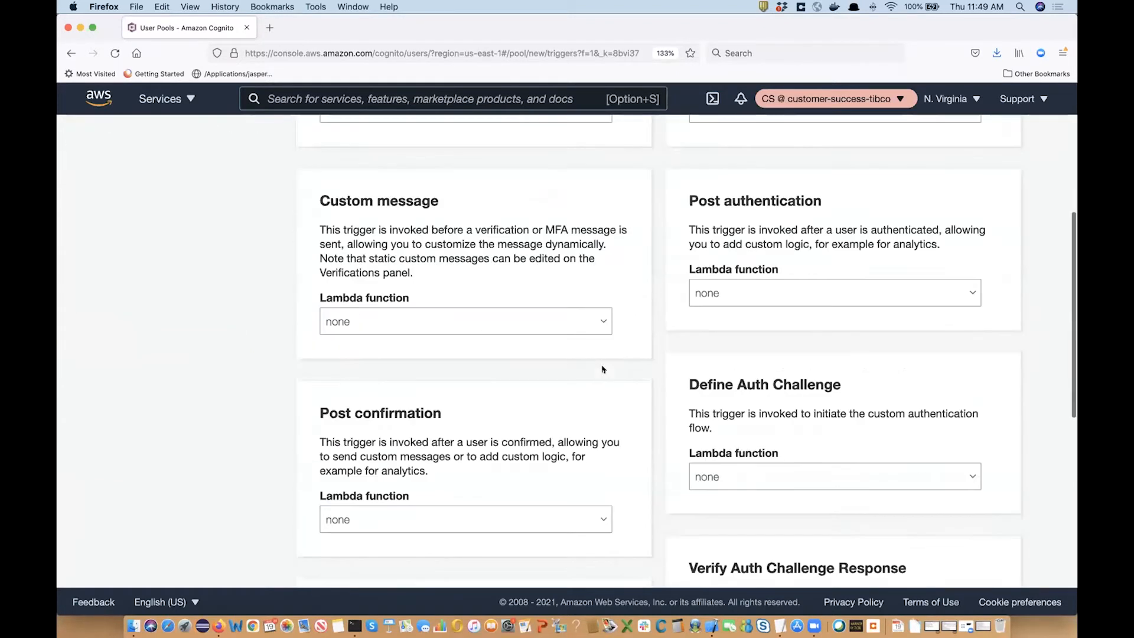
scroll(603, 370, "down", 5)
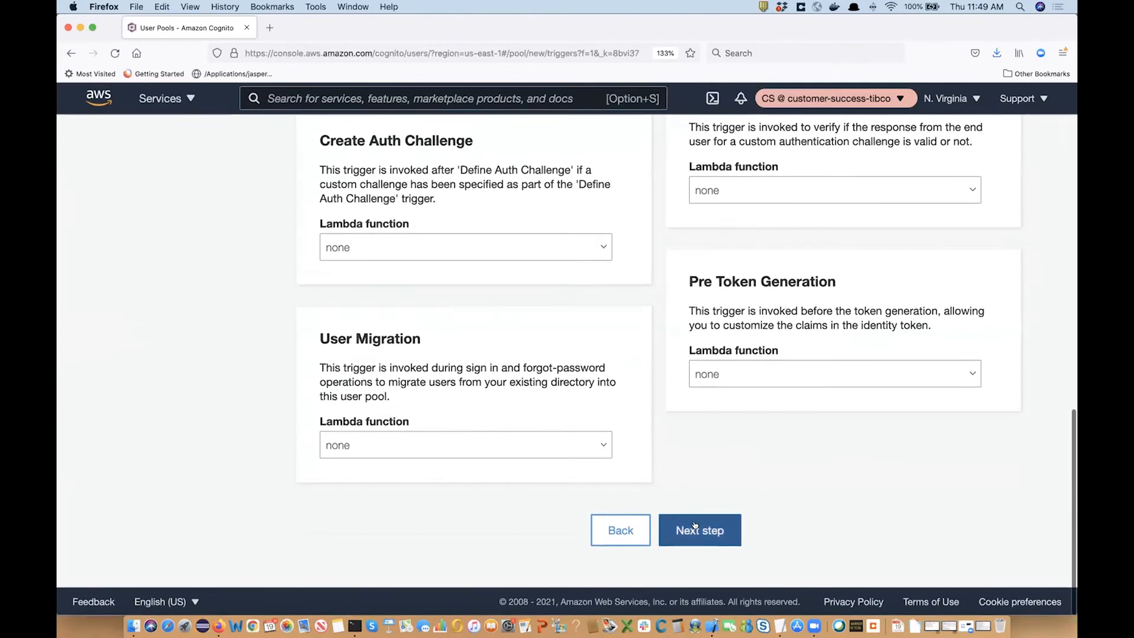
left_click(699, 529)
scroll(587, 366, "down", 5)
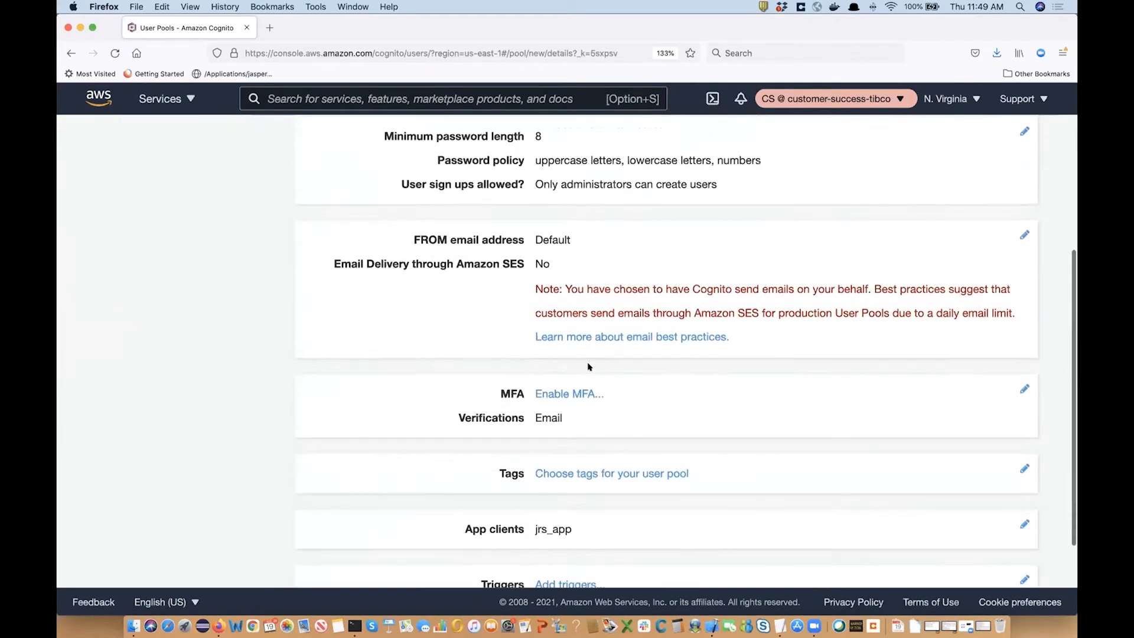
scroll(593, 383, "down", 2)
left_click(666, 517)
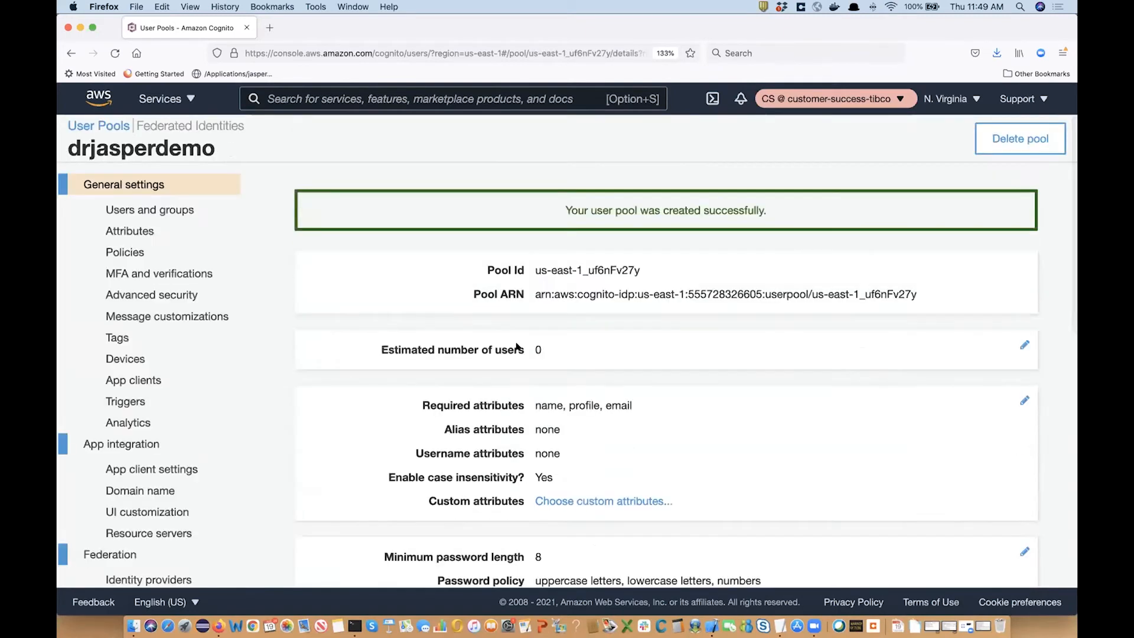
Copy the new Pool Id and look over the Users, Attributes and Policies pages.
scroll(469, 334, "down", 2)
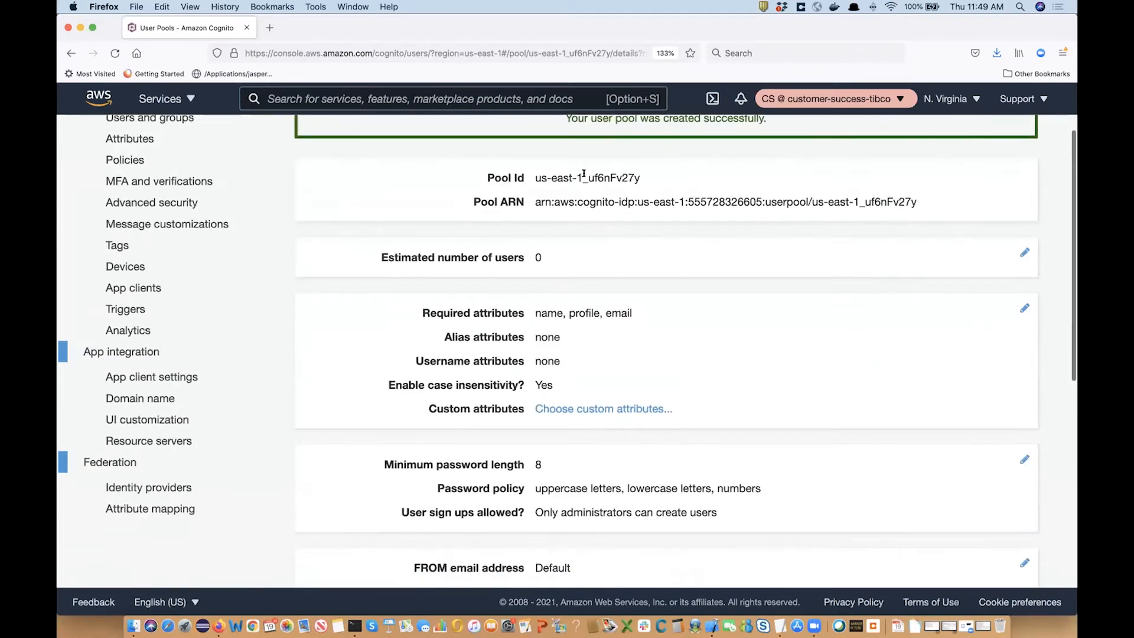
double_click(588, 176)
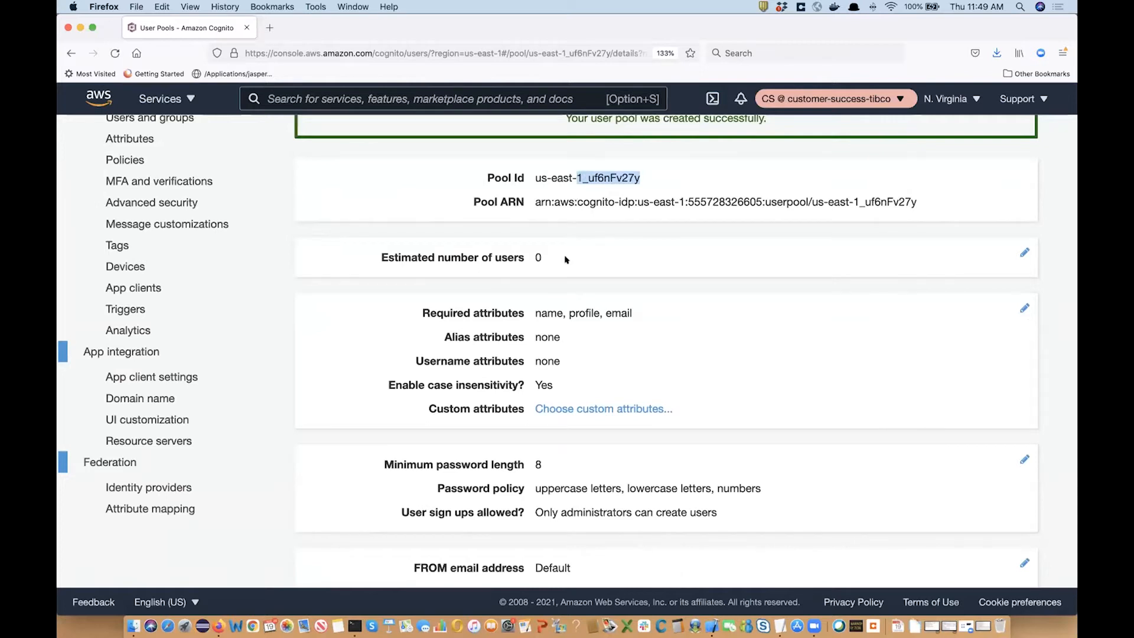
scroll(565, 260, "down", 2)
scroll(550, 433, "up", 5)
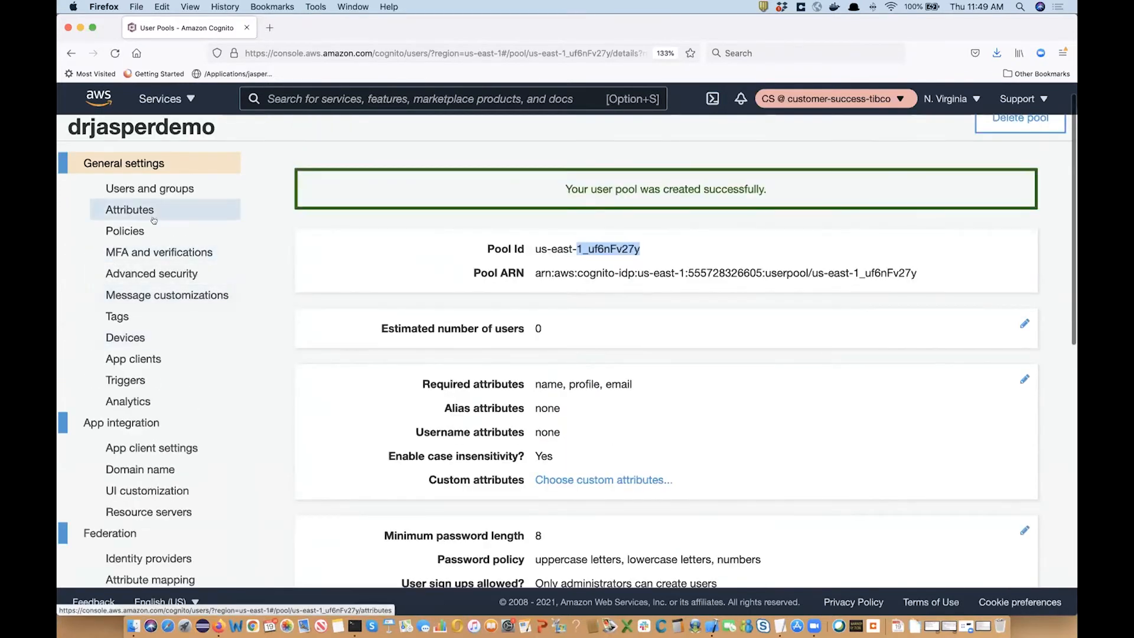
left_click(151, 187)
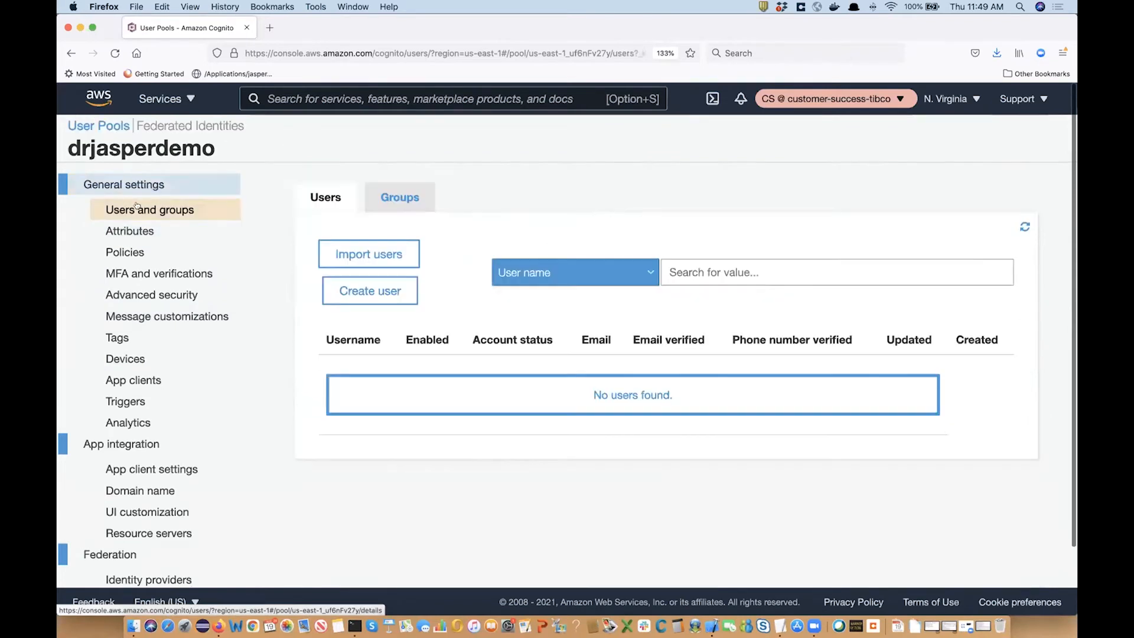
left_click(130, 231)
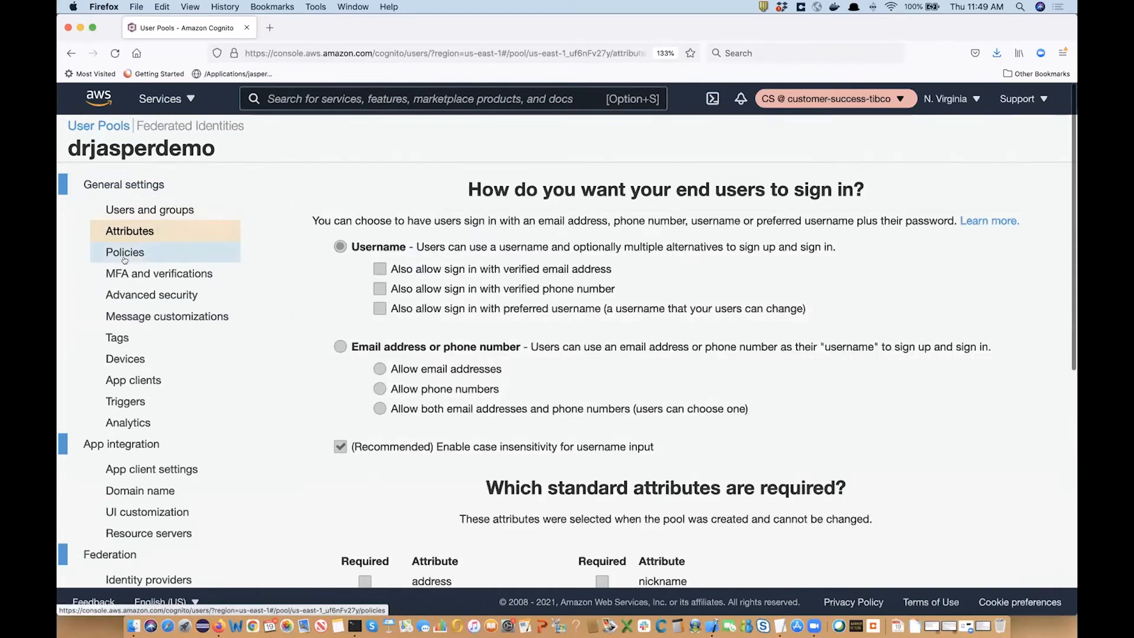
left_click(125, 259)
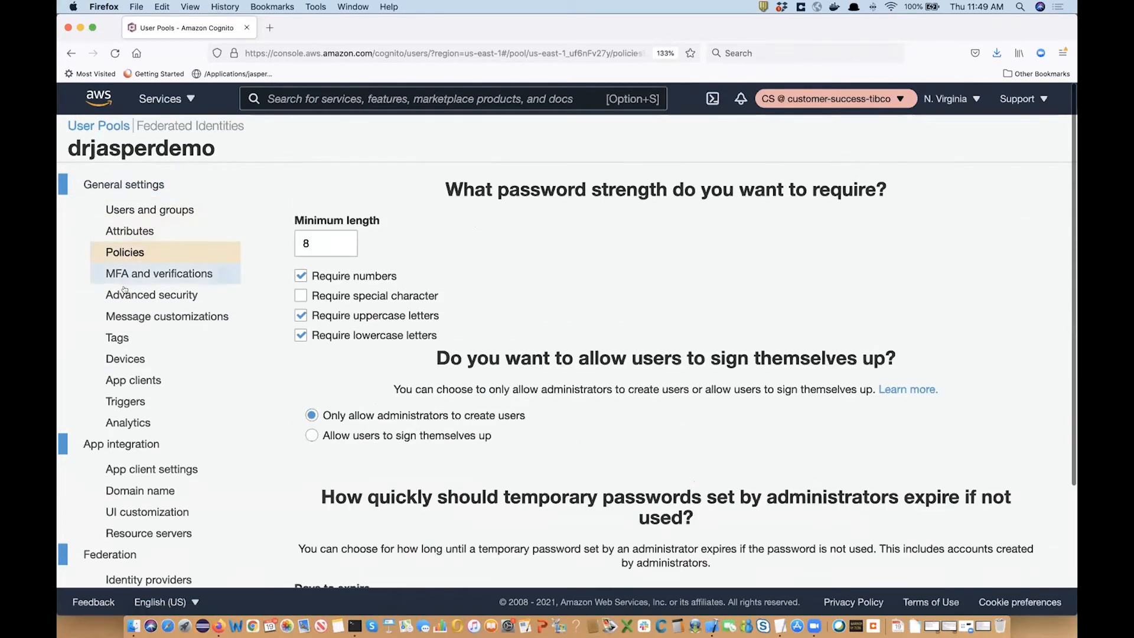
Show jrs_app's details to reveal its client ID and client secret.
left_click(123, 381)
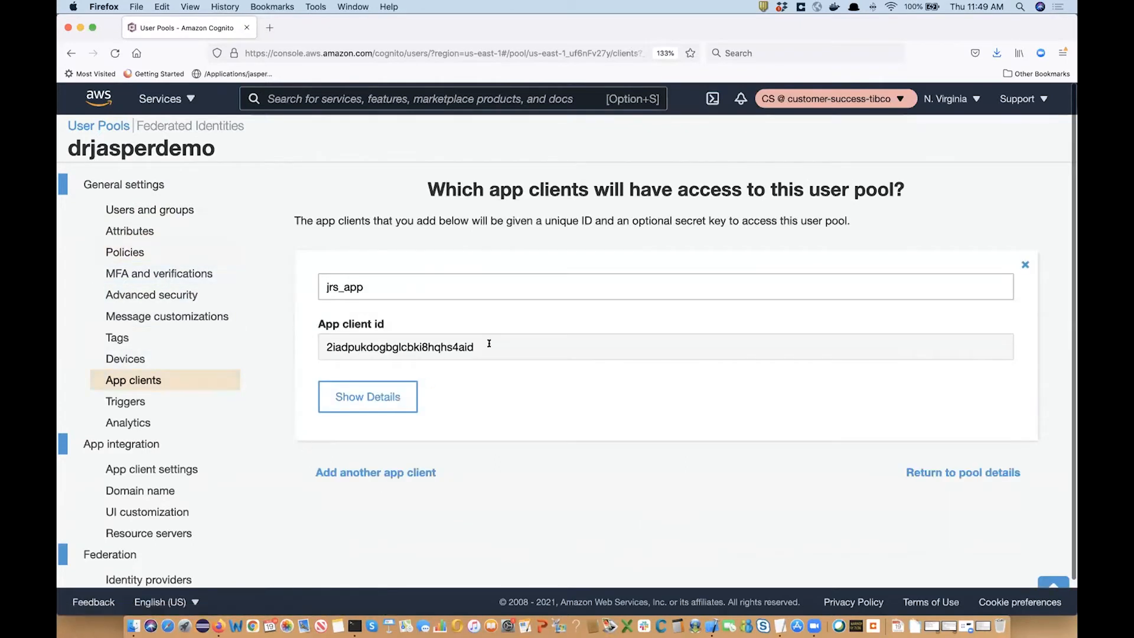
left_click(384, 399)
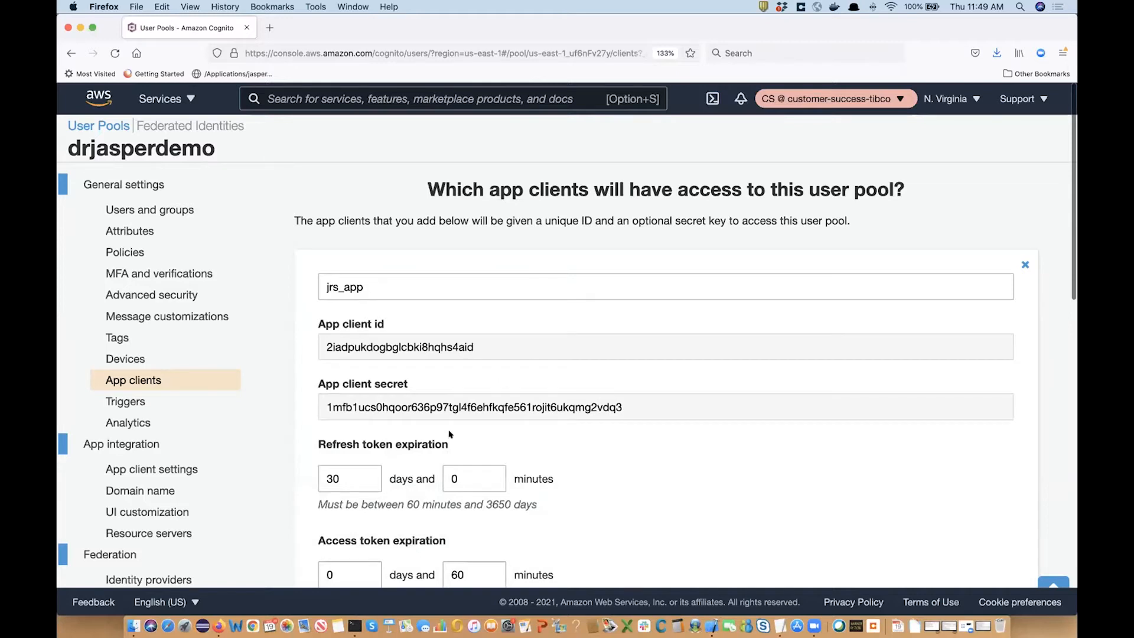
scroll(449, 434, "down", 10)
scroll(451, 436, "down", 5)
scroll(451, 435, "up", 10)
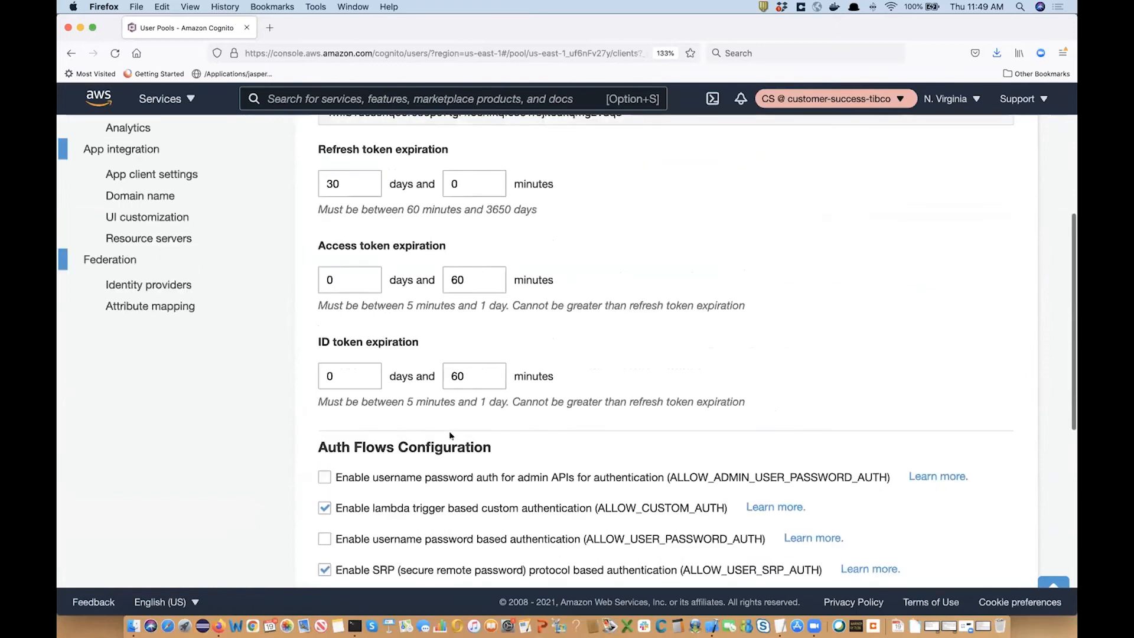
scroll(449, 435, "down", 1)
scroll(448, 435, "up", 8)
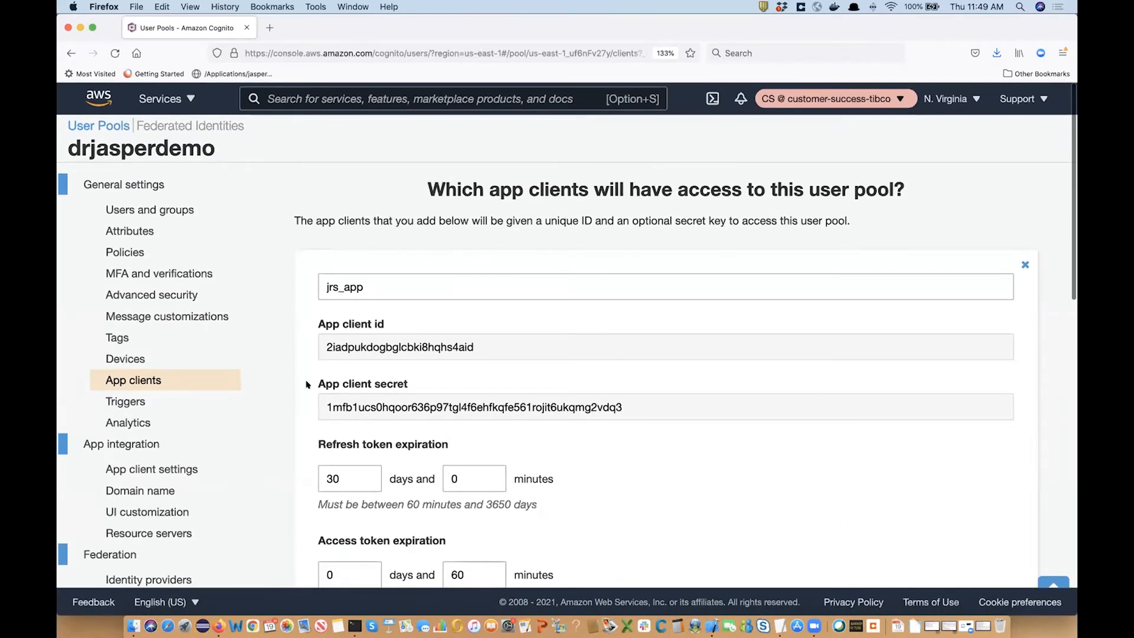
scroll(172, 441, "down", 1)
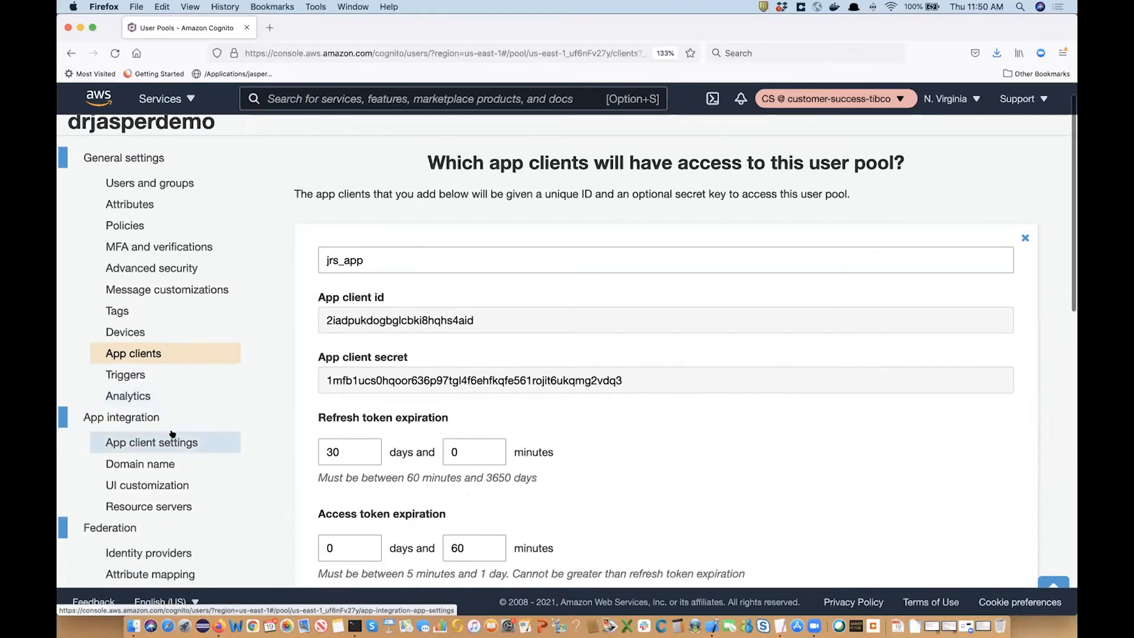
scroll(172, 435, "down", 2)
In App client settings, enable the Cognito User Pool provider and the authorization code grant flow.
left_click(132, 390)
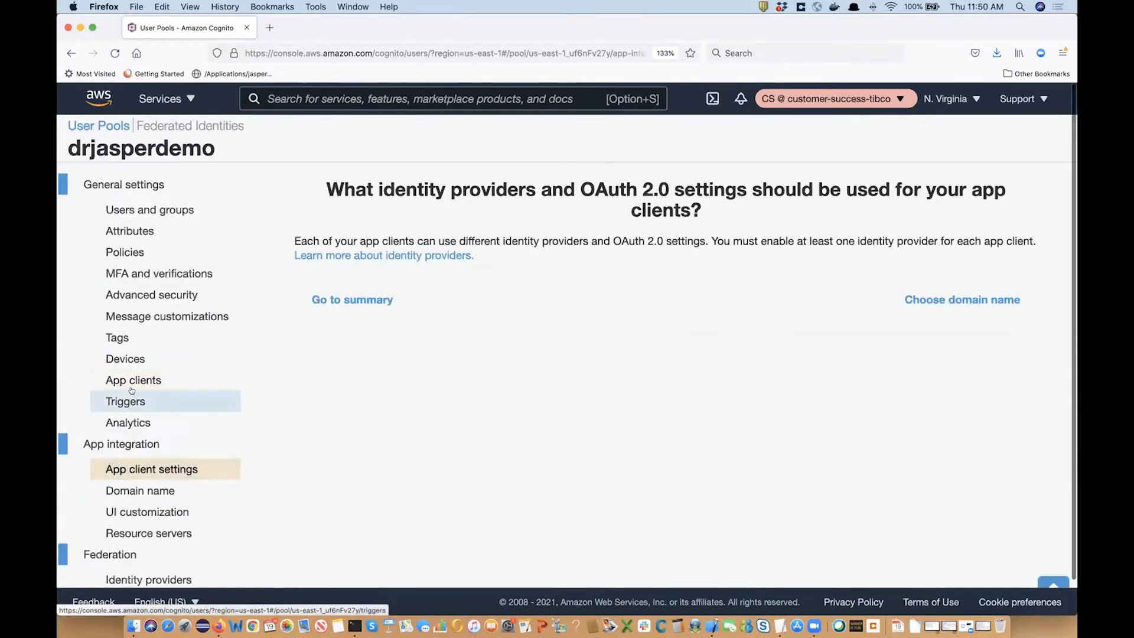
scroll(173, 504, "down", 2)
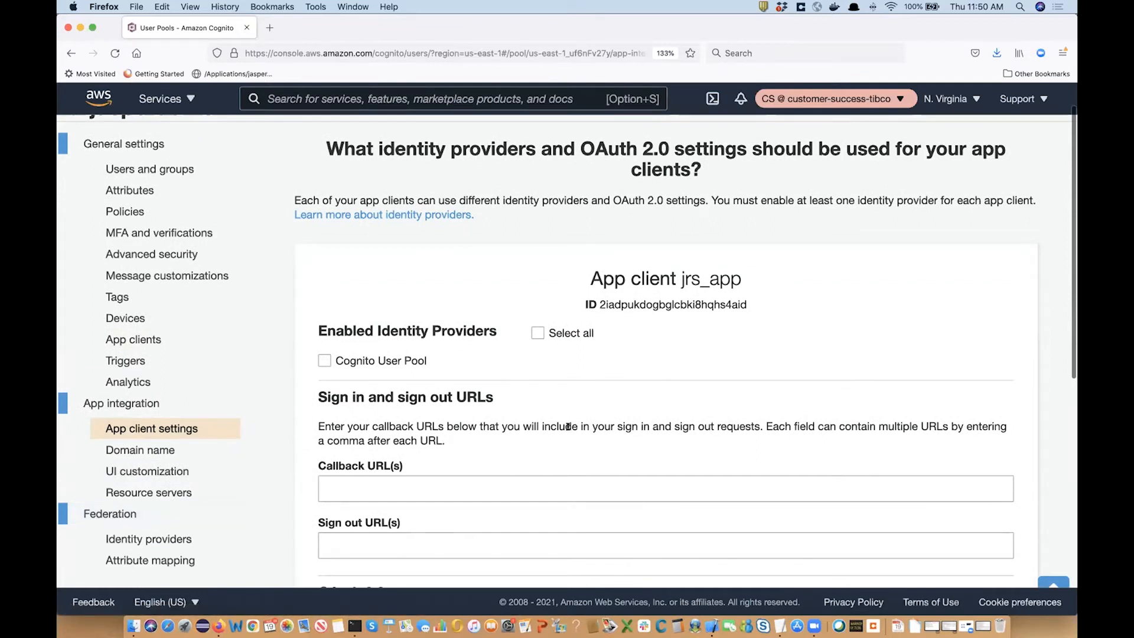
scroll(568, 429, "down", 1)
scroll(568, 432, "down", 5)
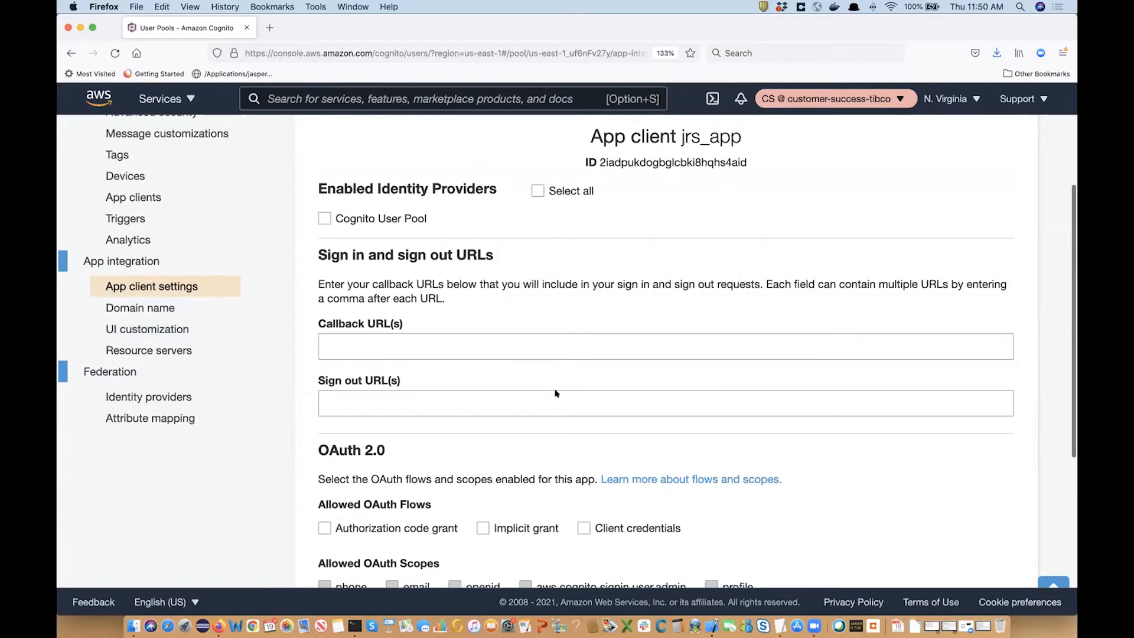
left_click(538, 191)
scroll(584, 360, "down", 4)
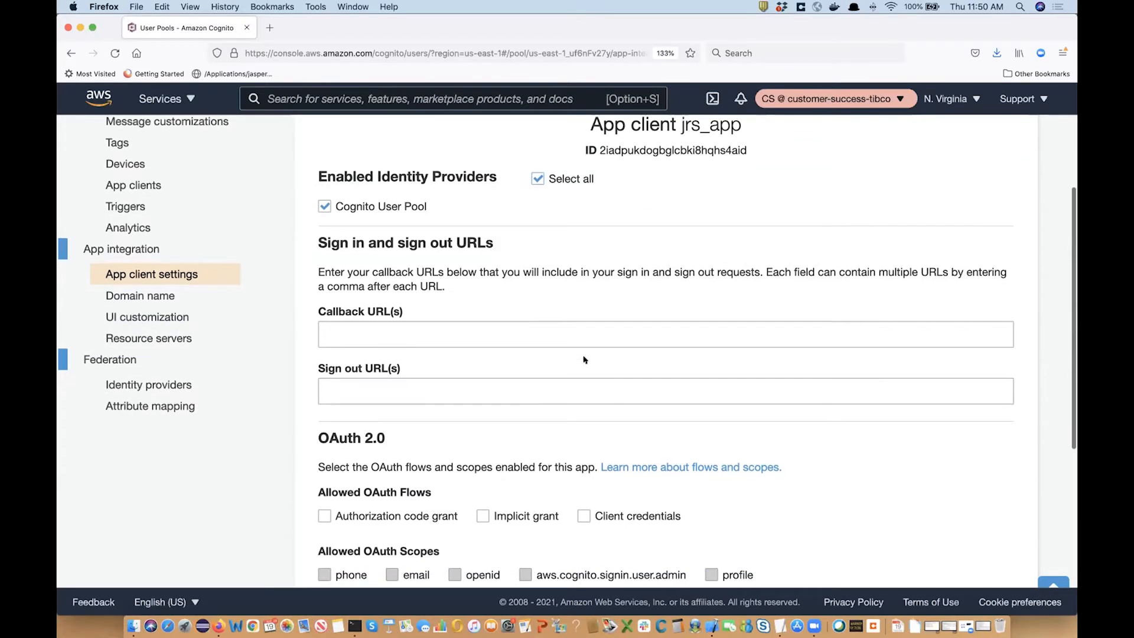
left_click(325, 436)
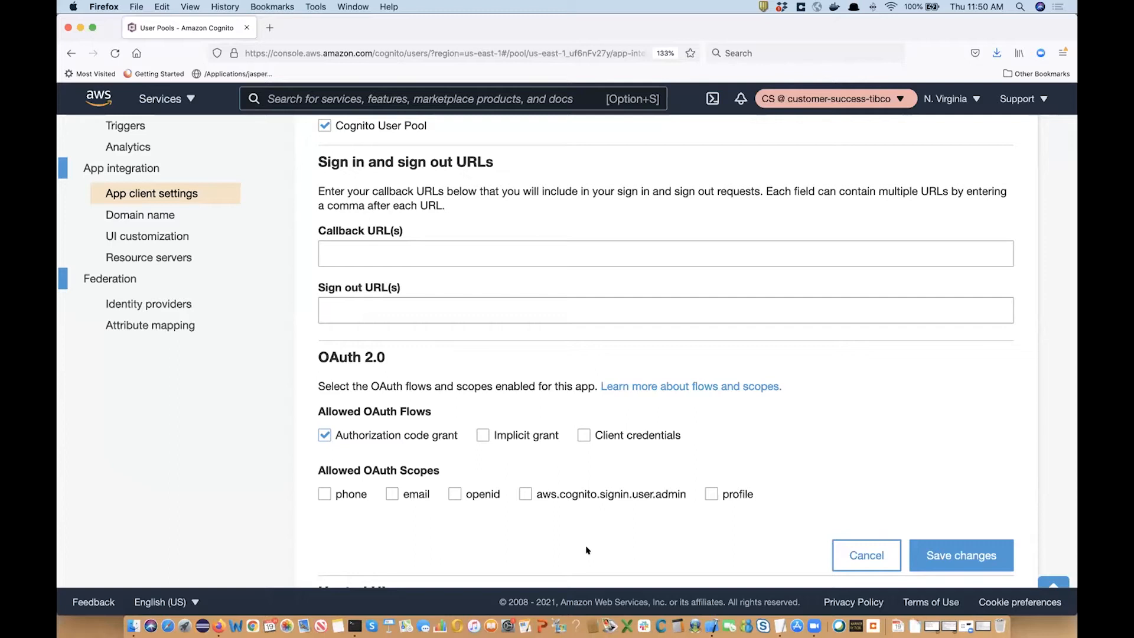
Allow the openid and profile OAuth scopes, then go to the Domain name page.
left_click(455, 495)
left_click(711, 494)
scroll(778, 447, "up", 3)
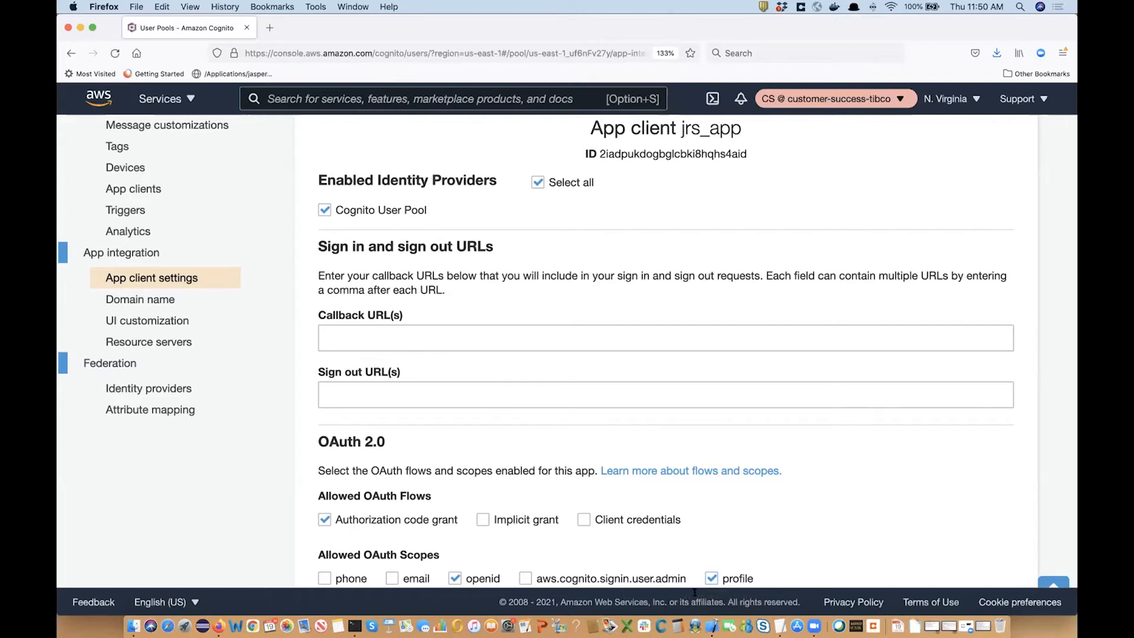
scroll(423, 389, "down", 5)
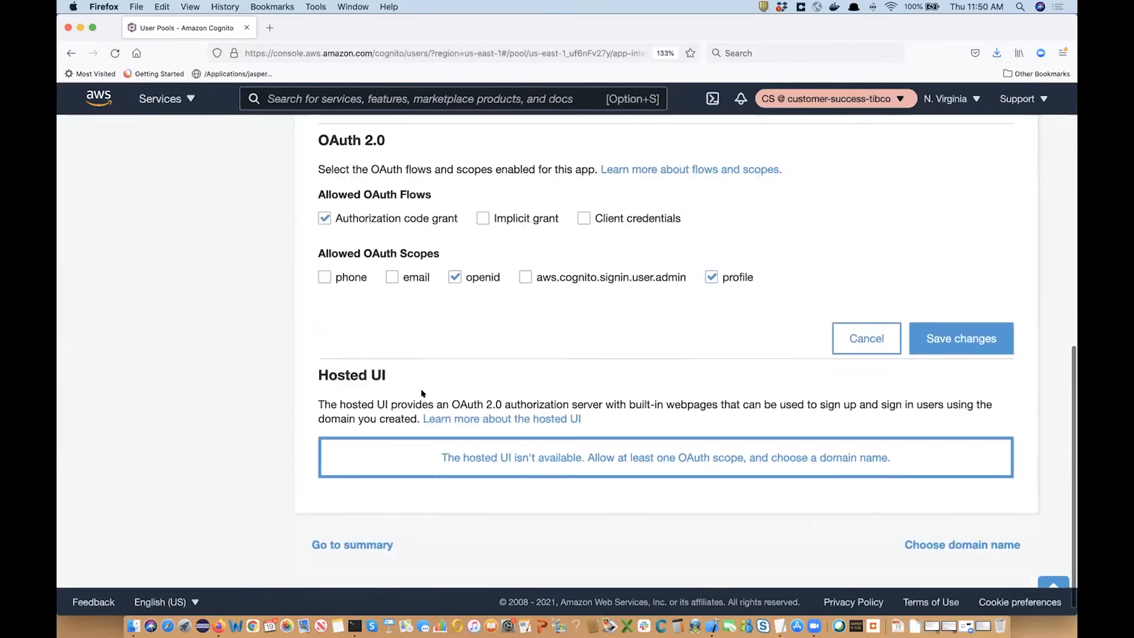
scroll(423, 393, "up", 5)
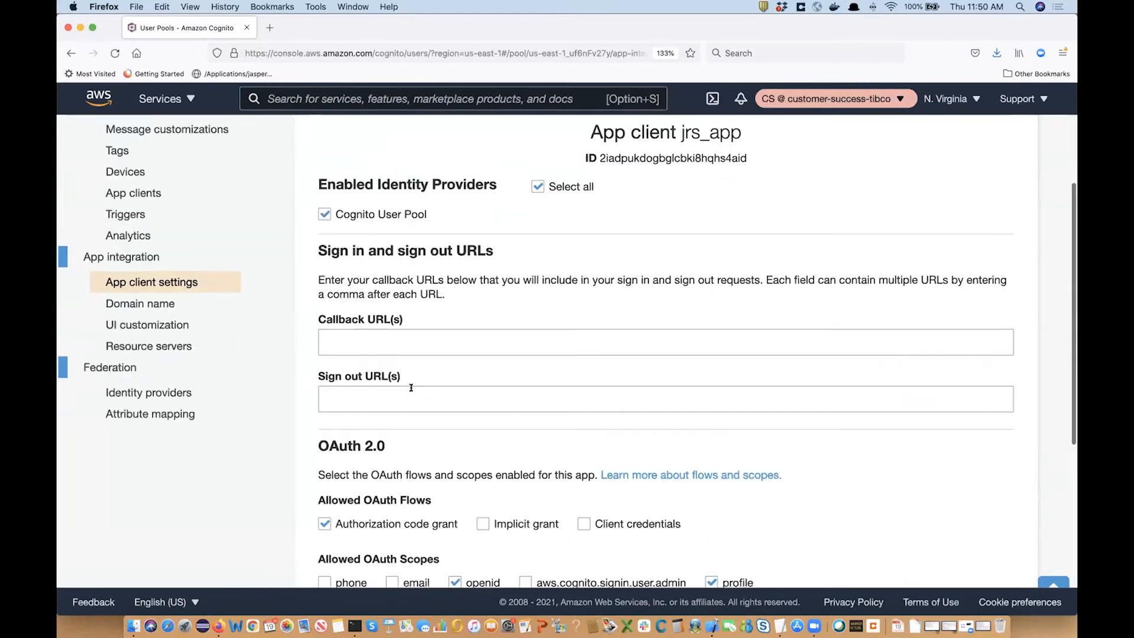
left_click(143, 304)
left_click(448, 367)
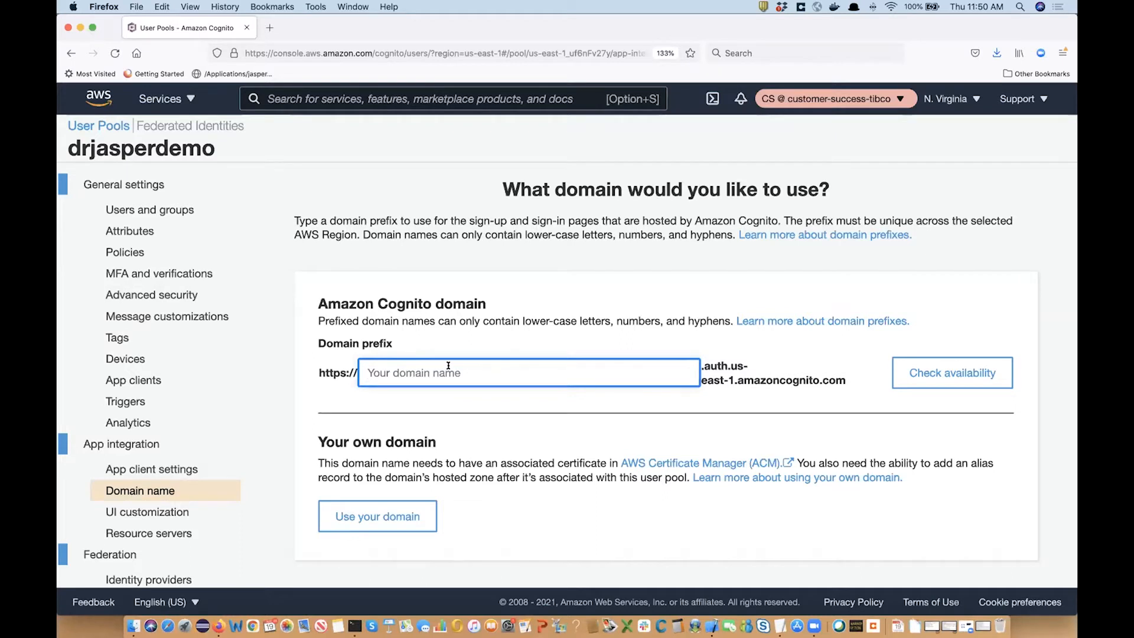
Save drjasperdemo as the Cognito domain prefix after confirming it is available.
type("drjasperdemo")
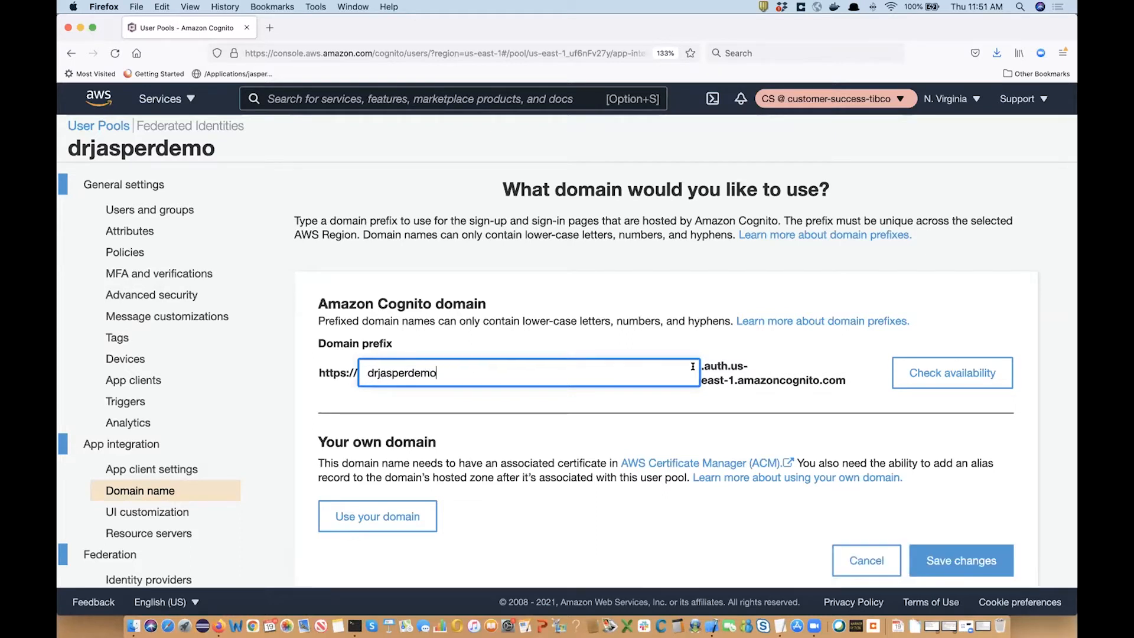
left_click(923, 385)
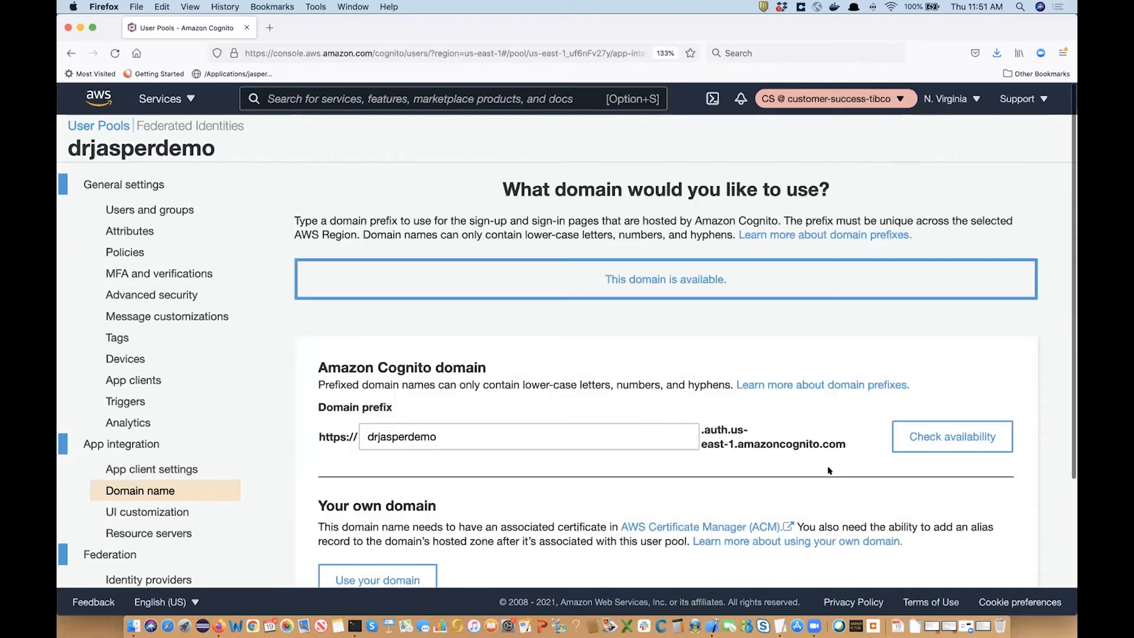
scroll(742, 405, "down", 3)
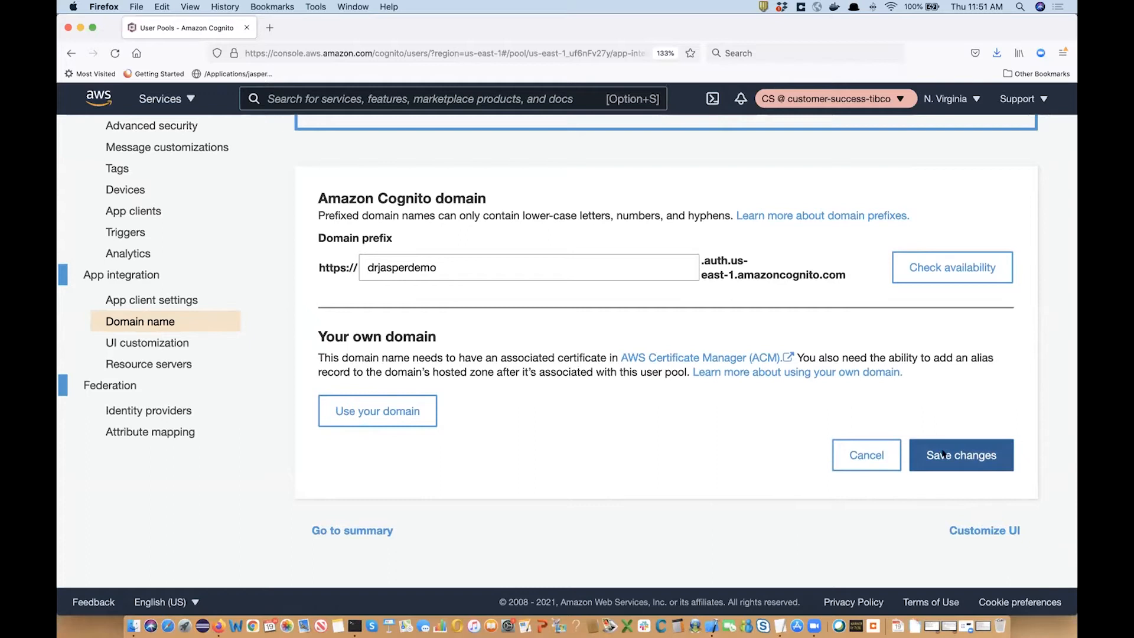
left_click(943, 454)
scroll(173, 455, "down", 1)
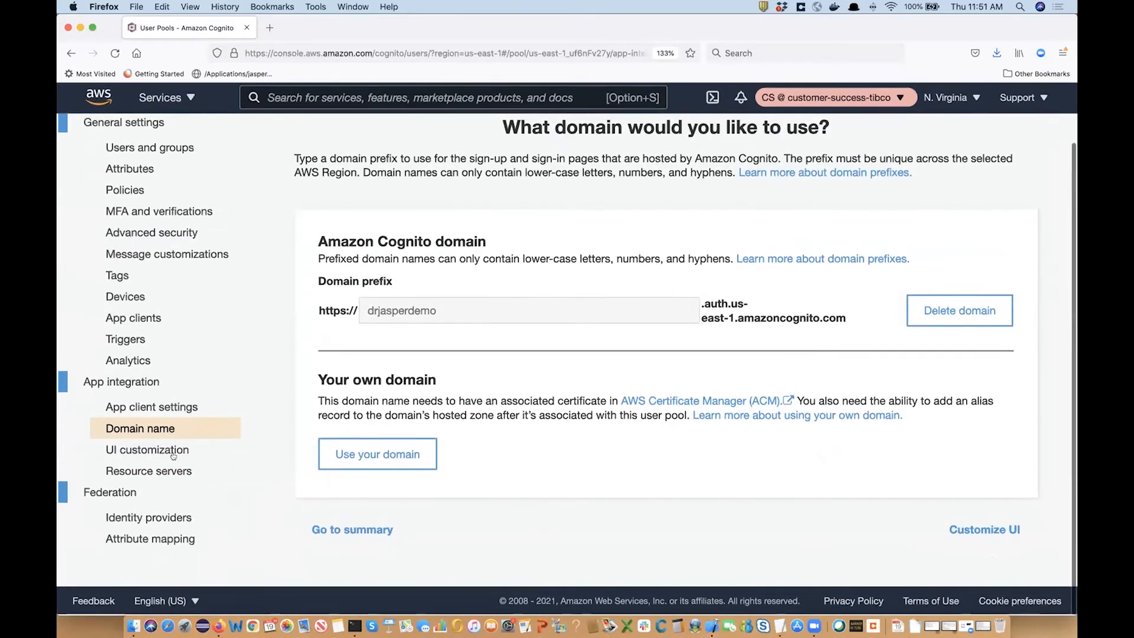
left_click(171, 452)
scroll(406, 452, "down", 3)
scroll(407, 453, "down", 5)
Review the Resource servers, Identity providers and Attribute mapping pages, then switch to the Finder windows.
scroll(407, 453, "up", 5)
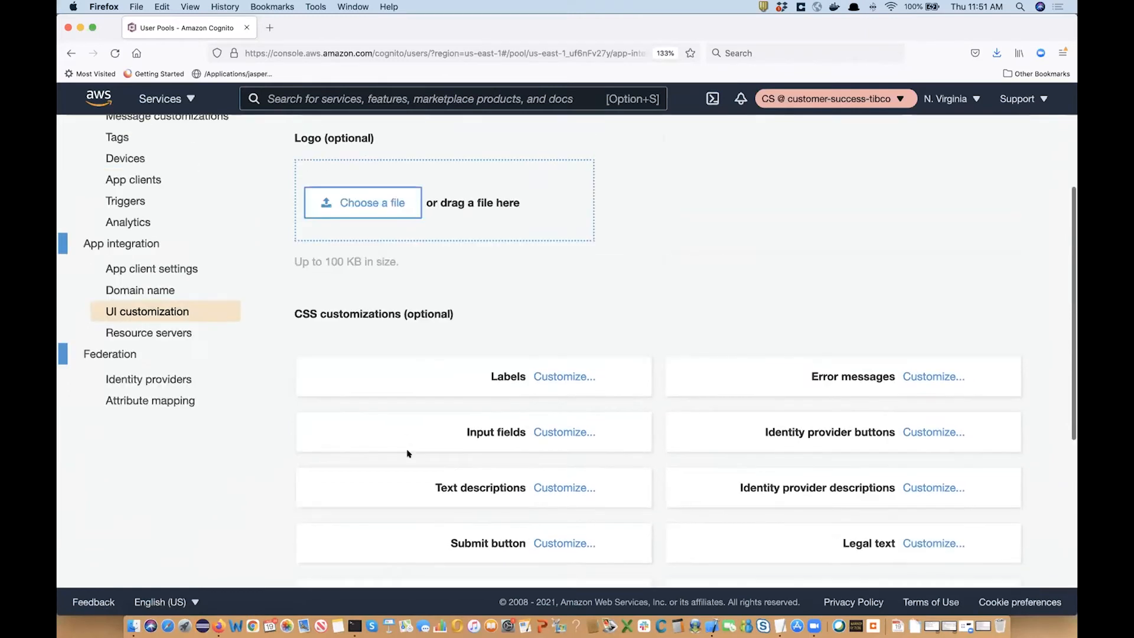
left_click(169, 333)
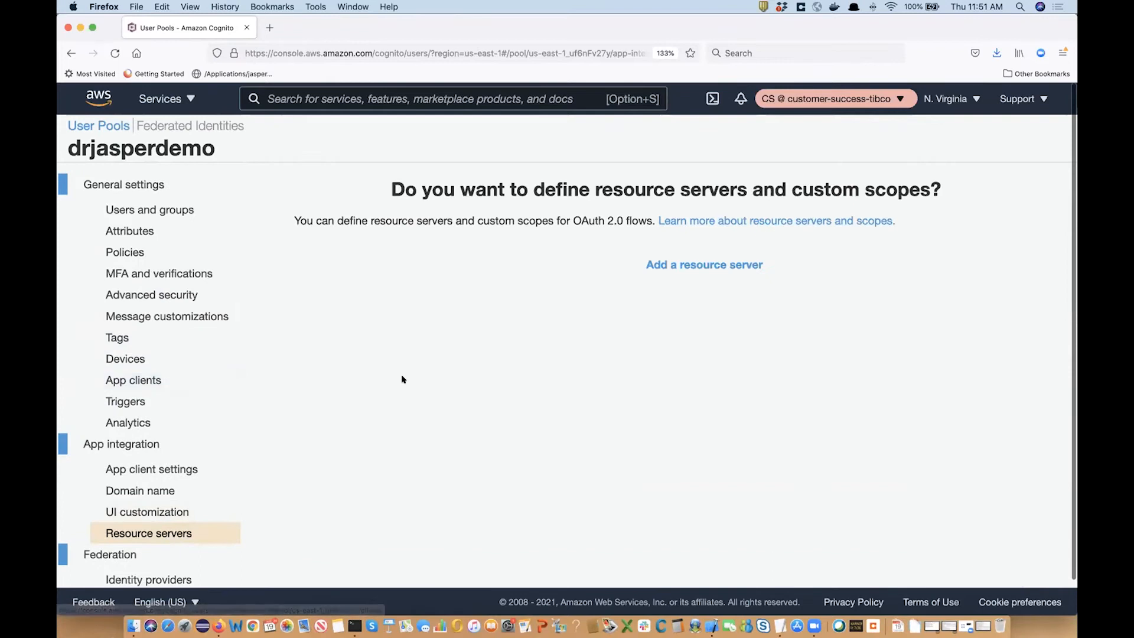
scroll(402, 380, "down", 1)
scroll(354, 402, "up", 1)
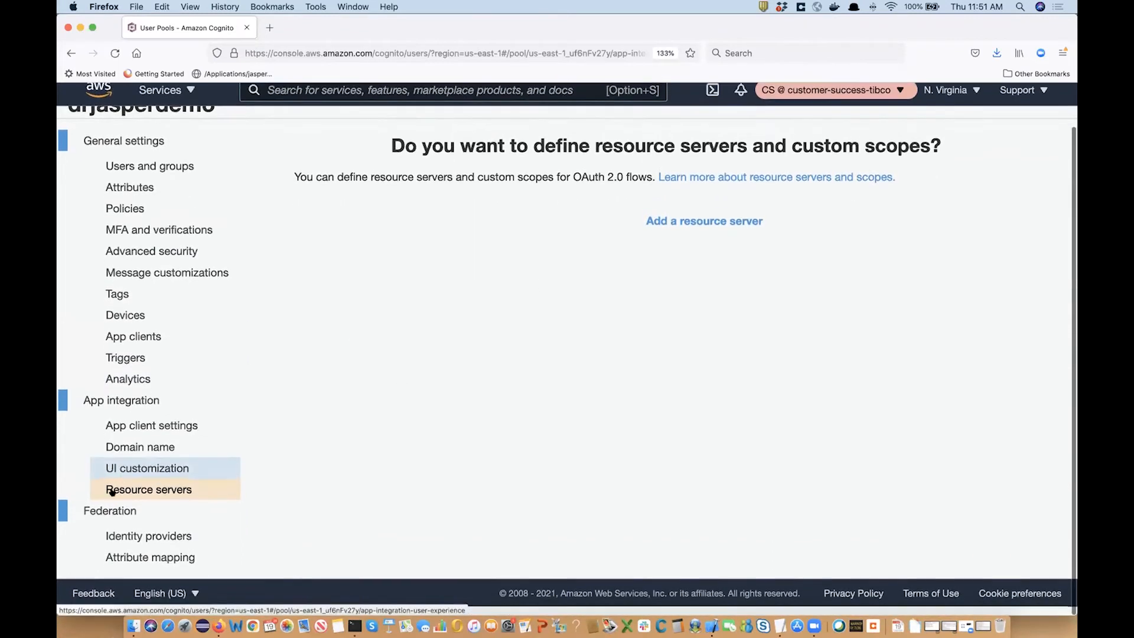
left_click(155, 546)
scroll(504, 390, "down", 3)
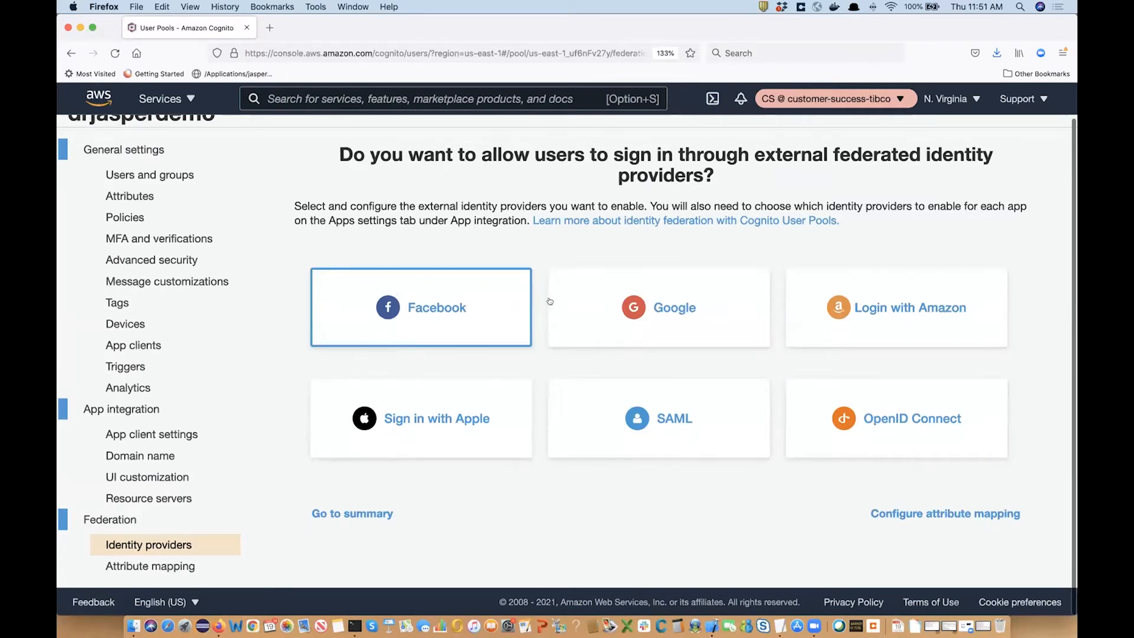
left_click(141, 565)
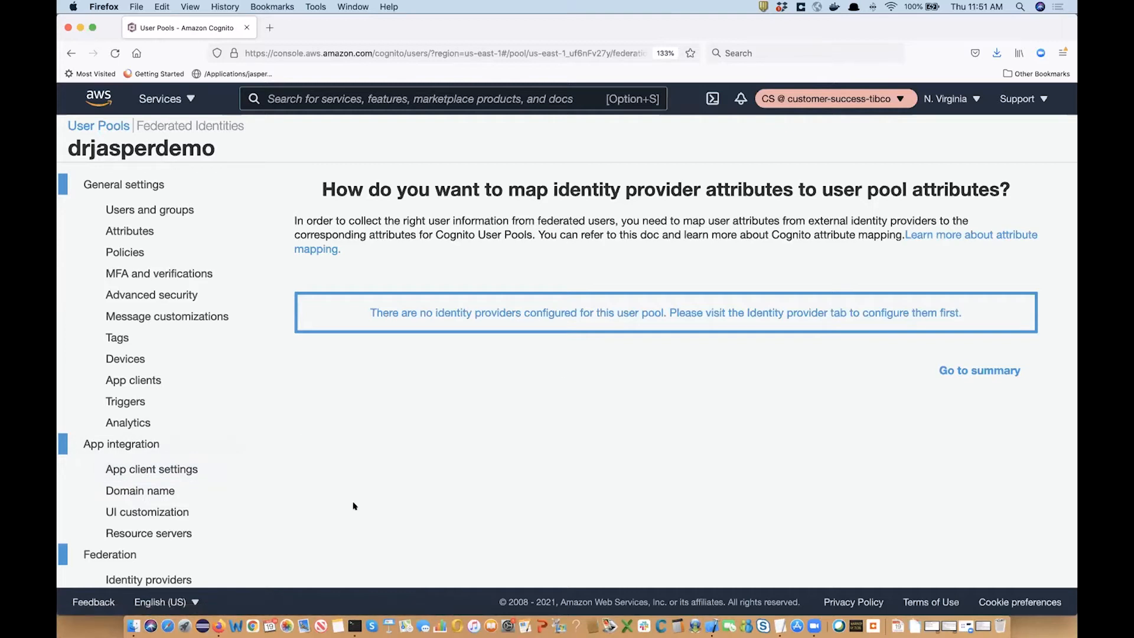
scroll(349, 509, "down", 2)
scroll(233, 323, "up", 2)
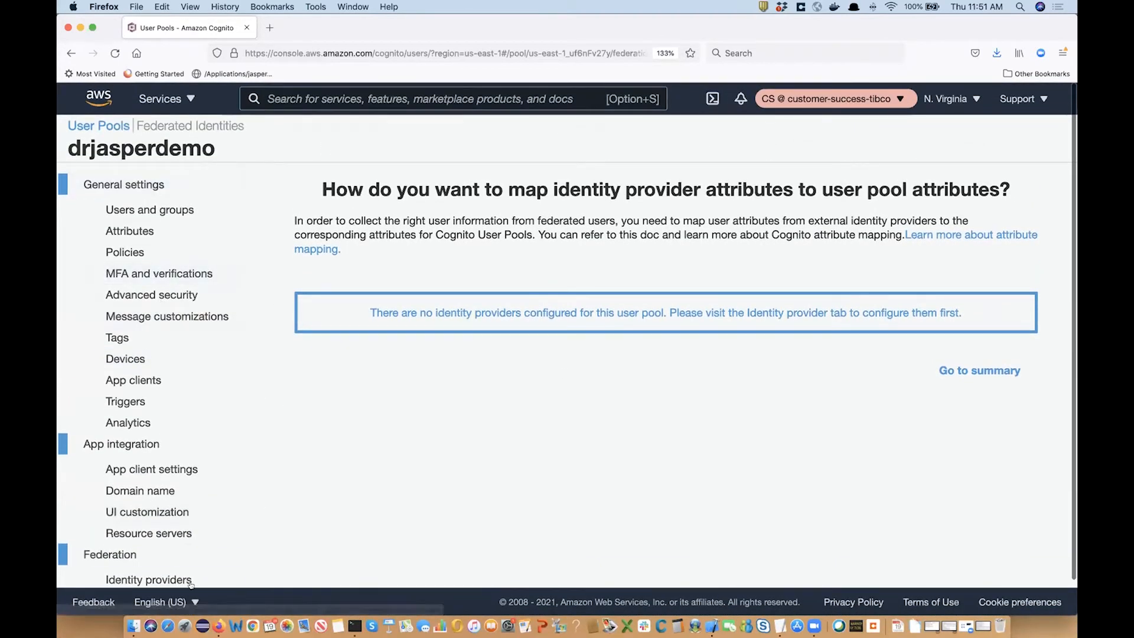
left_click(134, 625)
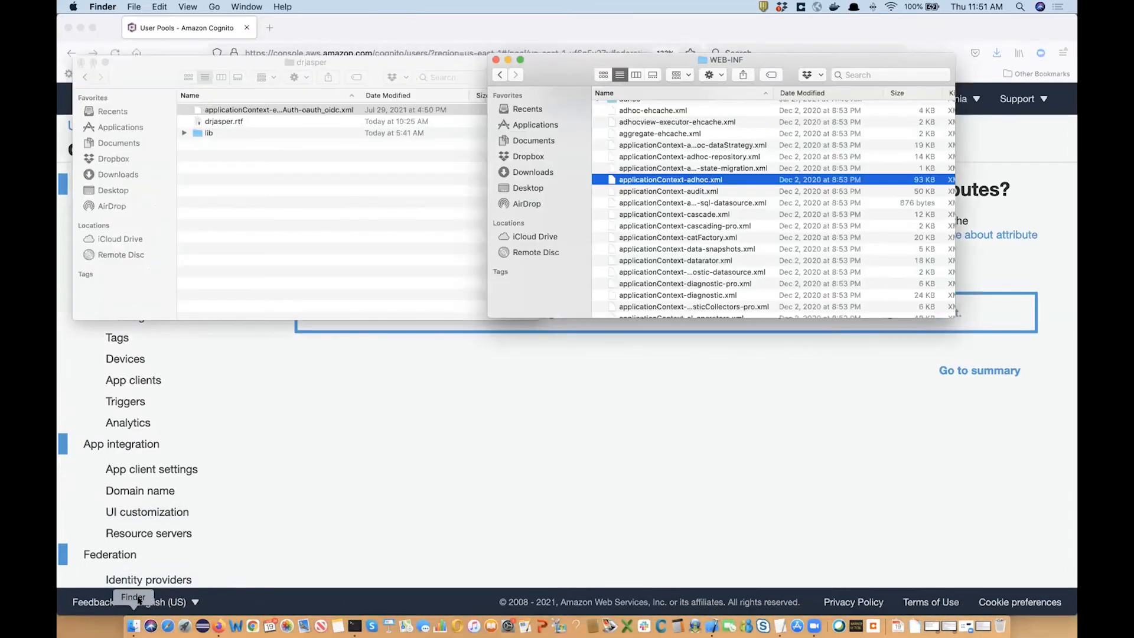
Expand the lib folder in the drjasper window and select all nine jar files.
left_click_drag(565, 64, 682, 56)
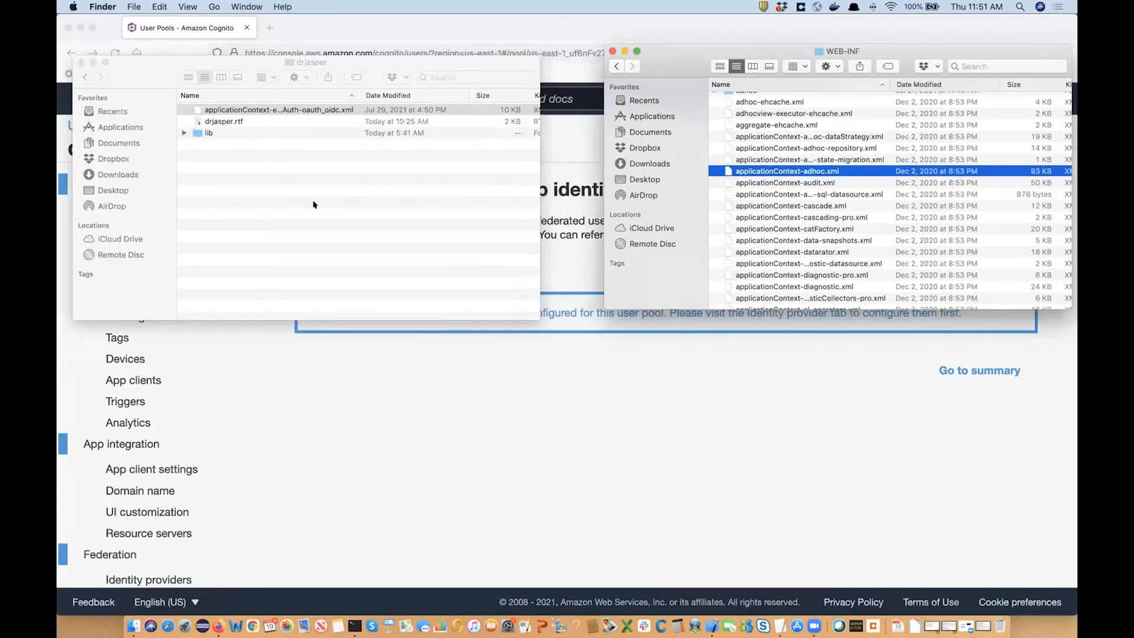
left_click(187, 141)
left_click(185, 133)
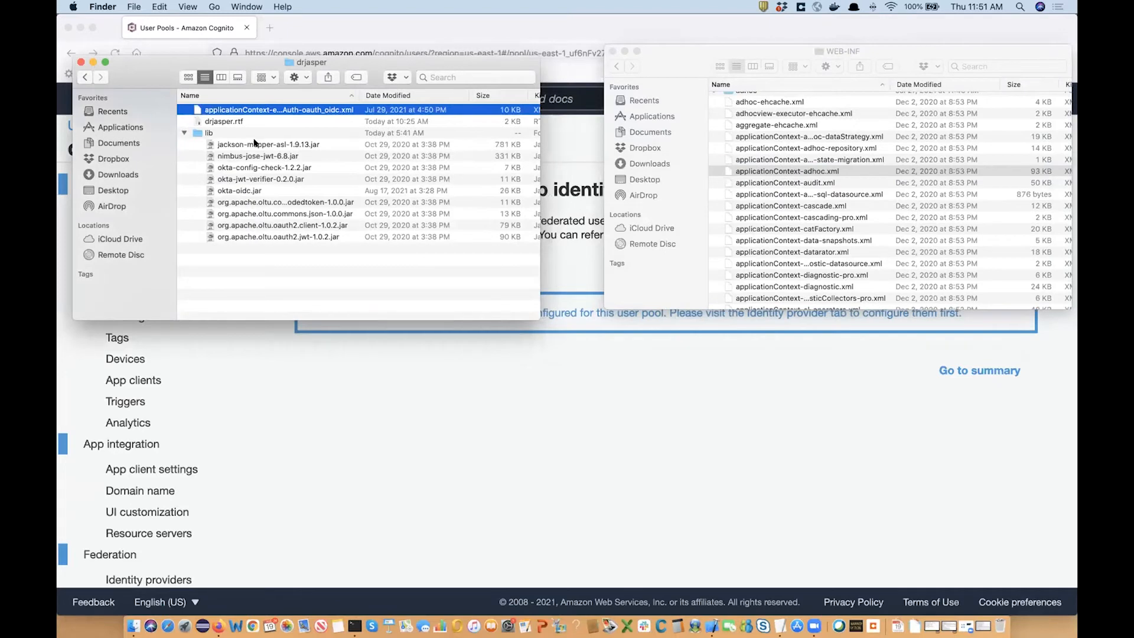
left_click(188, 133)
left_click(200, 133)
key("Right")
left_click(227, 144)
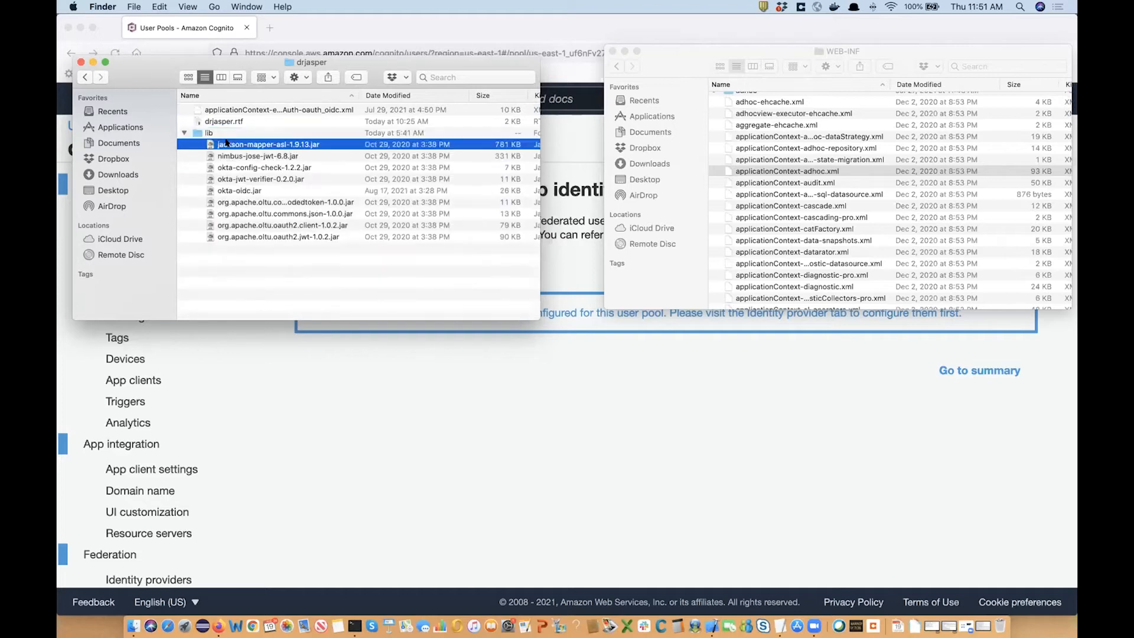
left_click(249, 237, "shift")
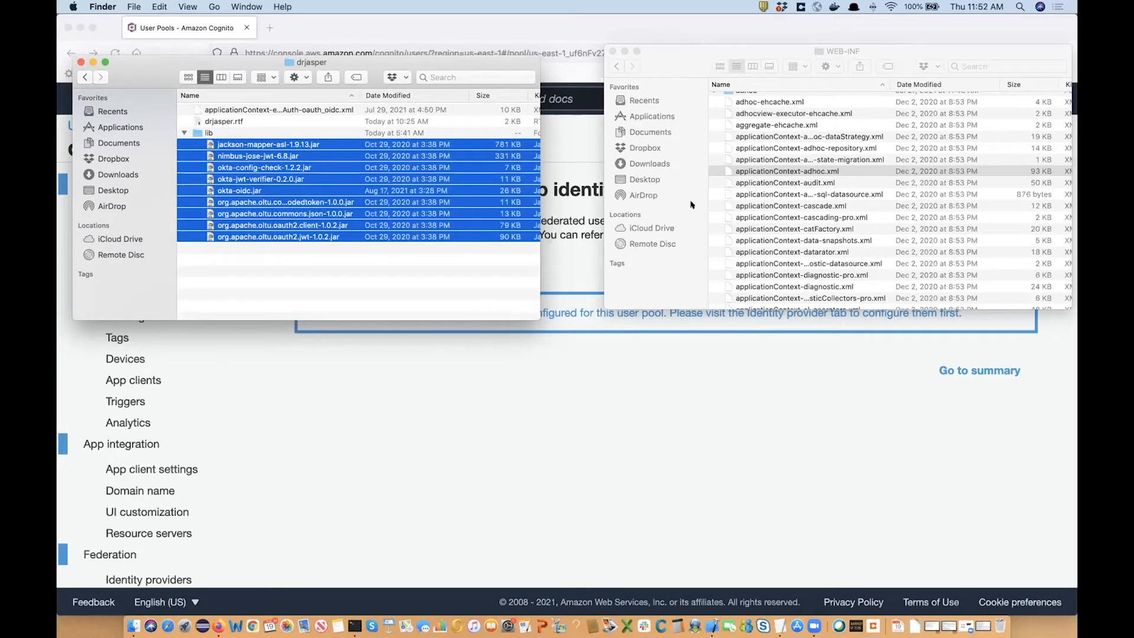
scroll(799, 181, "up", 3)
scroll(799, 180, "down", 5)
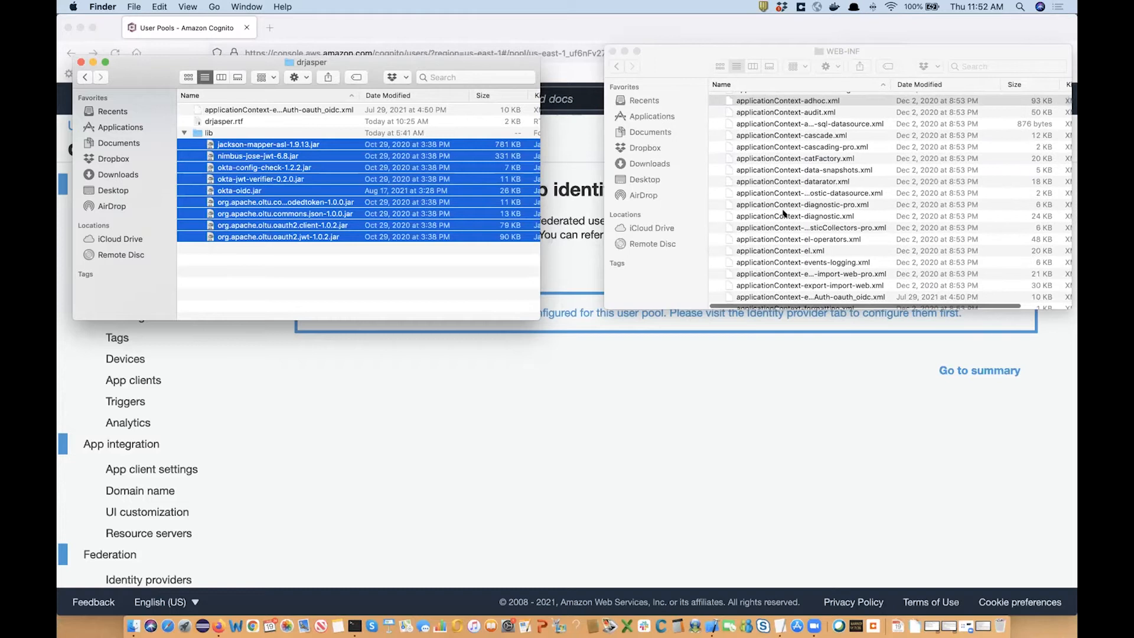
Open the lib folder inside WEB-INF in the second Finder window.
left_click(784, 214)
scroll(785, 213, "down", 5)
left_click(784, 214)
scroll(784, 214, "down", 1)
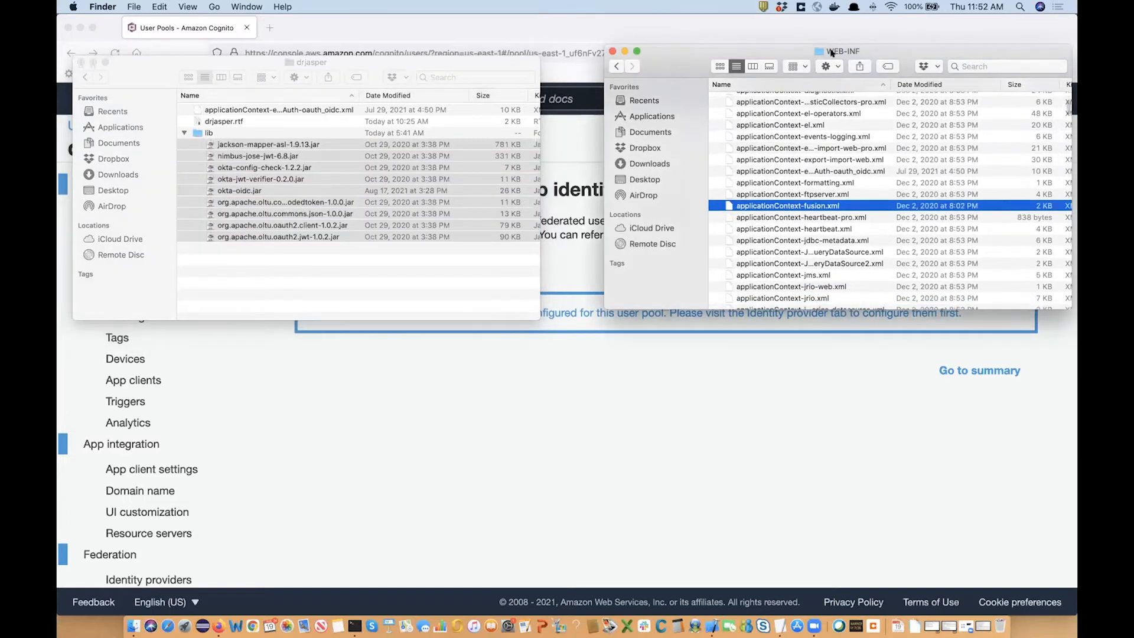
left_click(832, 47, "super")
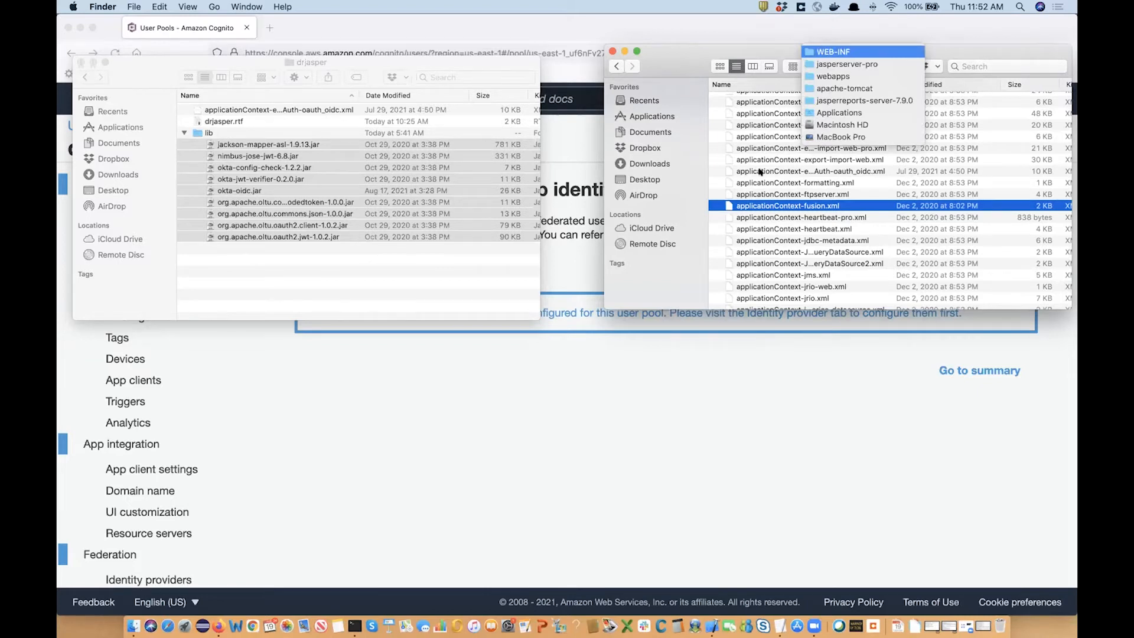
left_click(762, 231)
scroll(768, 239, "down", 6)
left_click(768, 222)
scroll(770, 260, "down", 8)
scroll(772, 260, "down", 6)
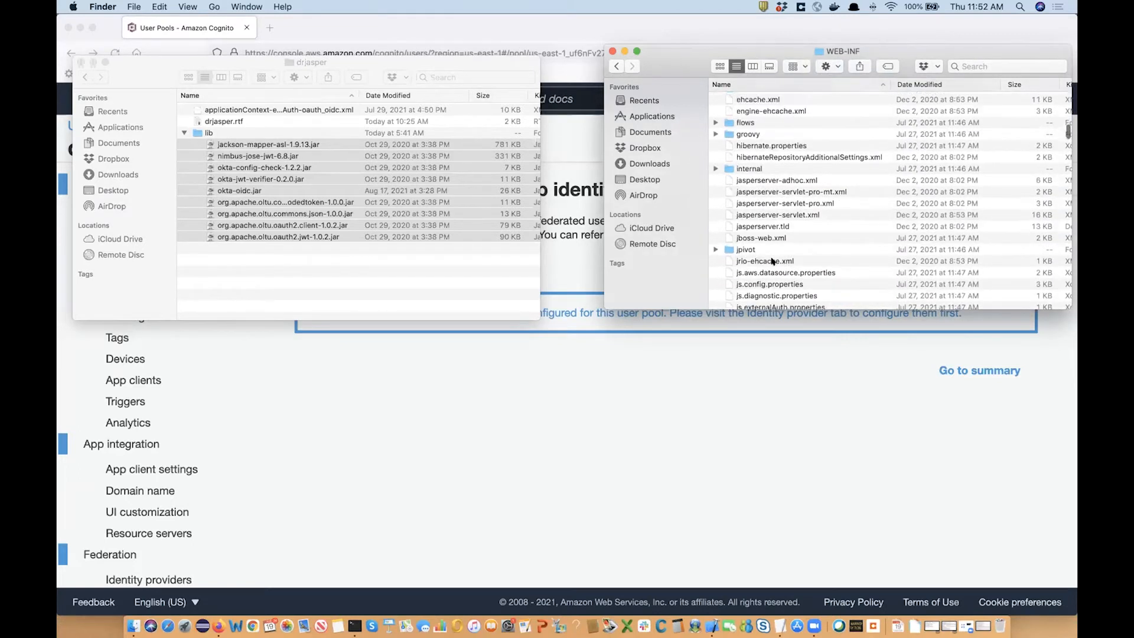
double_click(732, 130)
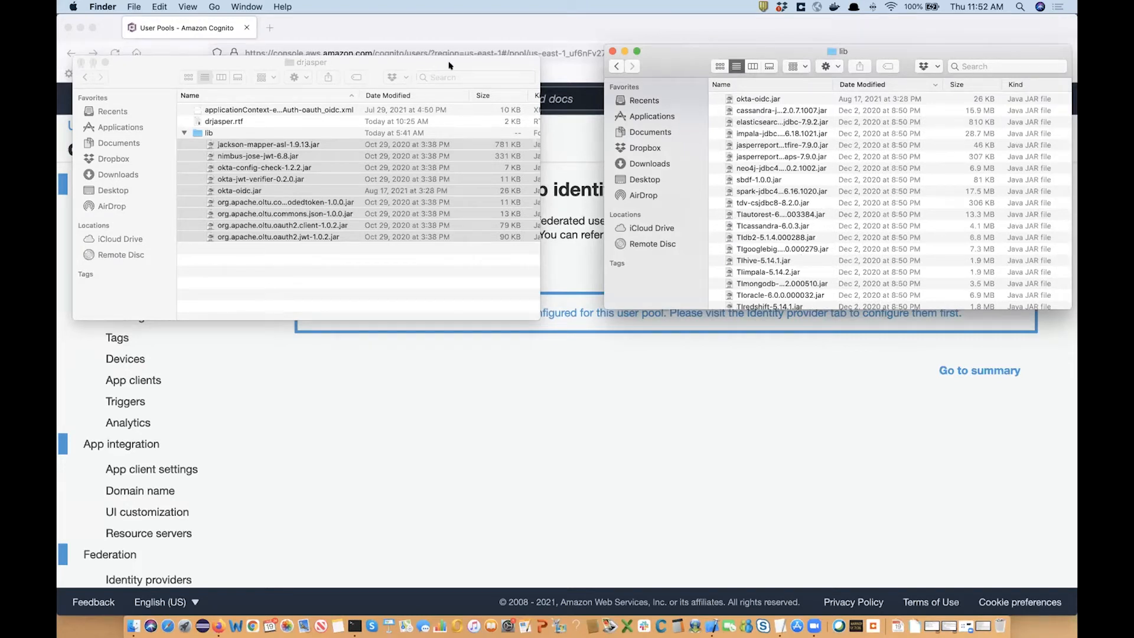
Paste the nine jars into the WEB-INF lib folder, replacing all existing duplicates.
left_click_drag(216, 59, 225, 130)
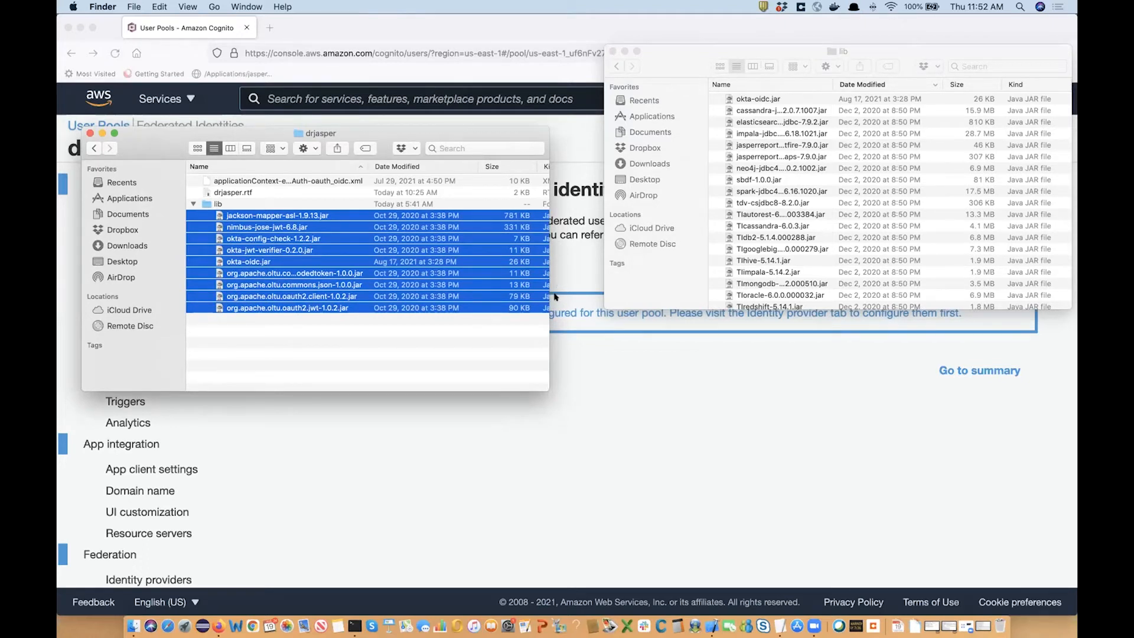
left_click_drag(591, 299, 736, 260)
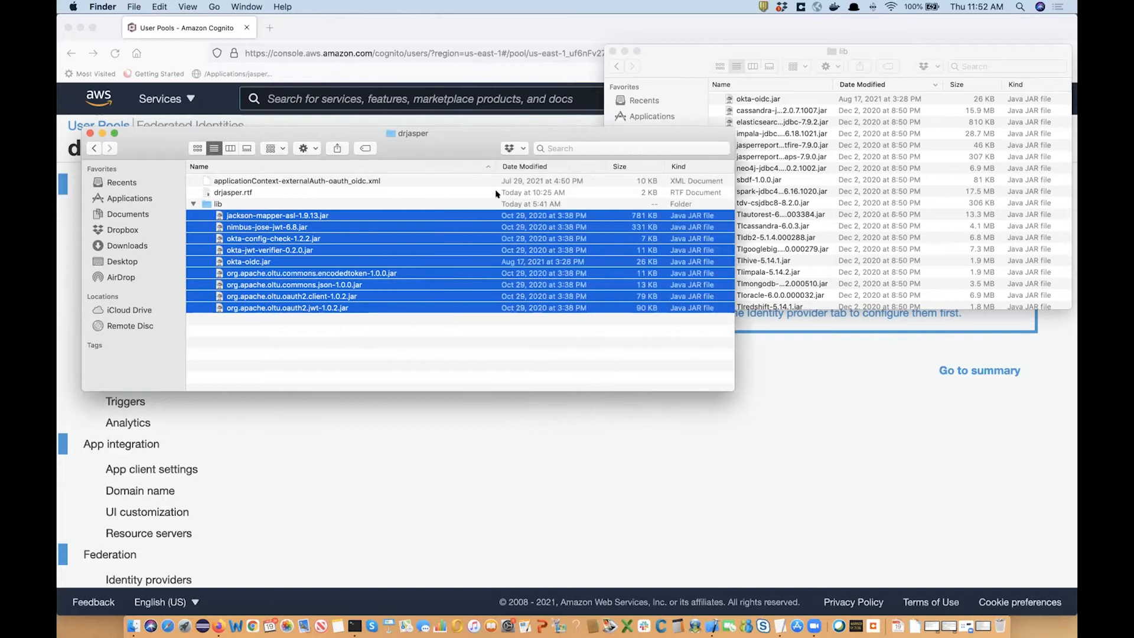
left_click_drag(339, 131, 295, 124)
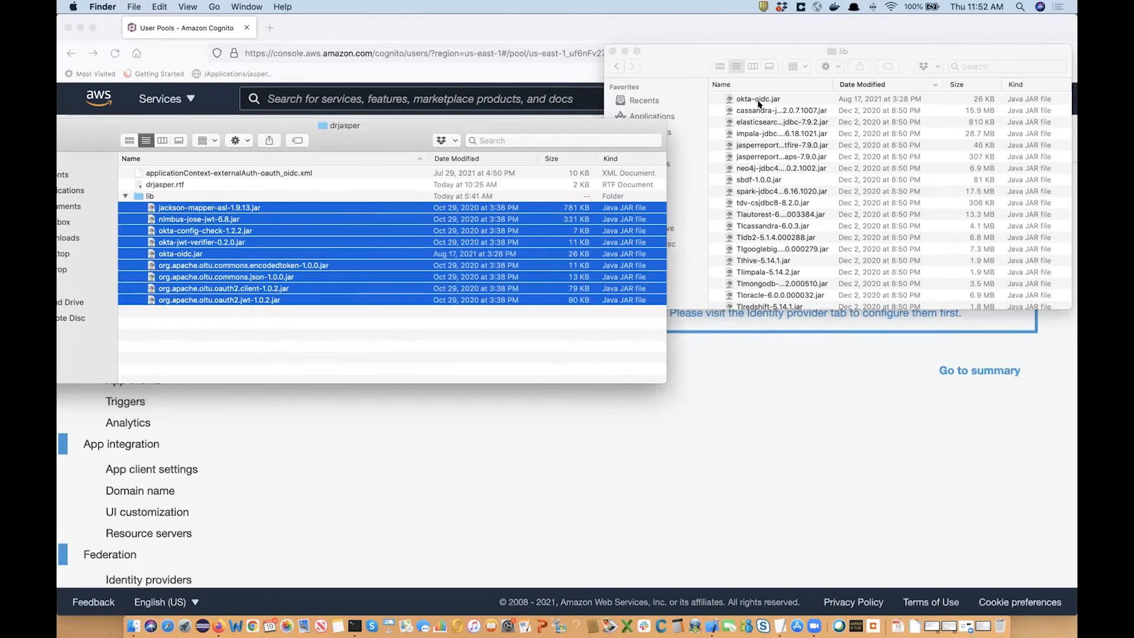
left_click(792, 134)
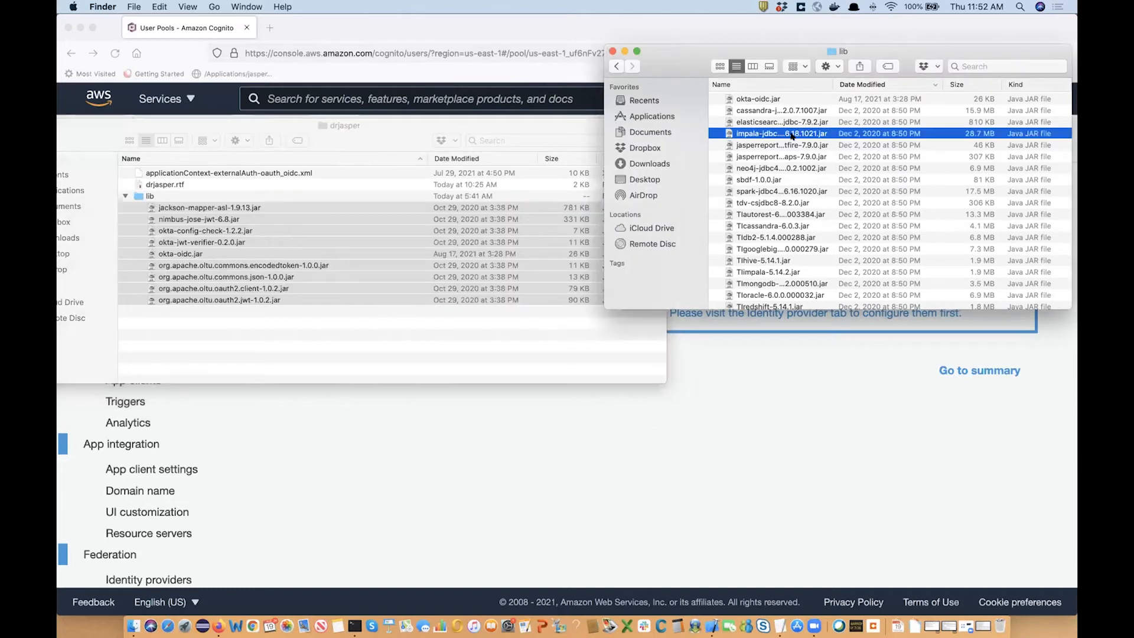
key("super+v")
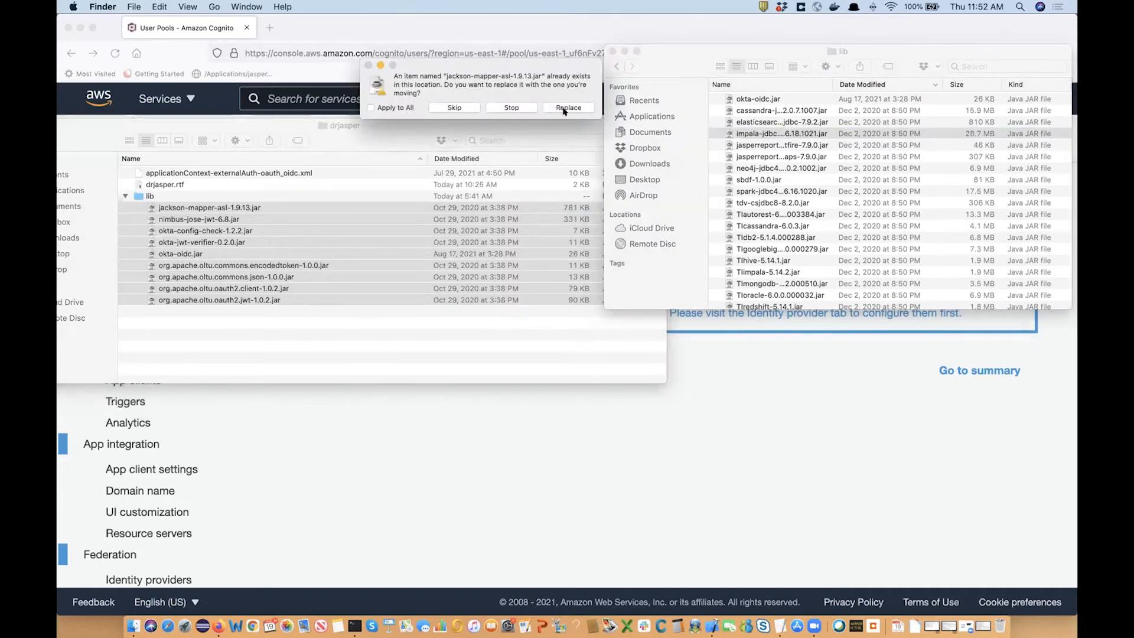
left_click(566, 108)
left_click(371, 103)
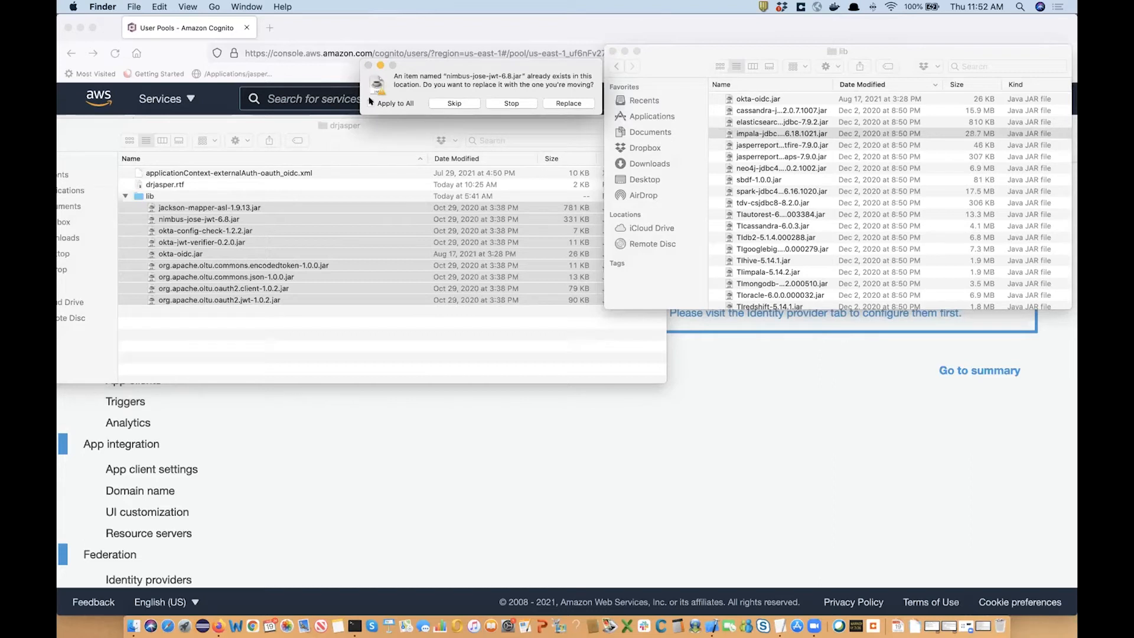
left_click(562, 108)
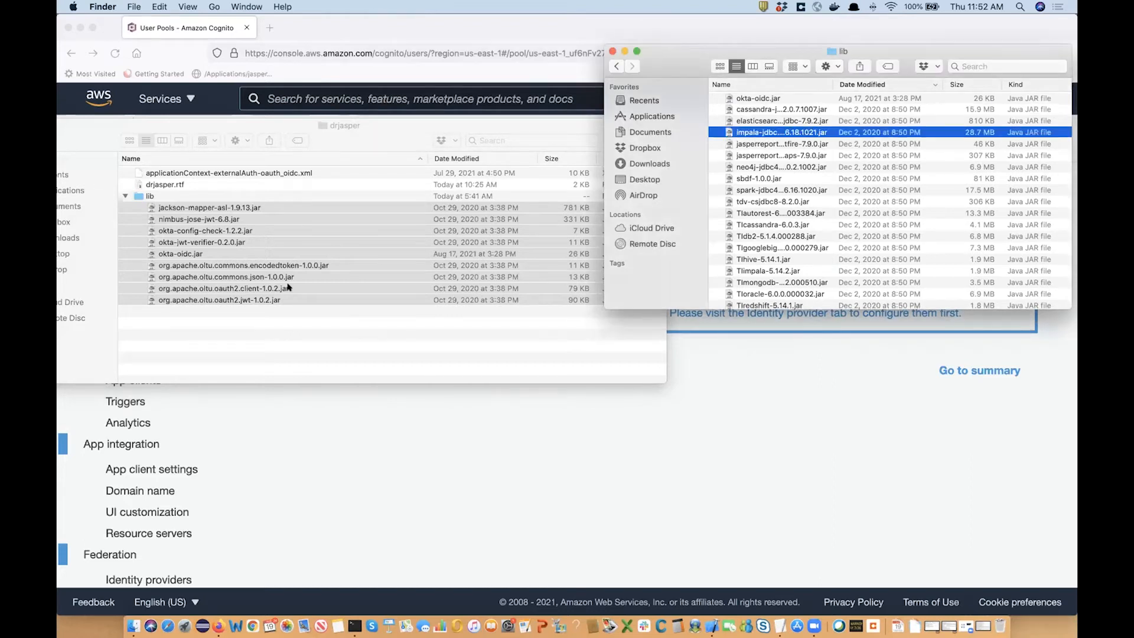
Collapse lib in the drjasper window and select applicationContext-externalAuth-oauth_oidc.xml.
left_click(120, 193)
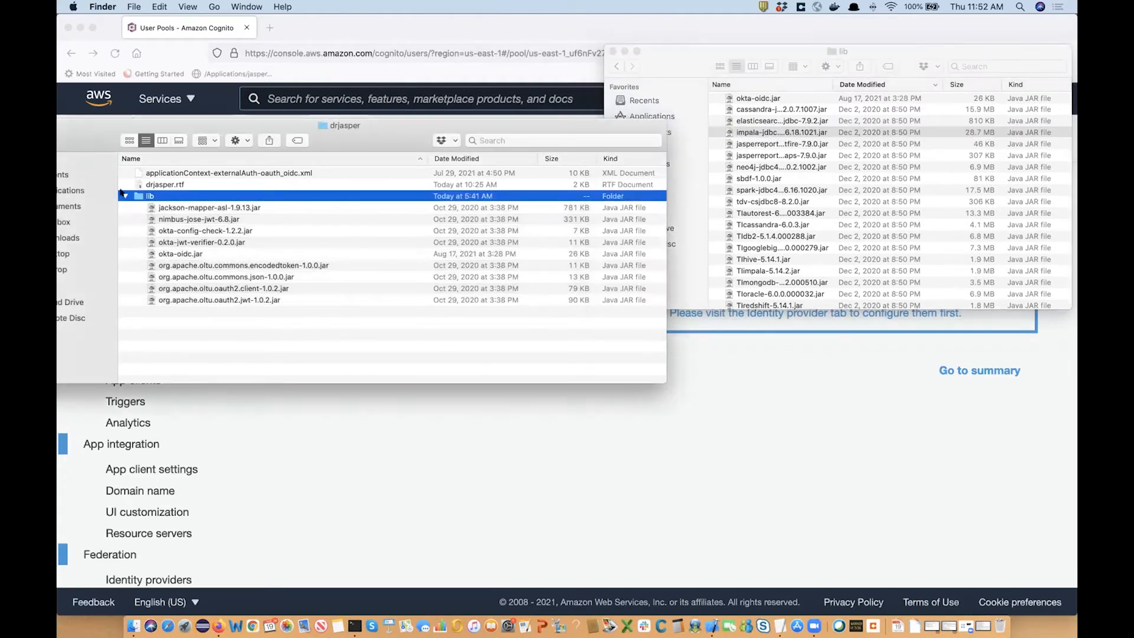
left_click(123, 195)
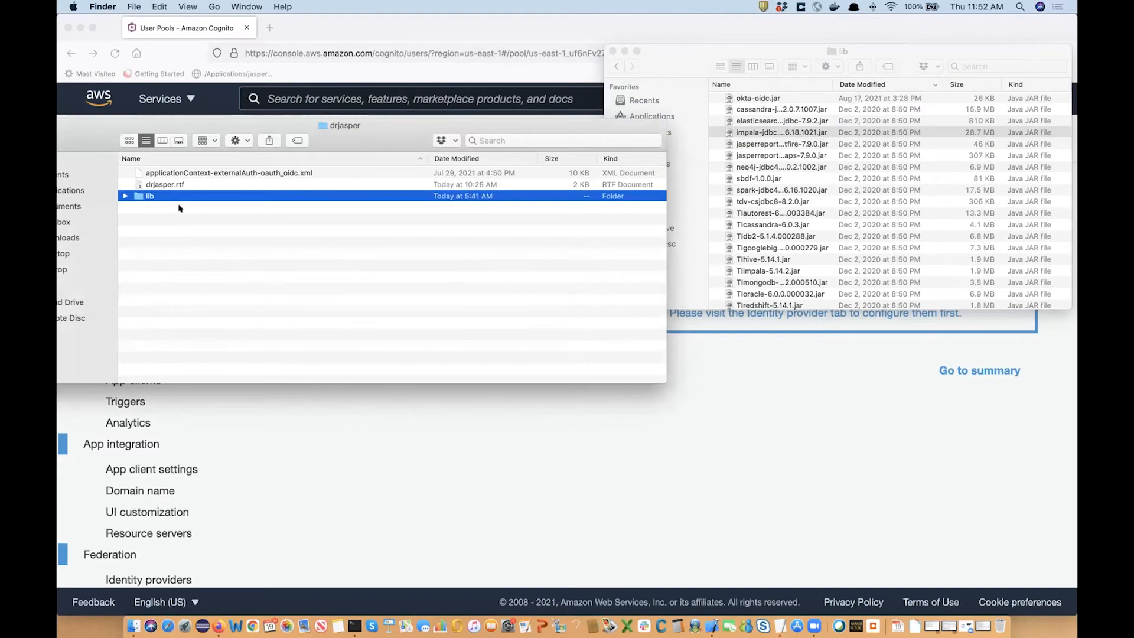
left_click(204, 173)
Open applicationContext-externalAuth-oauth_oidc.xml in Xcode and scroll through its OIDC filter settings.
double_click(205, 174)
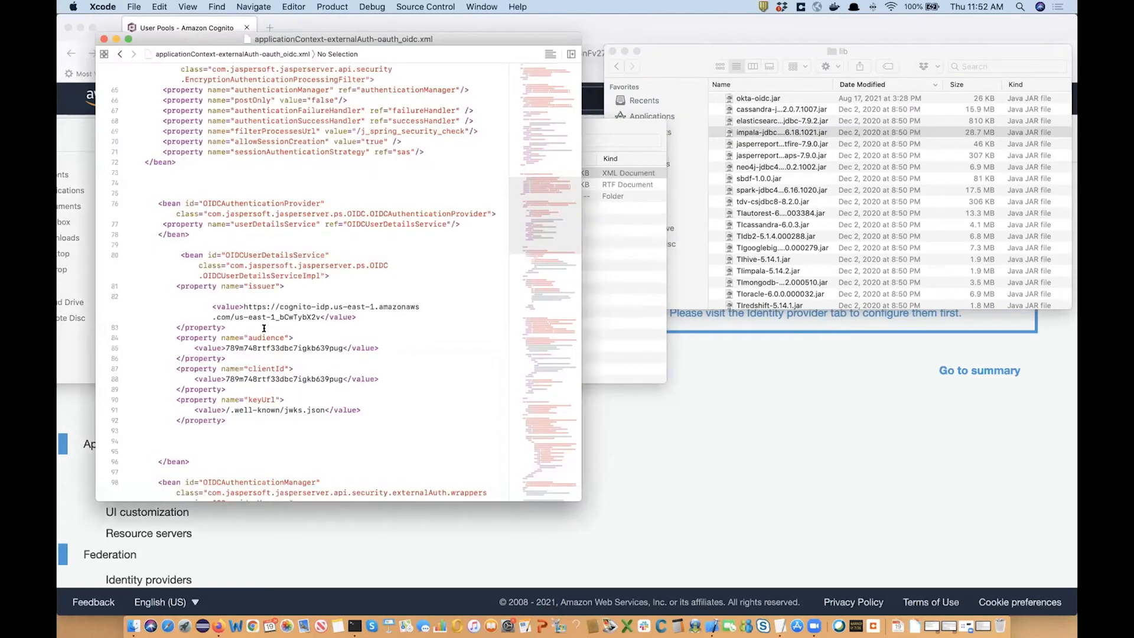
scroll(264, 329, "up", 3)
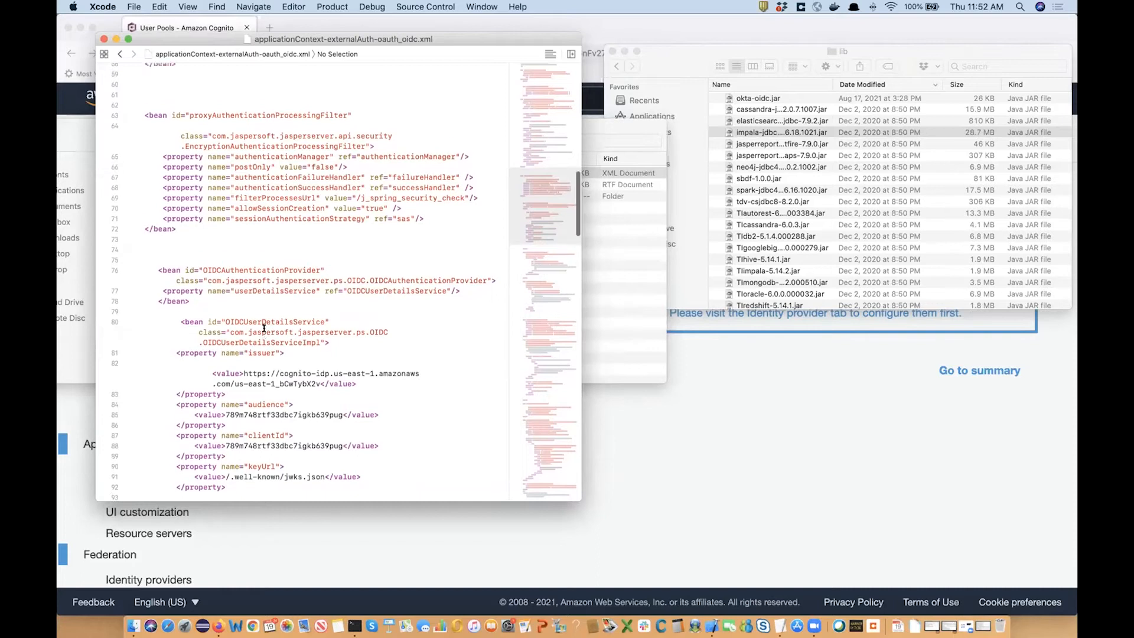
scroll(264, 328, "up", 1)
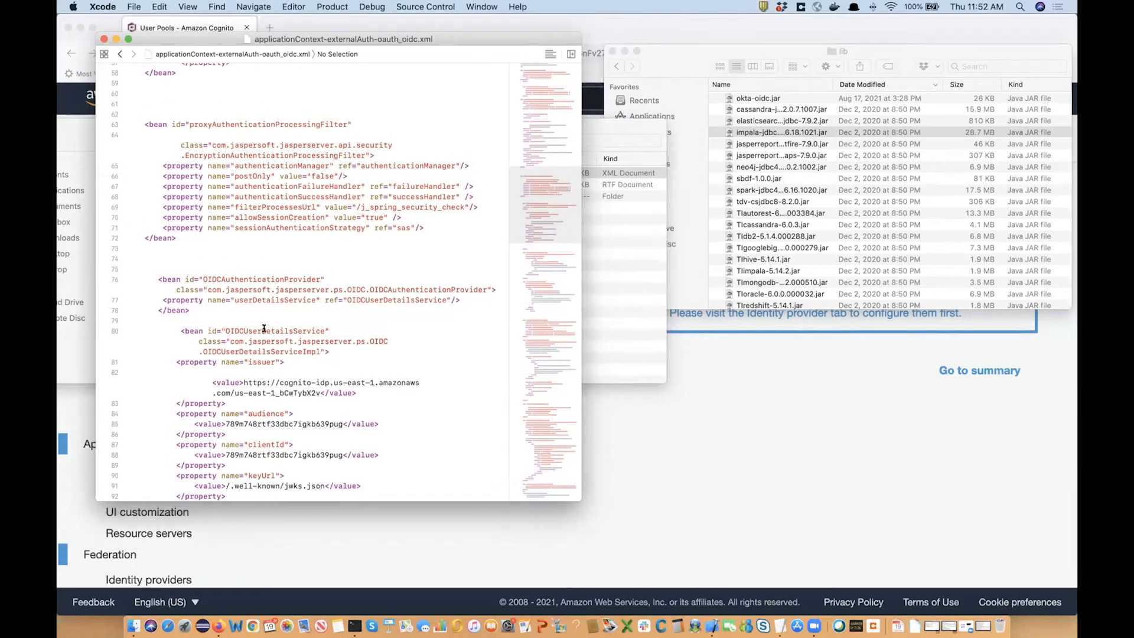
scroll(264, 328, "up", 2)
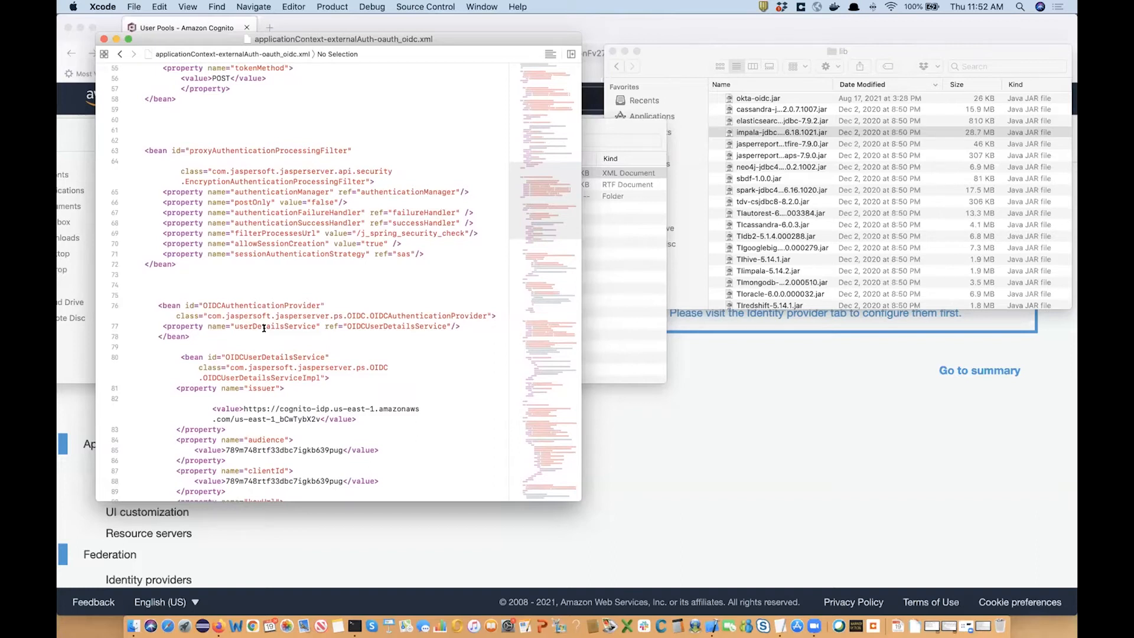
scroll(275, 219, "up", 20)
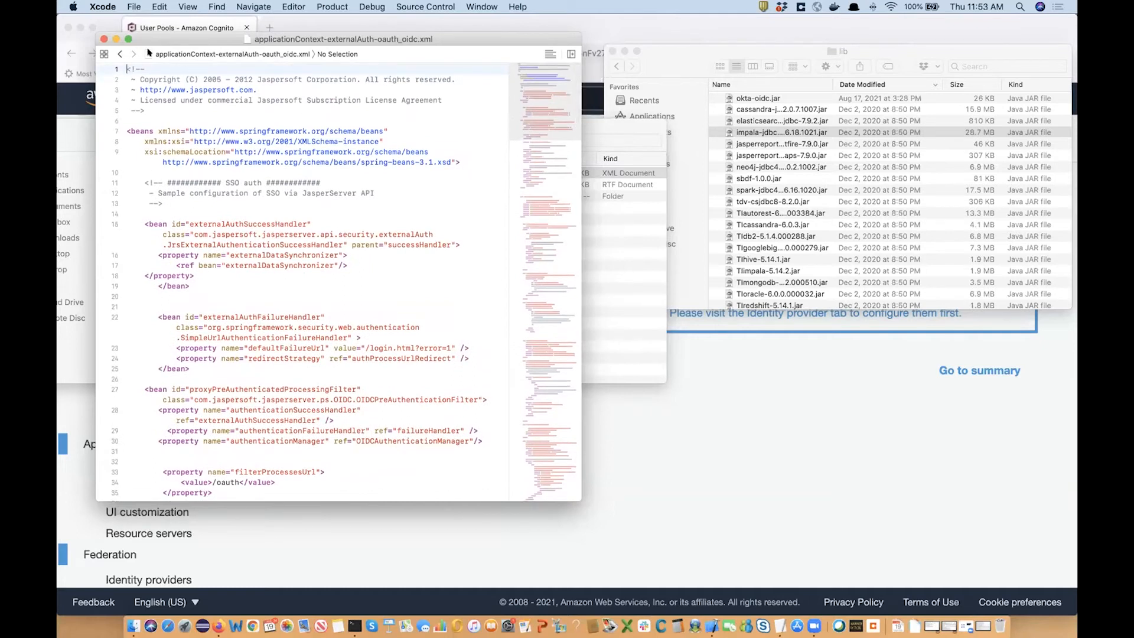
left_click_drag(120, 43, 158, 80)
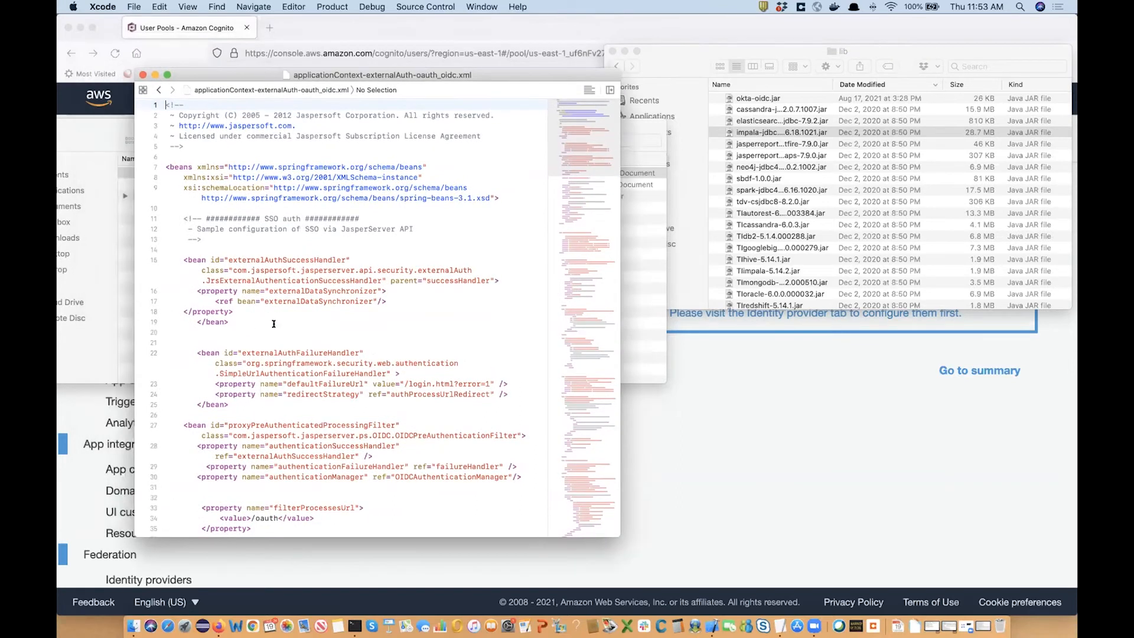
scroll(401, 367, "down", 2)
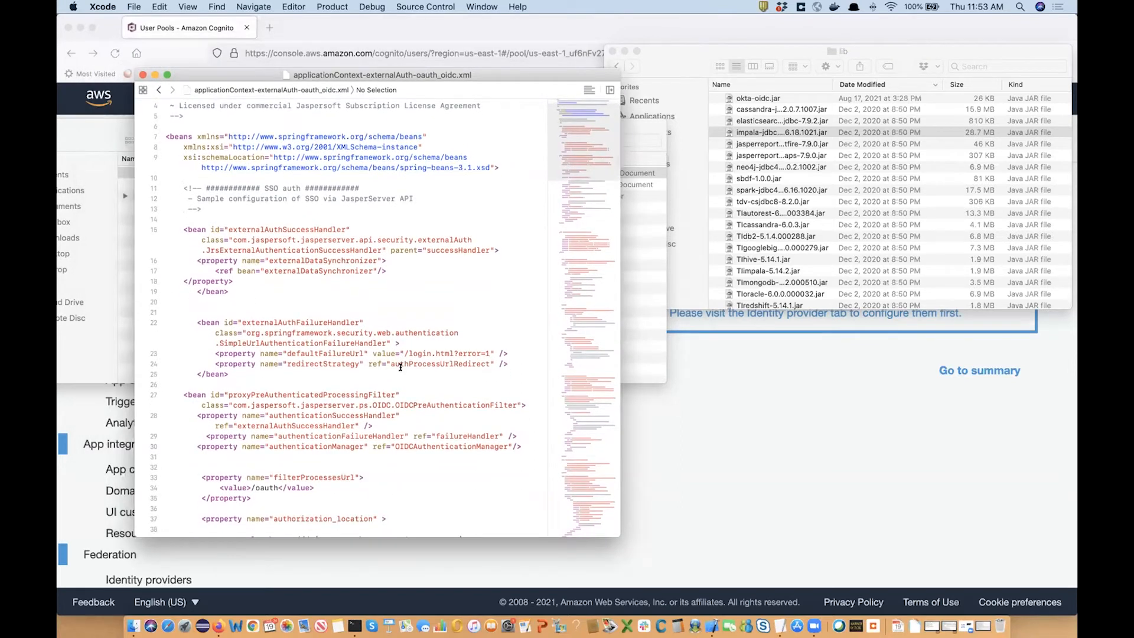
scroll(401, 368, "down", 2)
scroll(401, 367, "down", 2)
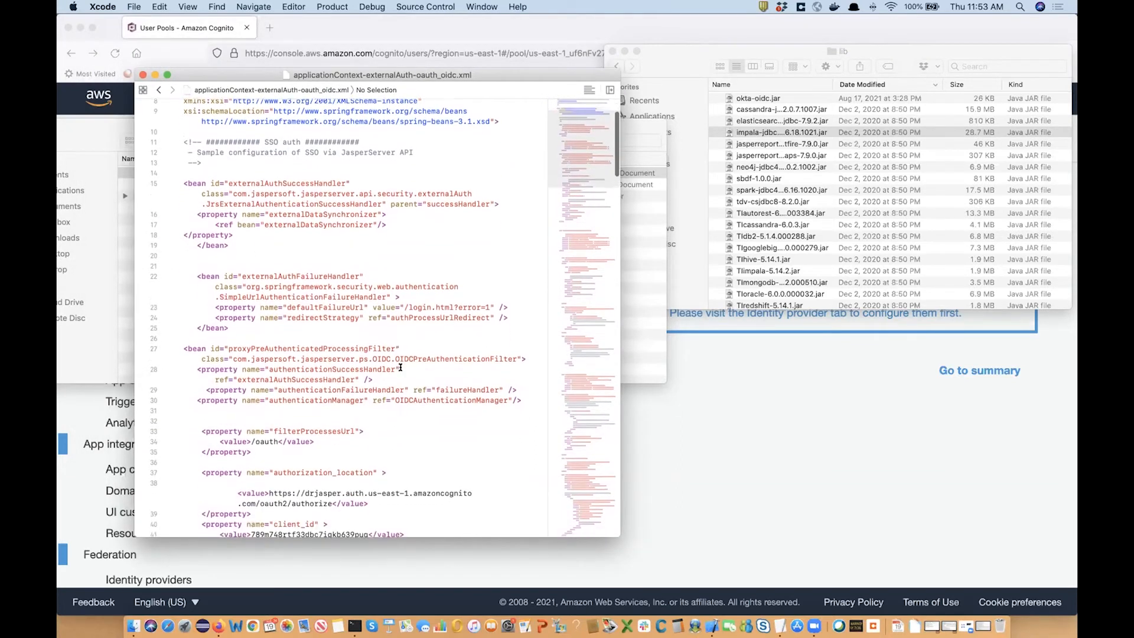
scroll(400, 368, "down", 1)
scroll(400, 367, "down", 6)
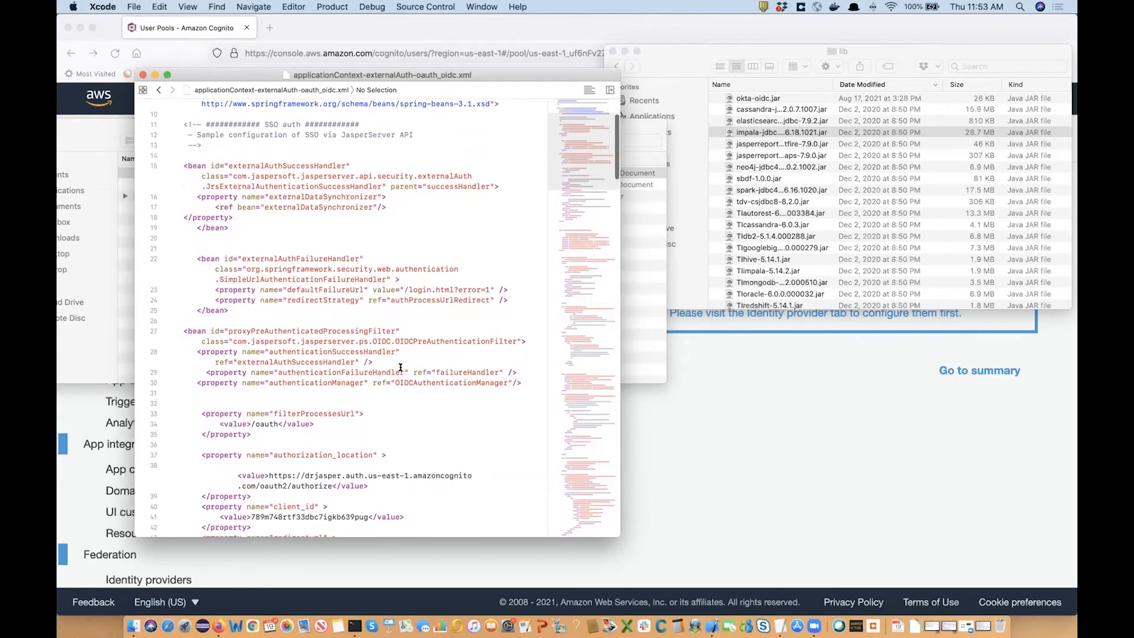
scroll(401, 367, "down", 6)
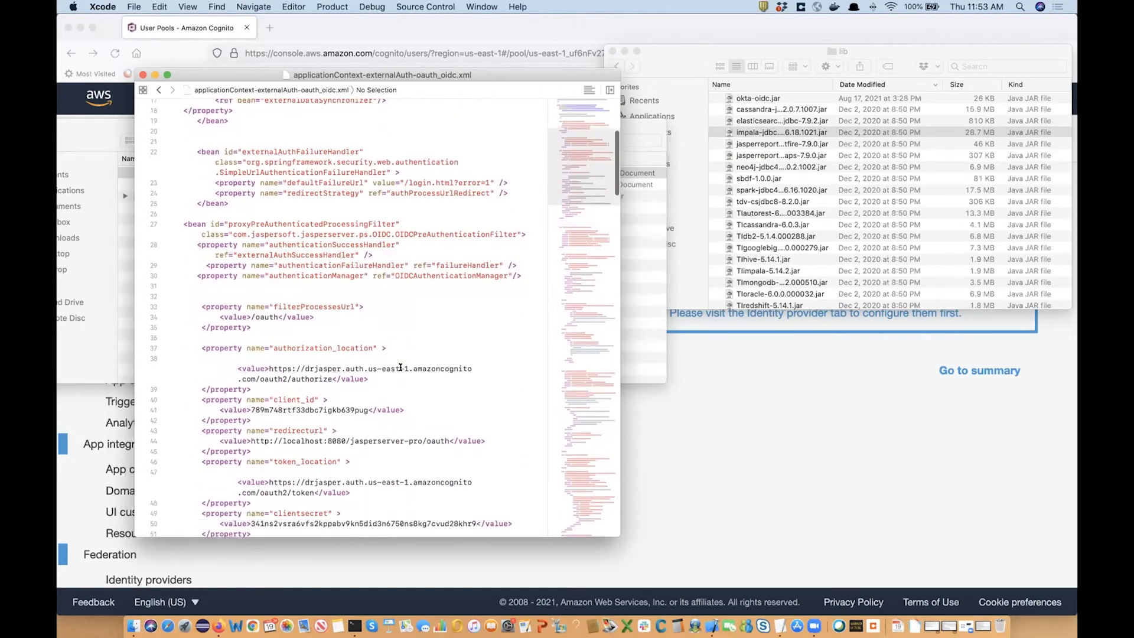
scroll(401, 368, "down", 5)
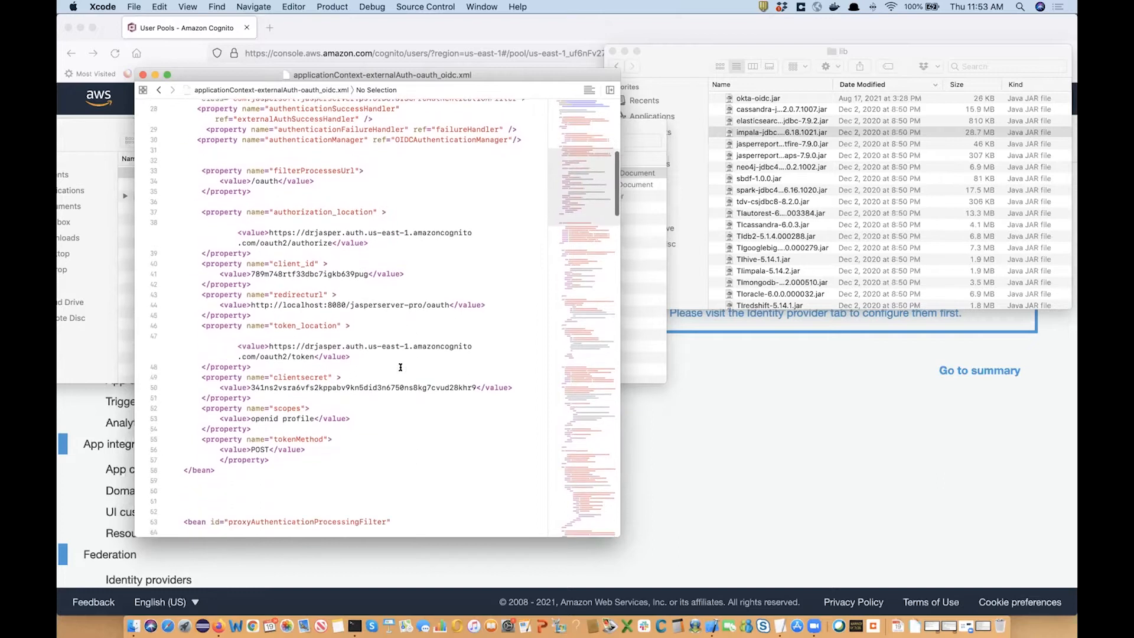
left_click_drag(251, 180, 282, 184)
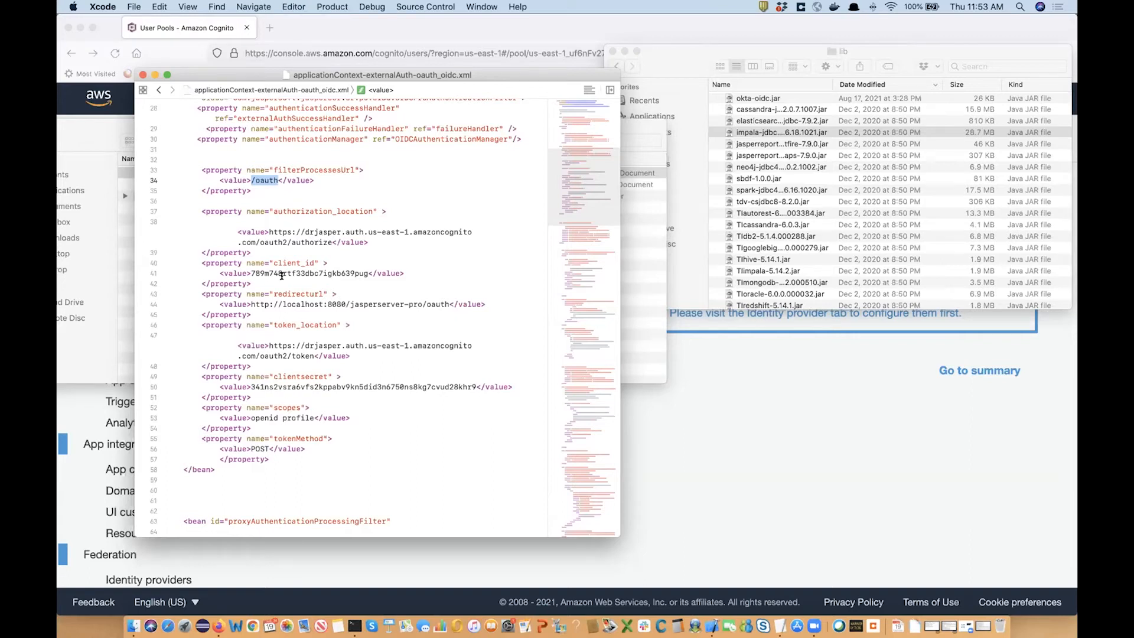
left_click_drag(196, 208, 253, 253)
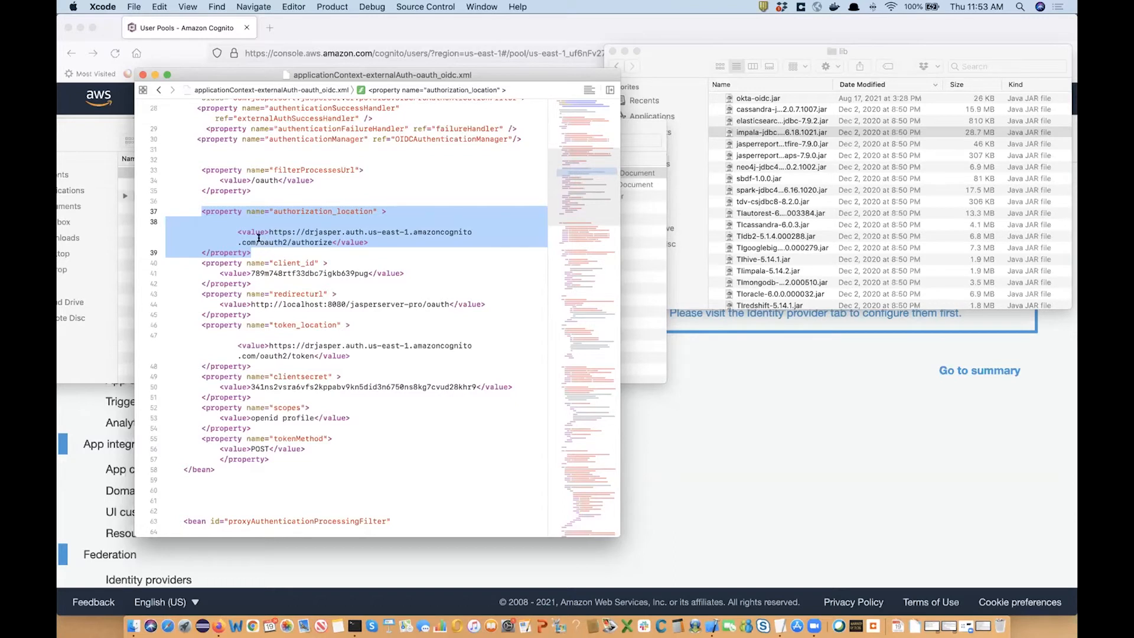
left_click_drag(260, 242, 331, 241)
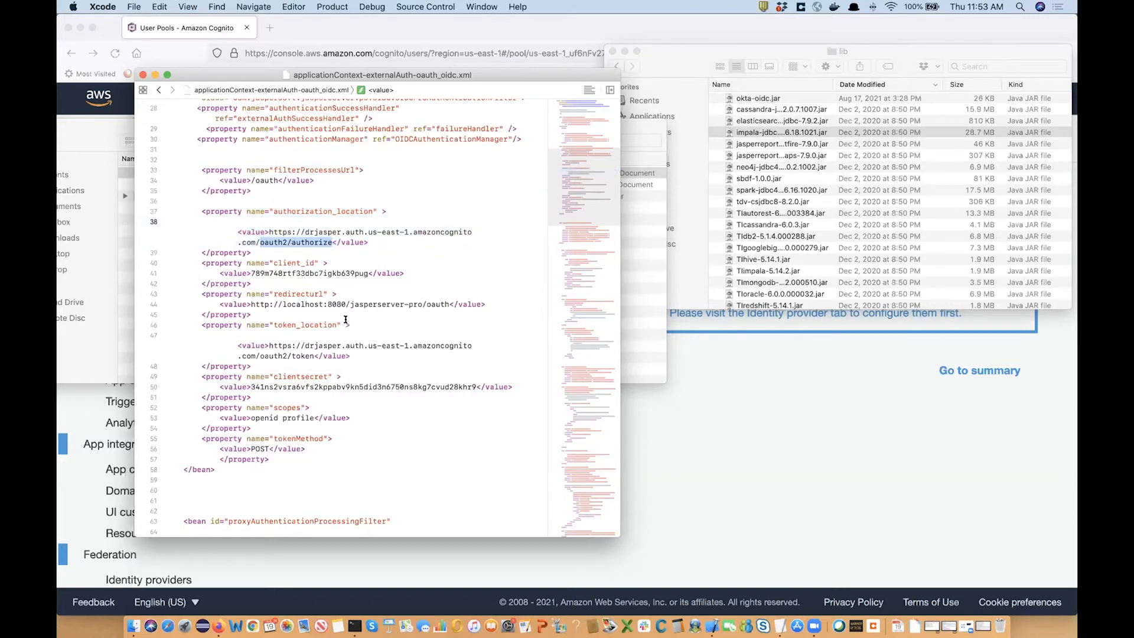
left_click(264, 230)
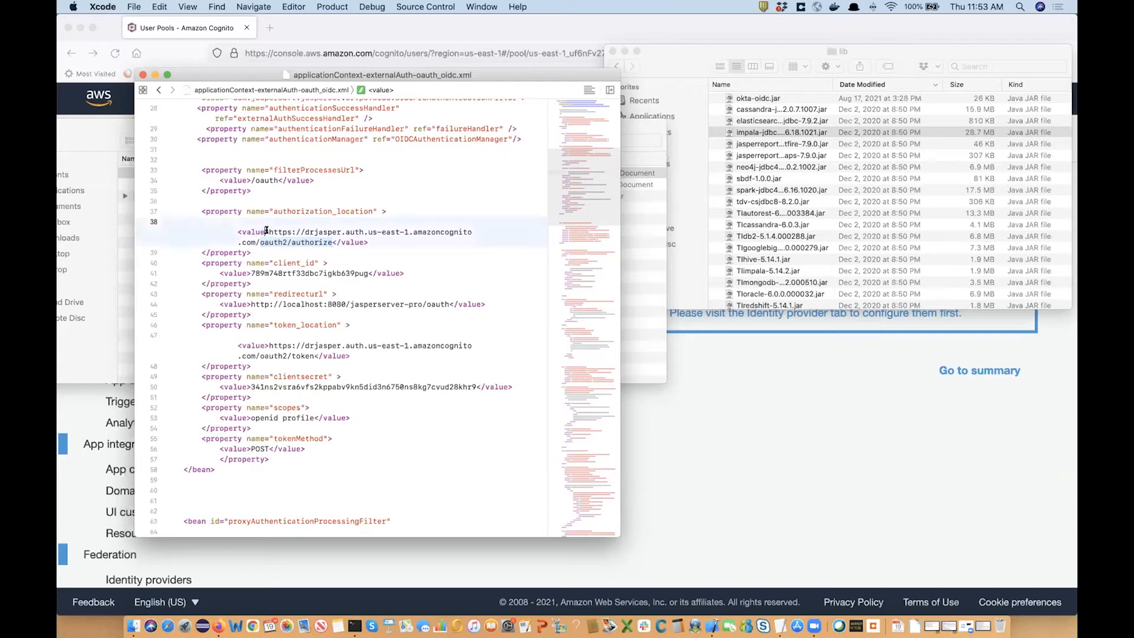
double_click(283, 271)
left_click(293, 334)
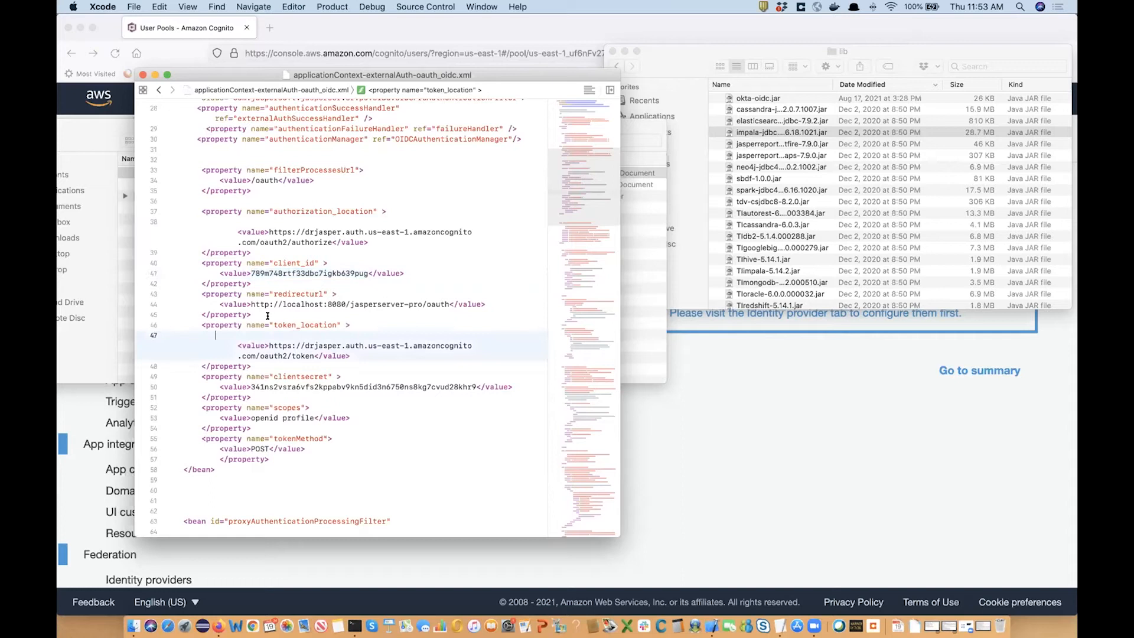
left_click_drag(250, 303, 448, 303)
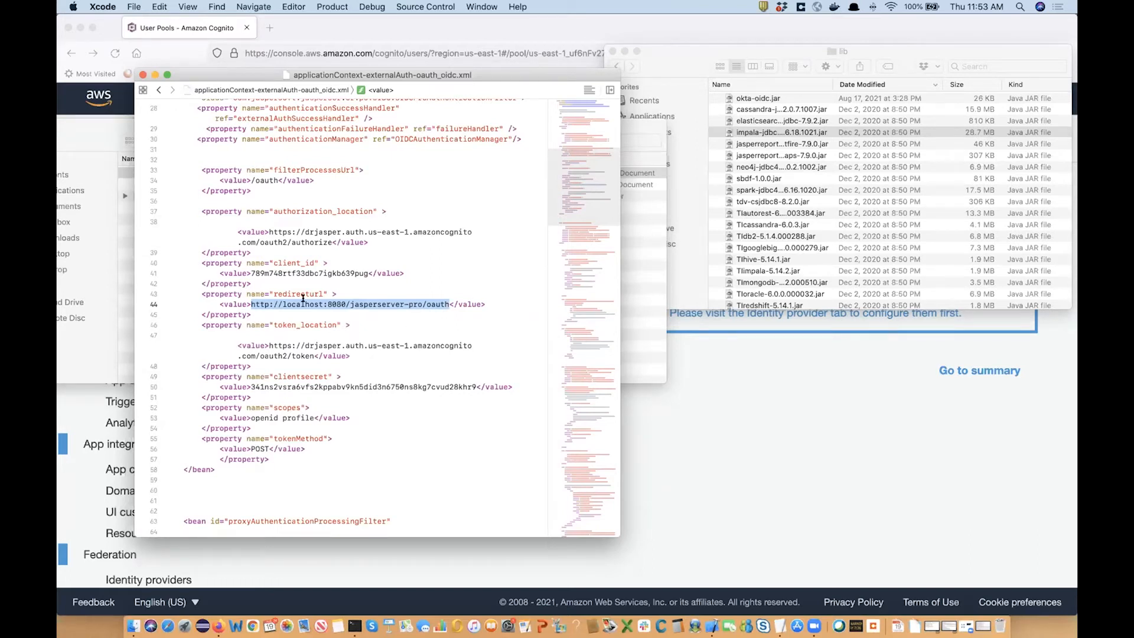
left_click_drag(422, 304, 449, 300)
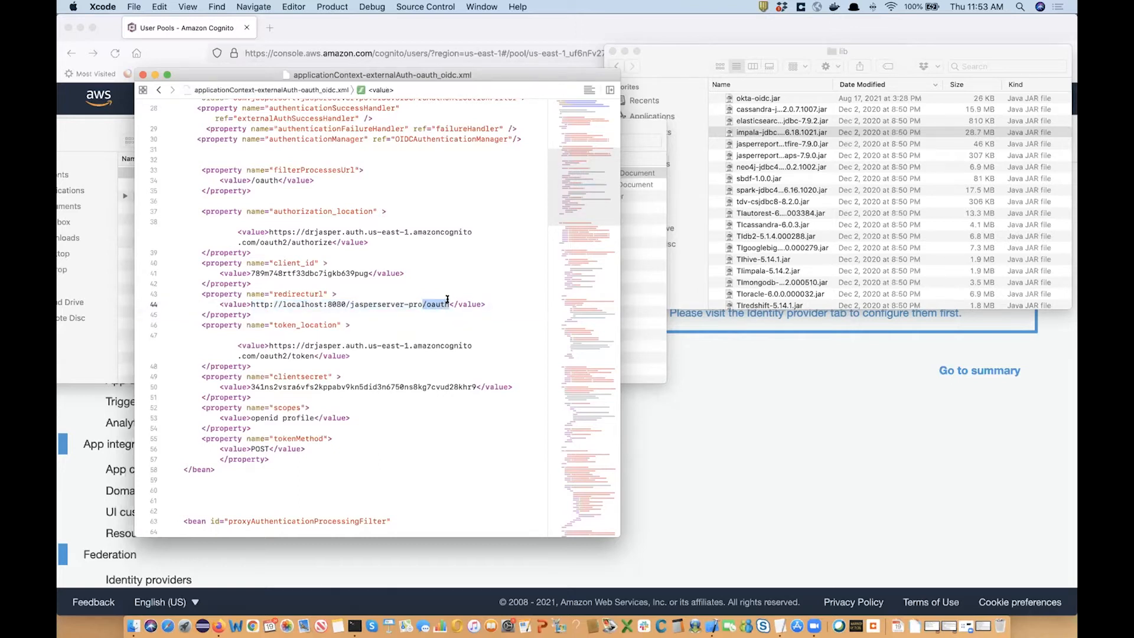
left_click(253, 180)
left_click_drag(252, 180, 278, 180)
scroll(432, 346, "down", 2)
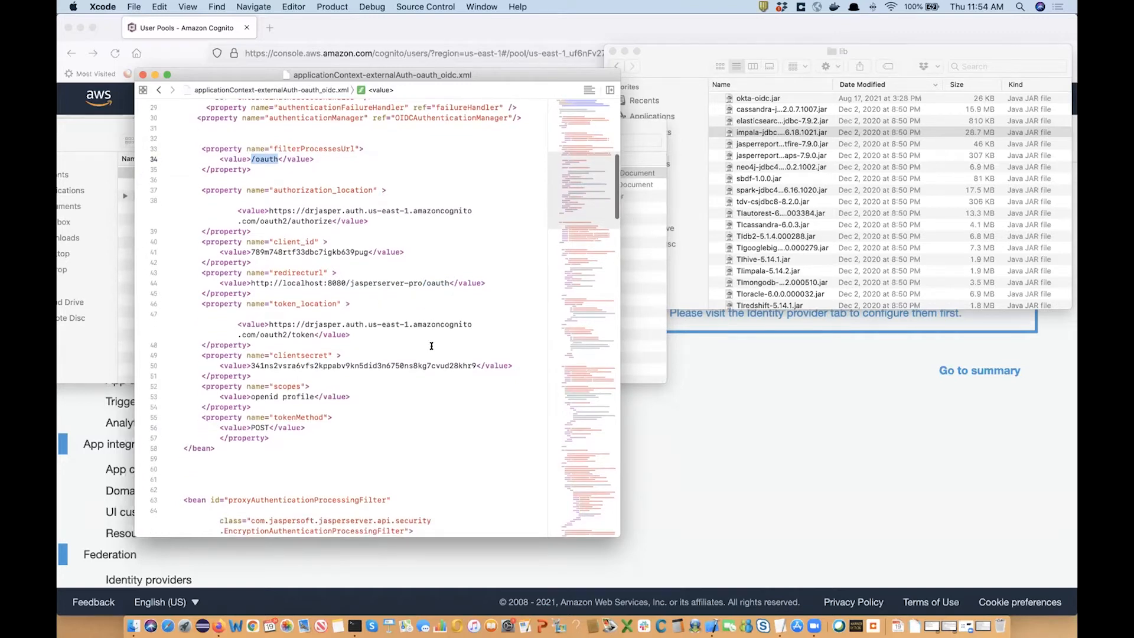
left_click(334, 303)
left_click_drag(250, 283, 449, 283)
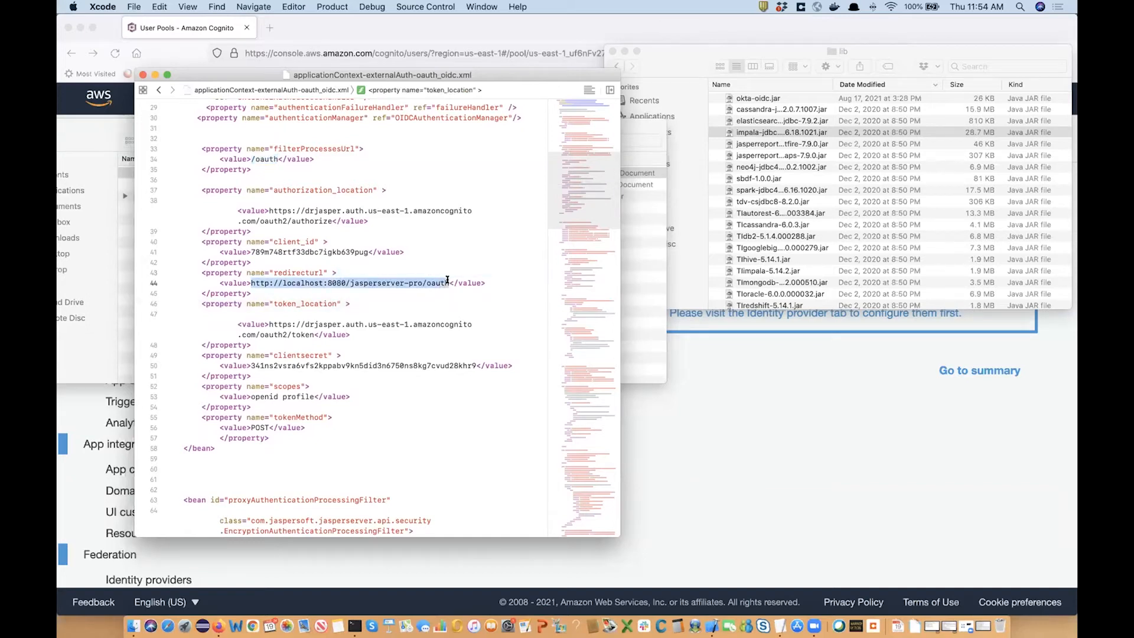
left_click(441, 334)
left_click(353, 303)
double_click(295, 303)
left_click(275, 325)
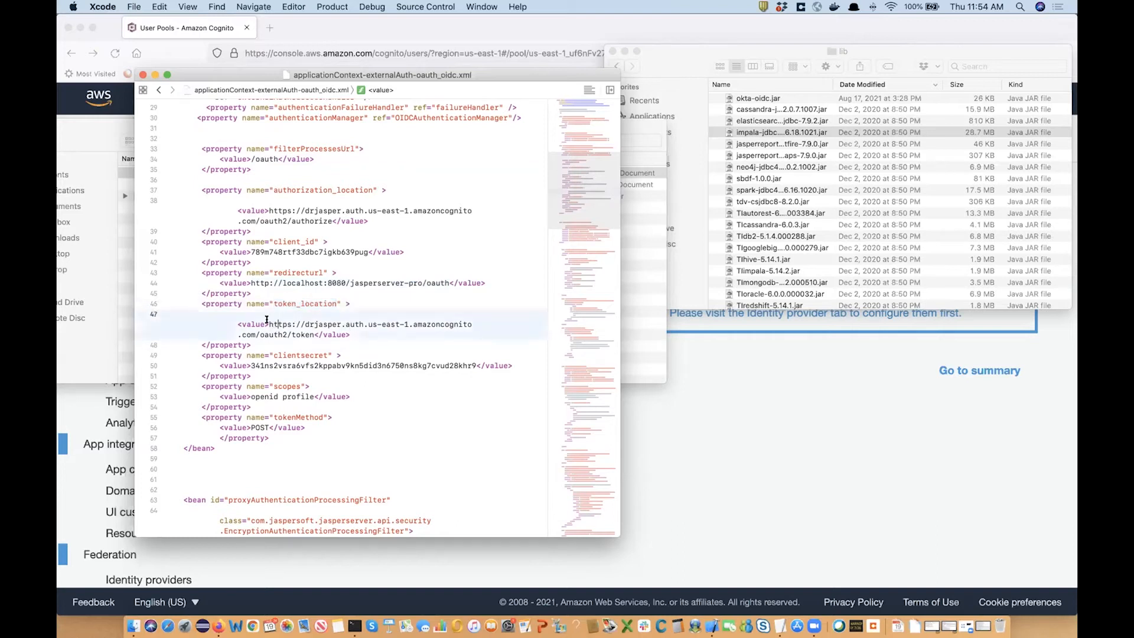
left_click_drag(269, 324, 315, 334)
scroll(394, 334, "down", 3)
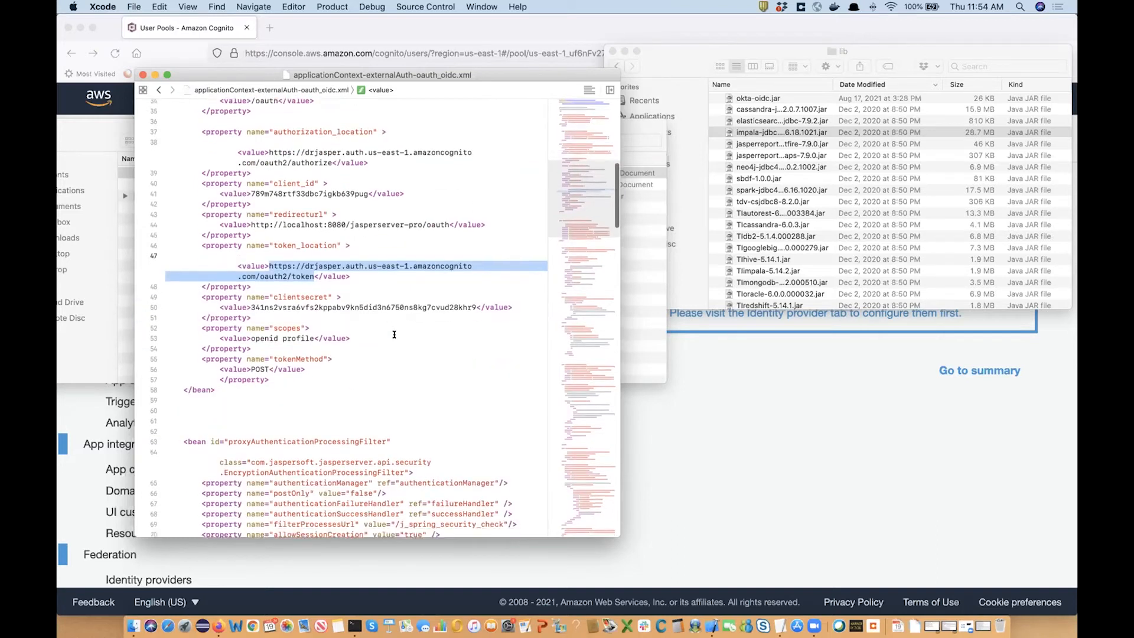
left_click_drag(260, 276, 314, 276)
scroll(349, 297, "down", 1)
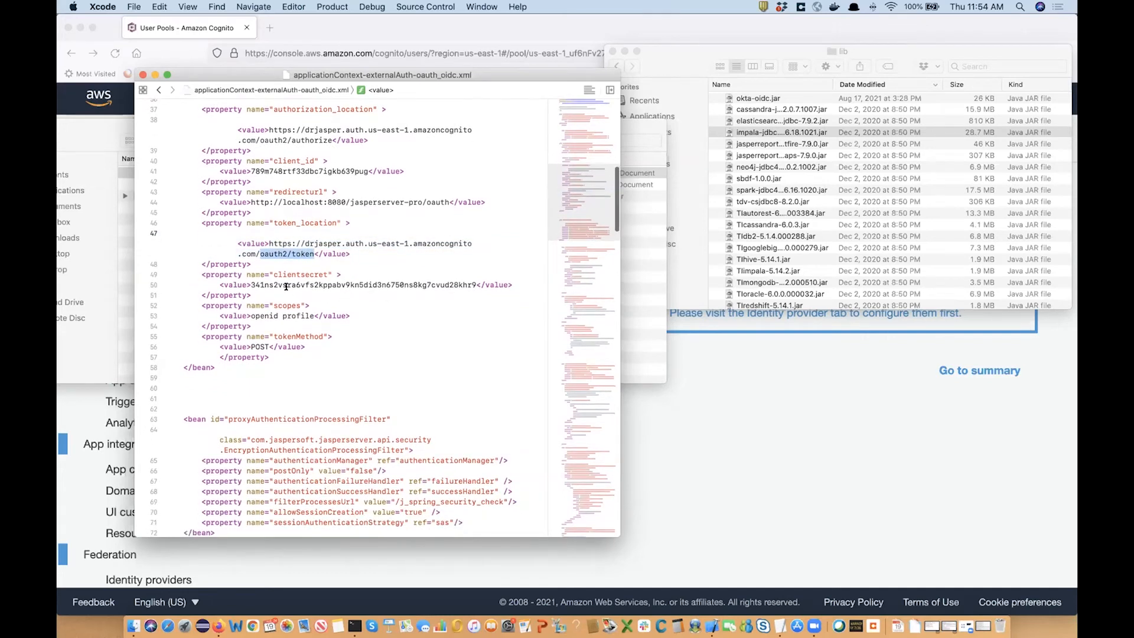
double_click(272, 284)
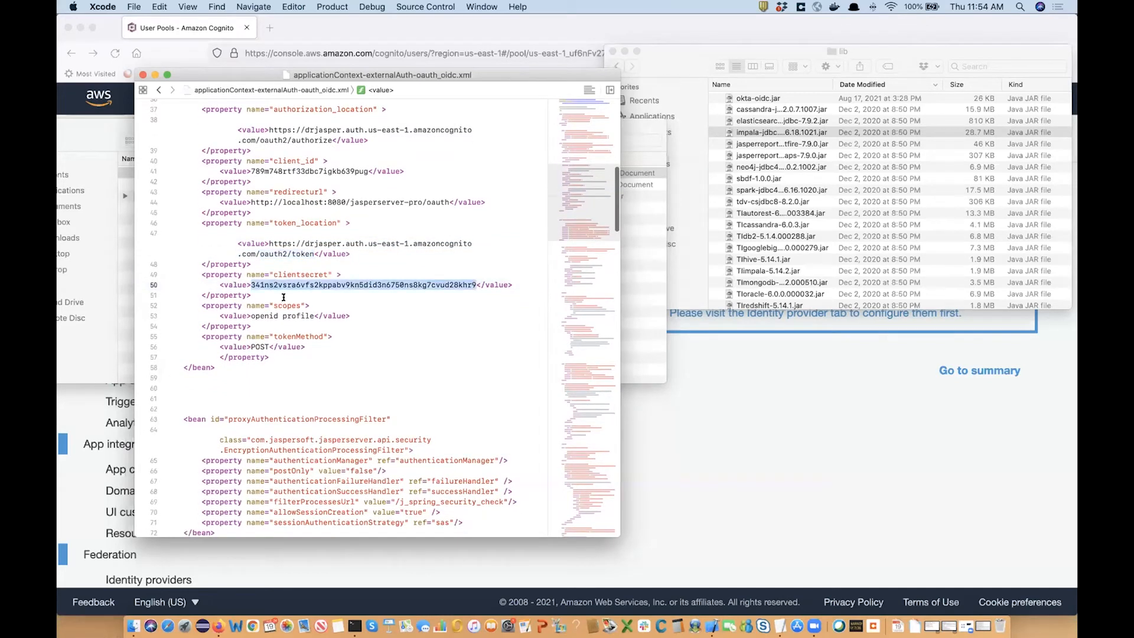
left_click(272, 346)
left_click_drag(251, 316, 313, 316)
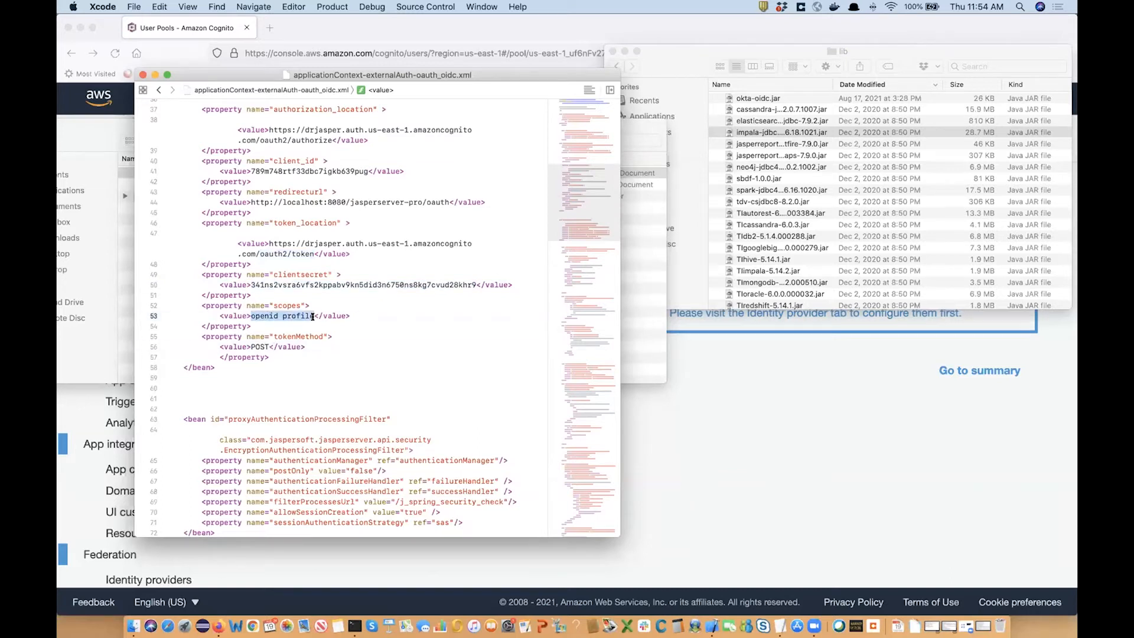
double_click(267, 315)
double_click(297, 314)
double_click(271, 312)
double_click(295, 316)
left_click(275, 367)
double_click(260, 347)
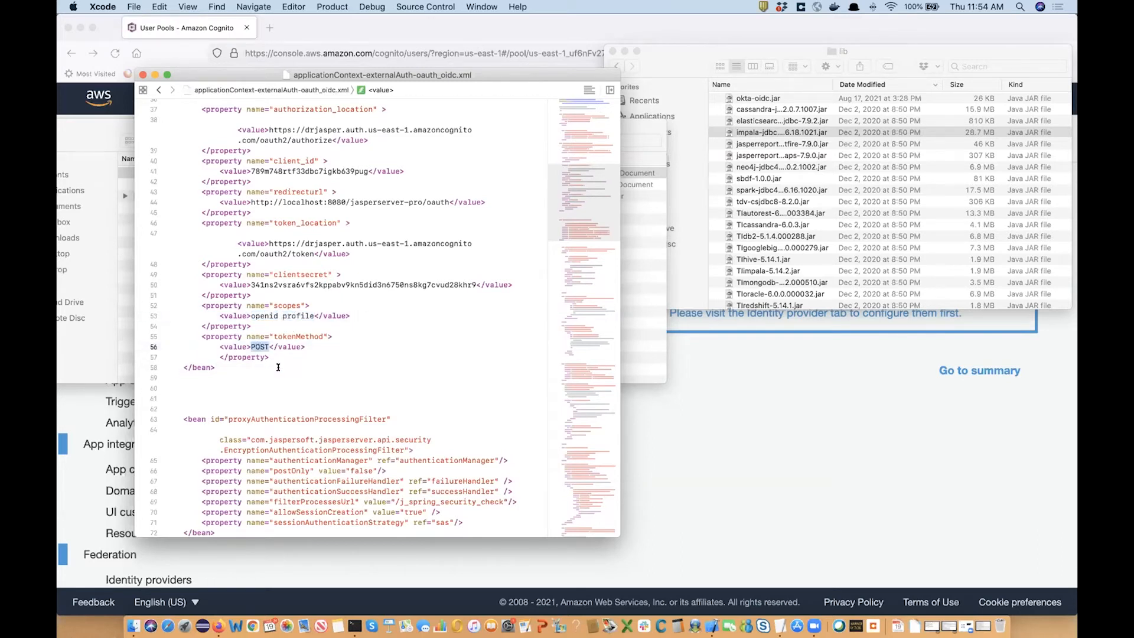
scroll(279, 367, "down", 3)
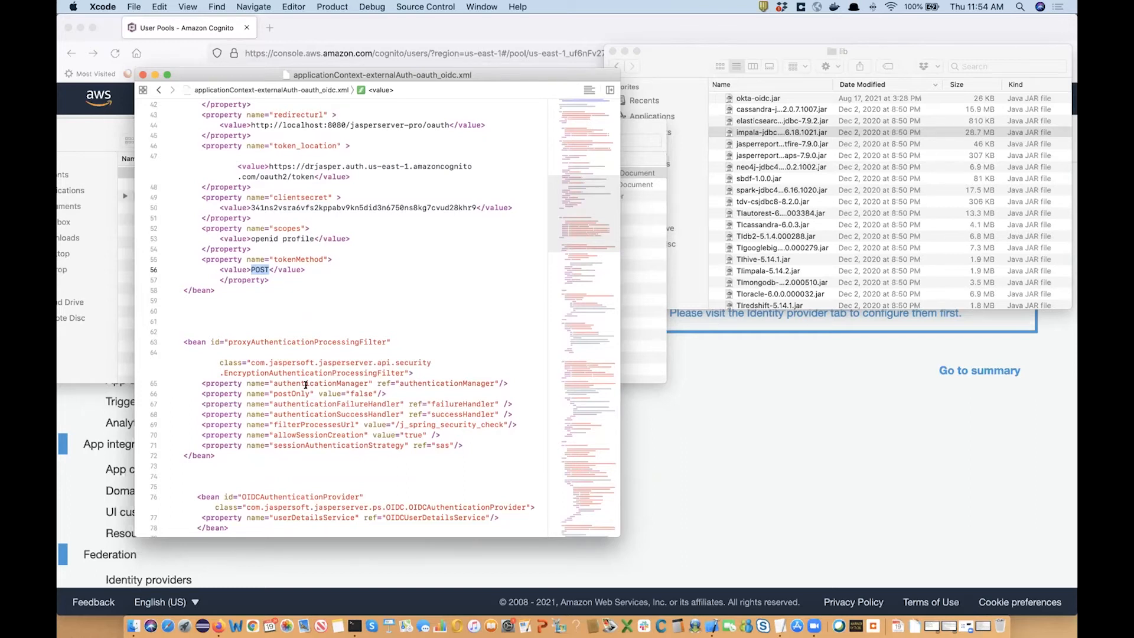
scroll(275, 386, "down", 3)
scroll(274, 385, "down", 10)
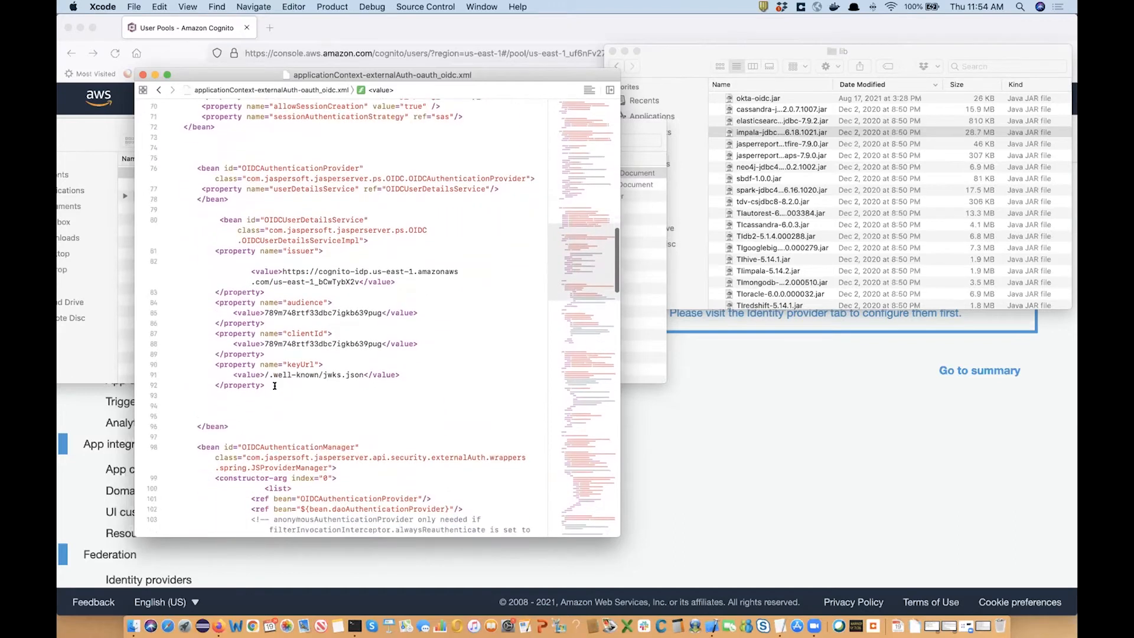
scroll(275, 386, "down", 2)
scroll(275, 385, "down", 3)
scroll(275, 386, "up", 3)
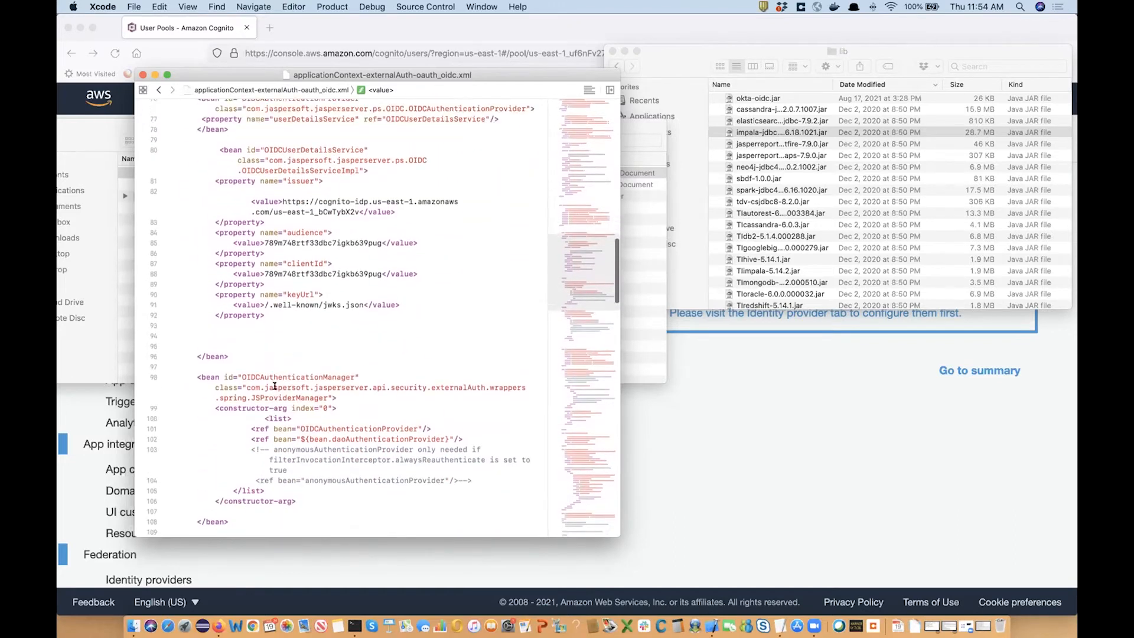
double_click(305, 142)
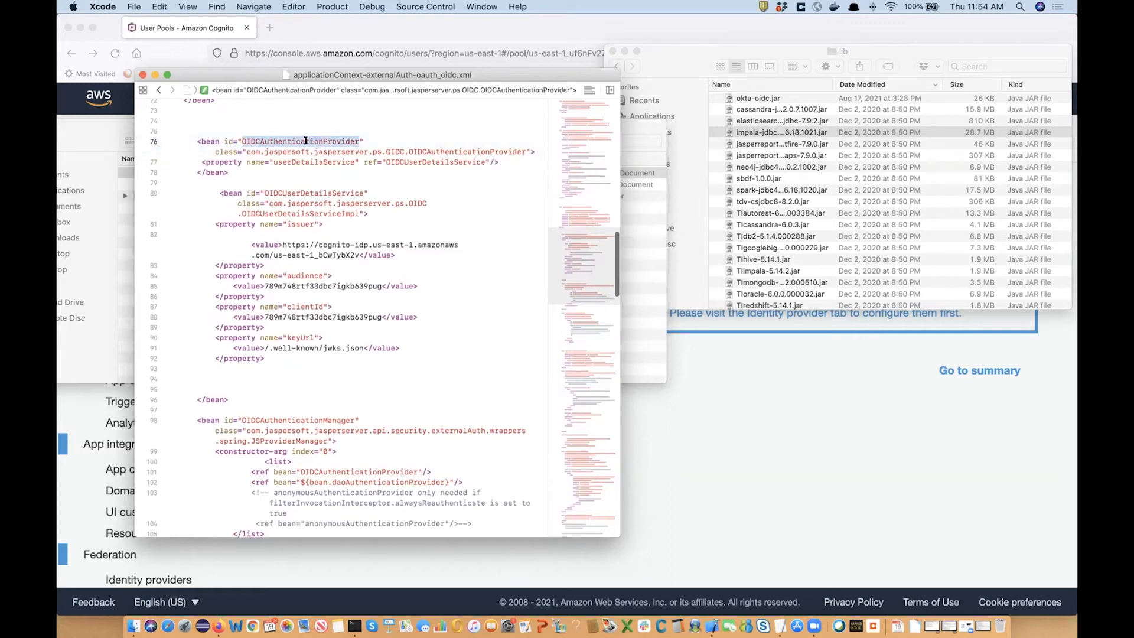
left_click(245, 225)
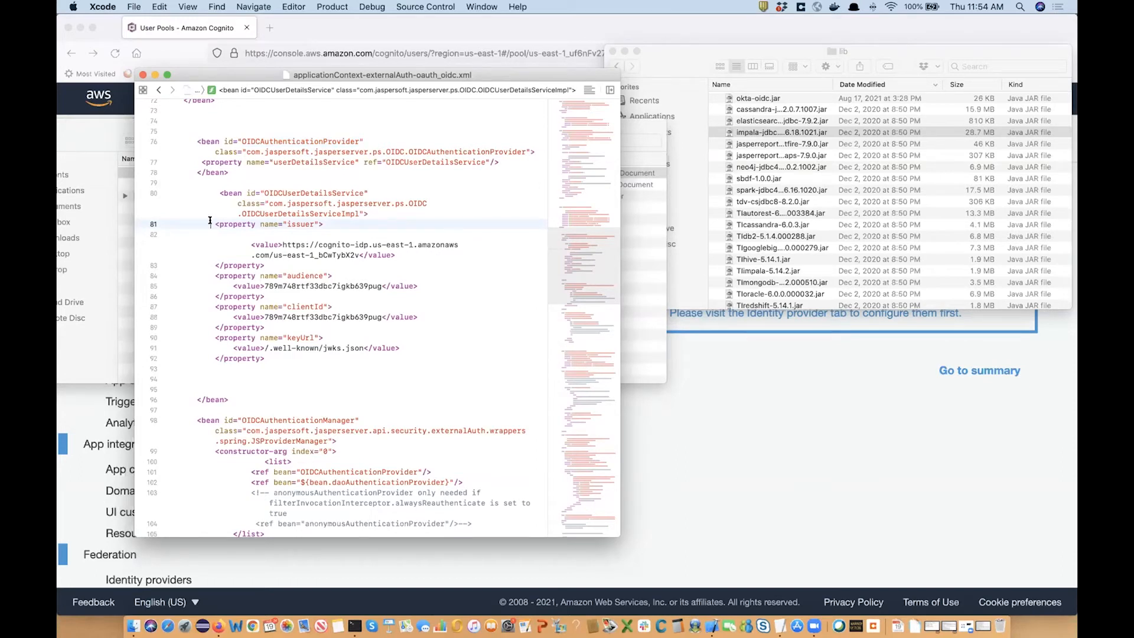
double_click(287, 226)
left_click_drag(282, 241, 355, 252)
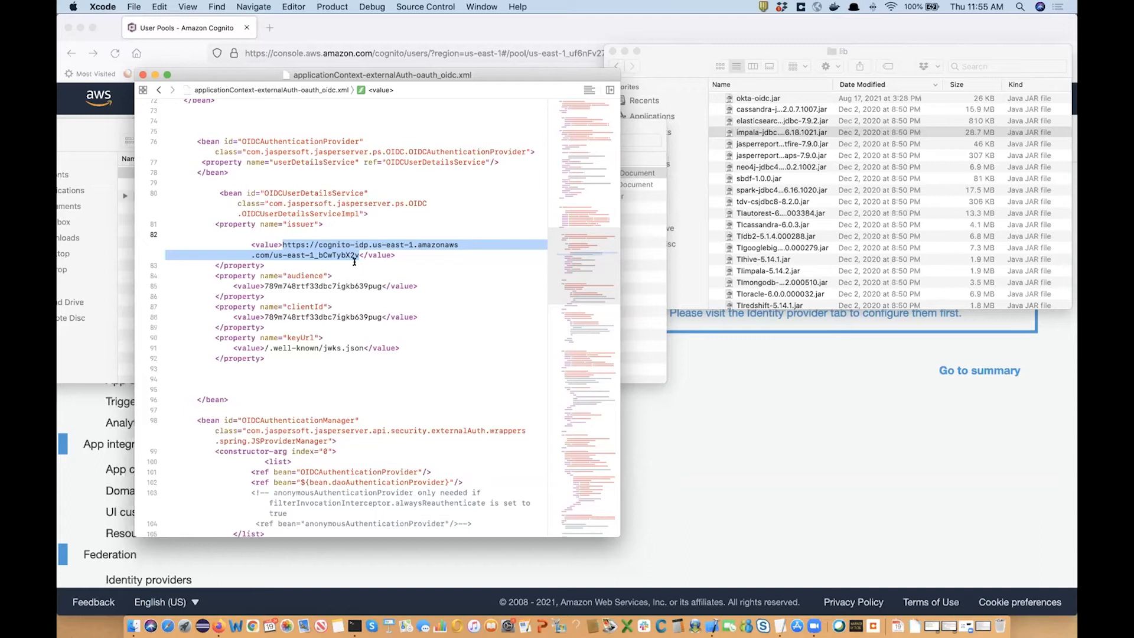
double_click(322, 244)
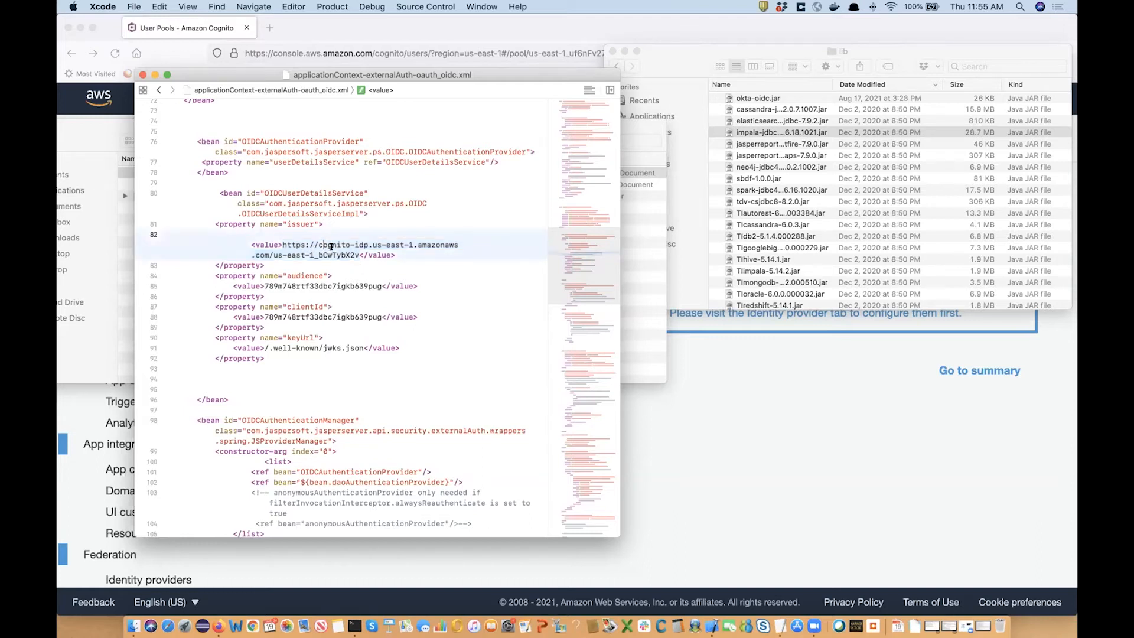
left_click_drag(273, 255, 356, 252)
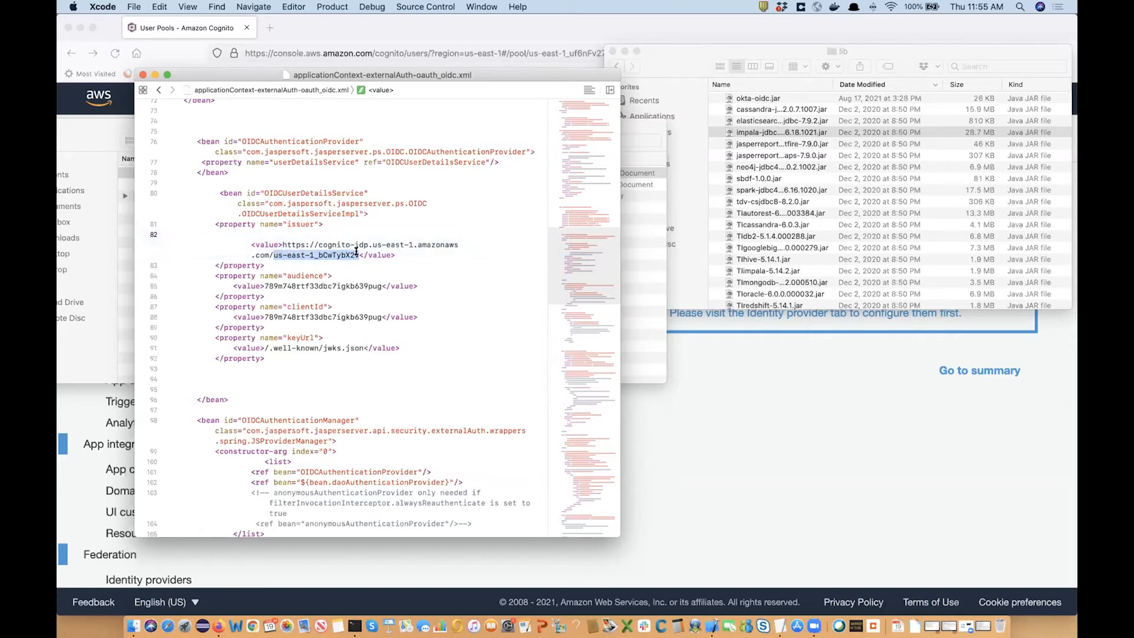
double_click(304, 276)
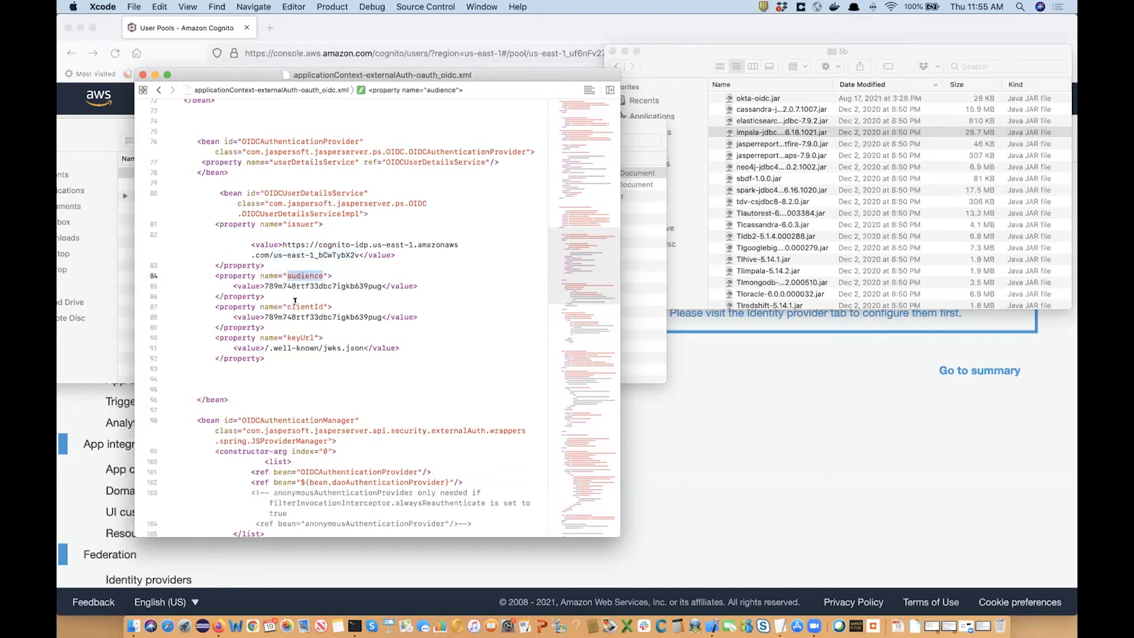
double_click(311, 286)
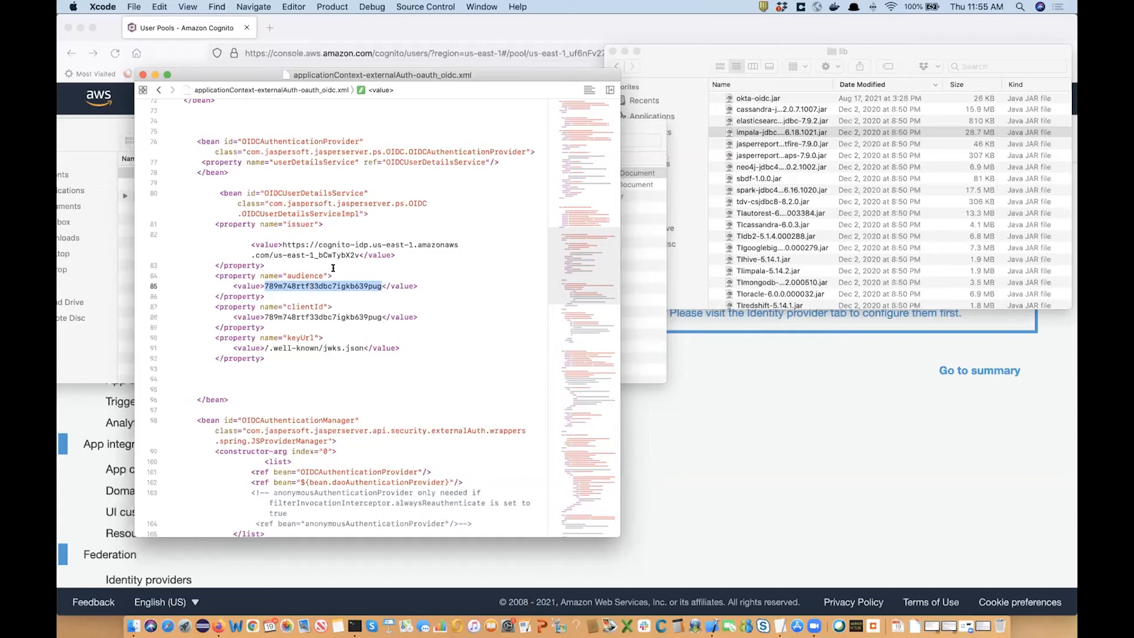
left_click(307, 285)
double_click(306, 285)
double_click(312, 317)
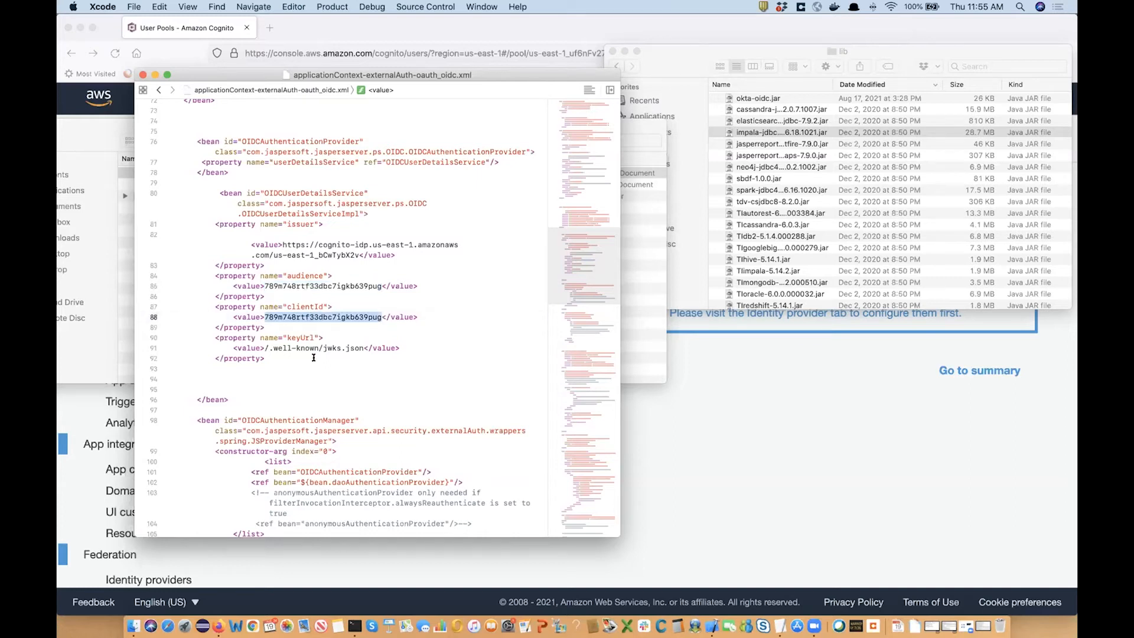
left_click_drag(264, 348, 361, 344)
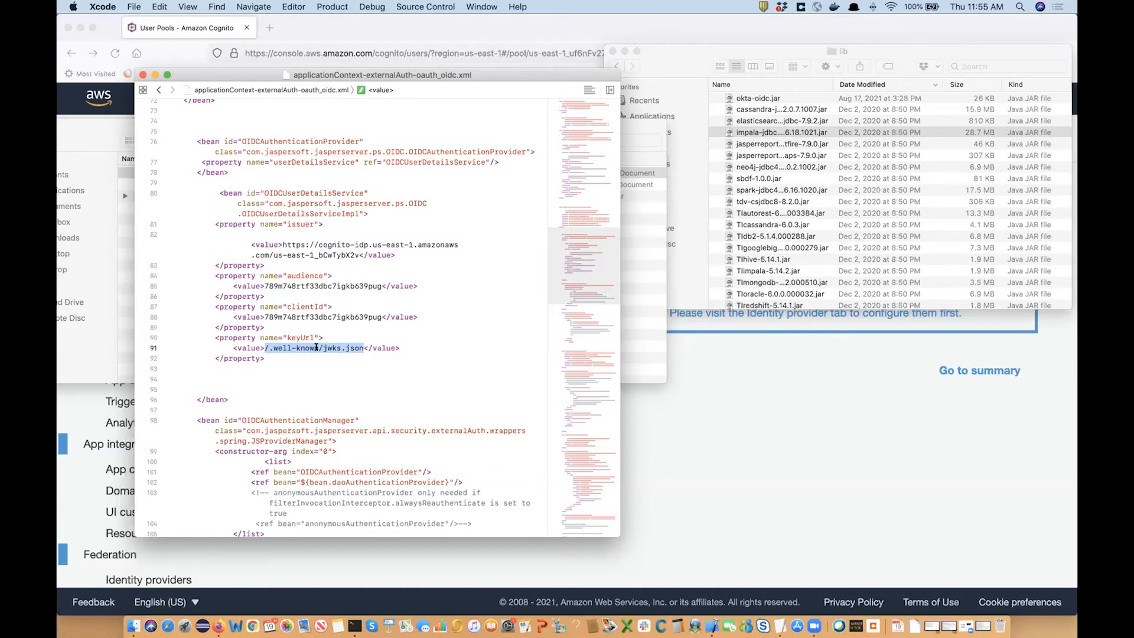
left_click(266, 348)
left_click_drag(266, 348, 345, 349)
left_click(282, 243)
mouse_move(282, 242)
left_mouse_down()
mouse_move(292, 242)
mouse_move(264, 252)
left_mouse_up()
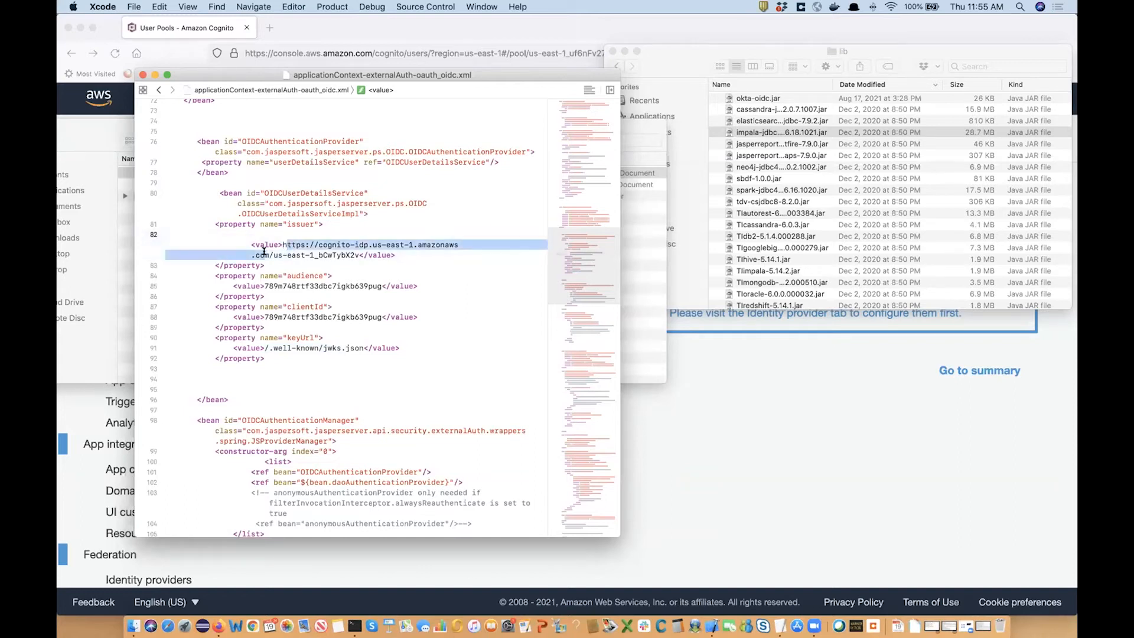
left_click(262, 347)
left_click_drag(263, 347, 365, 347)
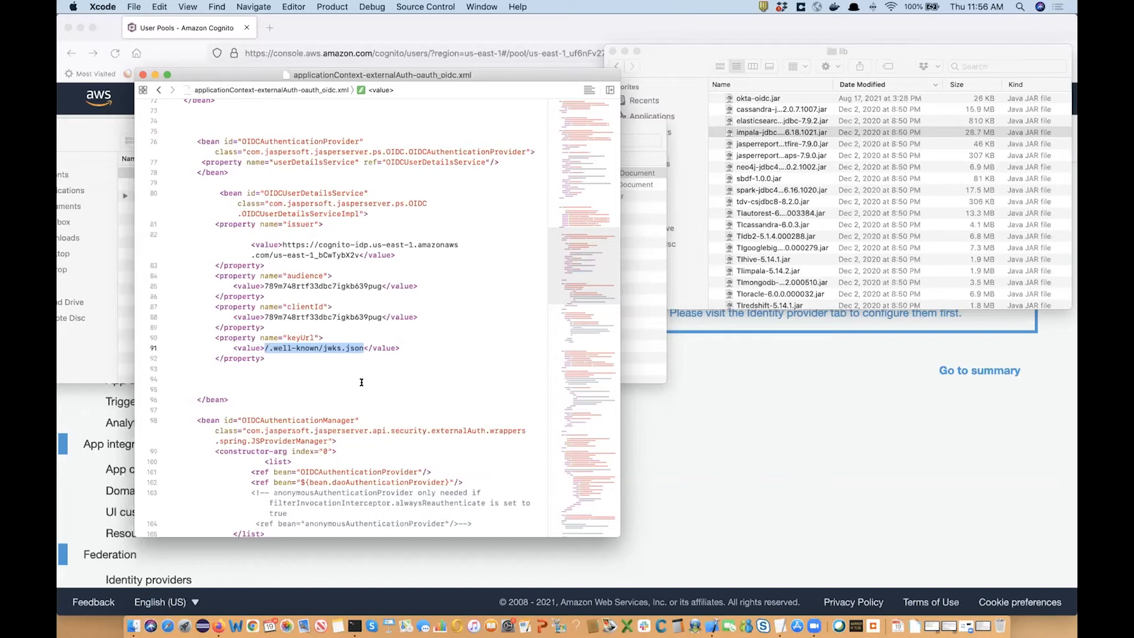
scroll(390, 482, "down", 10)
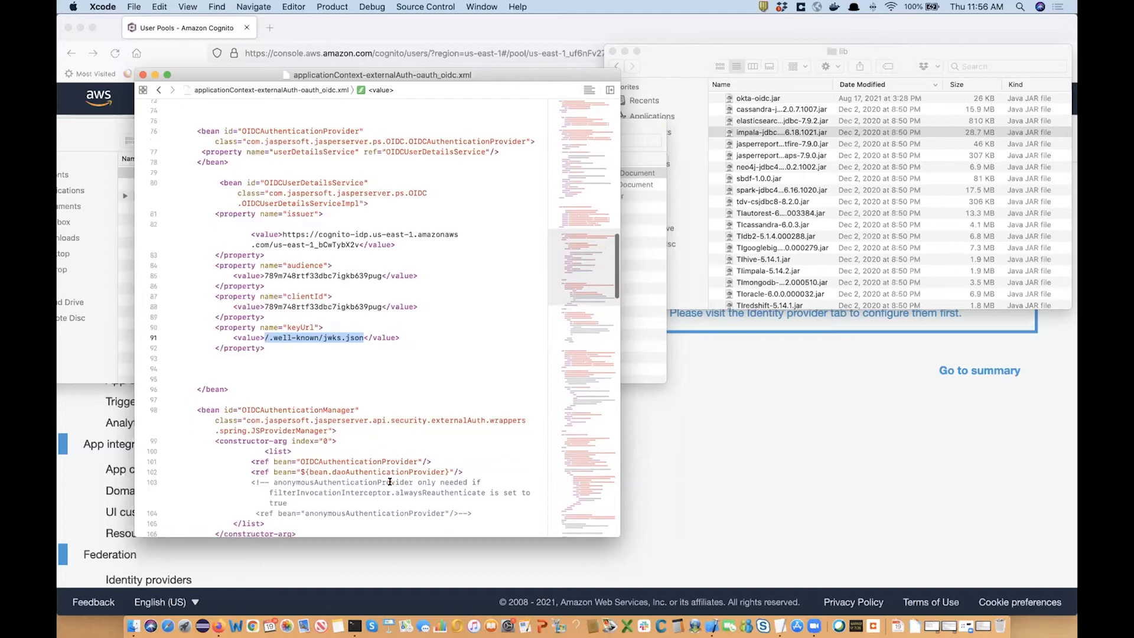
scroll(390, 482, "down", 8)
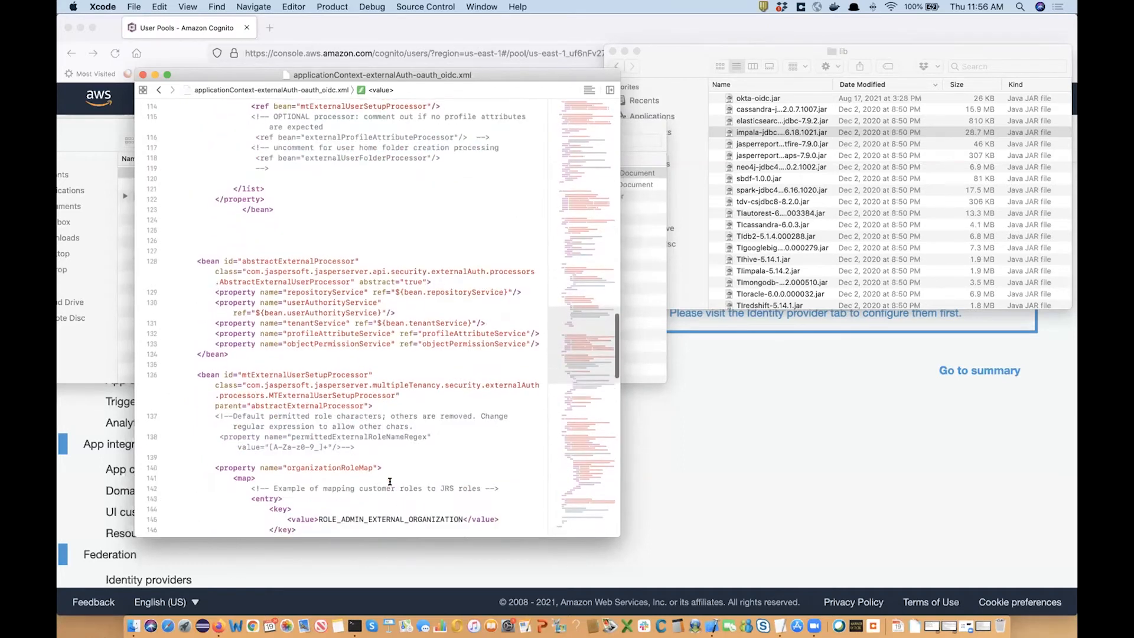
scroll(390, 482, "down", 10)
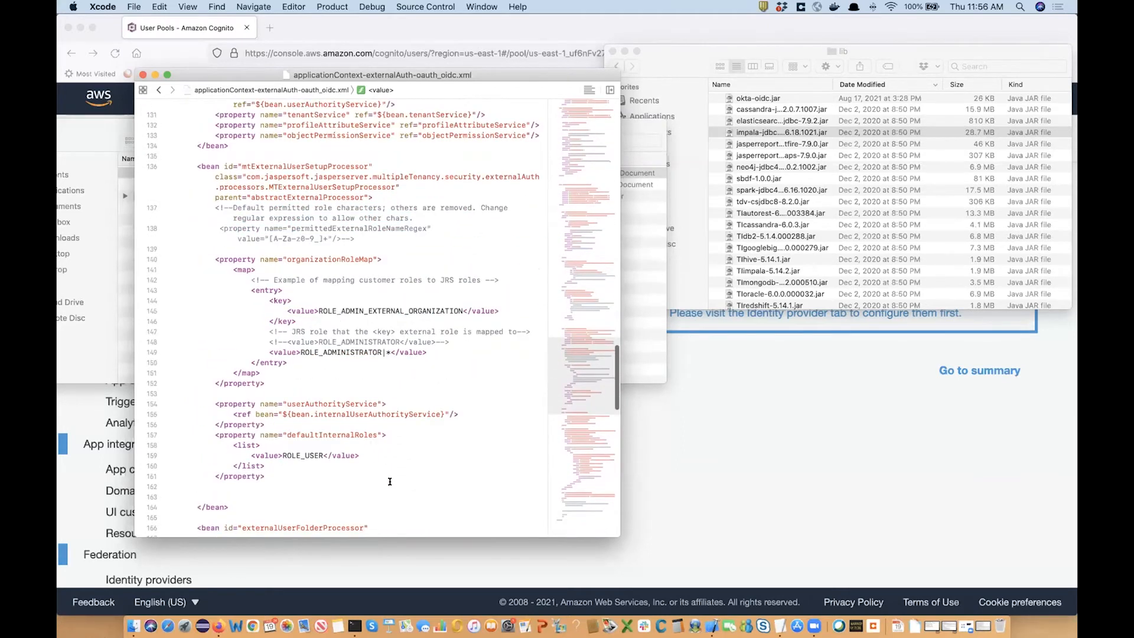
scroll(390, 482, "down", 12)
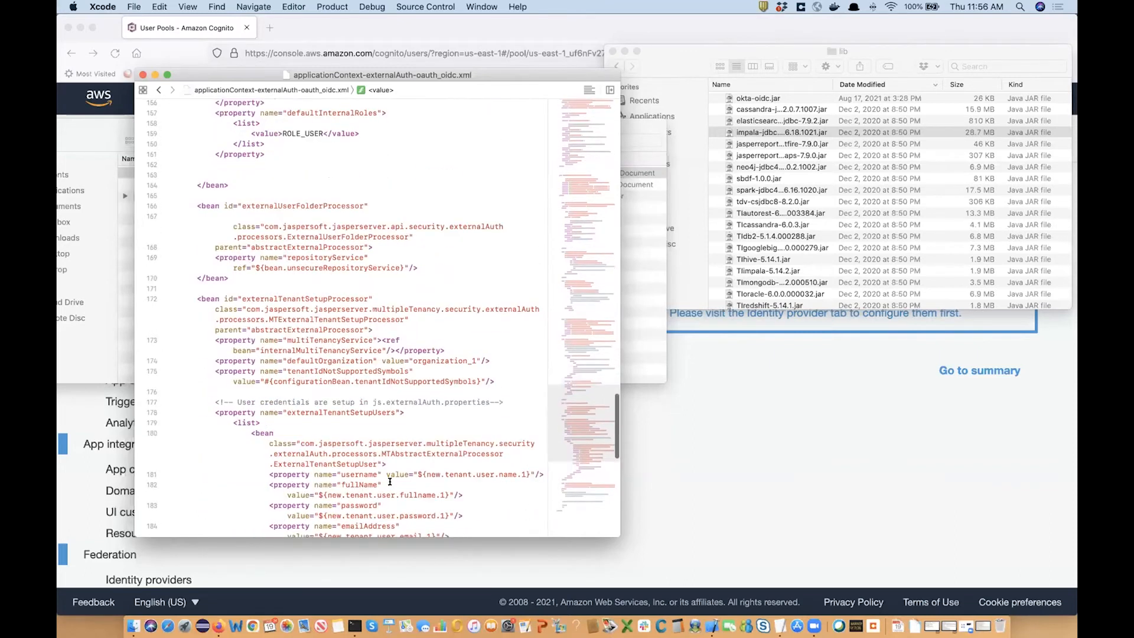
scroll(390, 482, "down", 3)
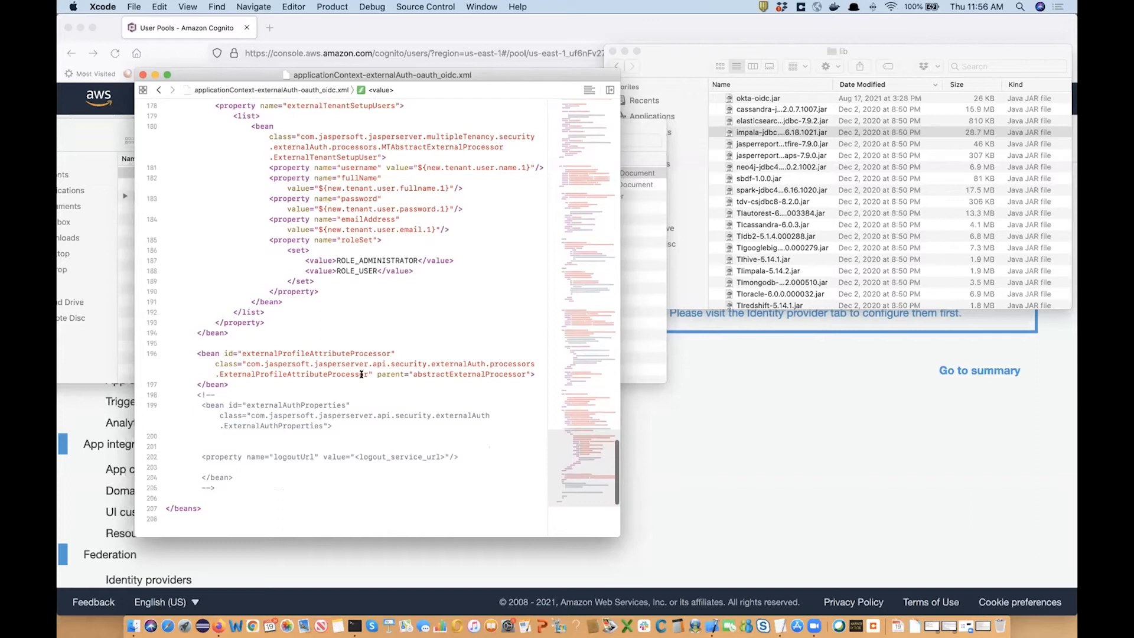
scroll(423, 357, "up", 1)
scroll(422, 358, "up", 1)
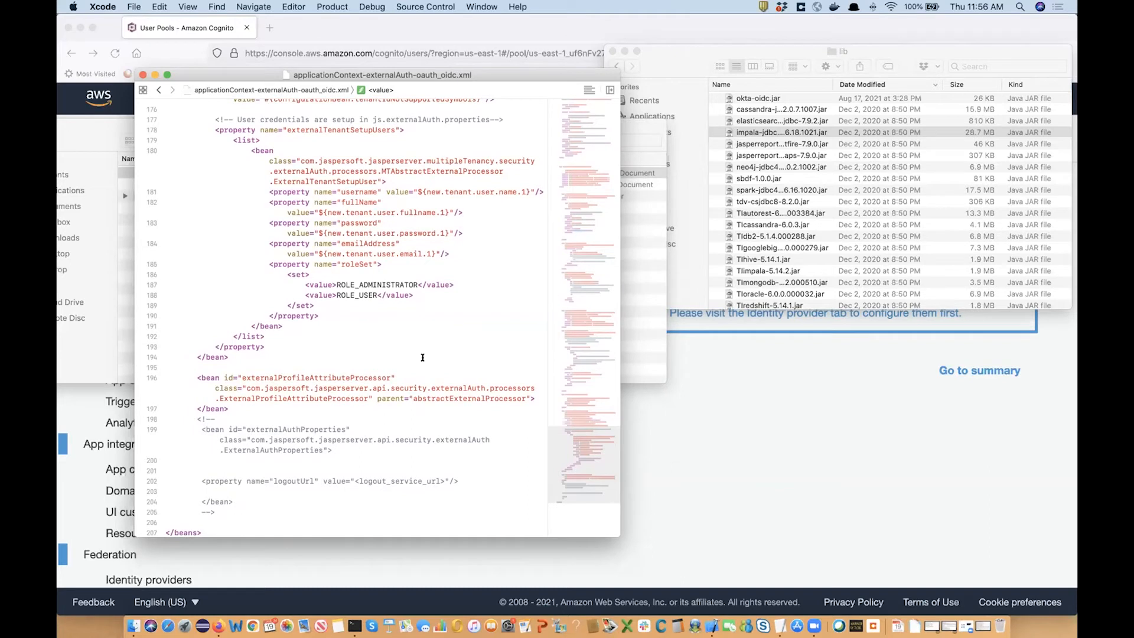
scroll(423, 357, "up", 1)
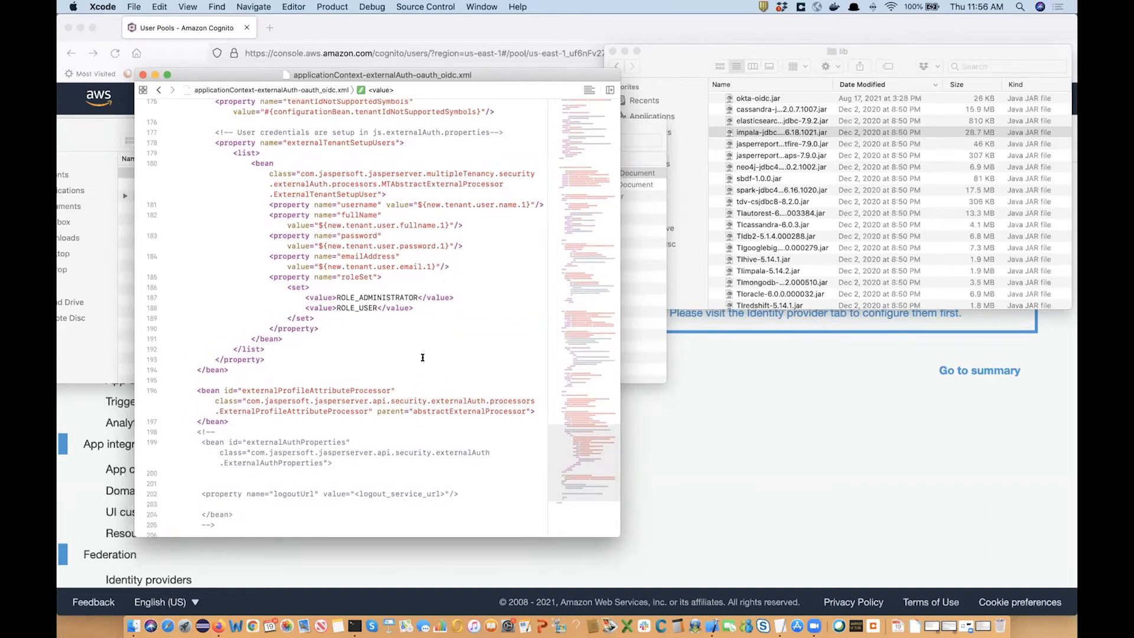
scroll(422, 357, "up", 2)
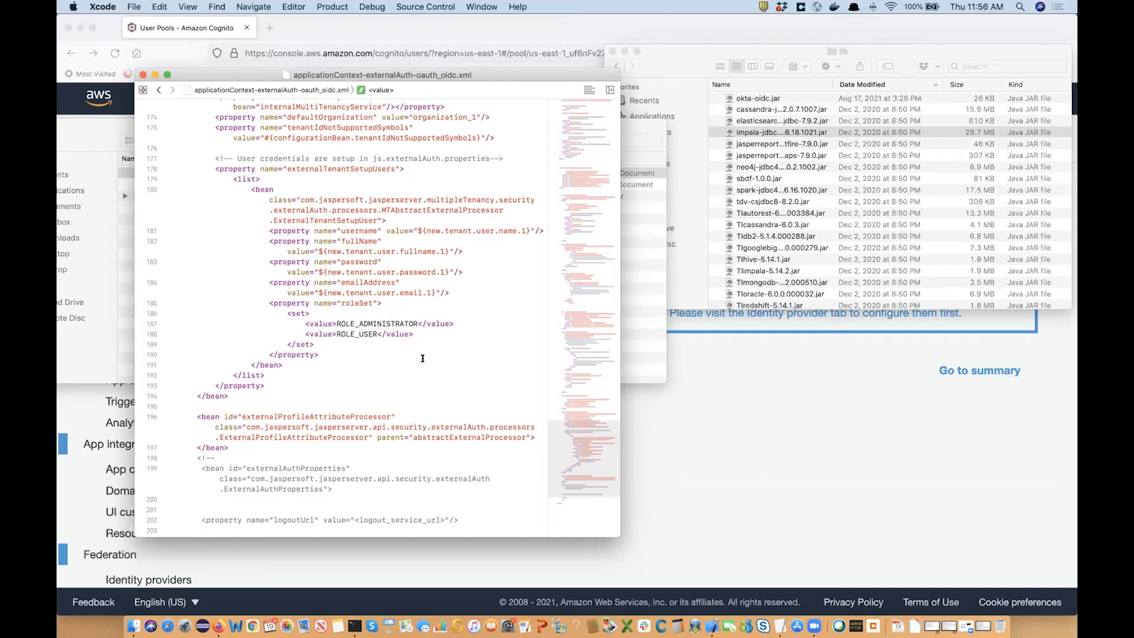
scroll(422, 358, "up", 2)
scroll(423, 358, "up", 2)
scroll(423, 358, "up", 2)
scroll(422, 358, "up", 10)
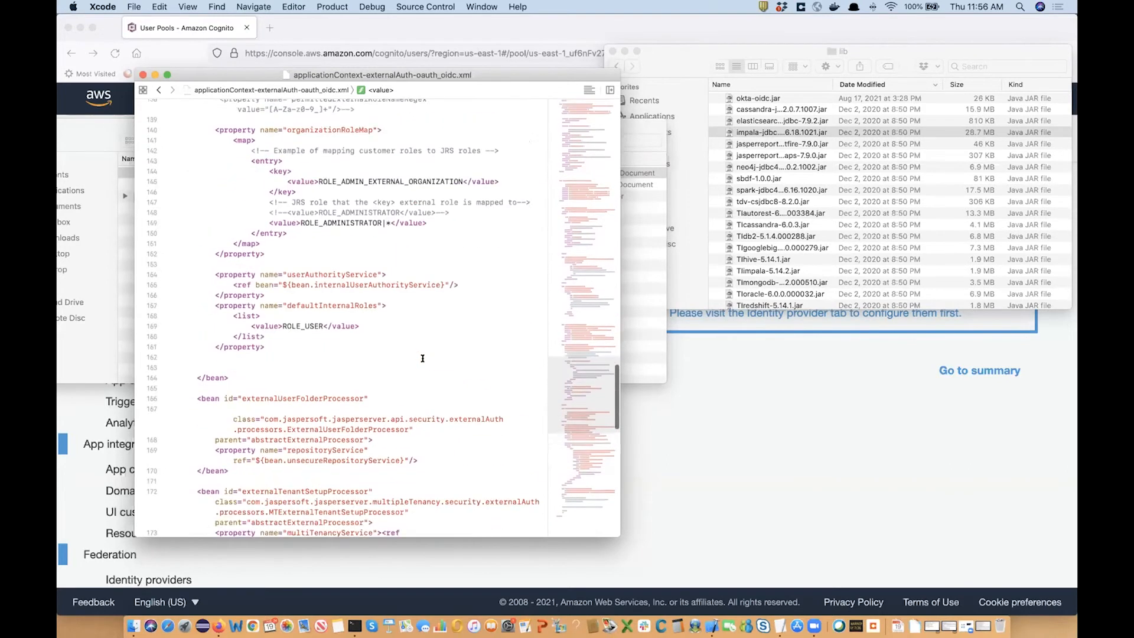
scroll(422, 358, "up", 15)
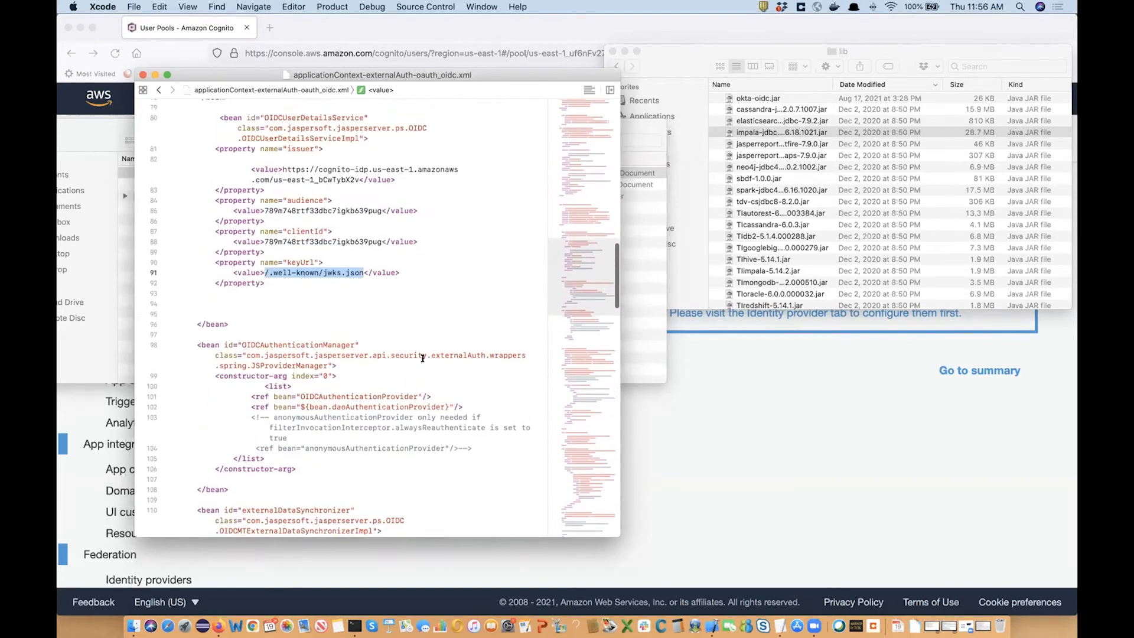
scroll(423, 358, "up", 10)
scroll(423, 358, "up", 5)
left_click(249, 281)
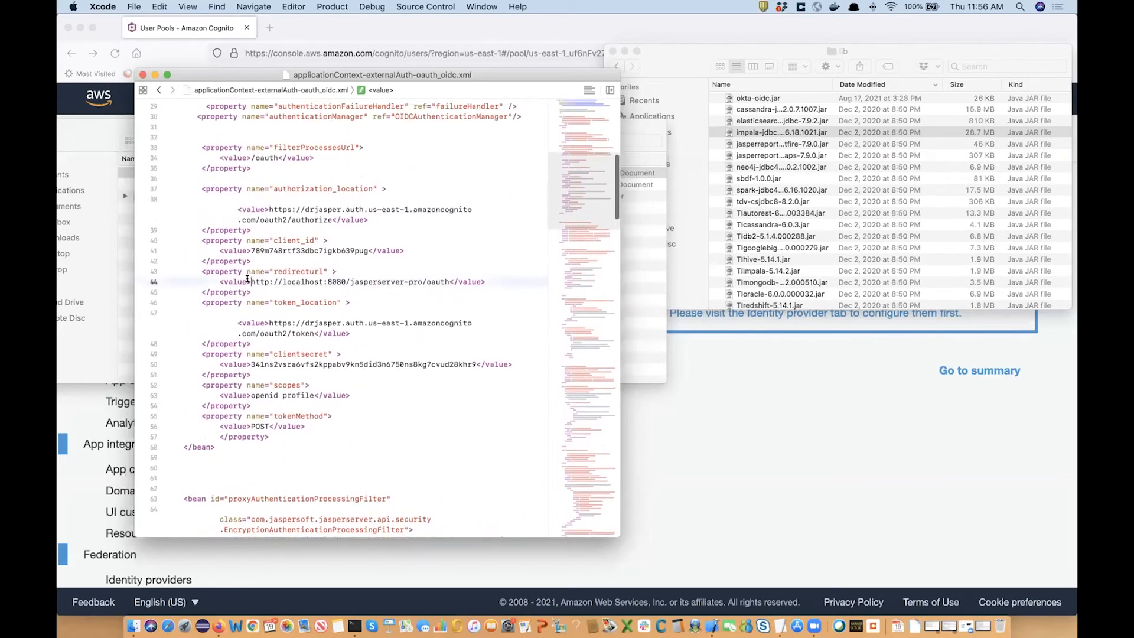
left_click_drag(250, 281, 447, 281)
key("super+c")
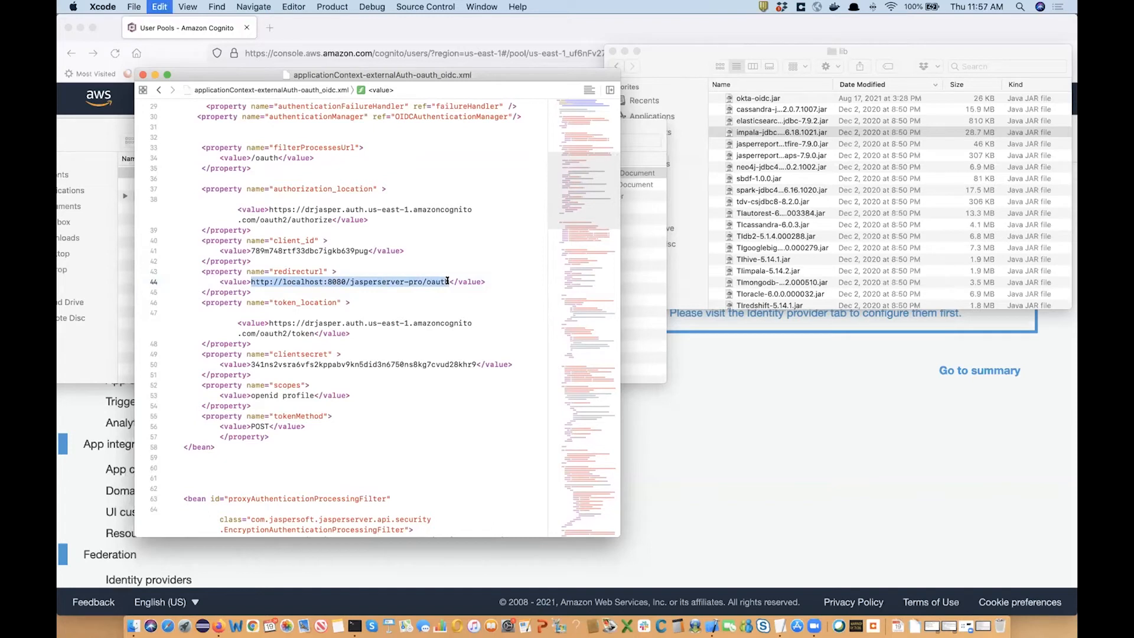
Enable all identity providers in the Cognito app client settings.
left_click(219, 627)
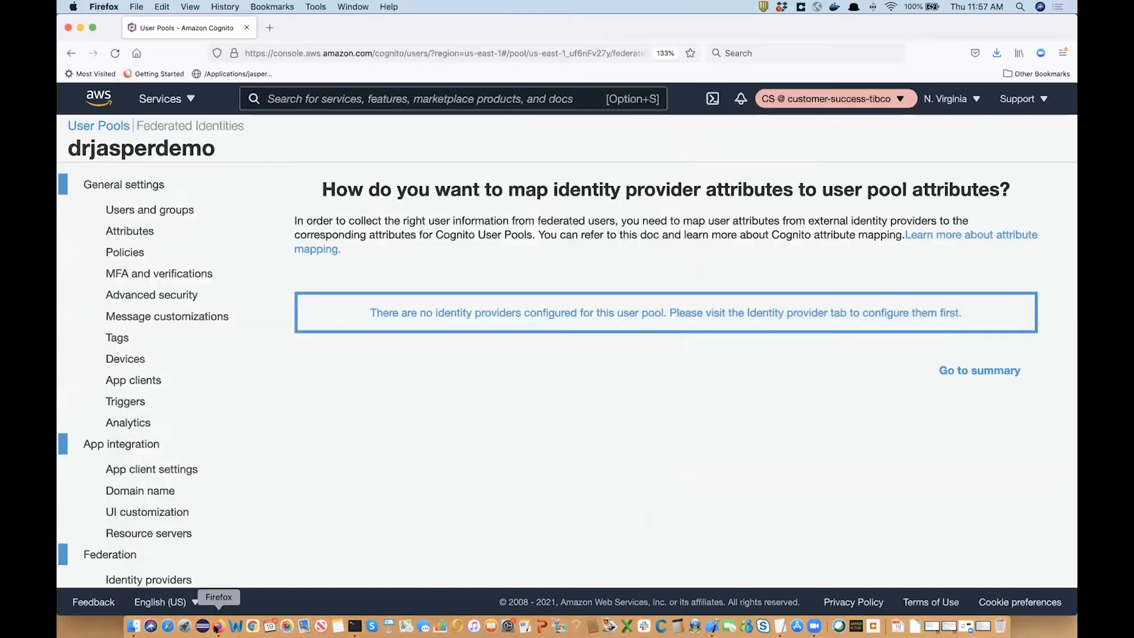
left_click(136, 476)
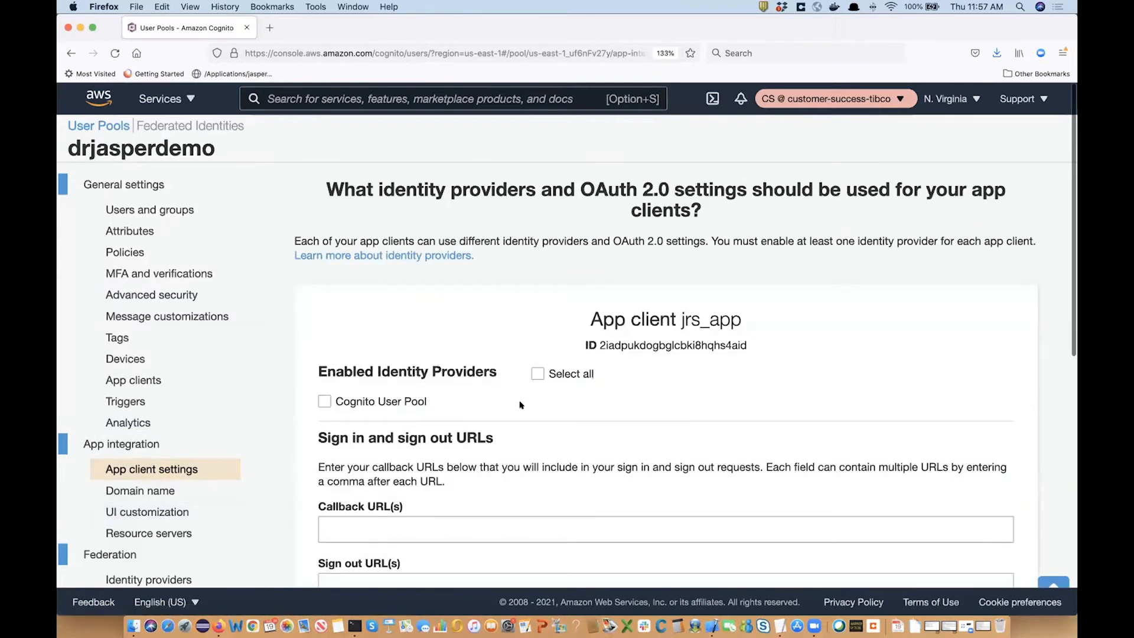
scroll(413, 407, "down", 3)
left_click(537, 288)
scroll(523, 369, "down", 5)
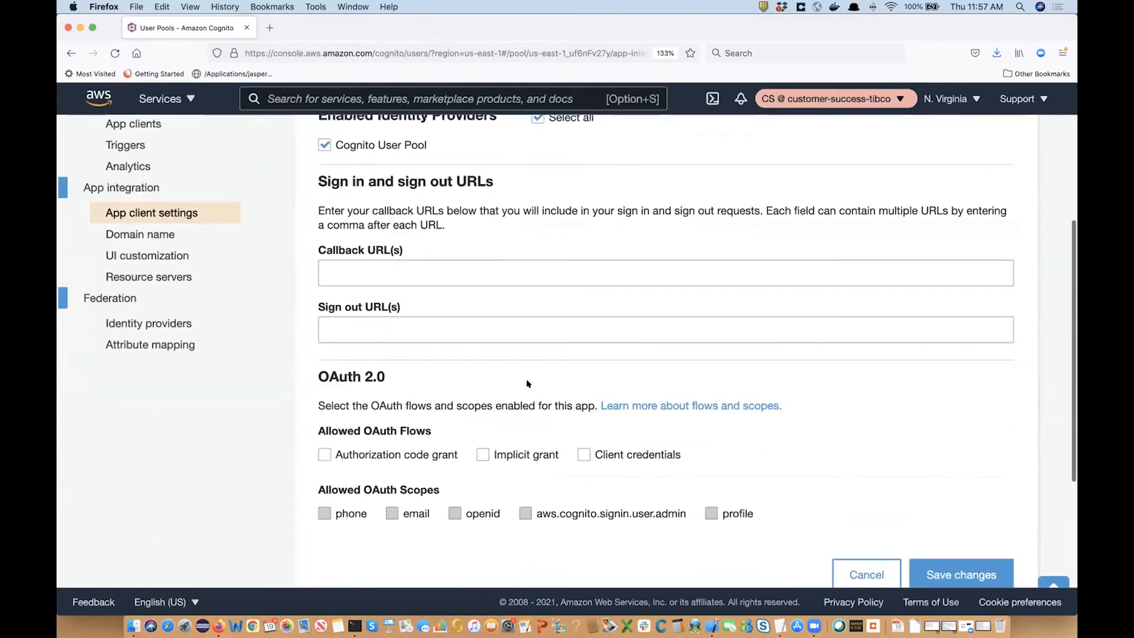
Set the callback URL to the copied redirect URL and the sign-out URL to .../jasperserver-pro/logout.html.
left_click(420, 277)
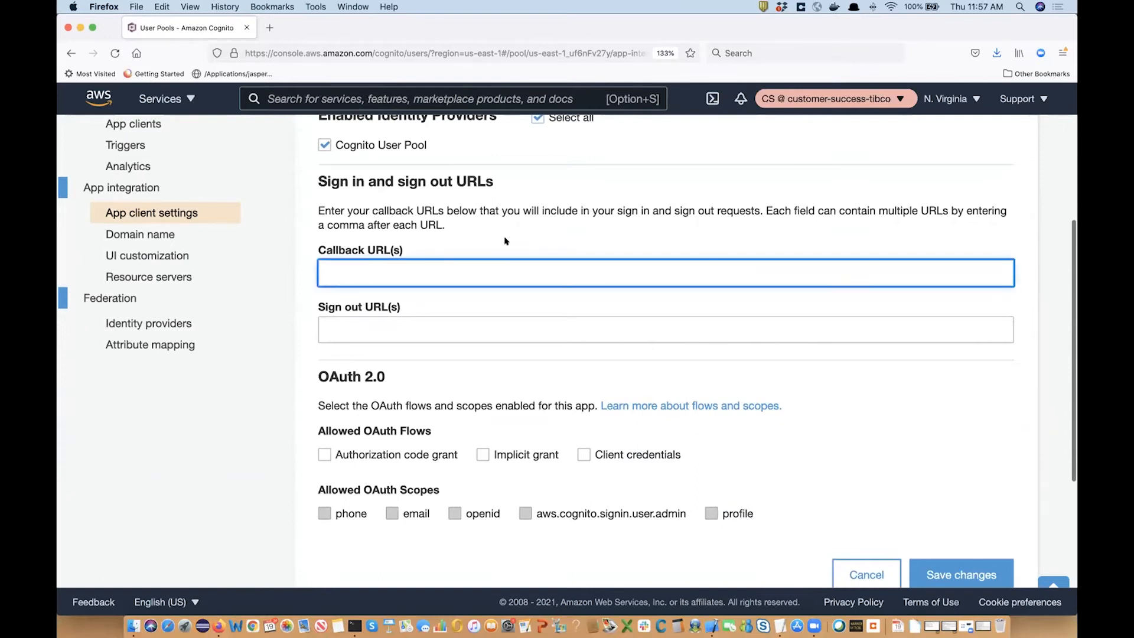
key("super+v")
scroll(505, 240, "up", 2)
left_click(407, 387)
key("super+v")
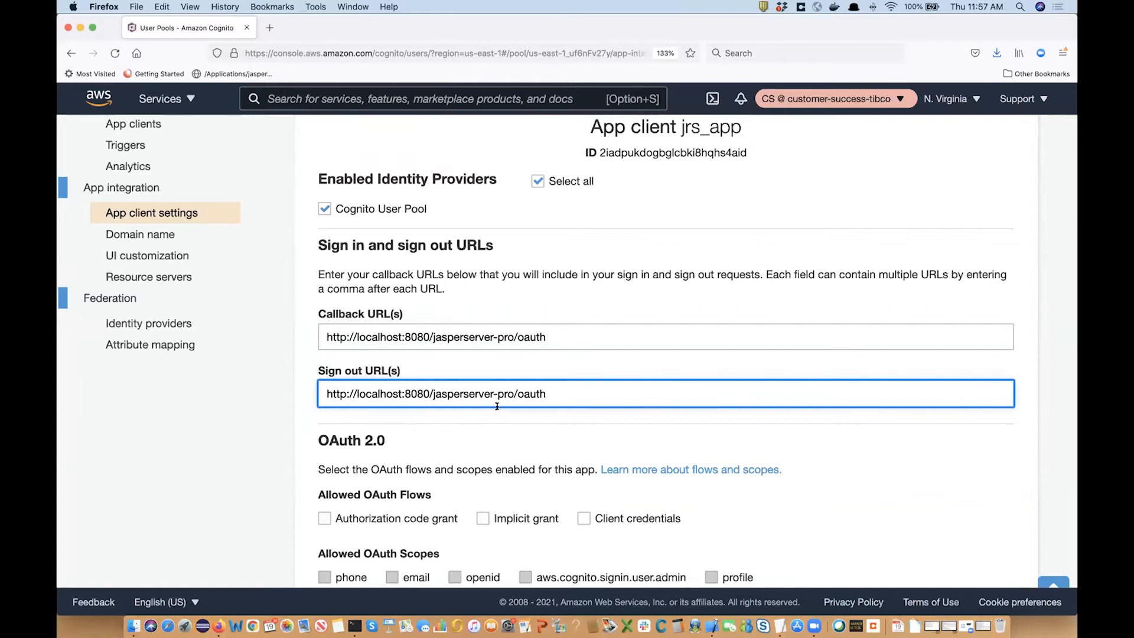
left_click_drag(517, 394, 559, 394)
type("logout.html")
Allow the authorization code grant with openid and profile scopes, and save changes.
scroll(654, 406, "down", 2)
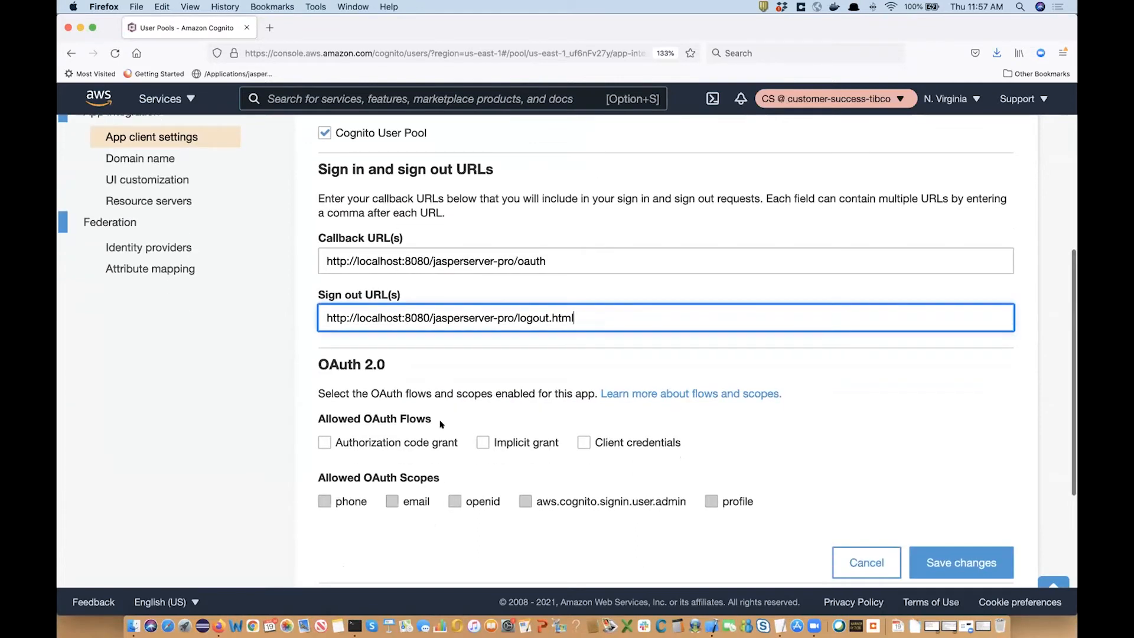
left_click(324, 443)
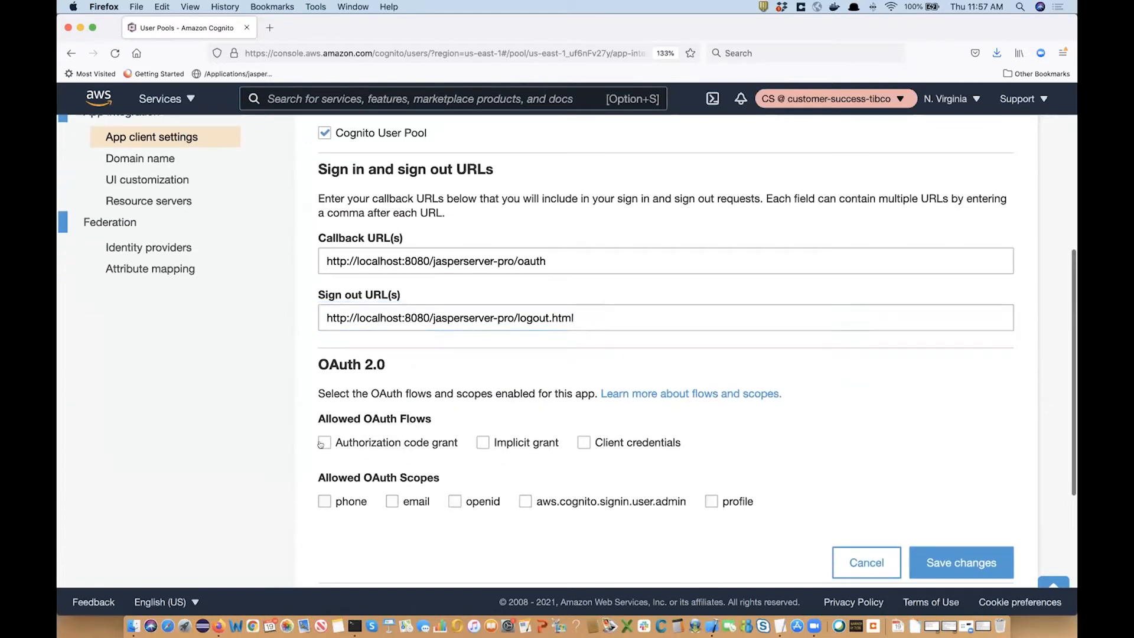
left_click(325, 498)
left_click(323, 502)
left_click(454, 504)
left_click(709, 503)
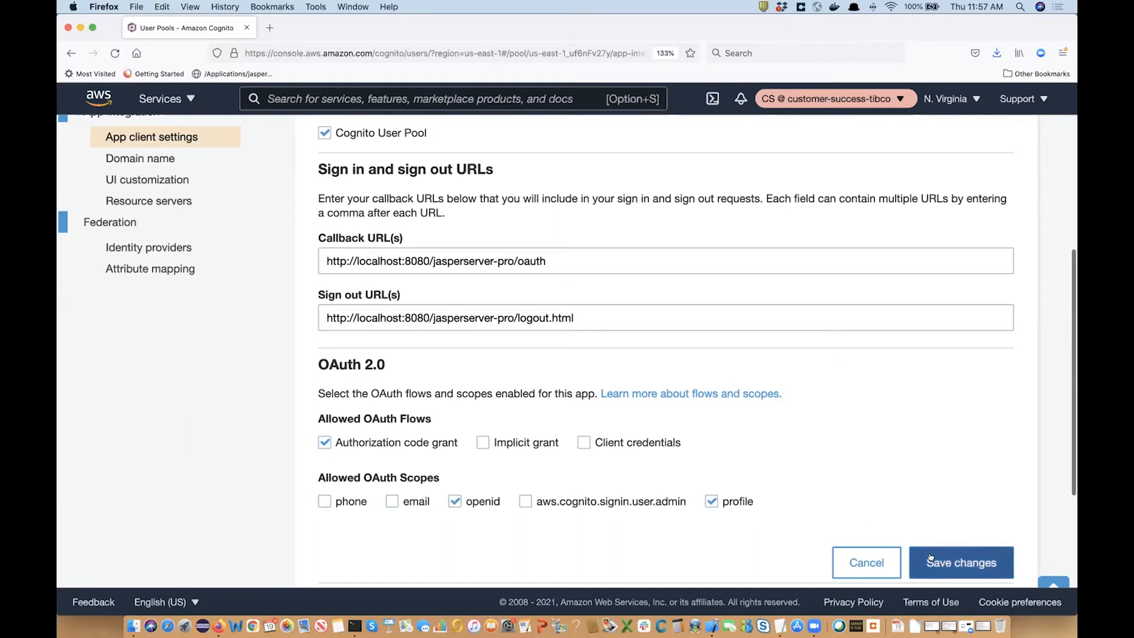
left_click(920, 549)
Go to the user pool's Domain name settings.
scroll(527, 467, "down", 5)
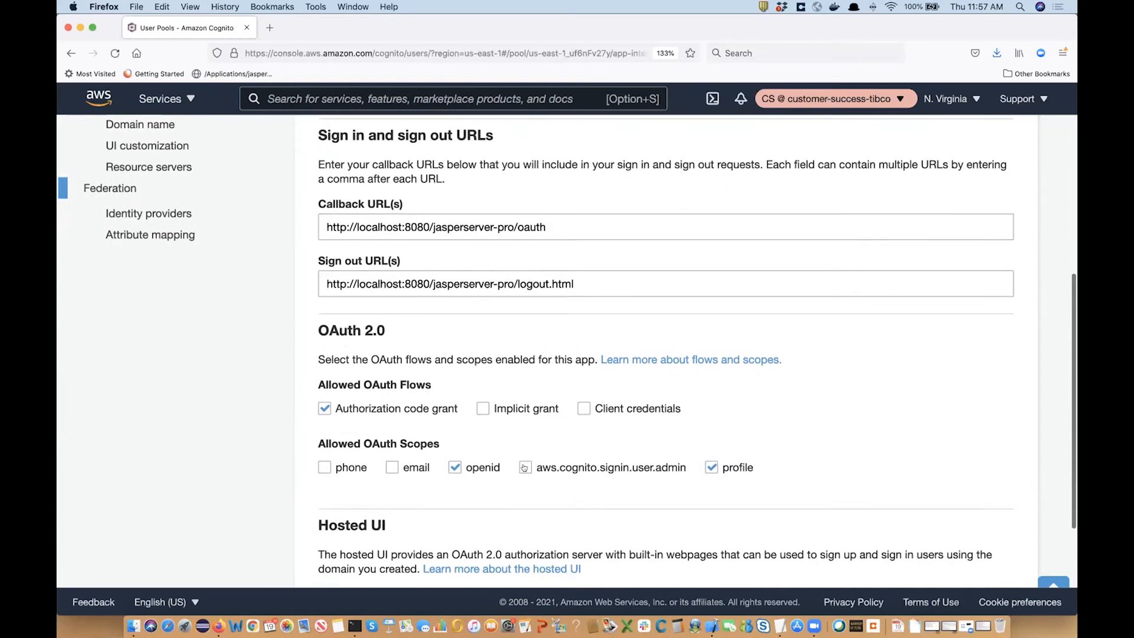
scroll(527, 467, "up", 7)
scroll(414, 414, "up", 2)
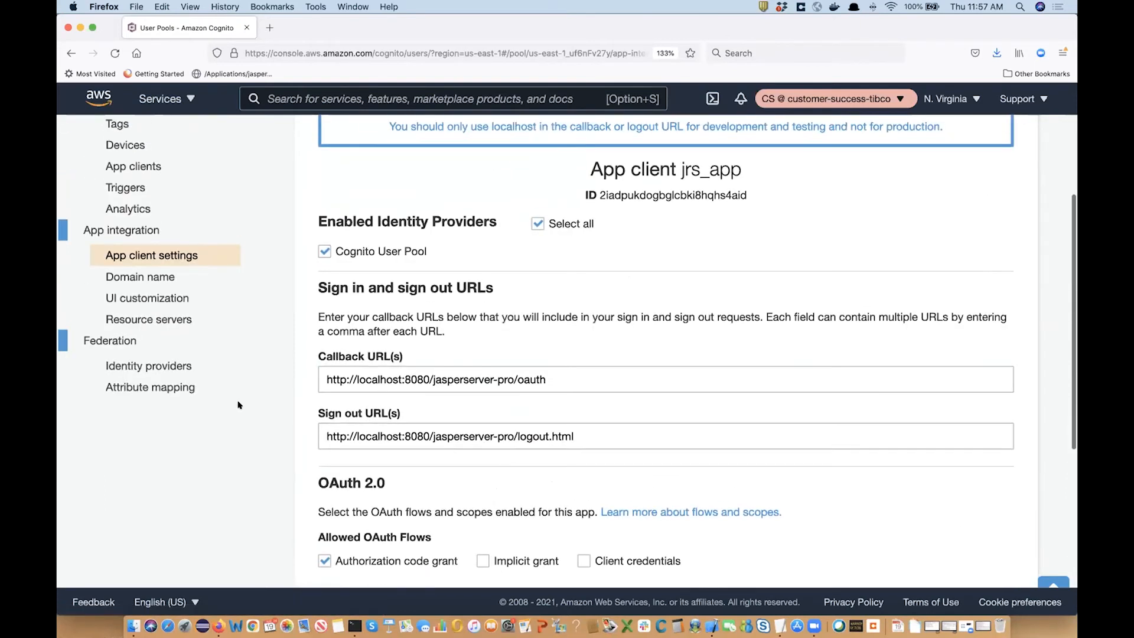
scroll(239, 404, "up", 3)
left_click(140, 356)
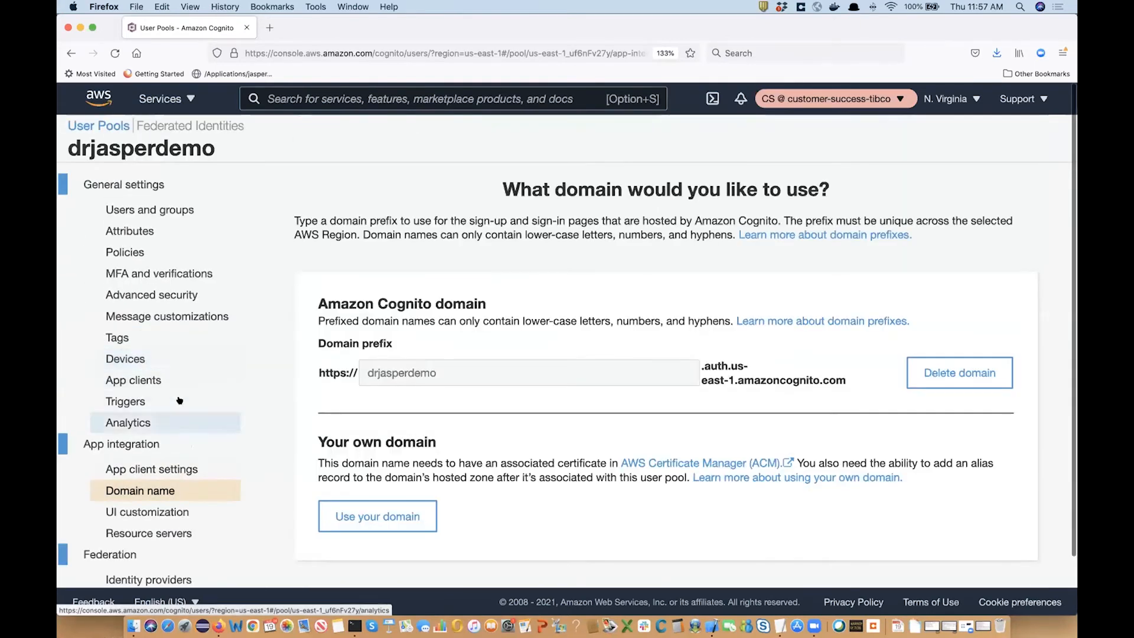
Open App clients and show the full details of jrs_app.
left_click(150, 511)
left_click(157, 533)
scroll(157, 530, "down", 1)
scroll(157, 530, "up", 1)
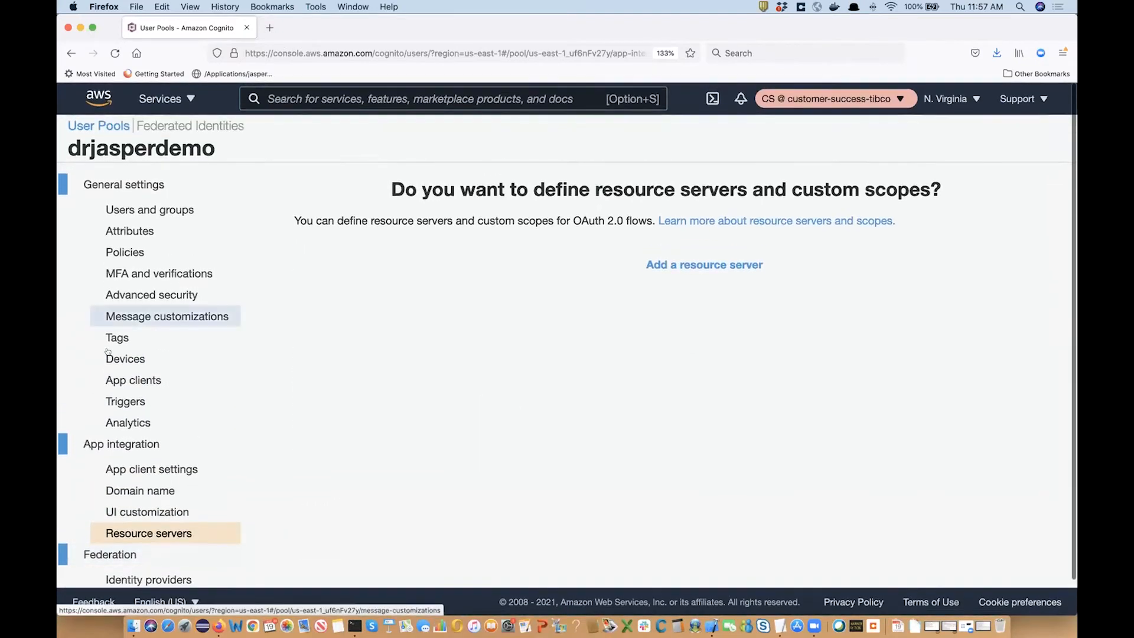
left_click(123, 380)
left_click(352, 397)
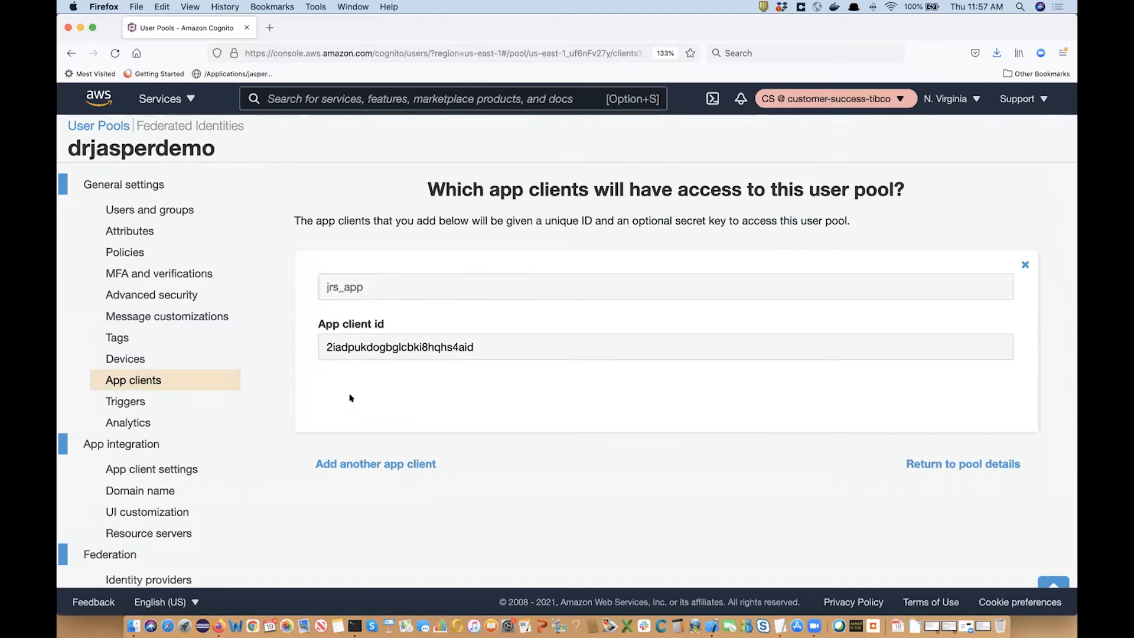
Select the jrs_app client ID and bring forward the Finder folder with the config file.
scroll(402, 446, "down", 10)
scroll(401, 446, "down", 5)
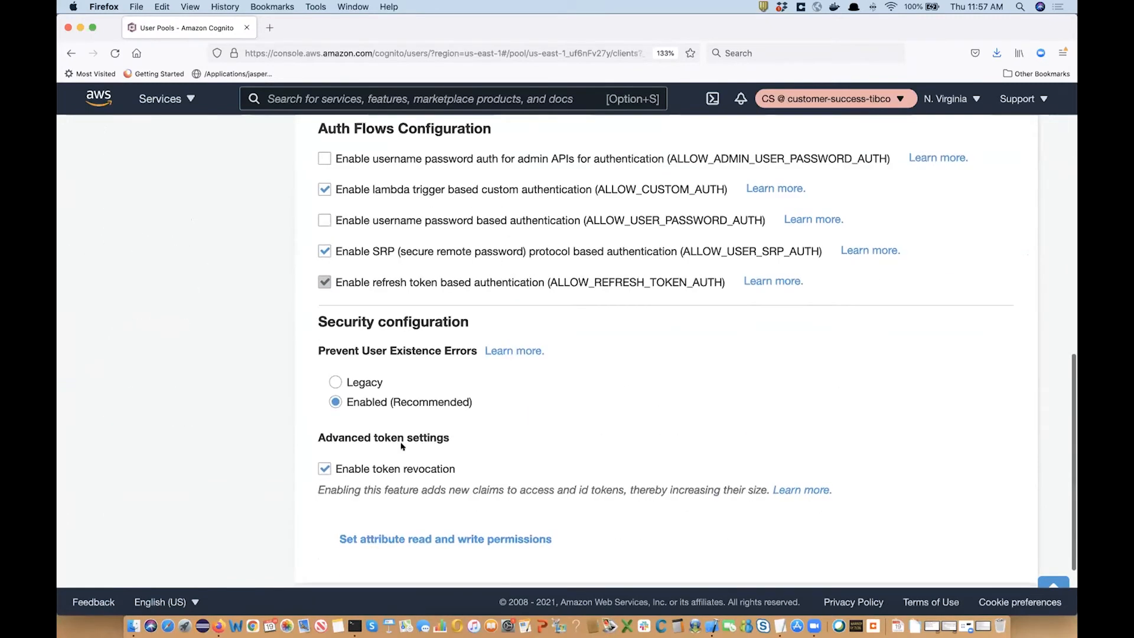
scroll(405, 451, "down", 2)
scroll(407, 456, "up", 10)
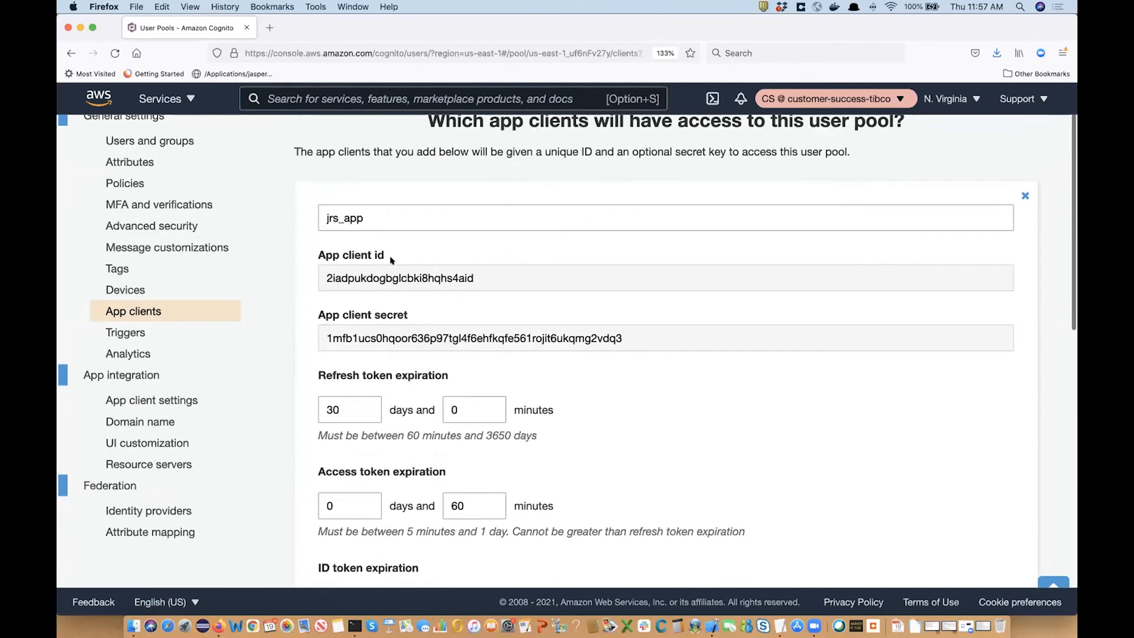
double_click(409, 279)
key("super+c")
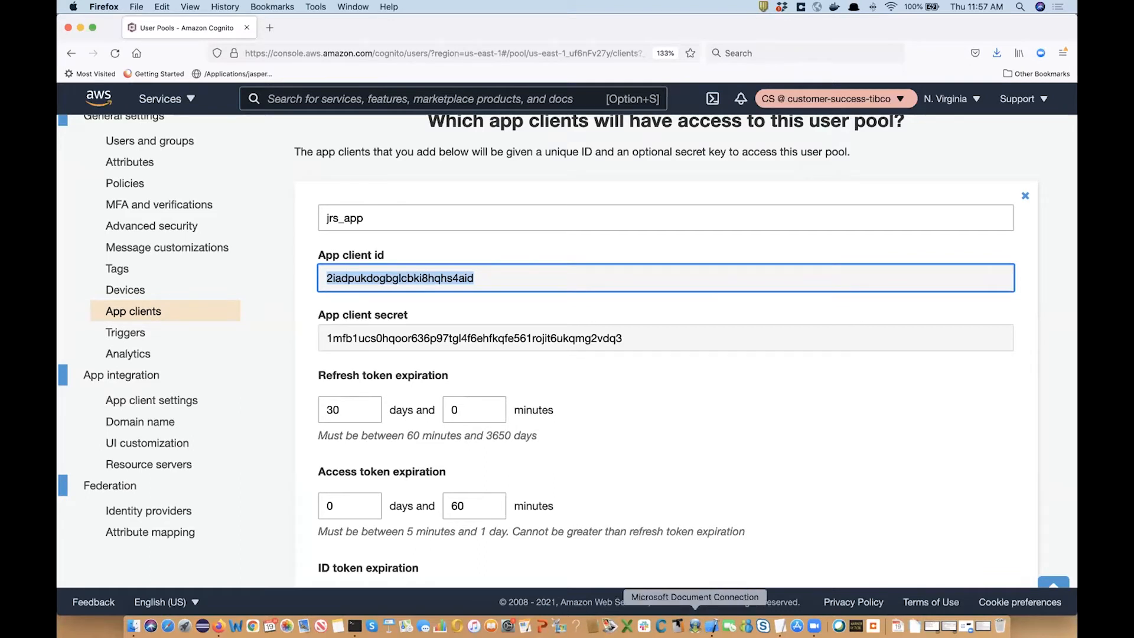
left_click(131, 626)
Add 'demo' after drjasper in the authorization URL on line 38.
left_click(709, 626)
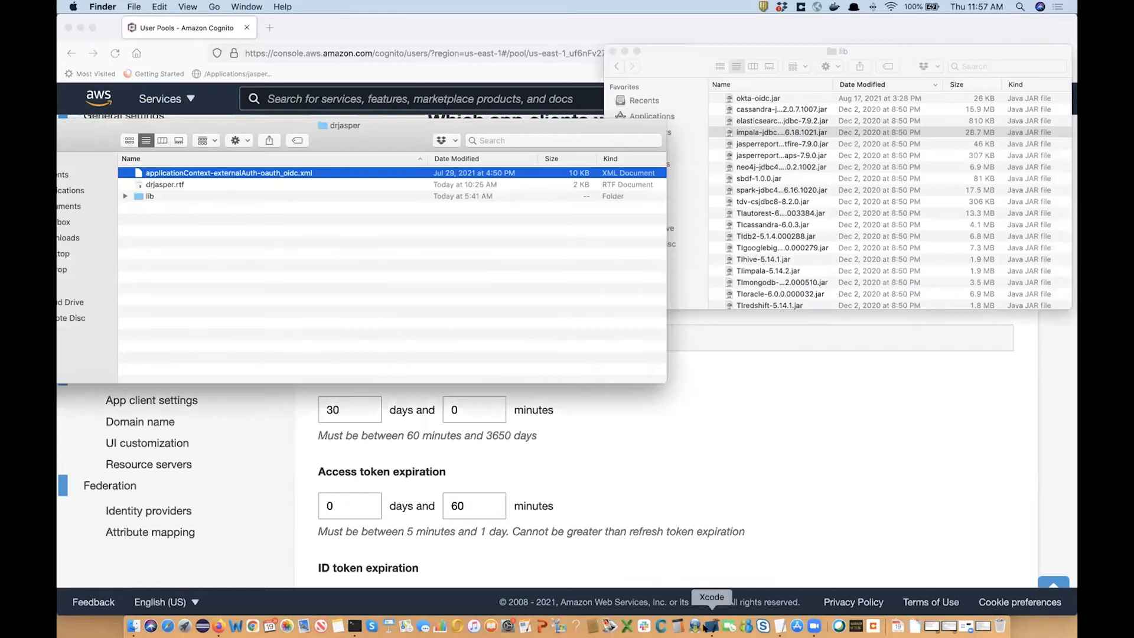
scroll(414, 295, "up", 10)
scroll(382, 290, "down", 9)
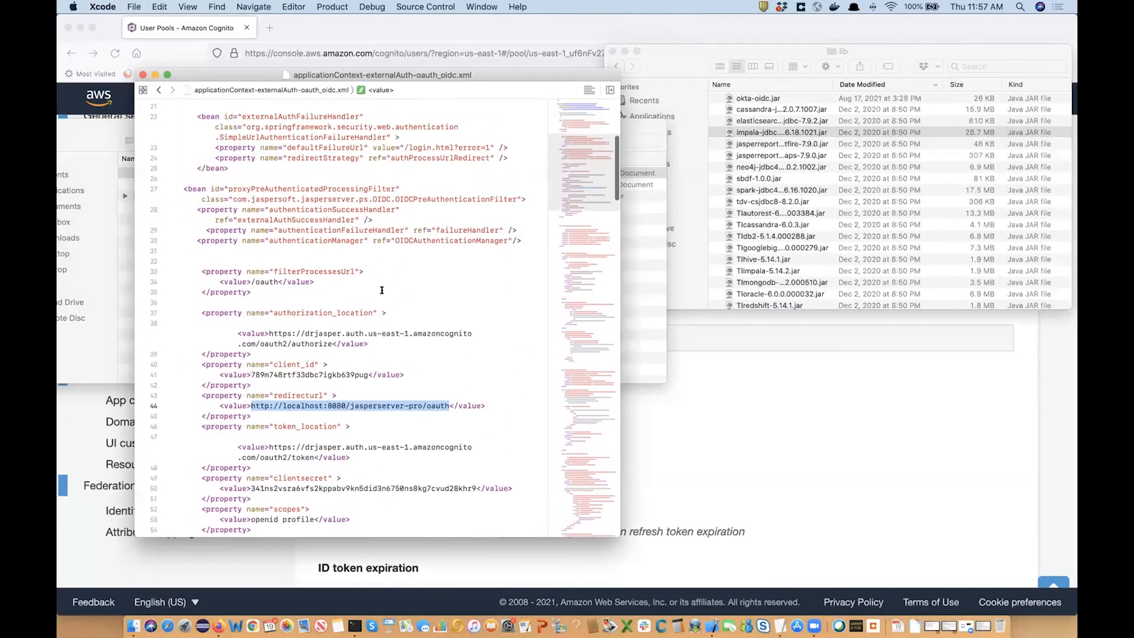
left_click(313, 205)
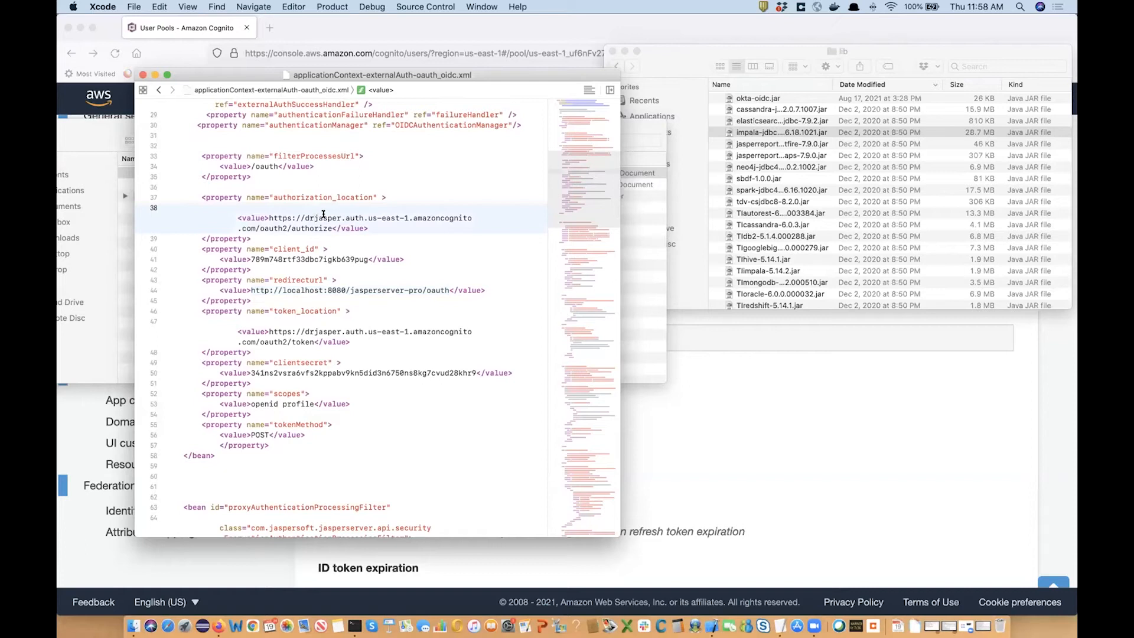
left_click(217, 626)
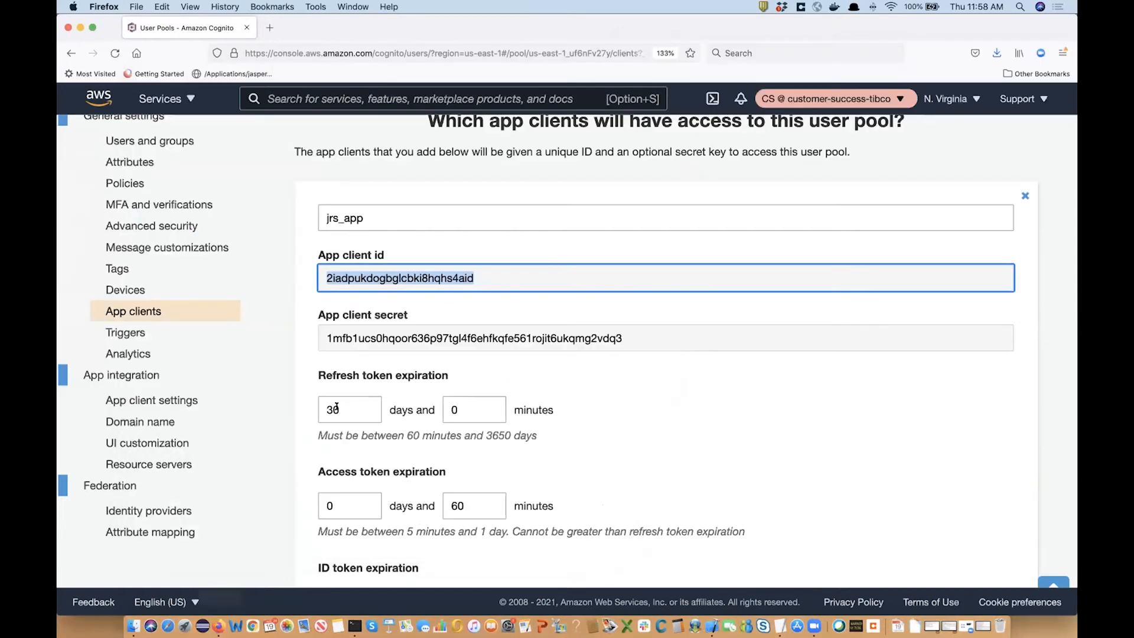
scroll(207, 282, "up", 3)
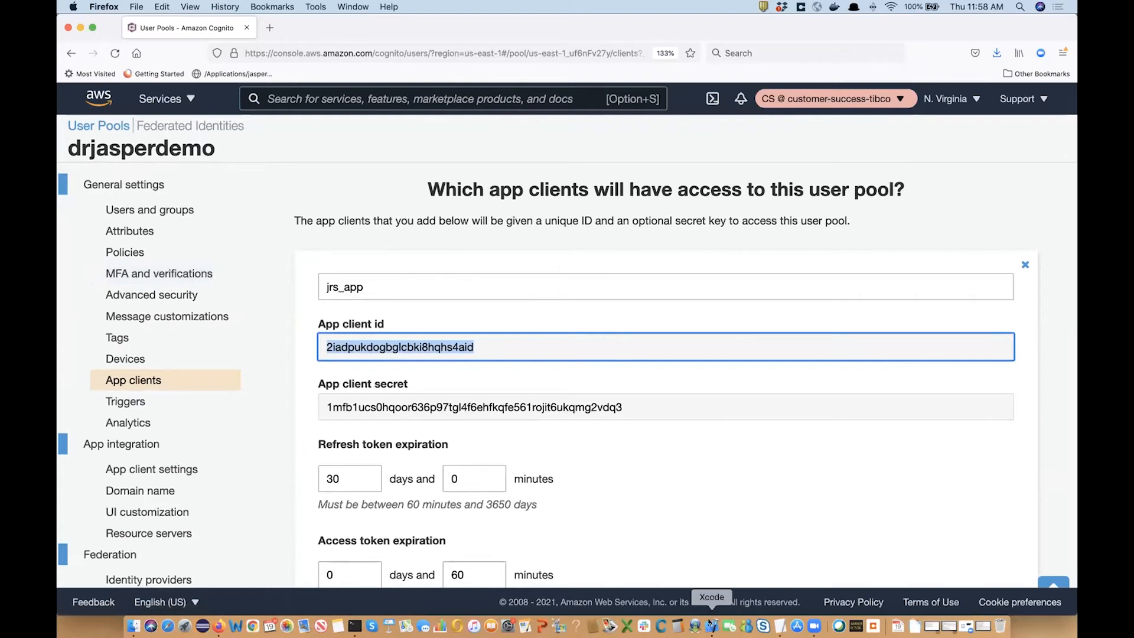
left_click(712, 625)
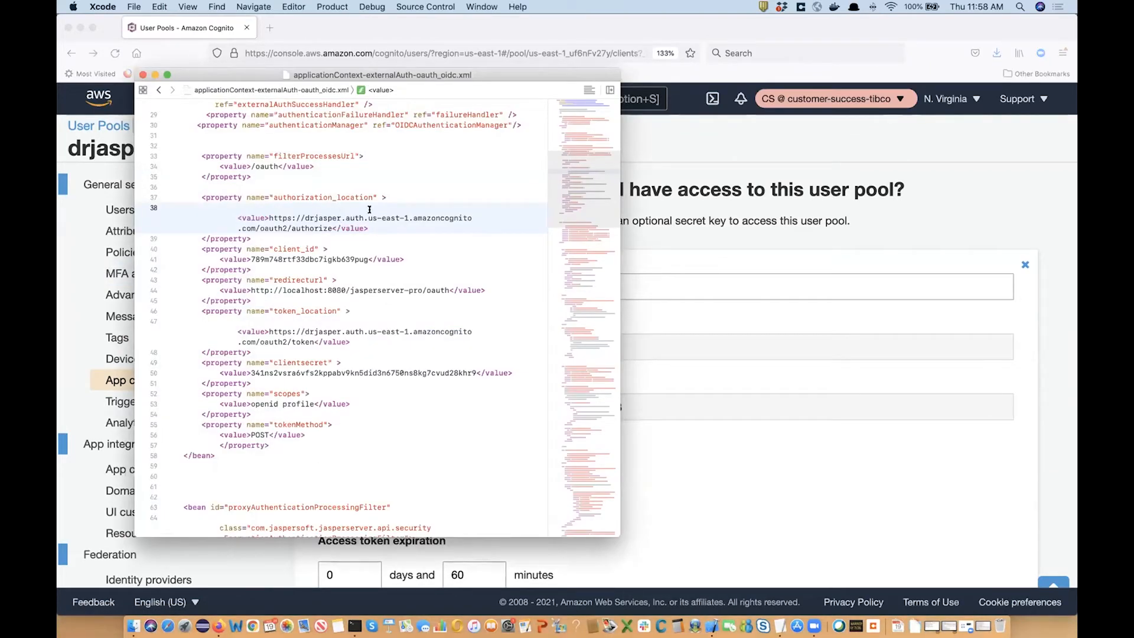
type("demo")
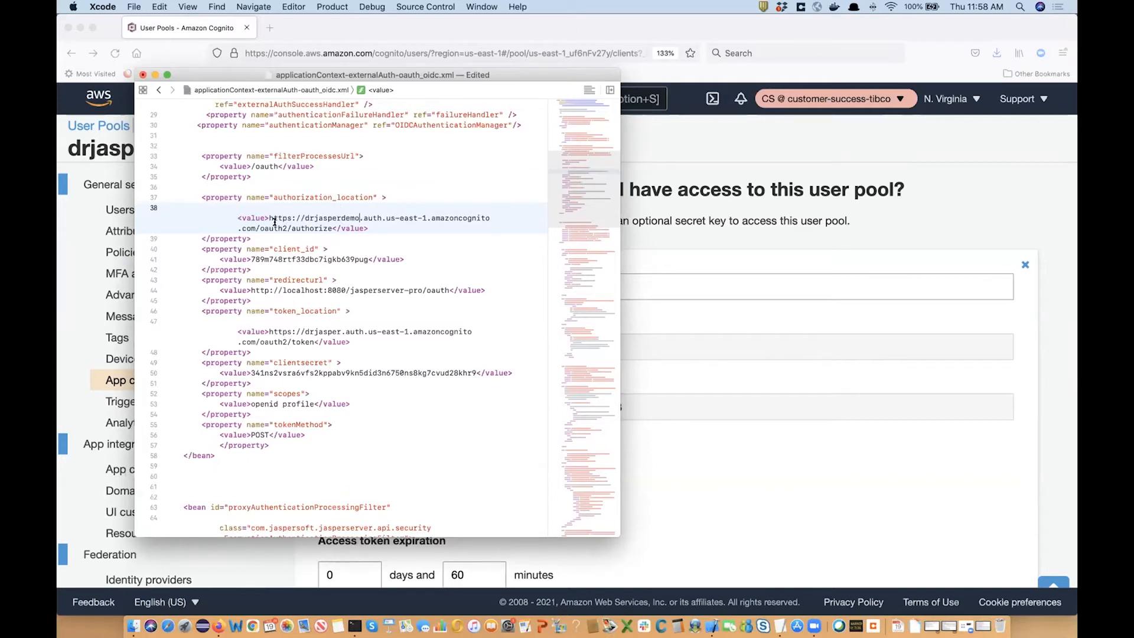
left_click_drag(260, 228, 327, 227)
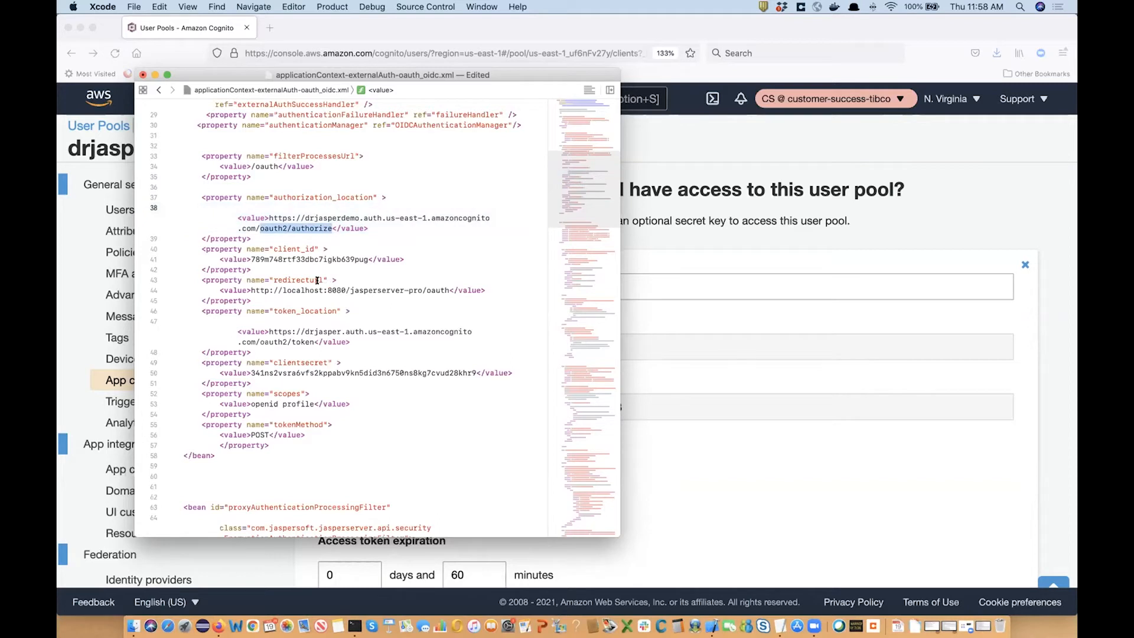
Paste the jrs_app client ID into client_id (line 41), clientId (line 88) and audience (line 85).
left_click(297, 259)
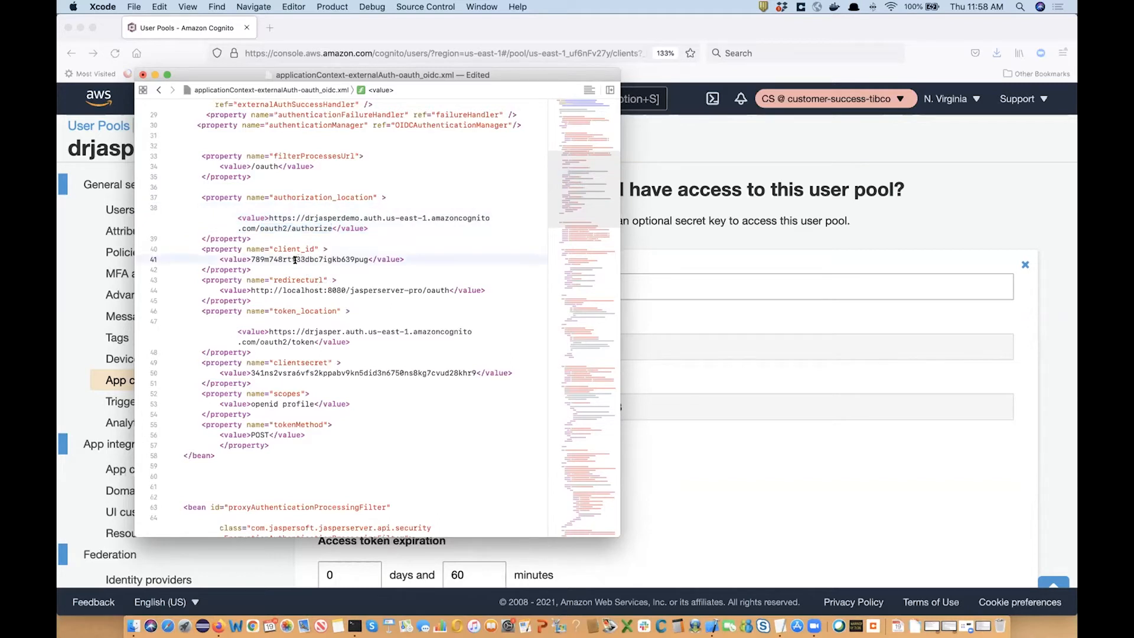
key("super+Tab")
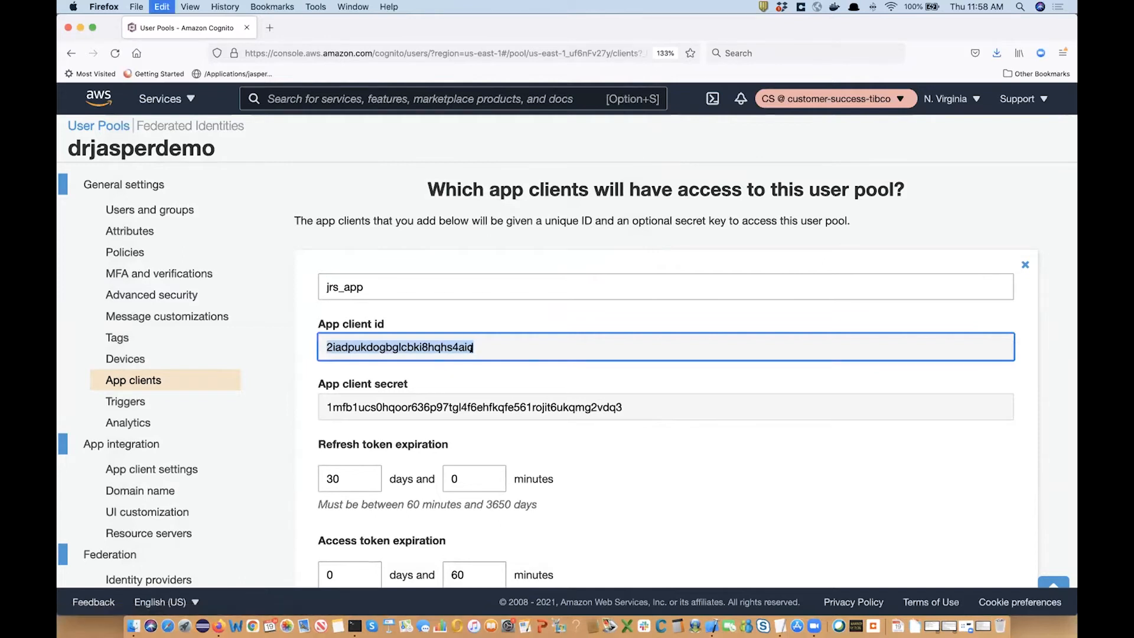
left_click(710, 625)
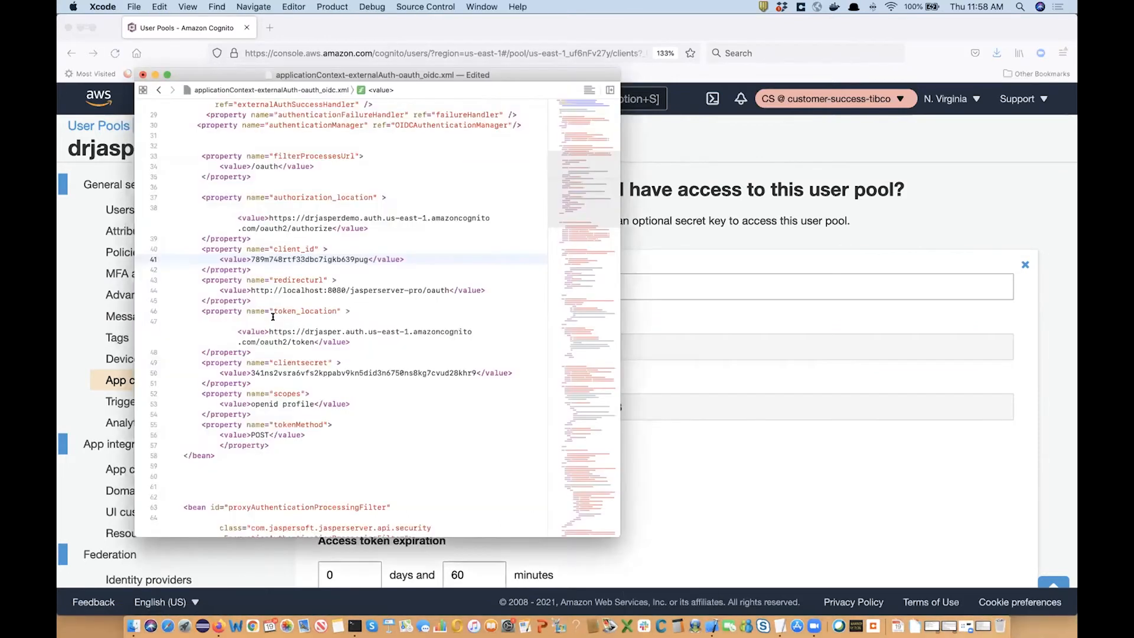
double_click(303, 259)
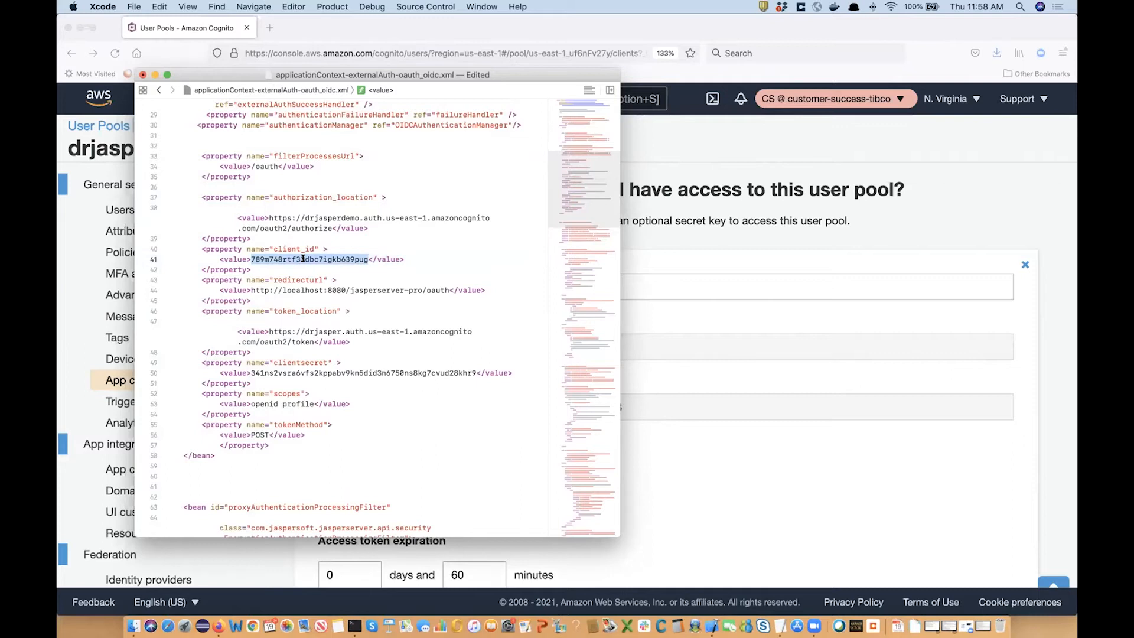
type("2iadpukdogb3lcbki8hqhs4aid")
scroll(323, 329, "down", 10)
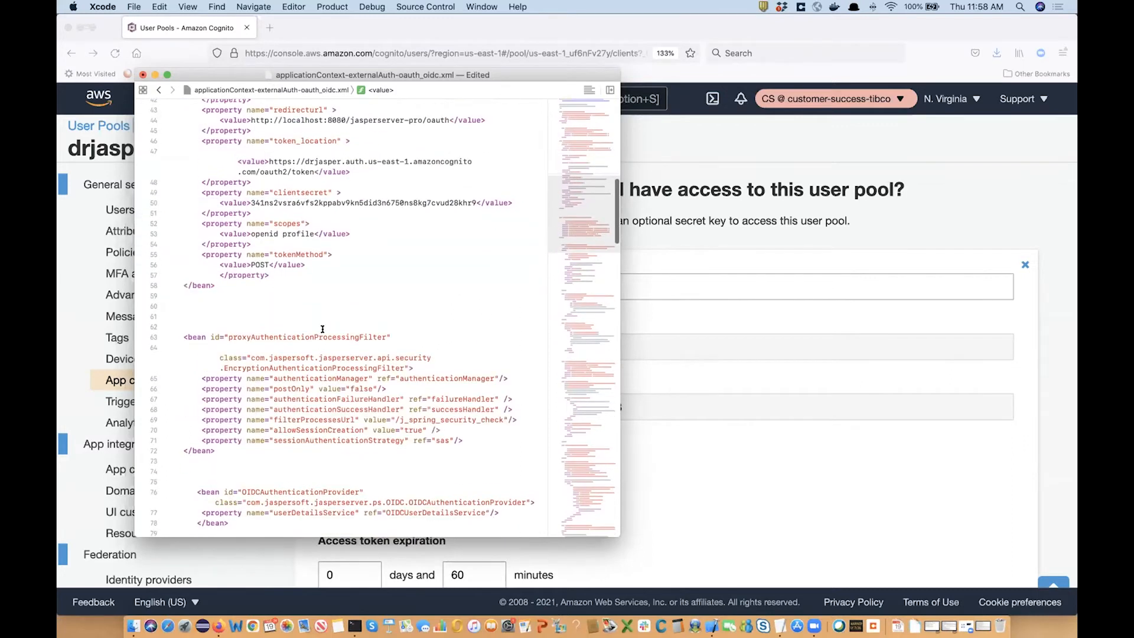
scroll(323, 329, "down", 1)
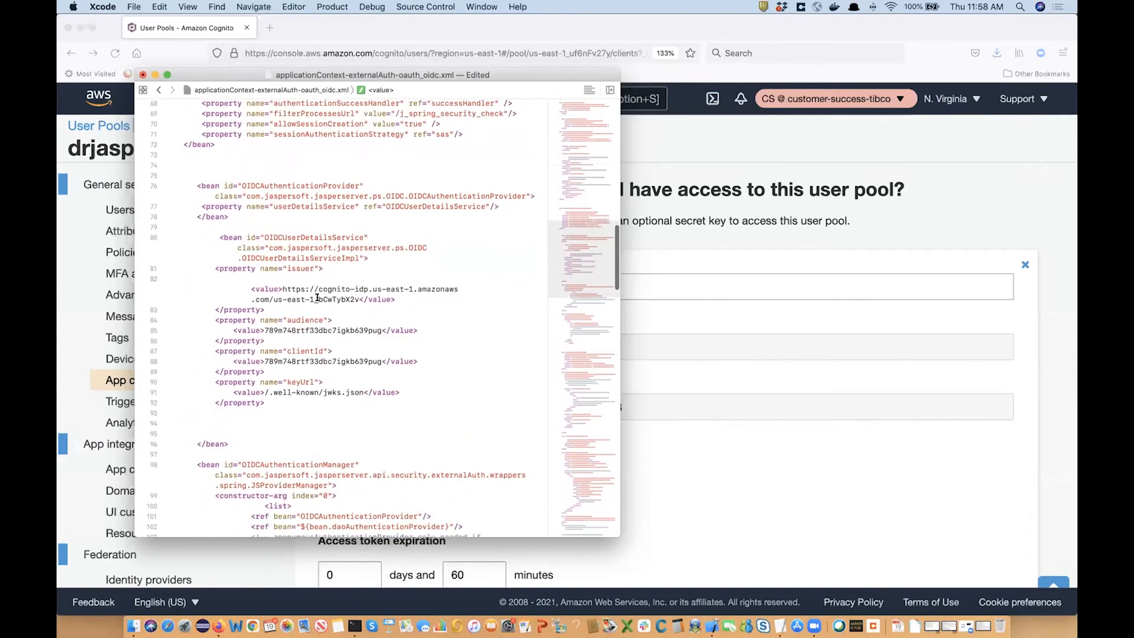
double_click(307, 361)
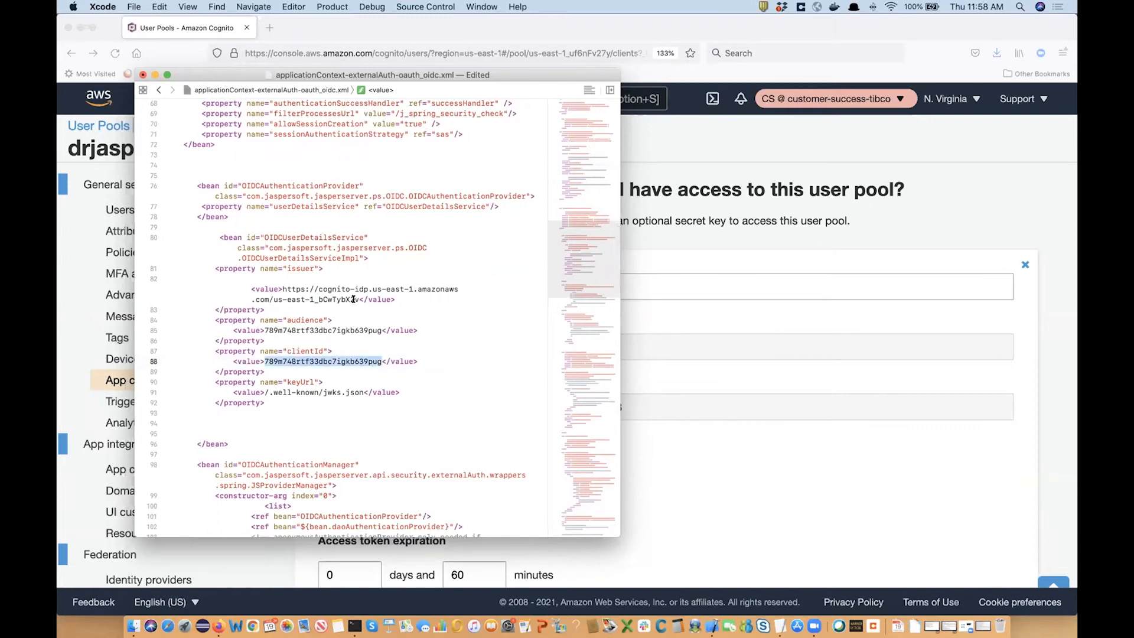
key("super+v")
double_click(301, 330)
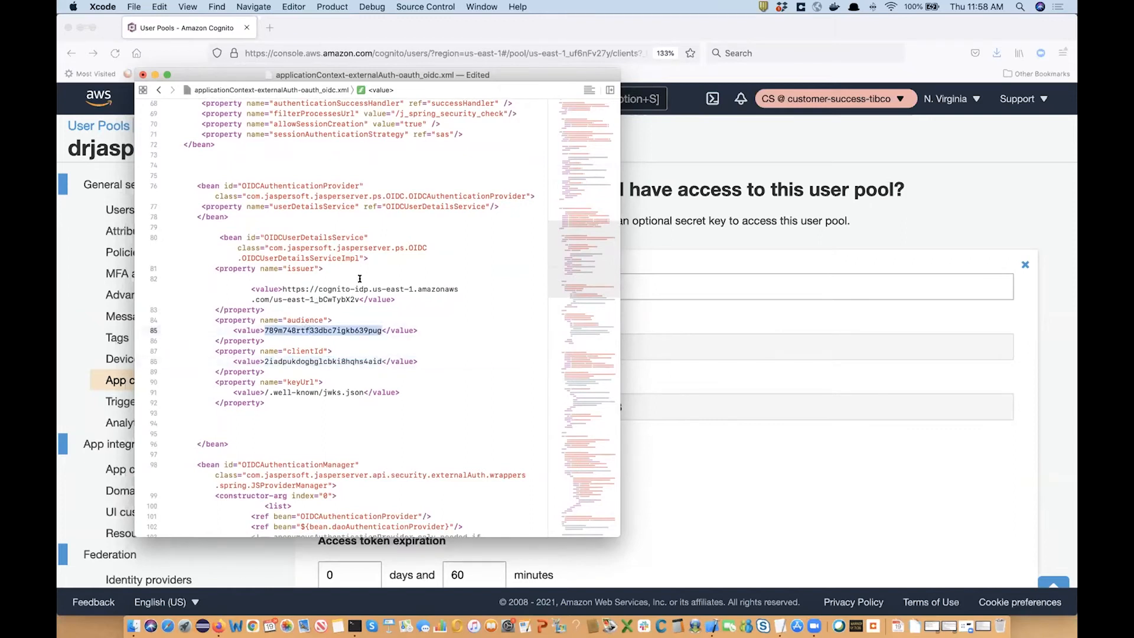
key("super+v")
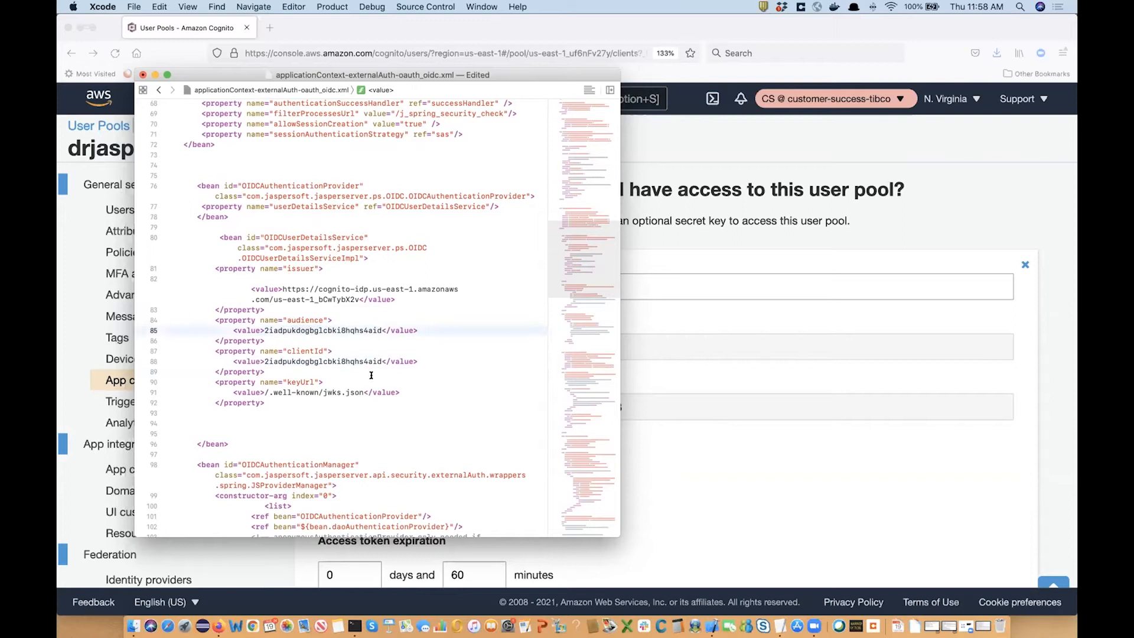
scroll(371, 376, "up", 15)
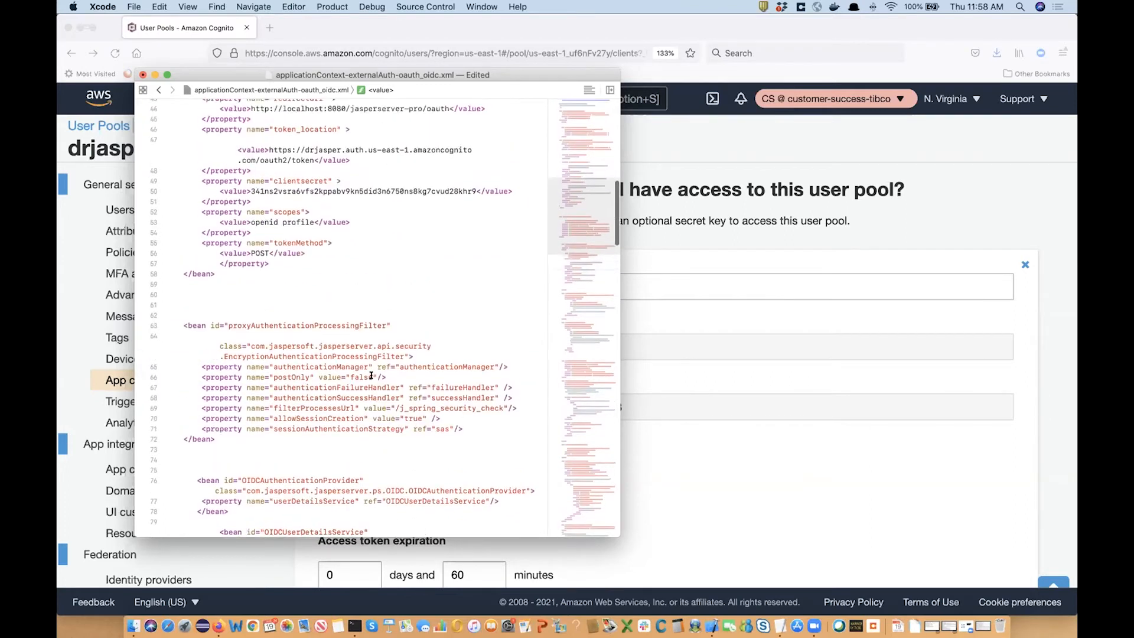
left_click(768, 221)
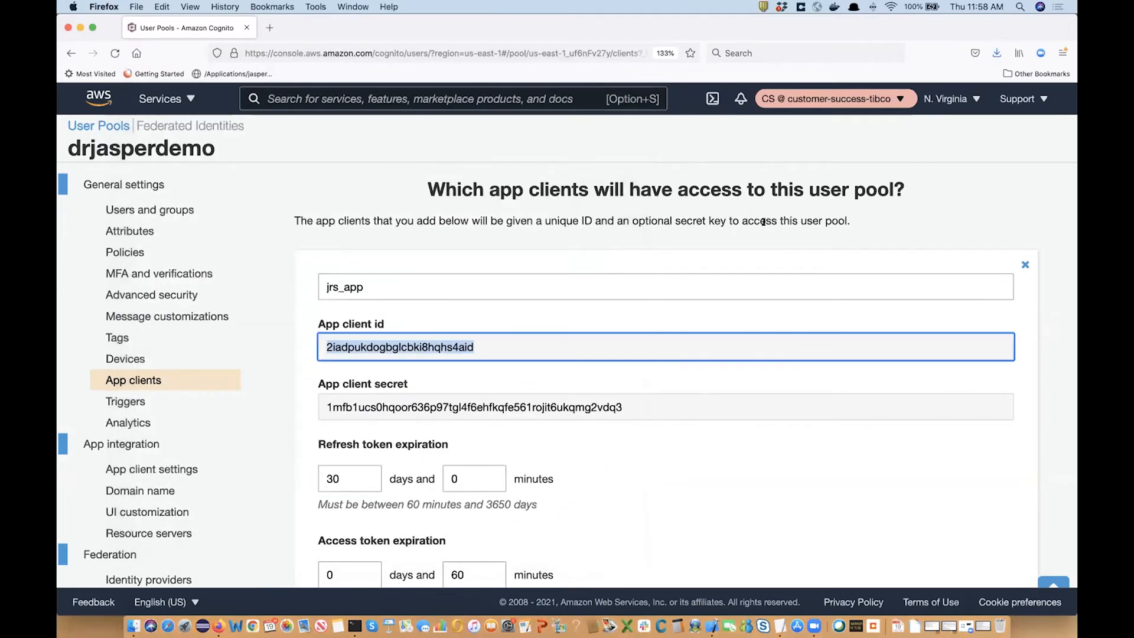
Paste the jrs_app client secret into clientsecret on line 50 and add 'demo' to the token URL.
left_click(418, 399)
key("super+c")
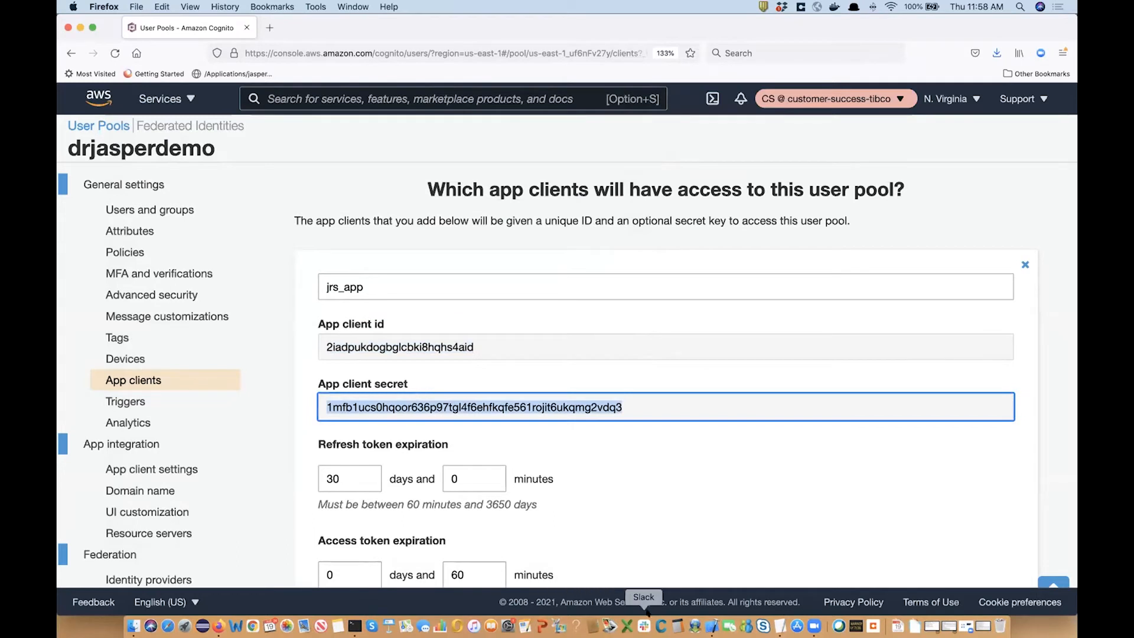
left_click(712, 626)
scroll(335, 385, "down", 3)
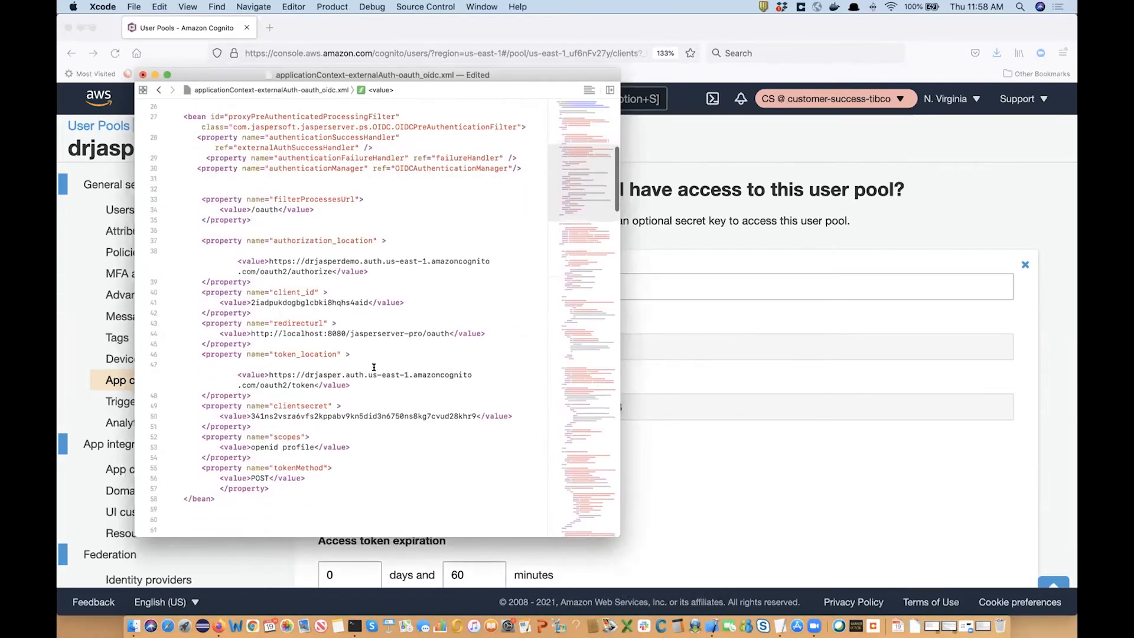
double_click(313, 399)
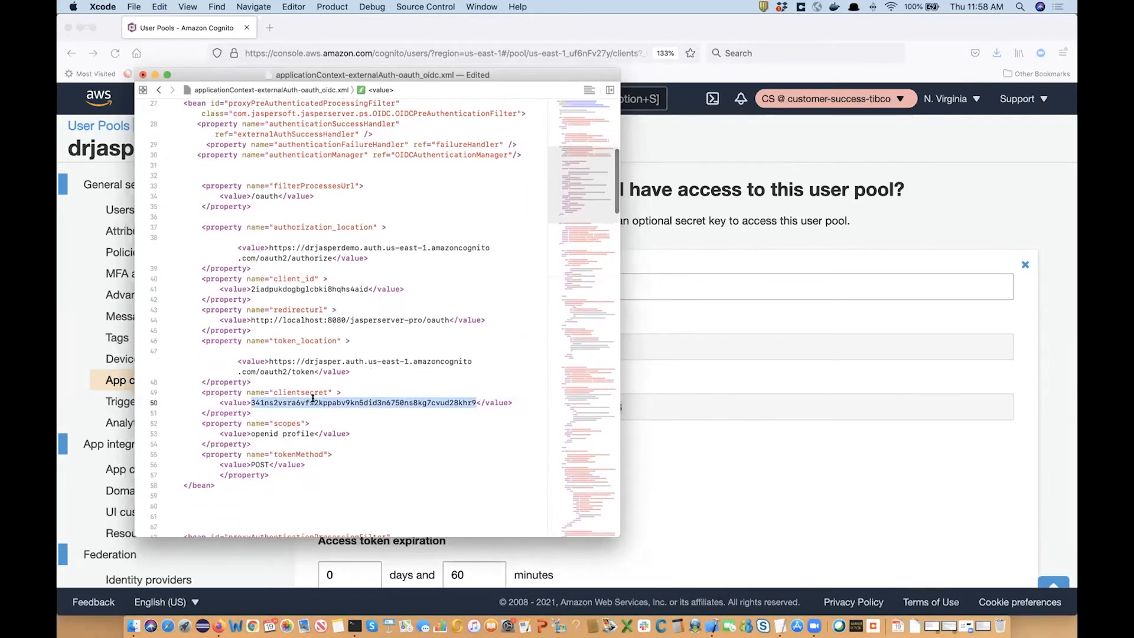
key("super+v")
left_click(340, 359)
type("demo")
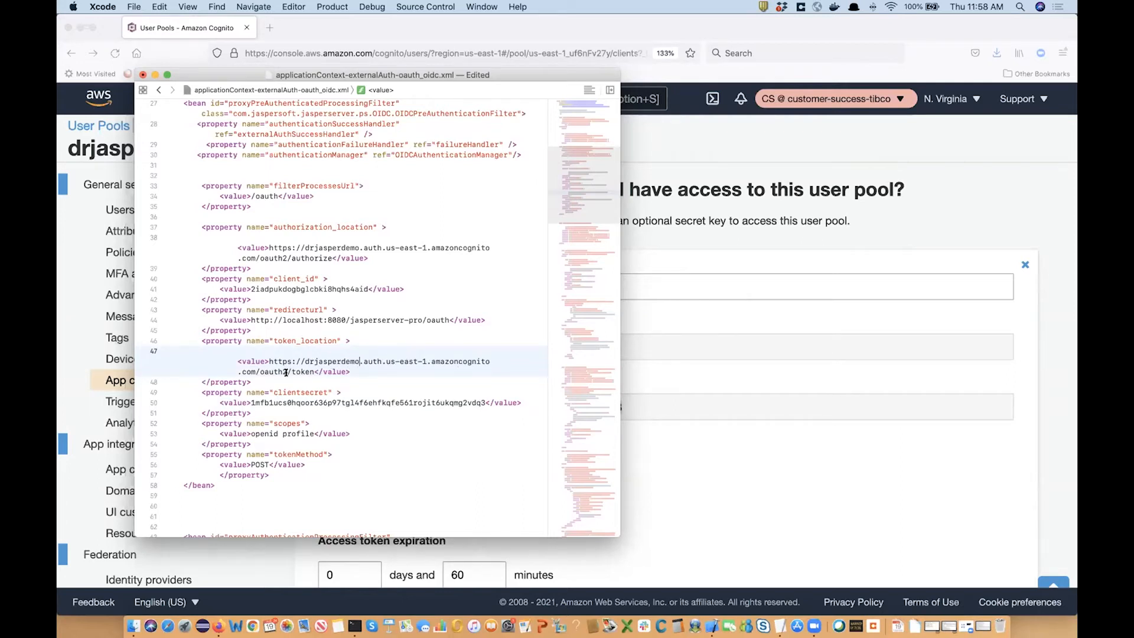
Check the audience, clientId and issuer URL values in the OIDCUserDetailsService bean.
scroll(350, 387, "down", 3)
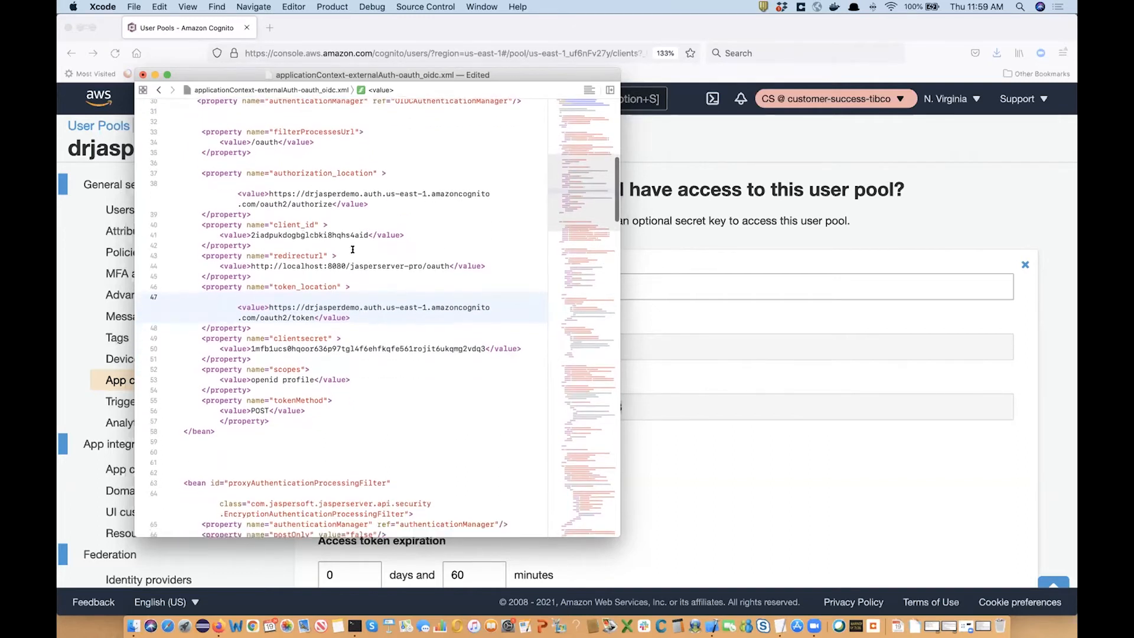
scroll(335, 356, "down", 15)
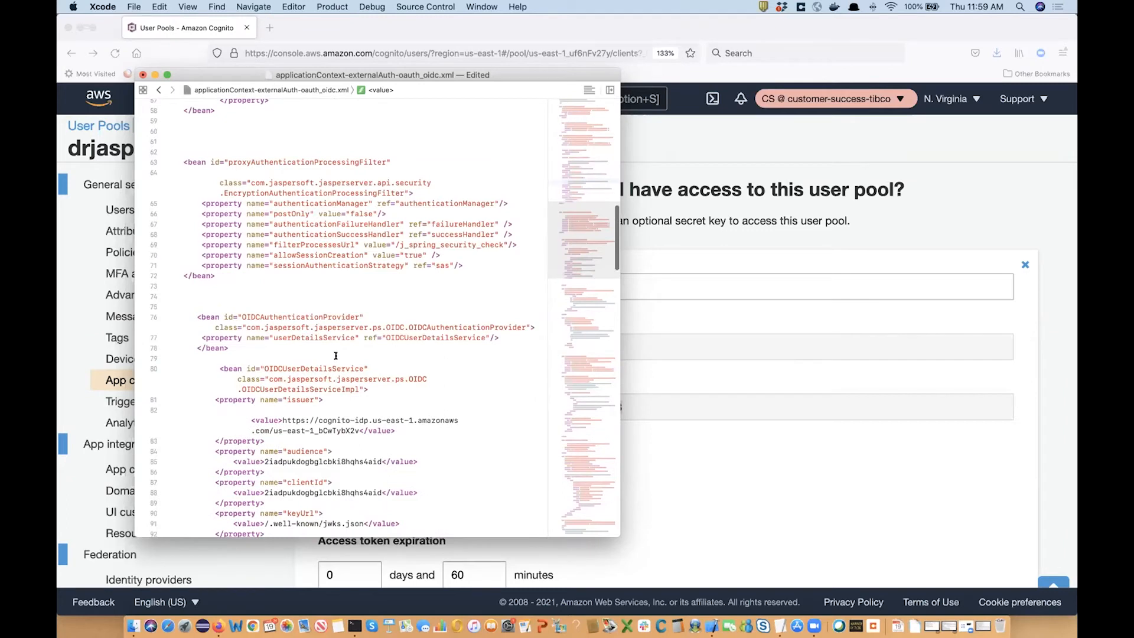
scroll(335, 355, "down", 3)
double_click(316, 402)
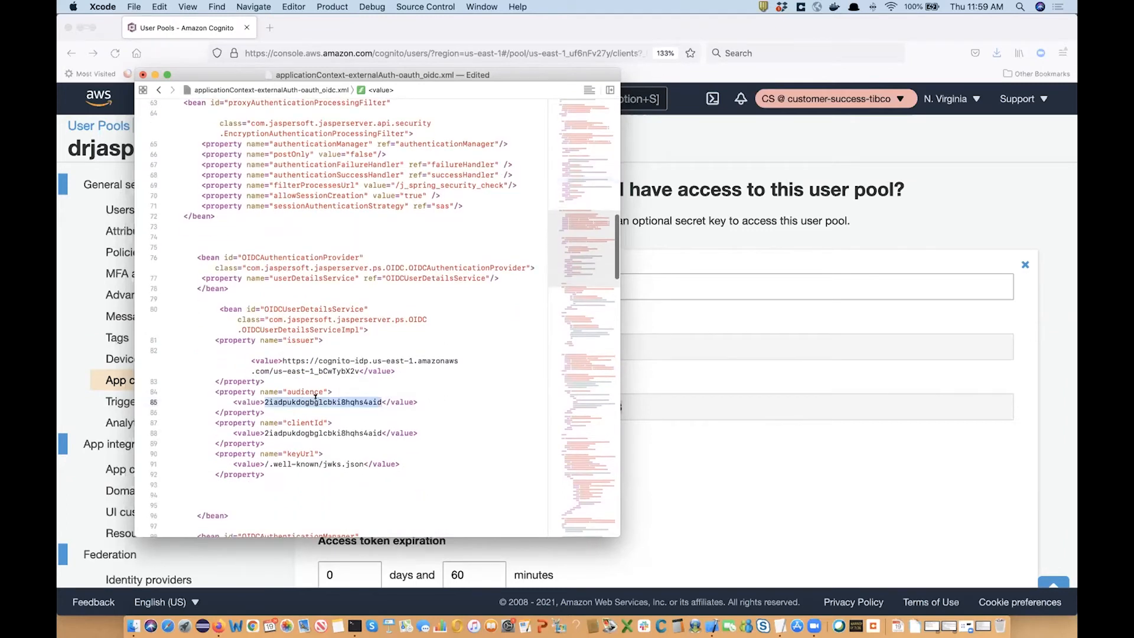
double_click(314, 433)
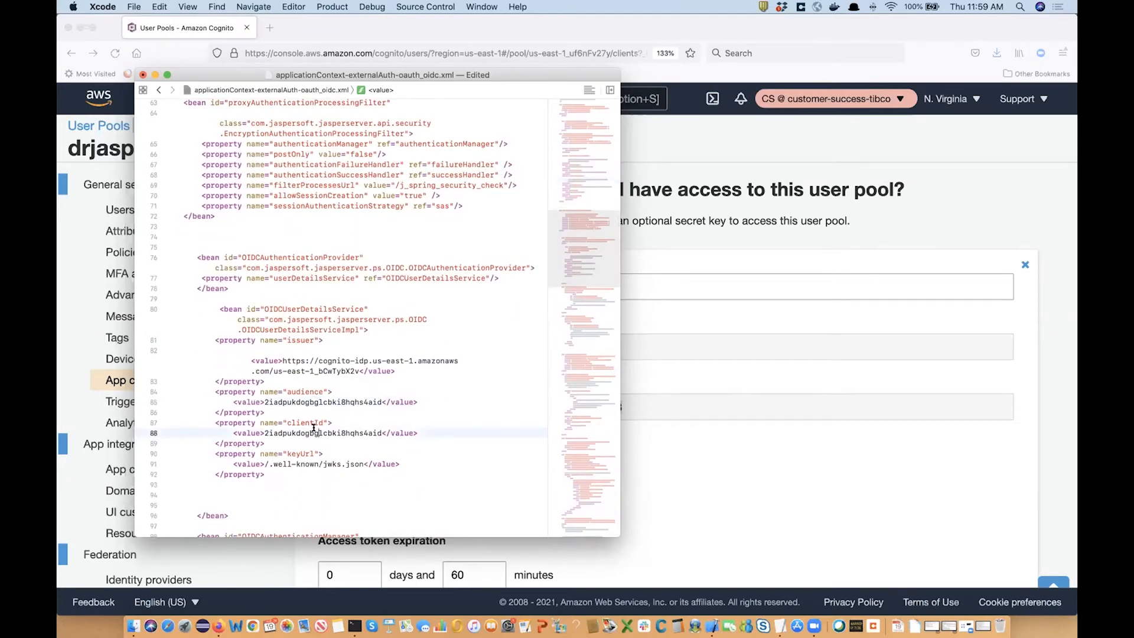
double_click(294, 463)
left_click(306, 367)
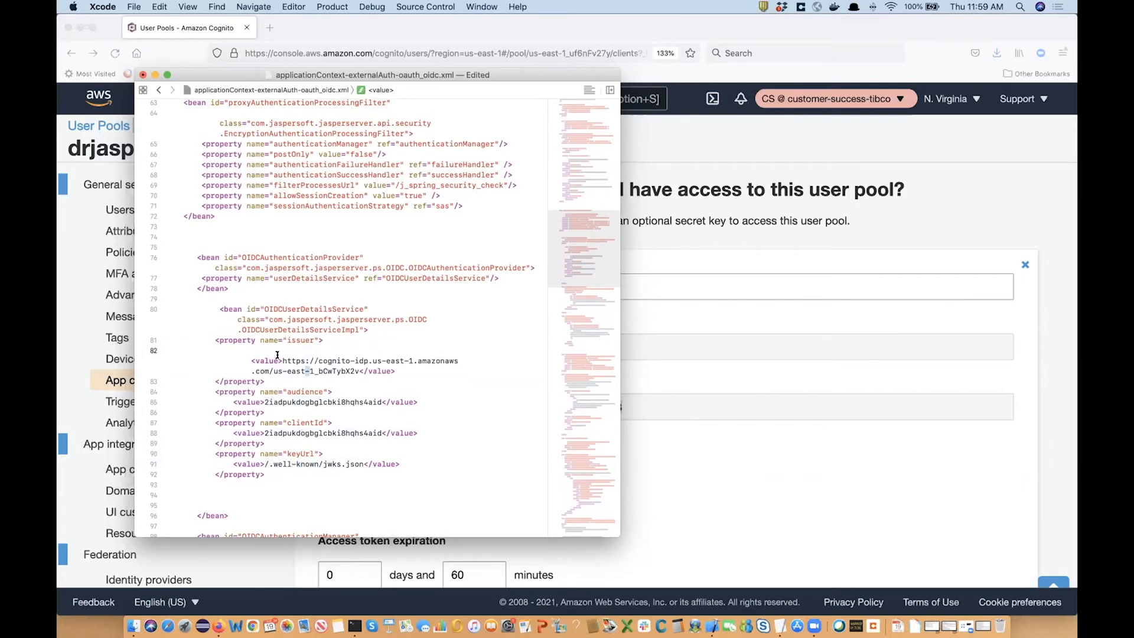
left_click_drag(281, 361, 350, 369)
left_click(254, 572)
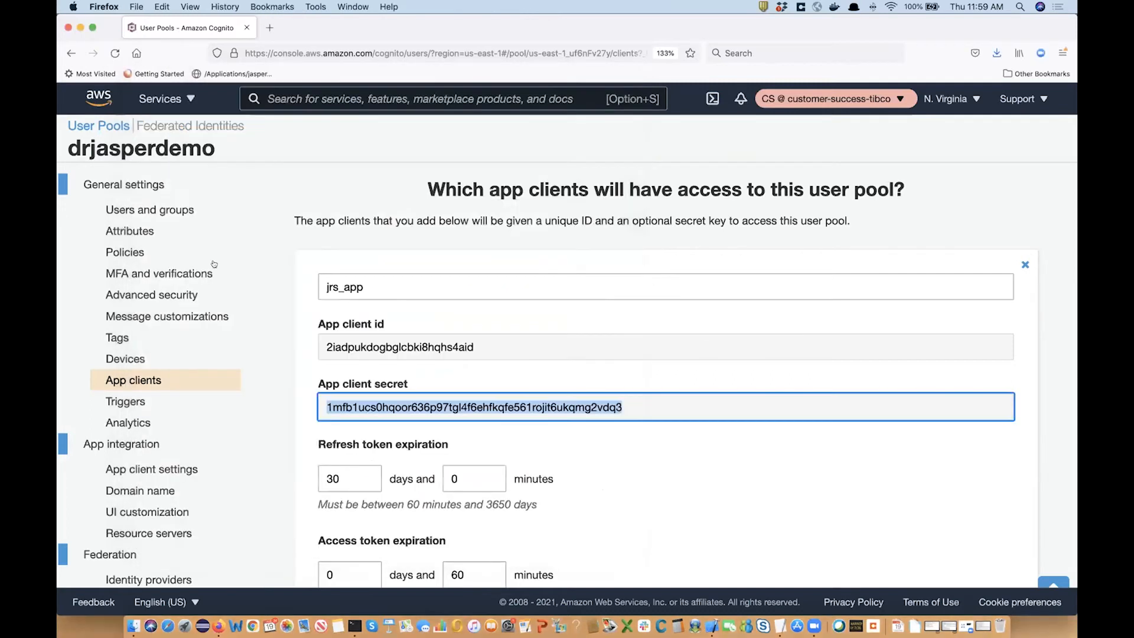
Copy the pool ID us-east-1_uf6nFv27y from the user pool's General settings.
left_click(154, 184)
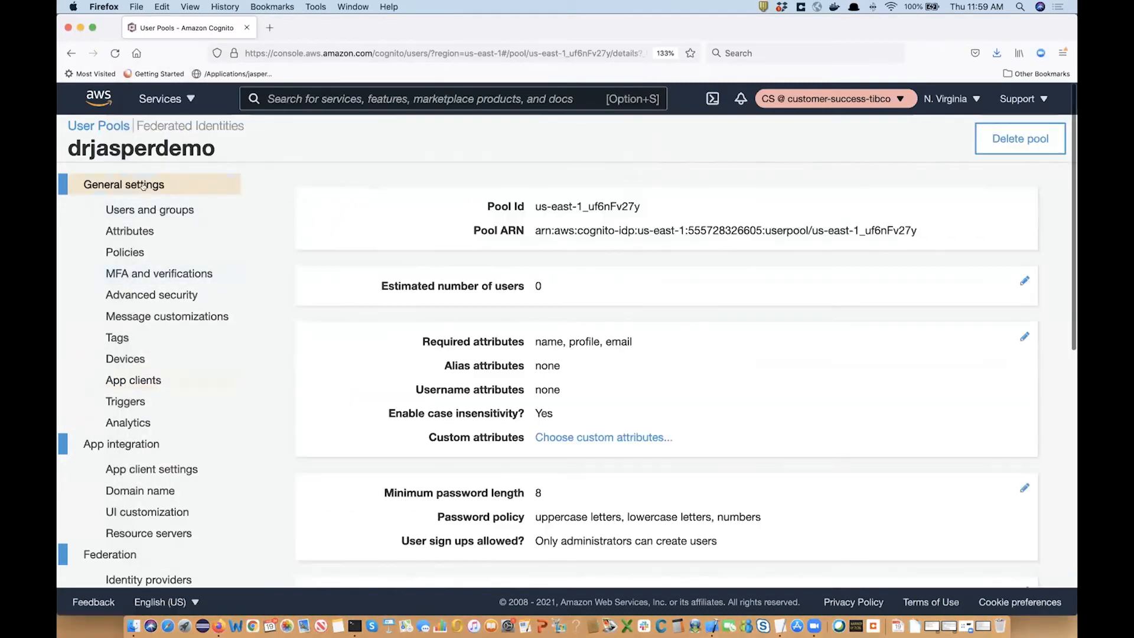
triple_click(585, 207)
left_click(555, 205)
left_click_drag(534, 204, 637, 211)
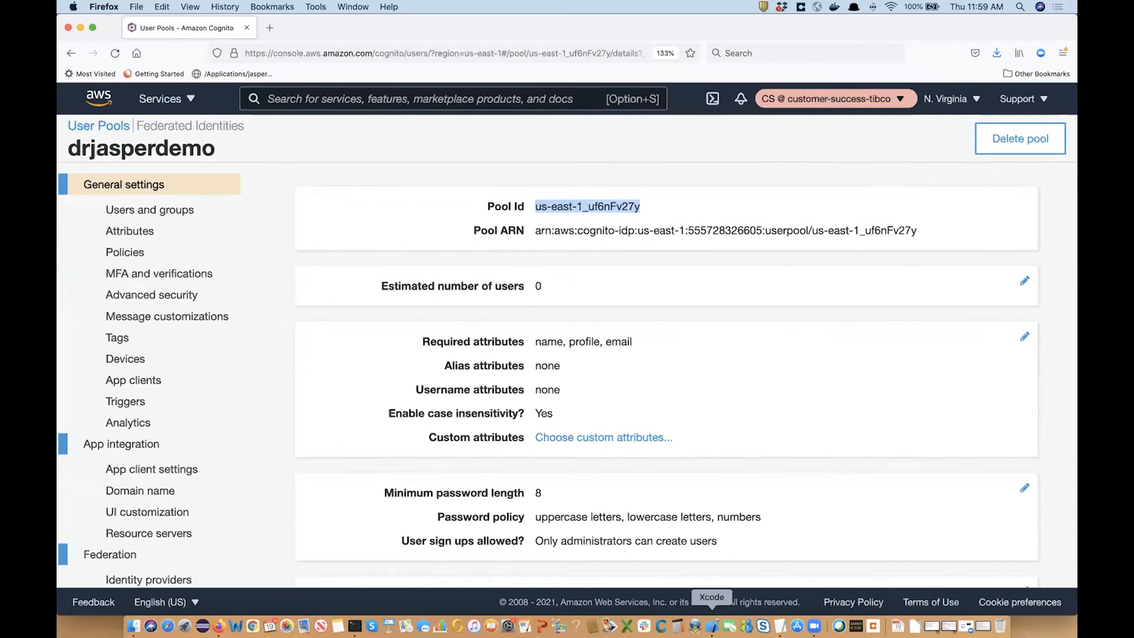
Paste the pool ID over the old one in the OIDC XML issuer URL and save the file.
left_click(711, 626)
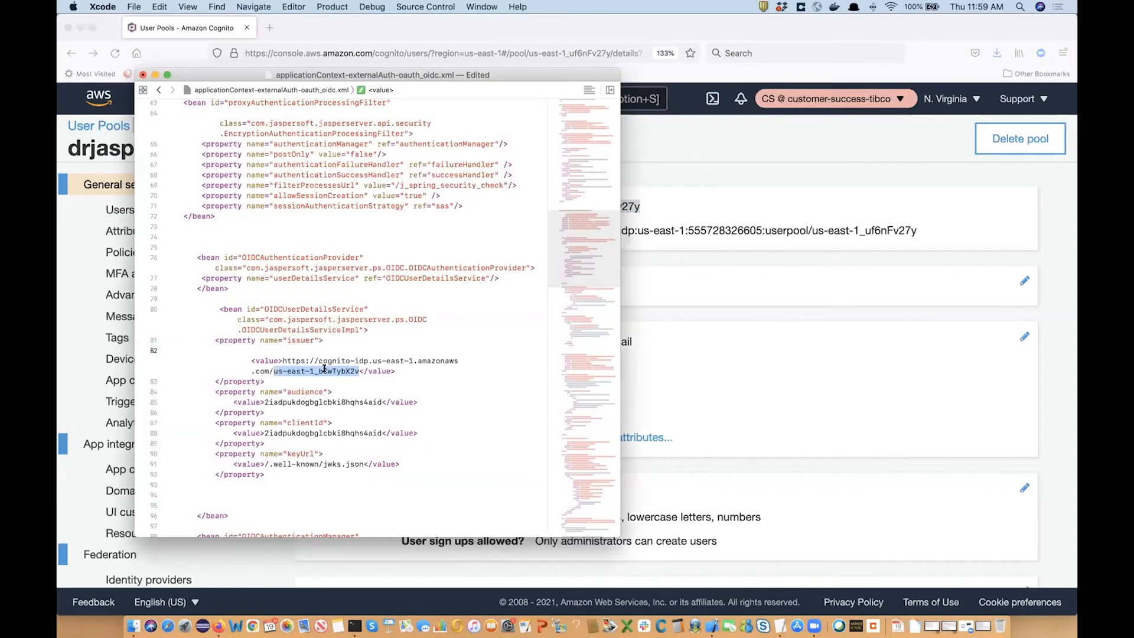
key("super+v")
scroll(398, 418, "down", 5)
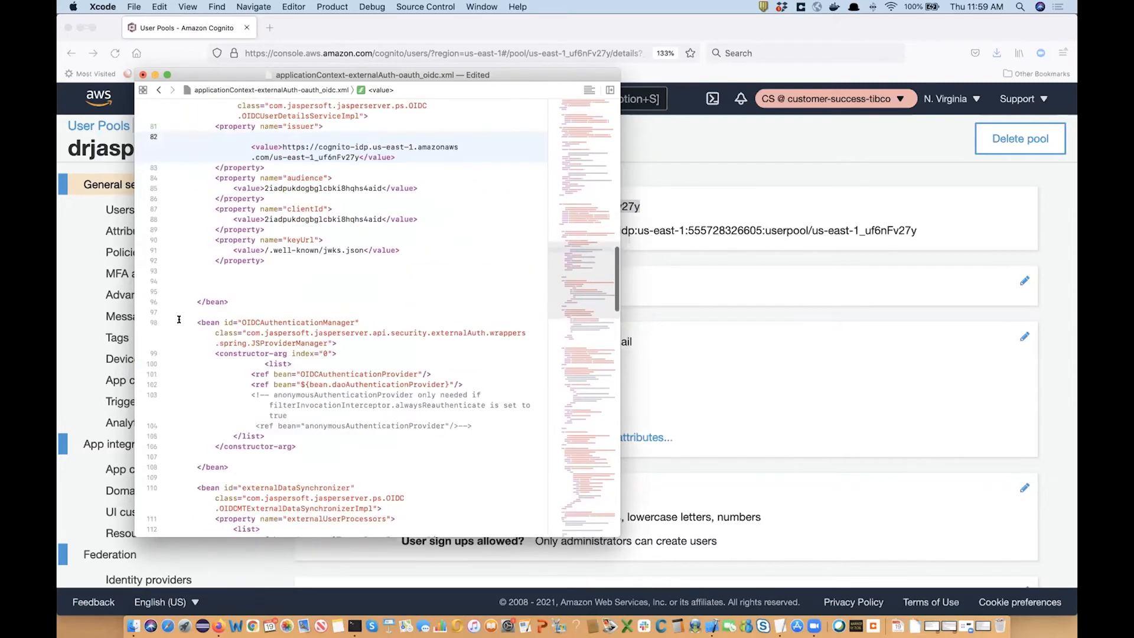
key("super+s")
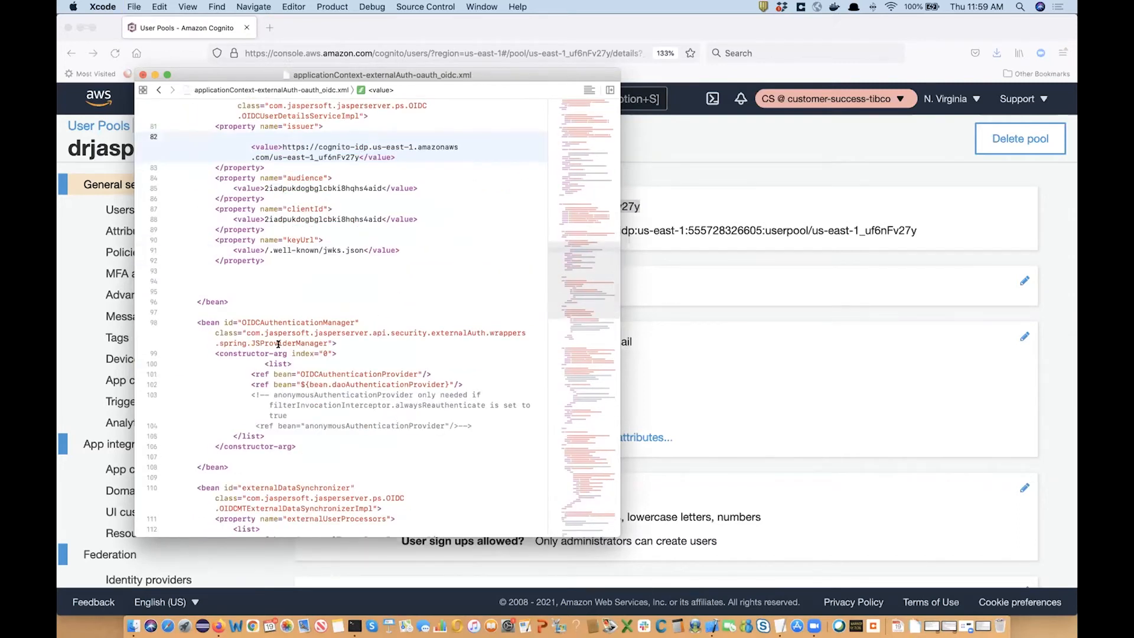
left_click(133, 626)
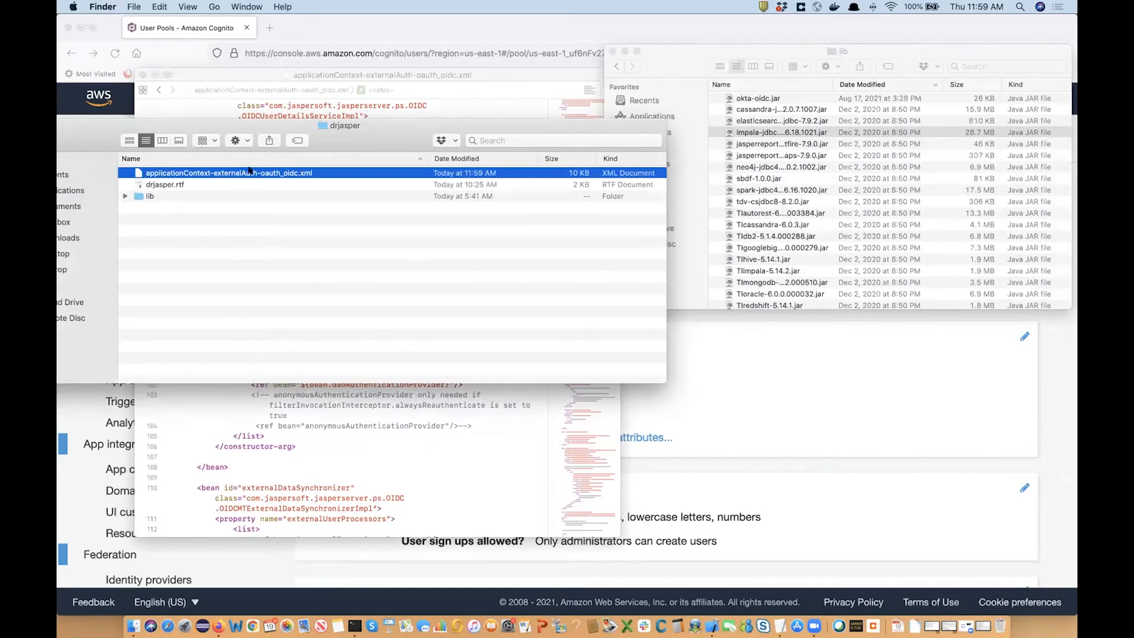
Copy applicationContext-externalAuth-oauth_oidc.xml into the WEB-INF folder, replacing the older copy there.
right_click(248, 171)
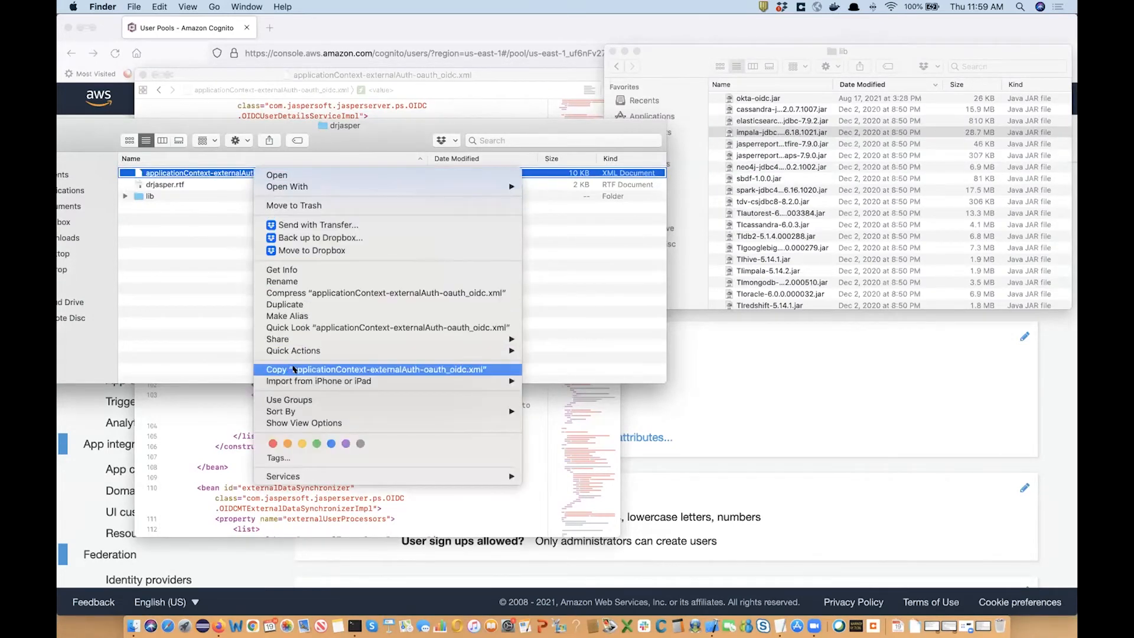
left_click(331, 370)
left_click(798, 202)
scroll(796, 203, "up", 3)
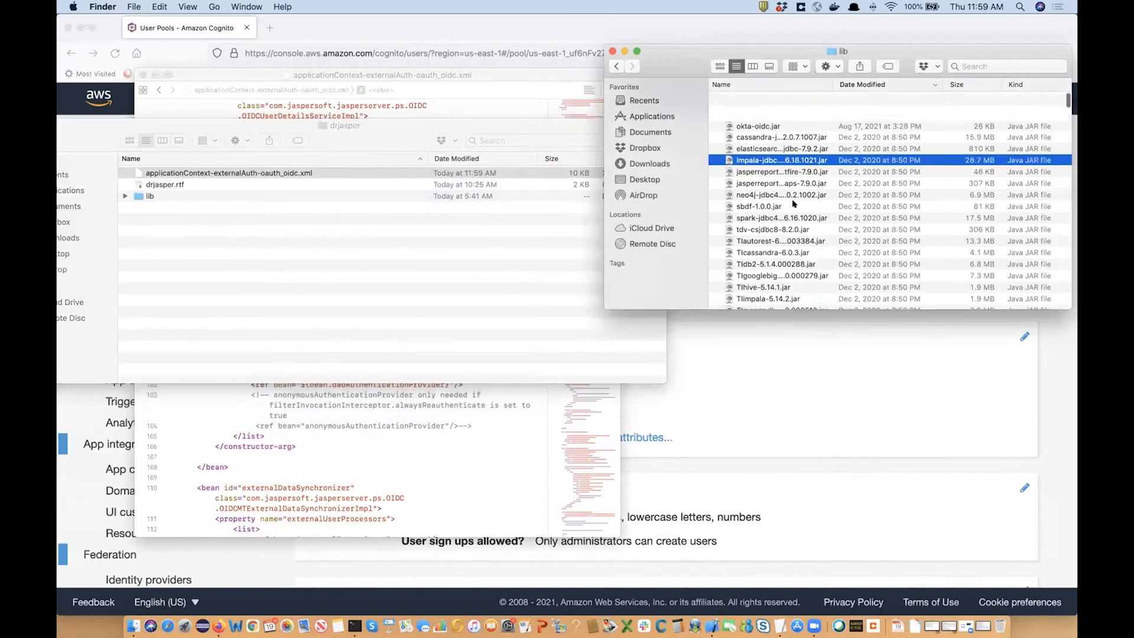
right_click(837, 50)
left_click(839, 62)
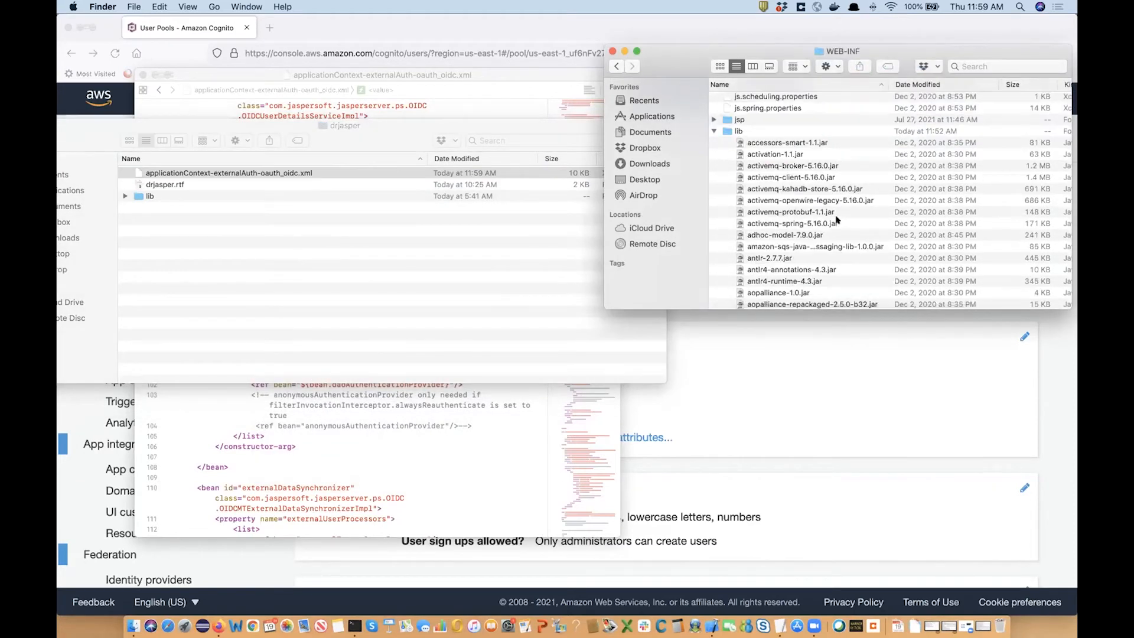
key("super+v")
left_click(569, 107)
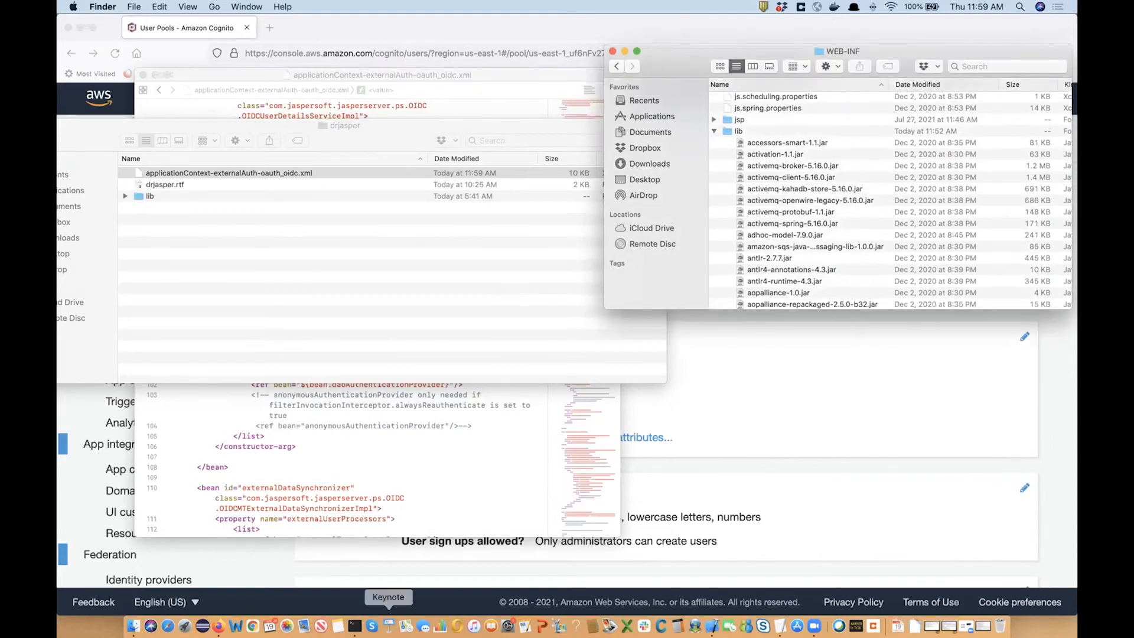
left_click(354, 626)
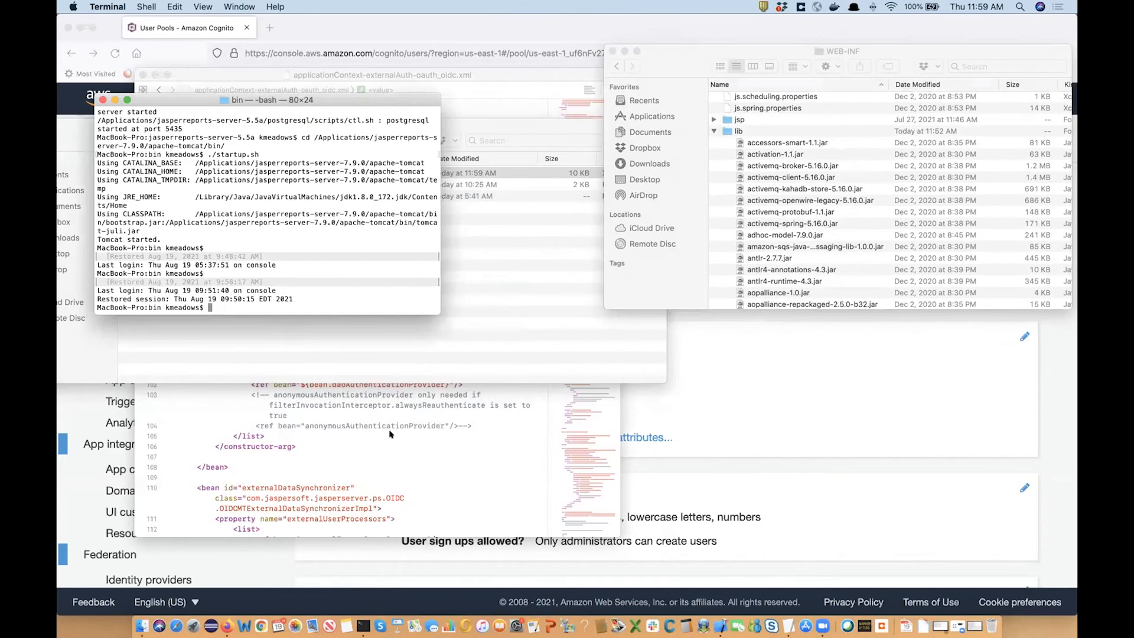
Check the apache-tomcat bin folder with ls and pwd, then run ./startup.sh to start Tomcat.
type("ls")
key("Return")
type("pwd")
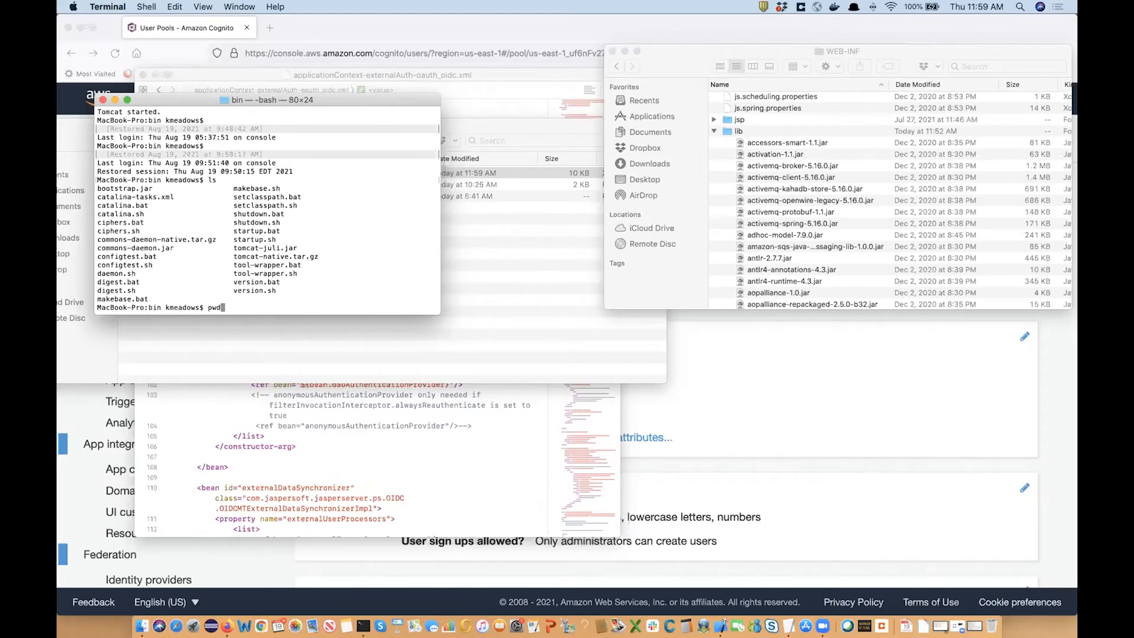
key("Return")
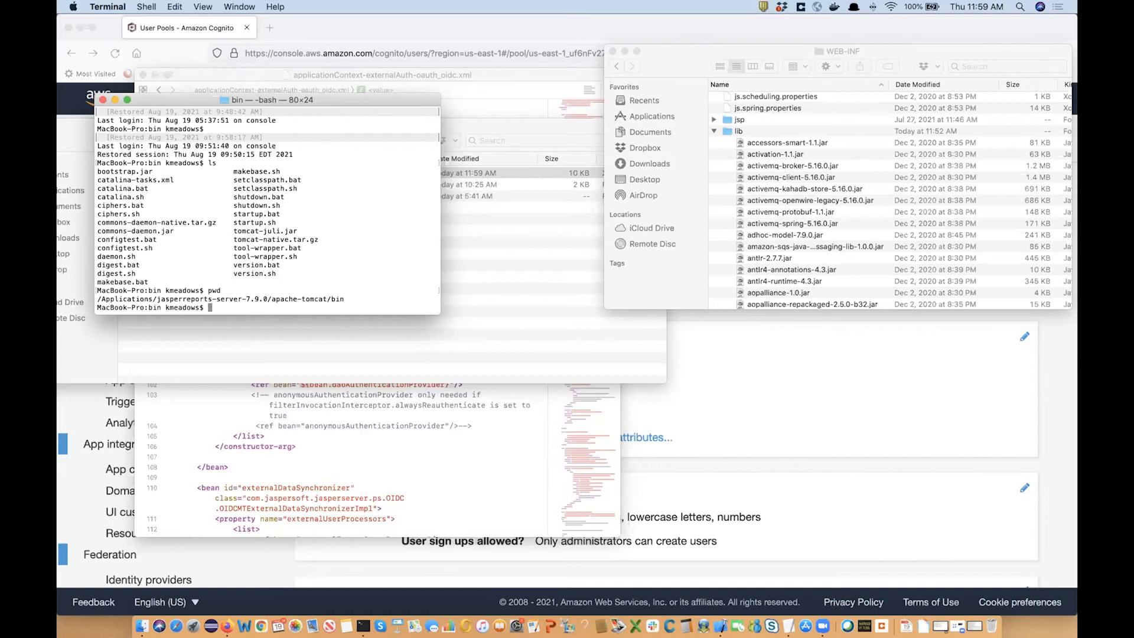
type("./startup.sh")
key("Return")
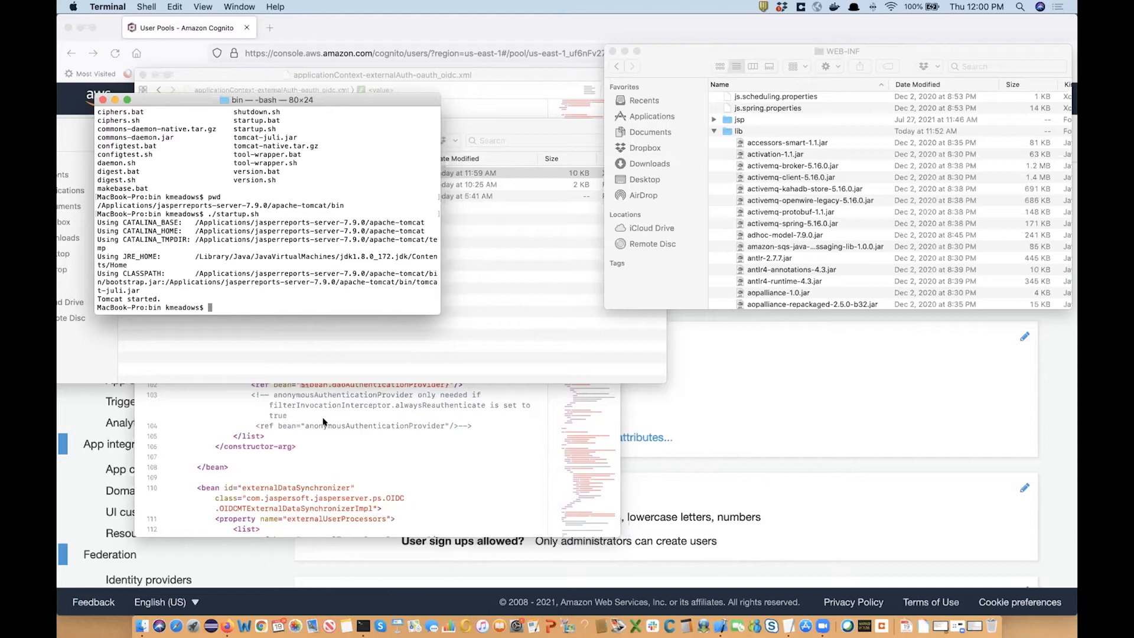
In Users and groups, start a new user drjasper with a temporary password and no invitation.
left_click(297, 560)
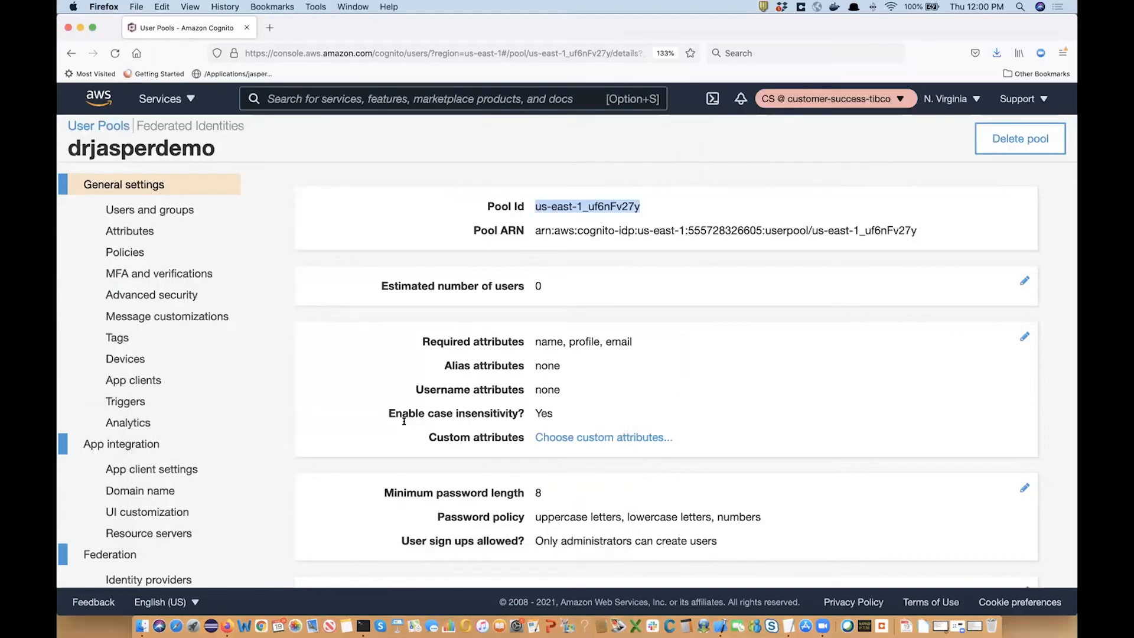
left_click(164, 210)
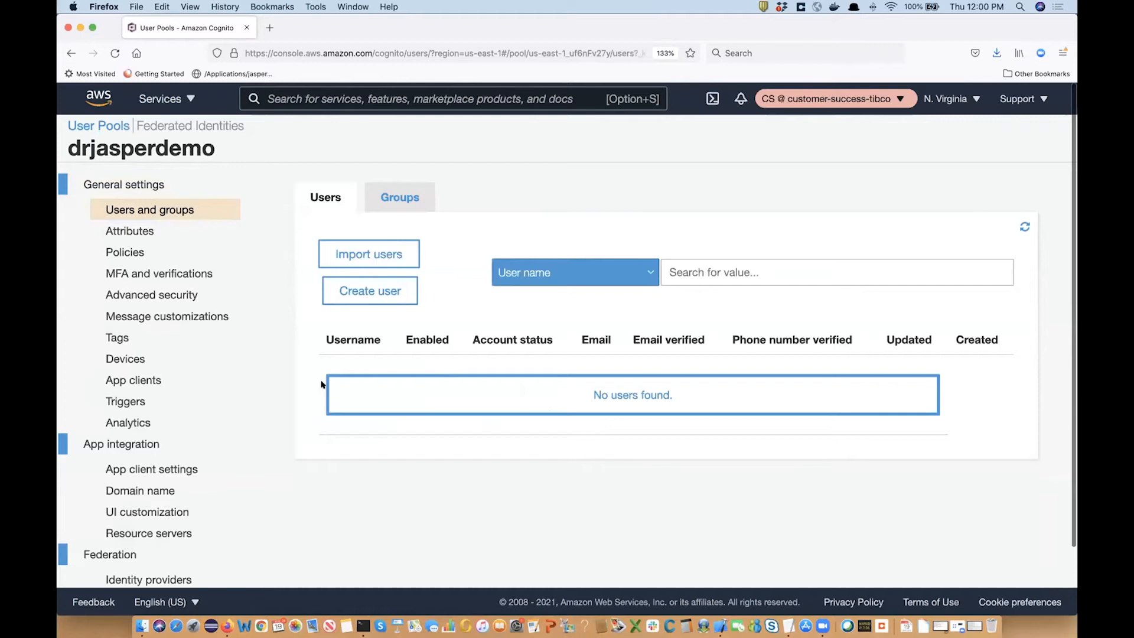
left_click(367, 292)
left_click(449, 236)
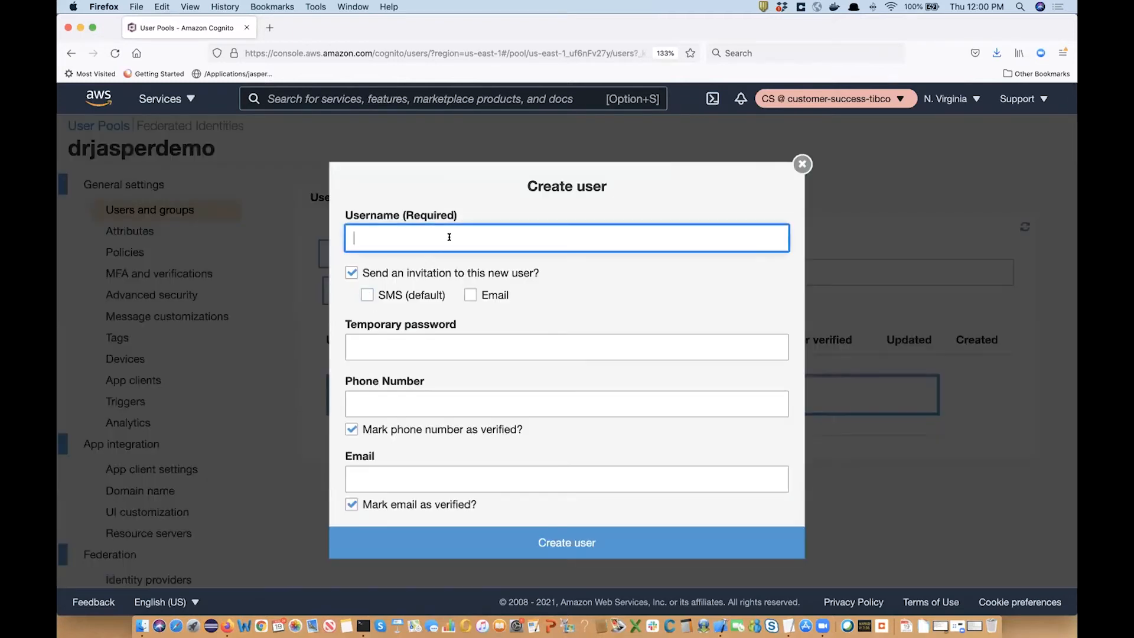
type("drjasper")
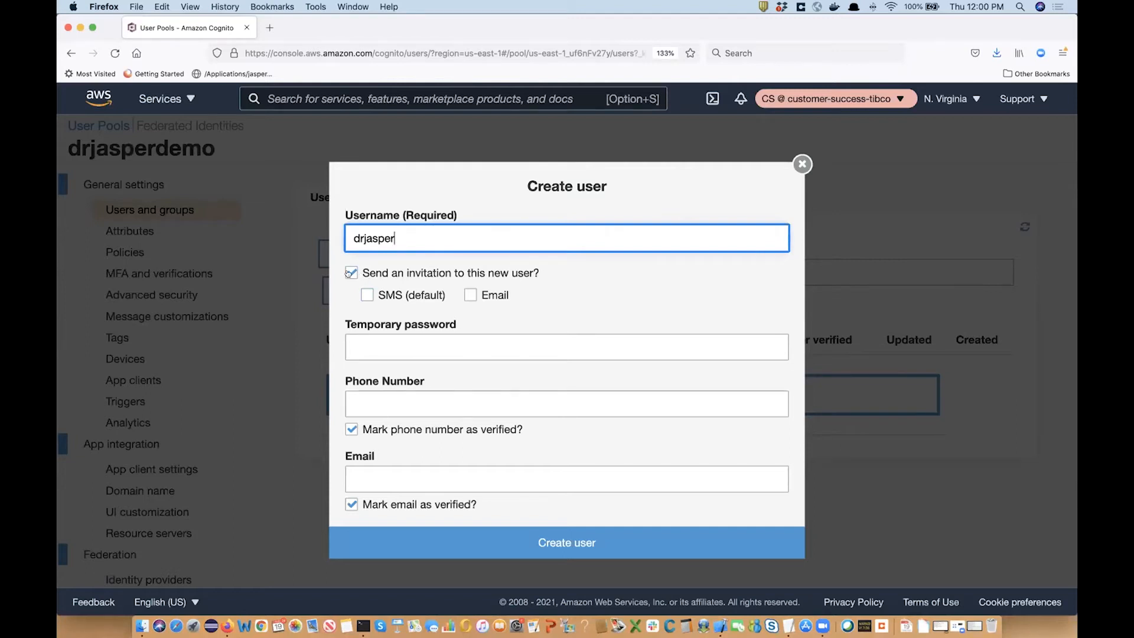
left_click(351, 272)
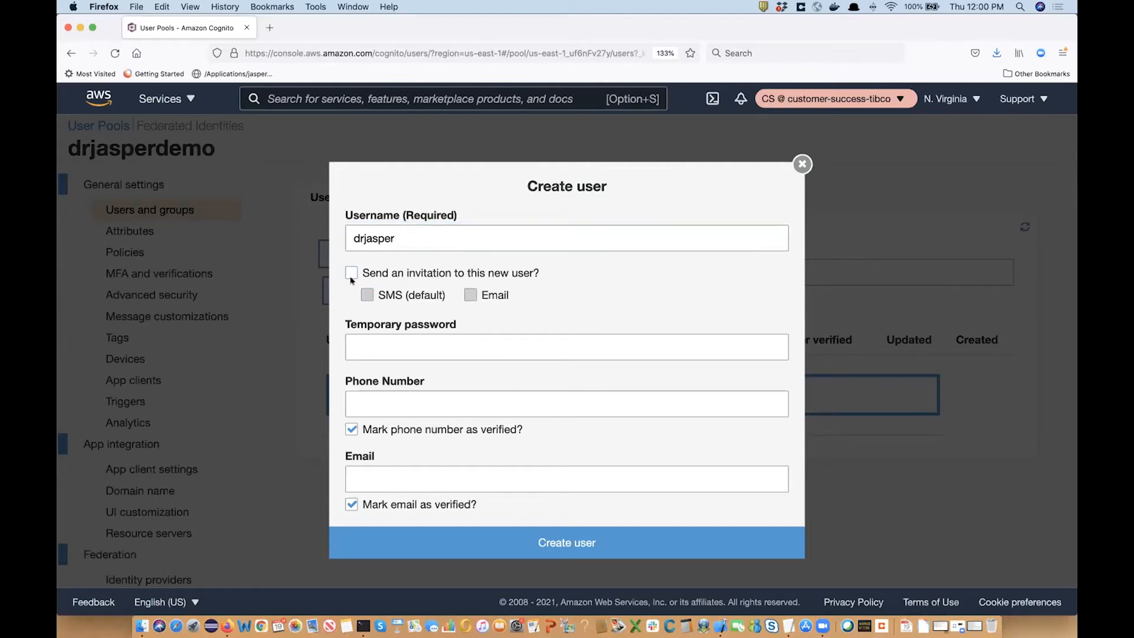
left_click(390, 345)
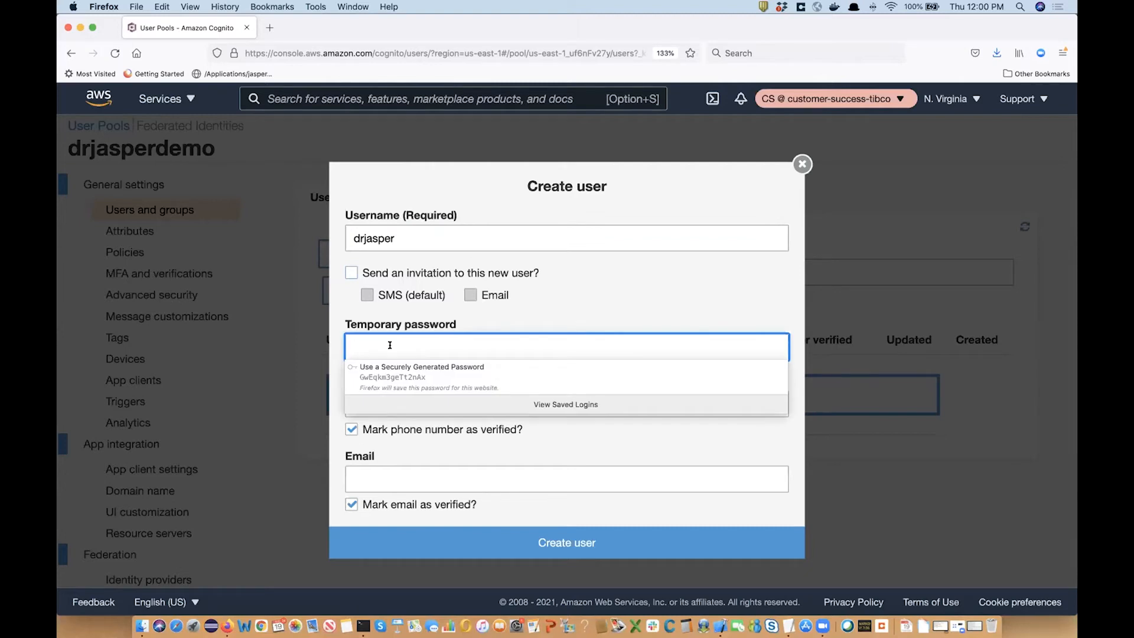
type("••••")
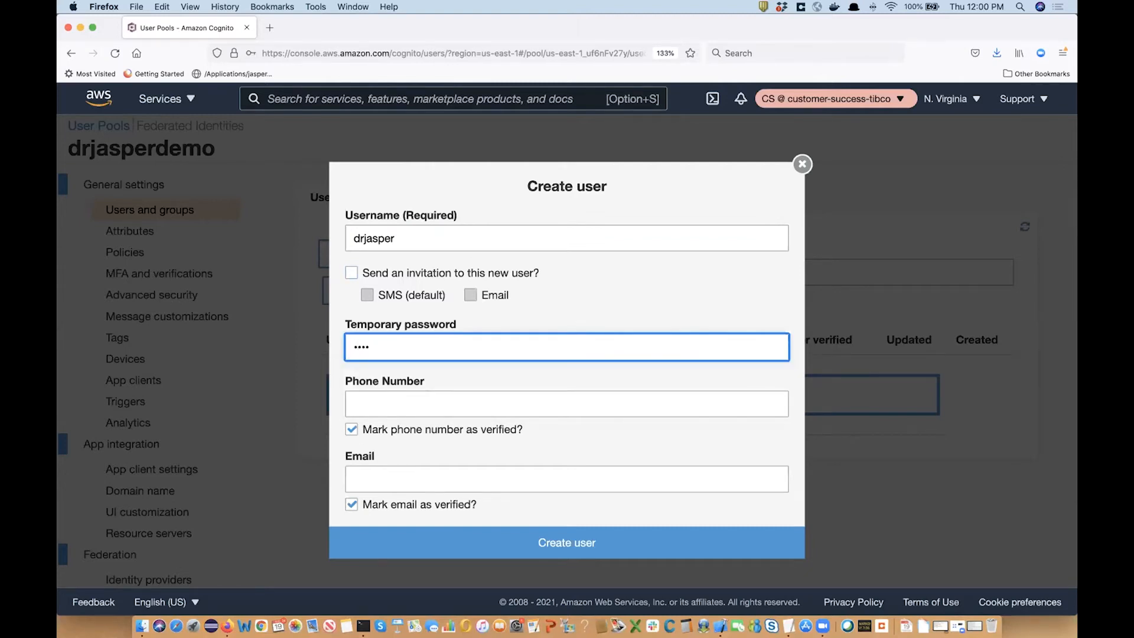
Untick phone and email verified, lengthen the temporary password, and create the user.
left_click(352, 428)
scroll(400, 473, "down", 2)
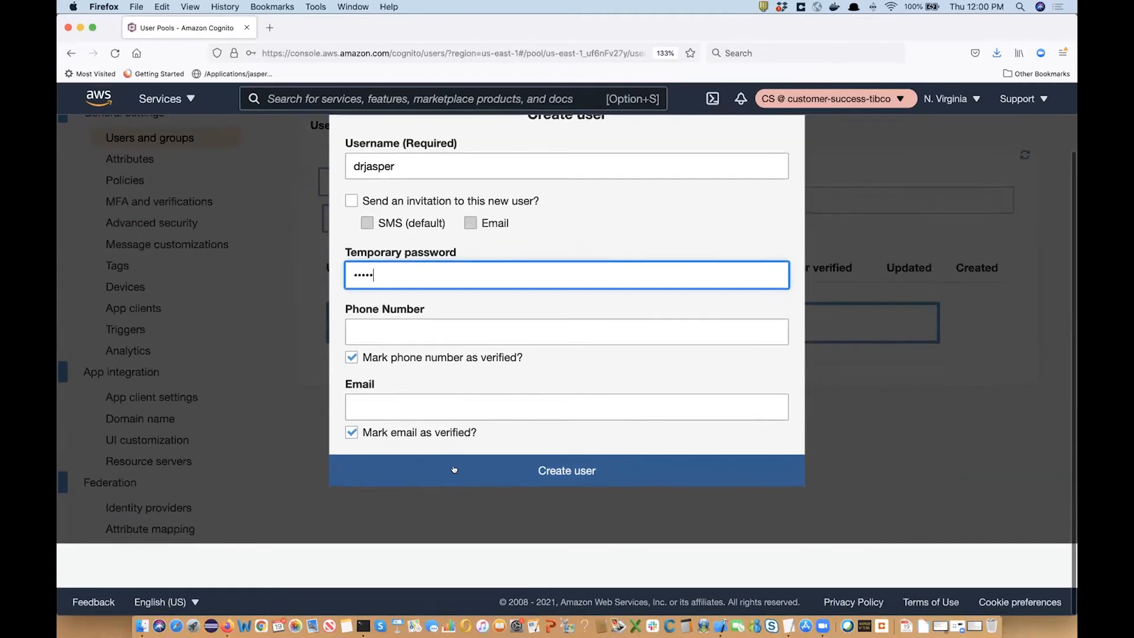
left_click(454, 469)
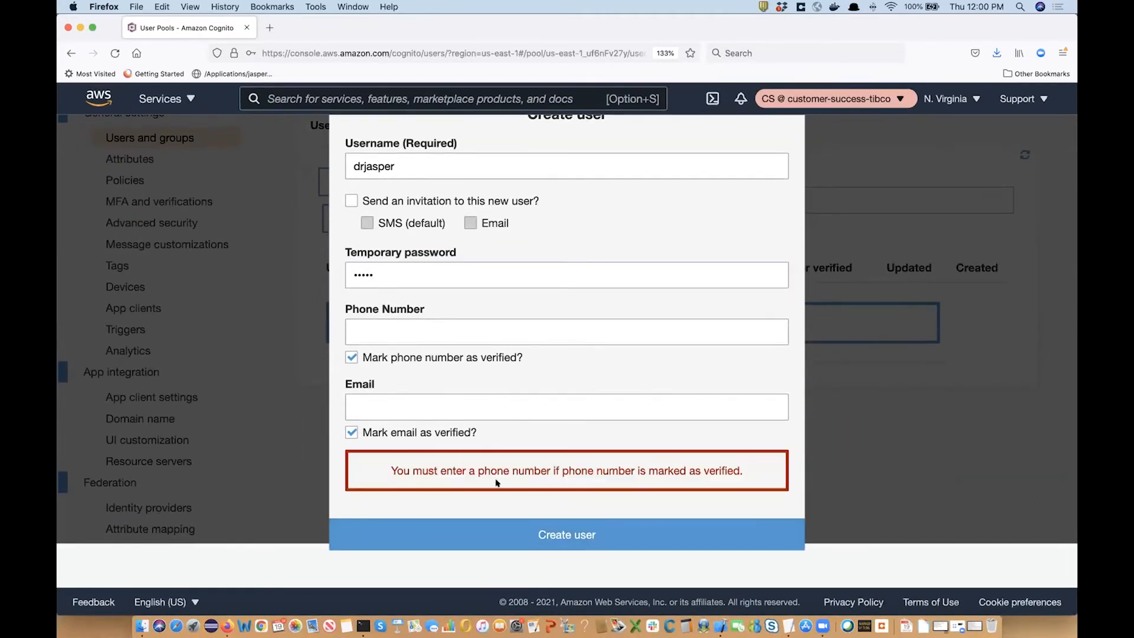
left_click(352, 358)
left_click(351, 433)
left_click(521, 543)
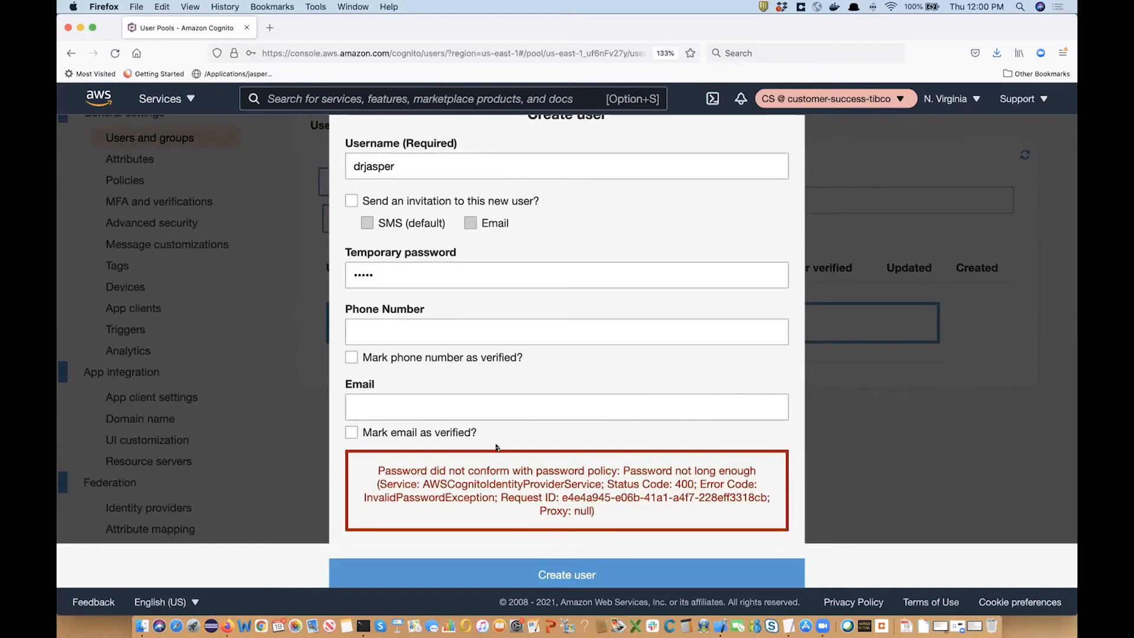
left_click_drag(413, 275, 324, 271)
type("••••")
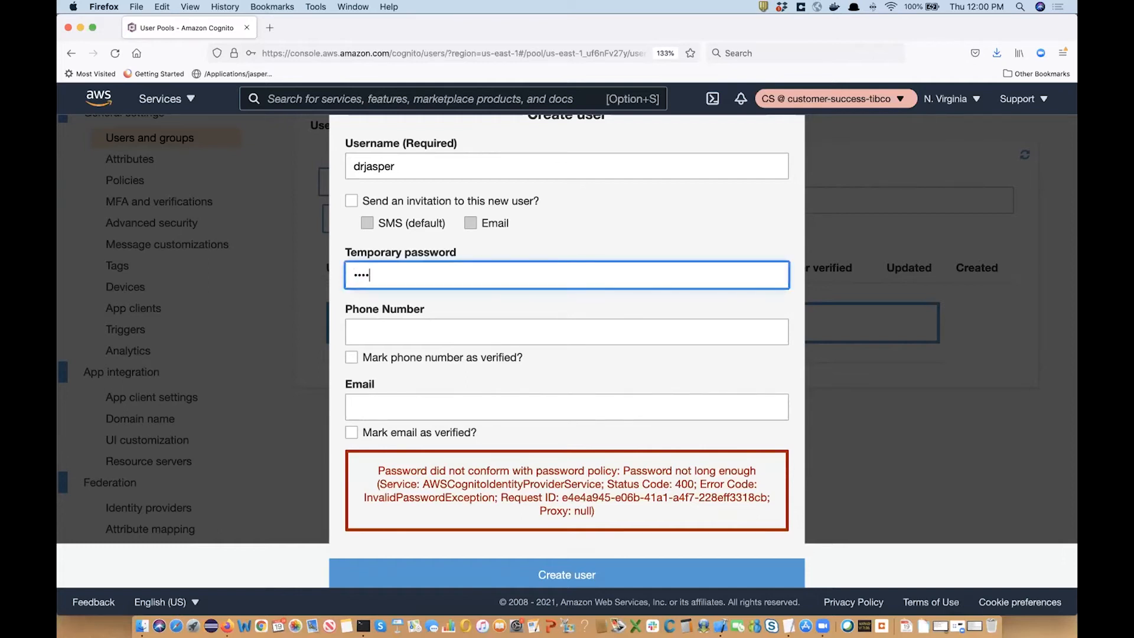
type("••••••••")
left_click(496, 574)
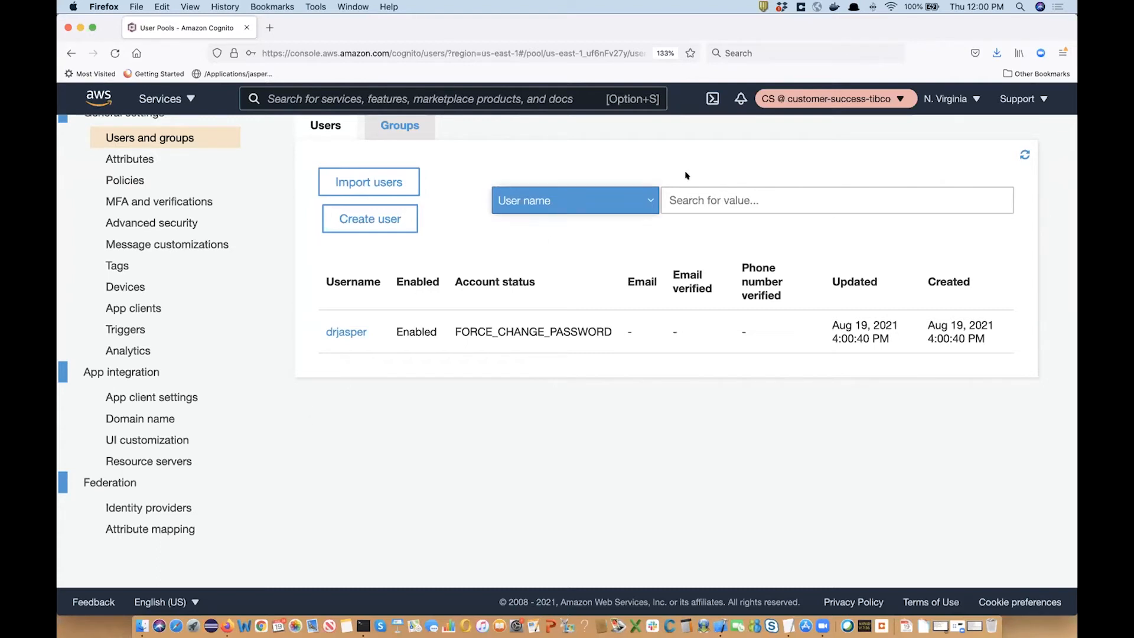
Load localhost:8080/jasperserver-pro/ in a new Firefox tab to reach the login page.
left_click_drag(703, 34, 694, 74)
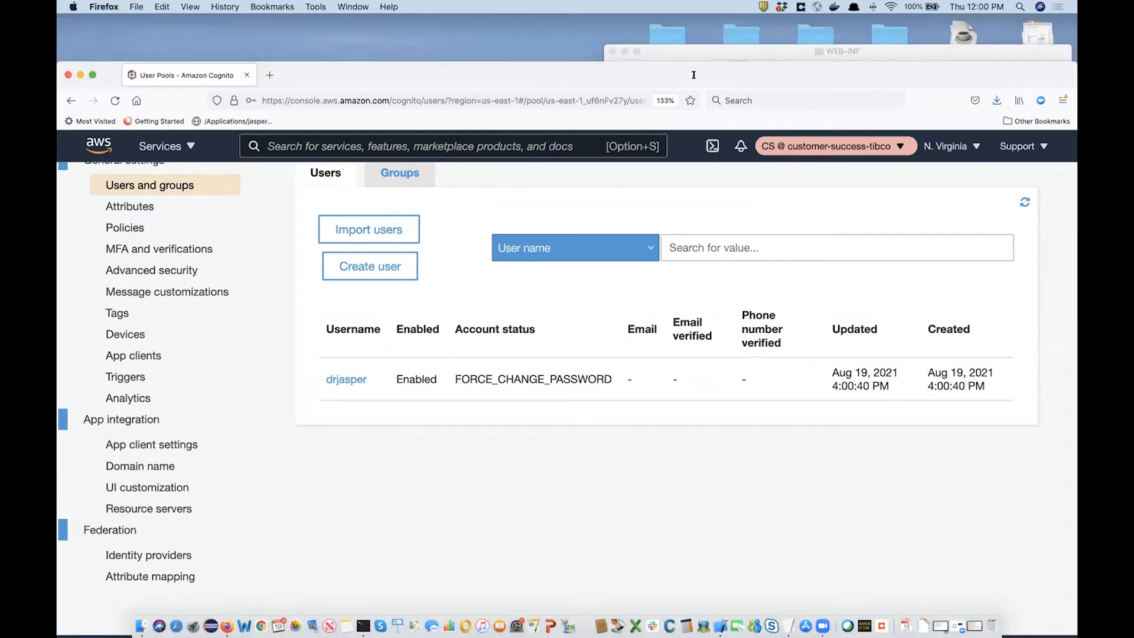
left_click(270, 74)
type("loc")
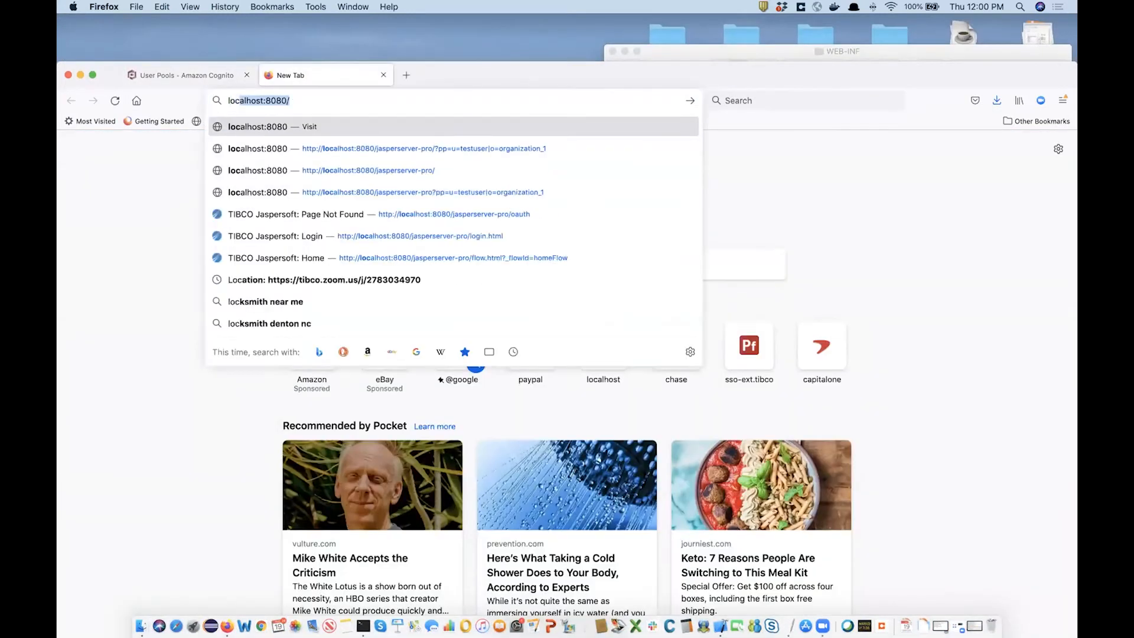
left_click(324, 171)
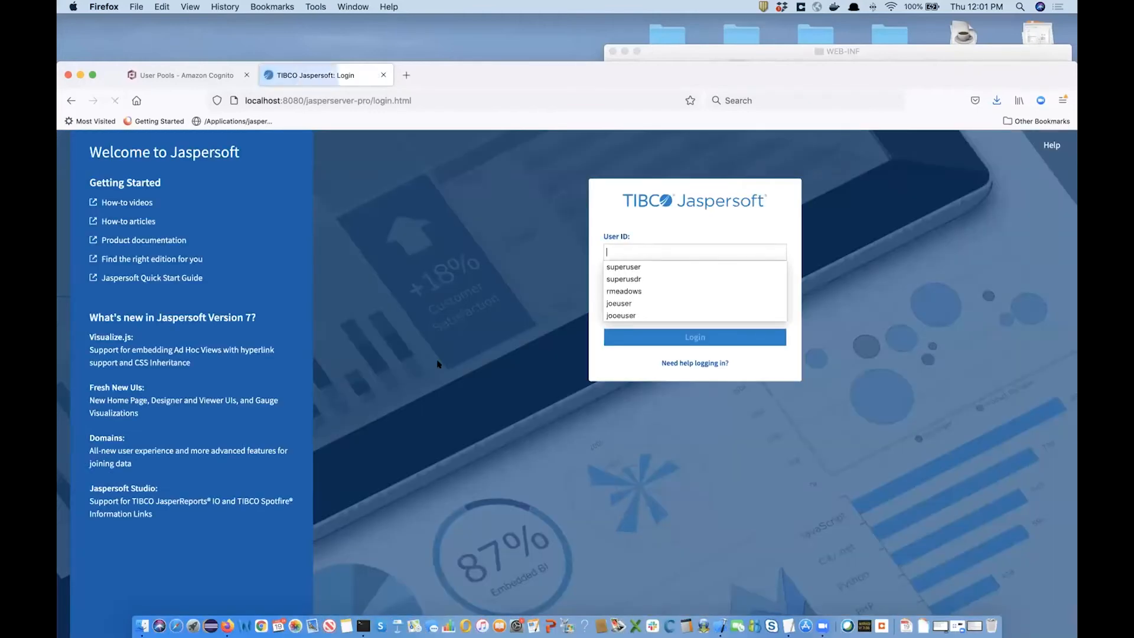
Replace login.html with oauth at the end of the server URL and load it.
left_click(373, 93)
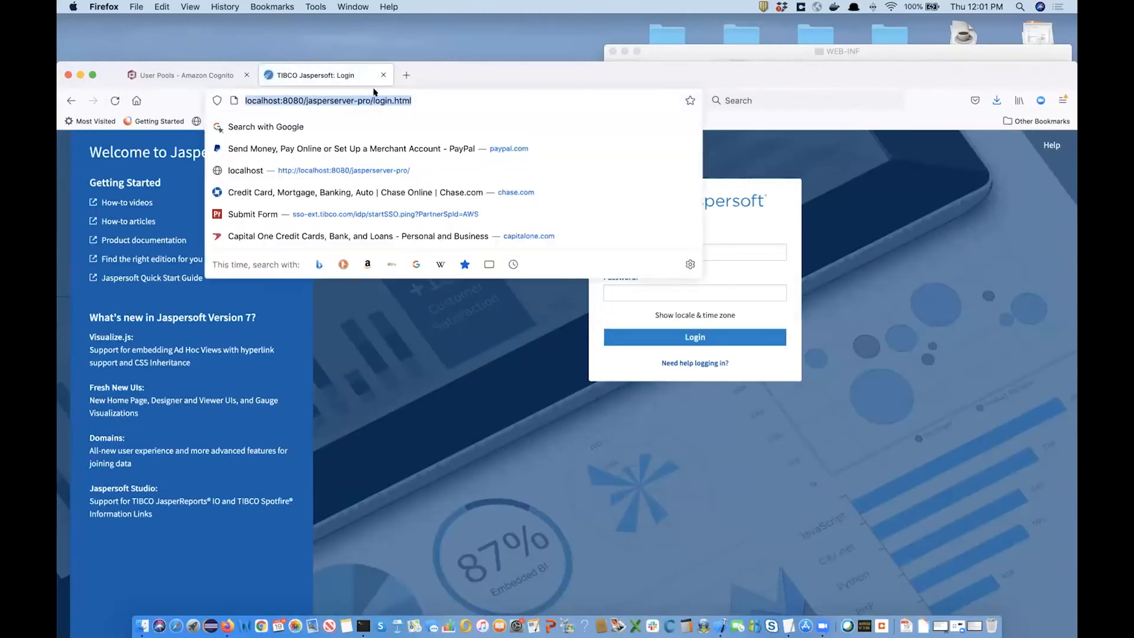
left_click(373, 93)
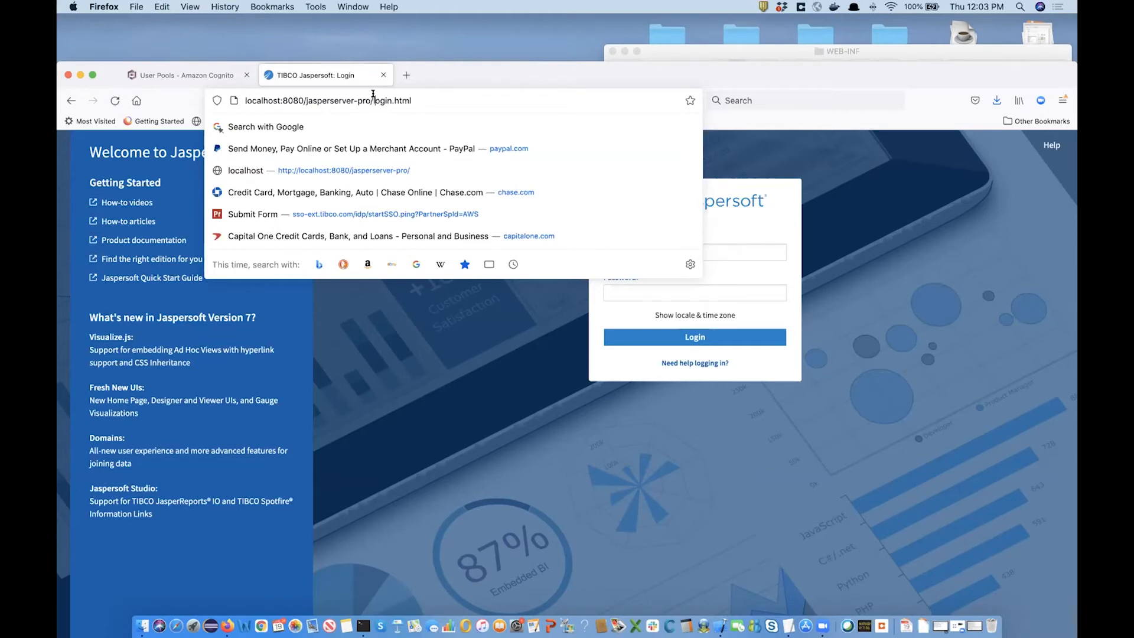
left_click_drag(373, 98, 432, 98)
type("l")
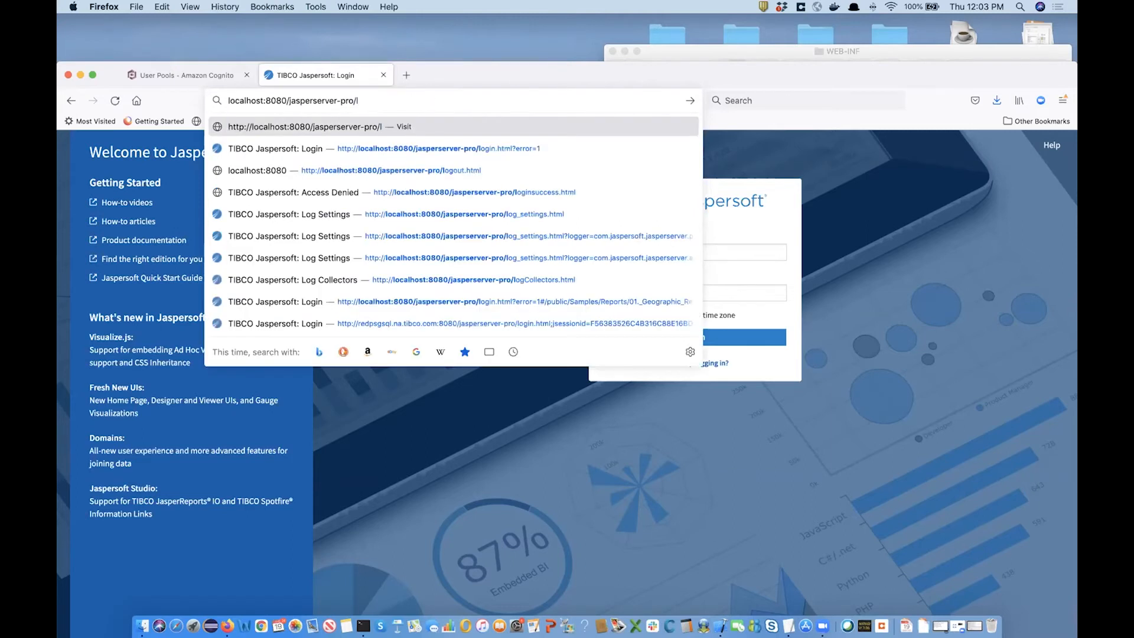
key("BackSpace")
type("ouath")
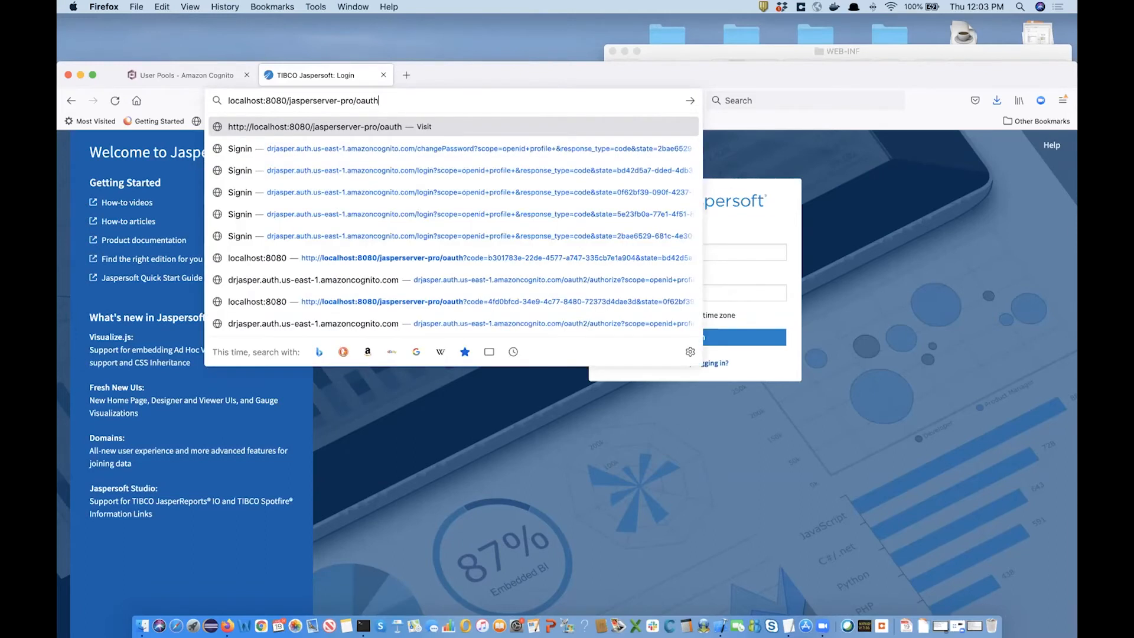
key("Return")
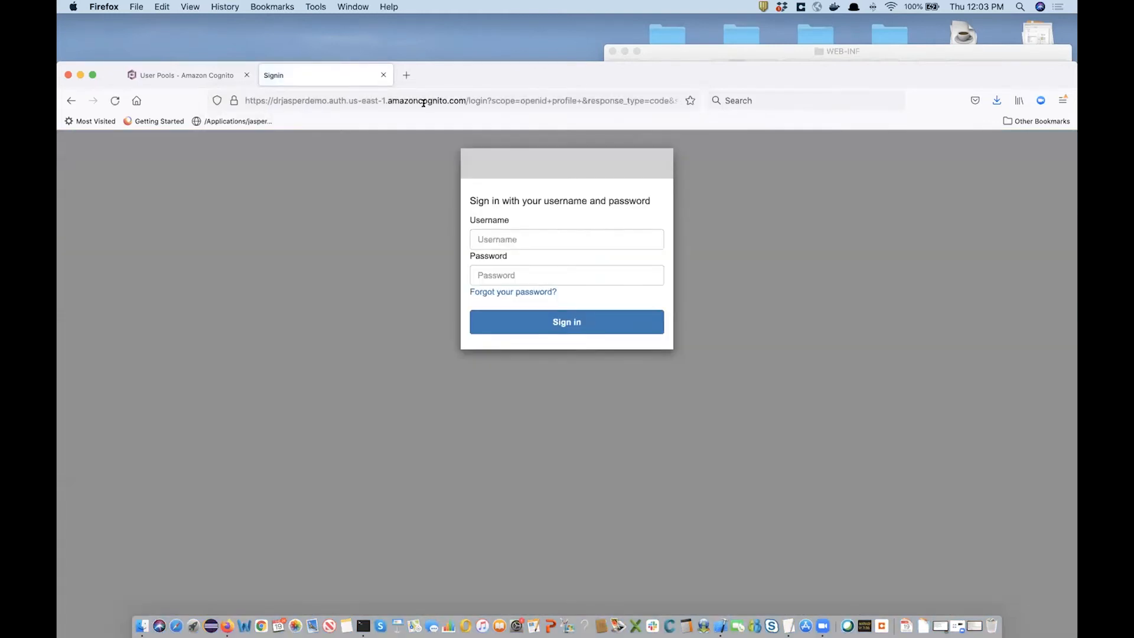
Sign in on the Cognito page as drjasper with the temporary password, declining to save the login.
left_click(510, 231)
type("drjasper")
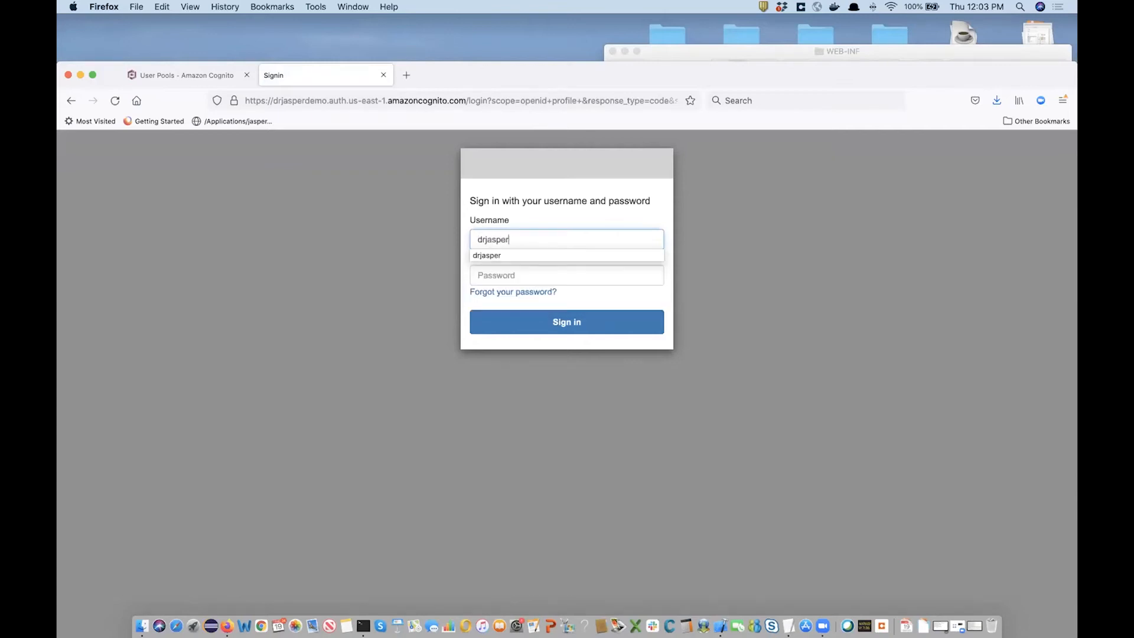
key("Tab")
type("••••••••••••")
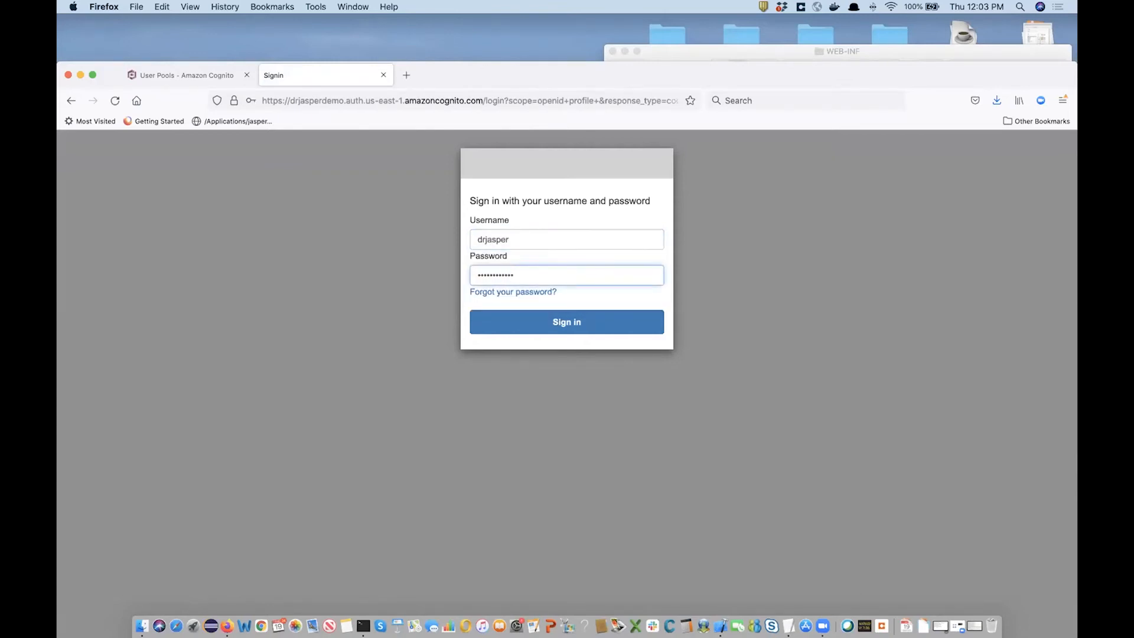
left_click(581, 319)
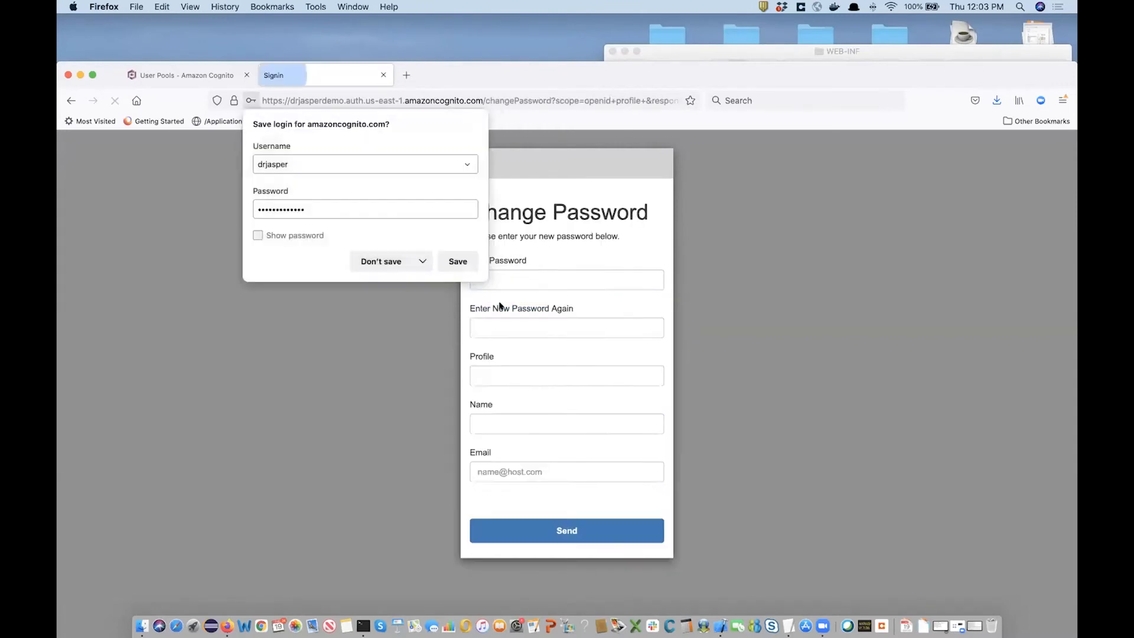
left_click(381, 261)
Enter the new password and confirm it.
left_click(506, 280)
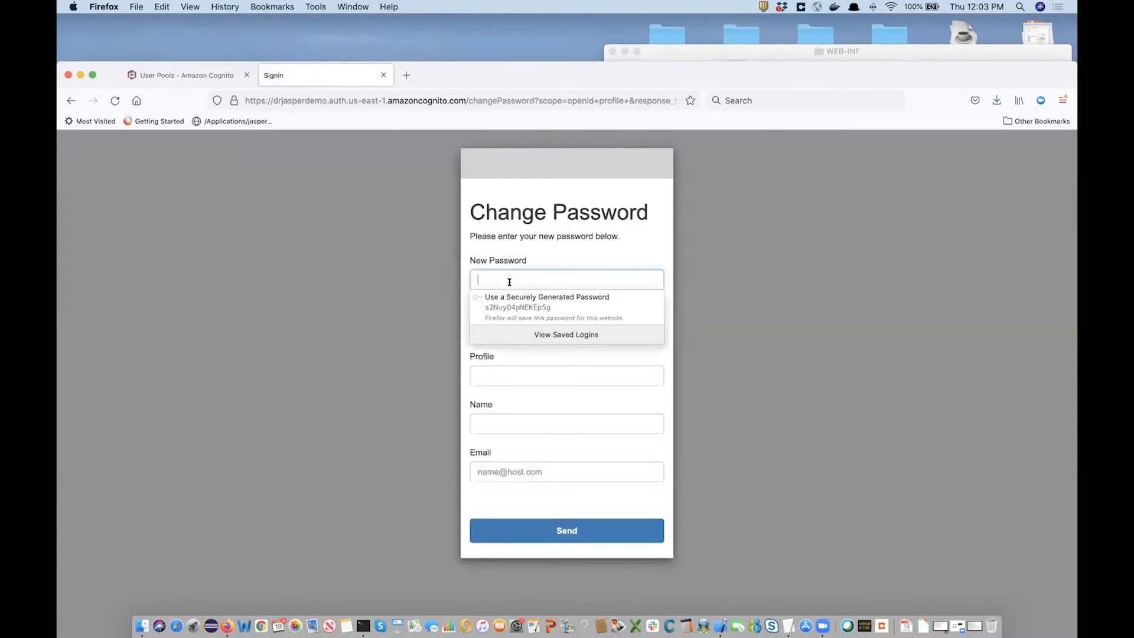
type("••••")
key("BackSpace")
key("BackSpace")
key("BackSpace")
key("BackSpace")
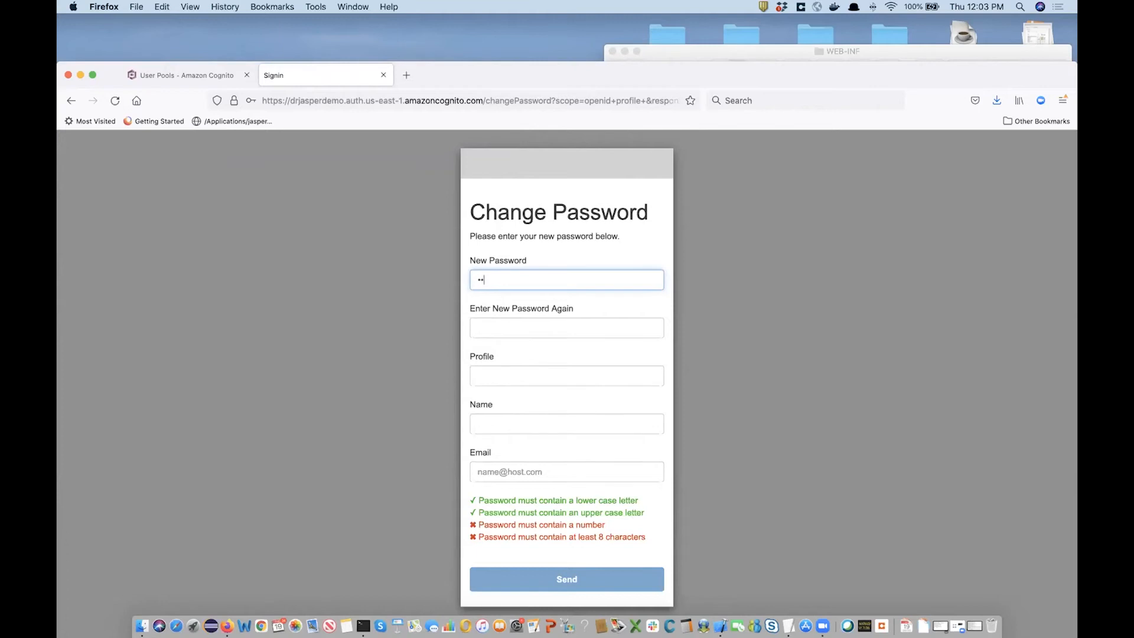
type("•••••••••••••")
key("Tab")
type("•••••••••••••")
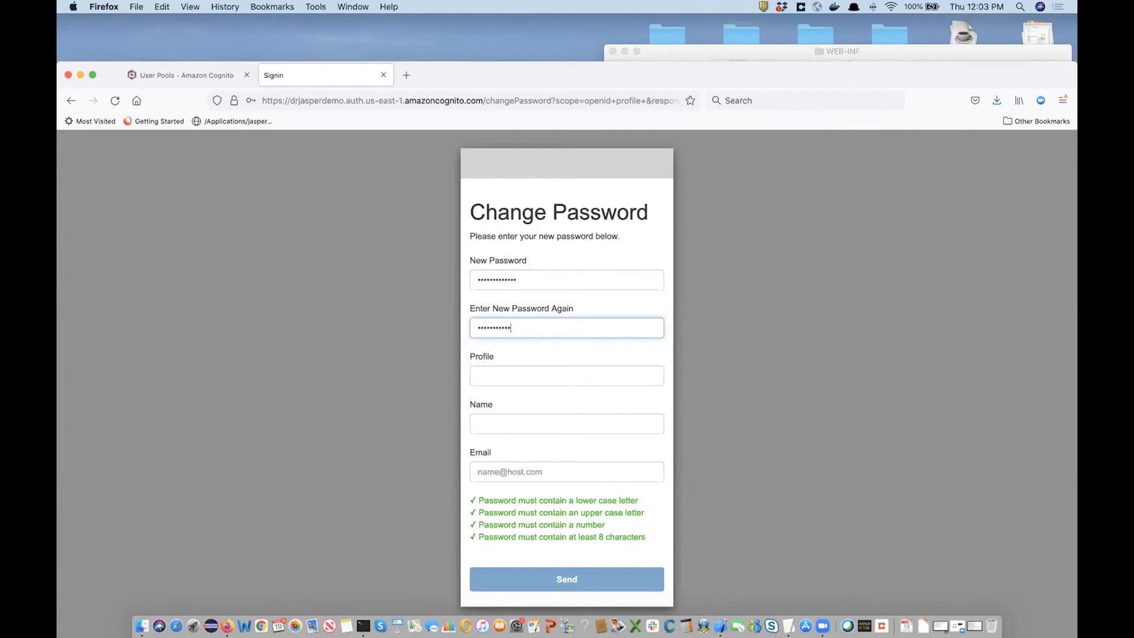
Fill Profile and Name with test and an email address, then submit the password change.
key("Tab")
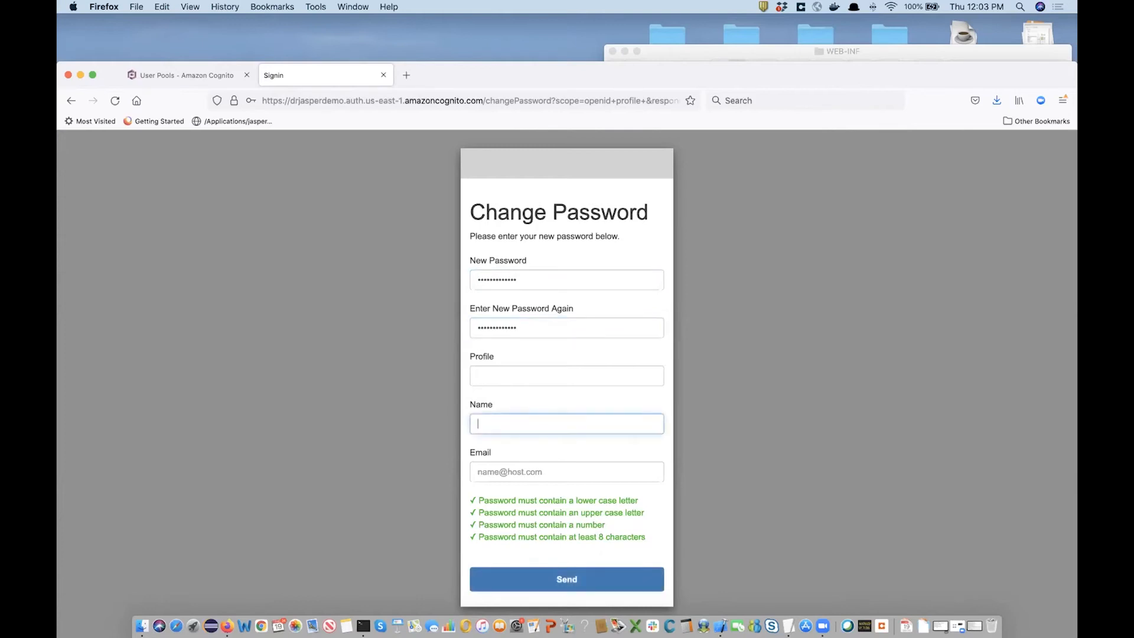
type("test")
key("Tab")
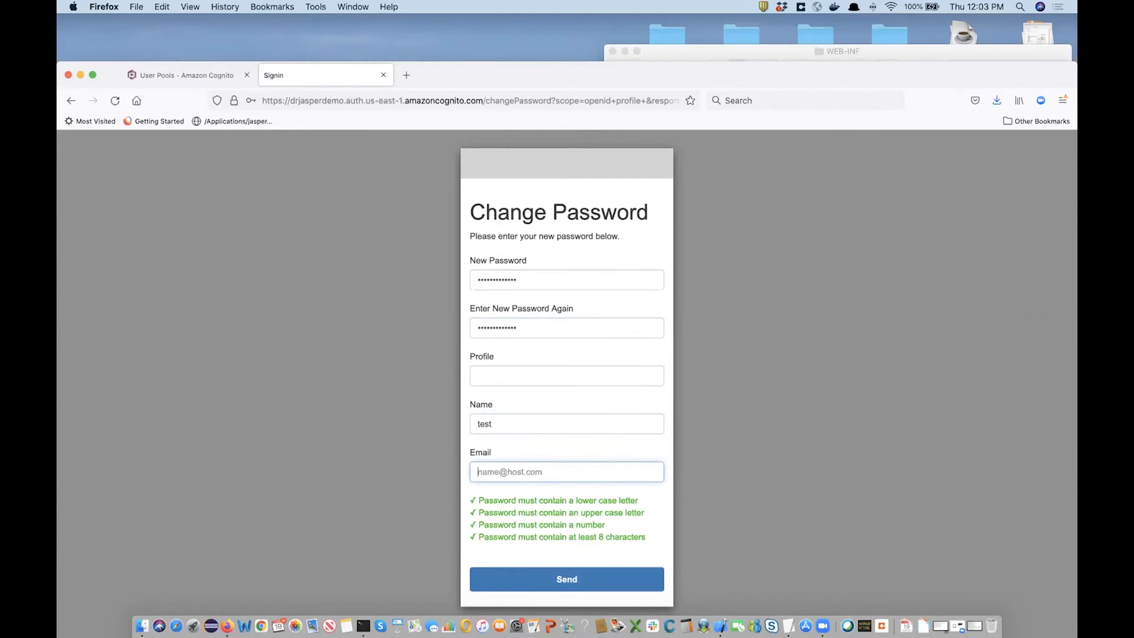
left_click(523, 580)
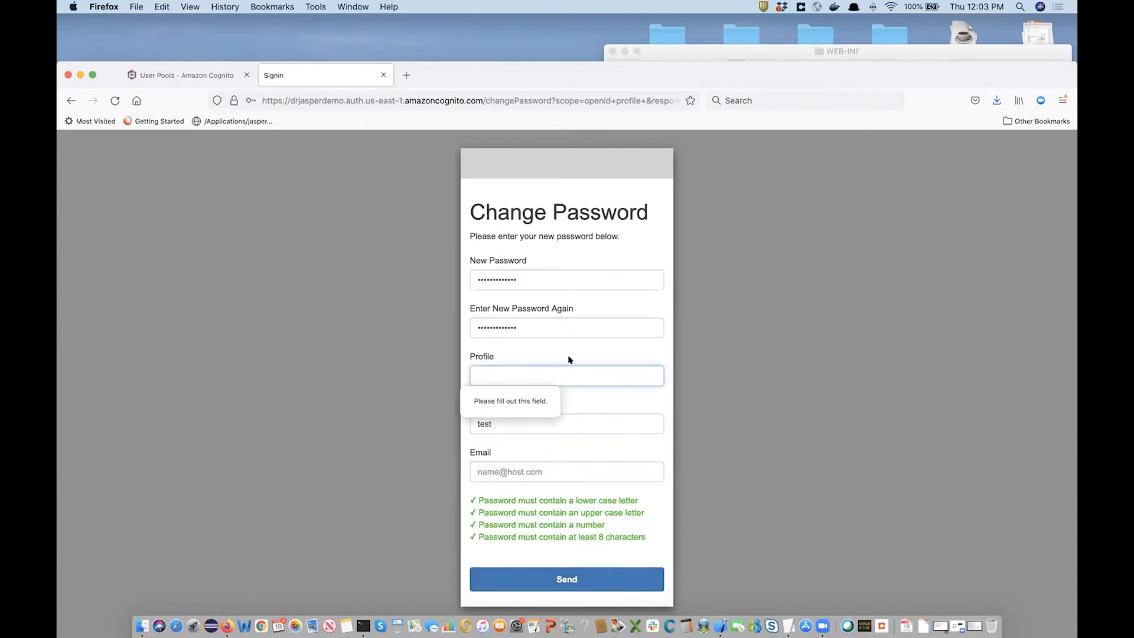
type("test")
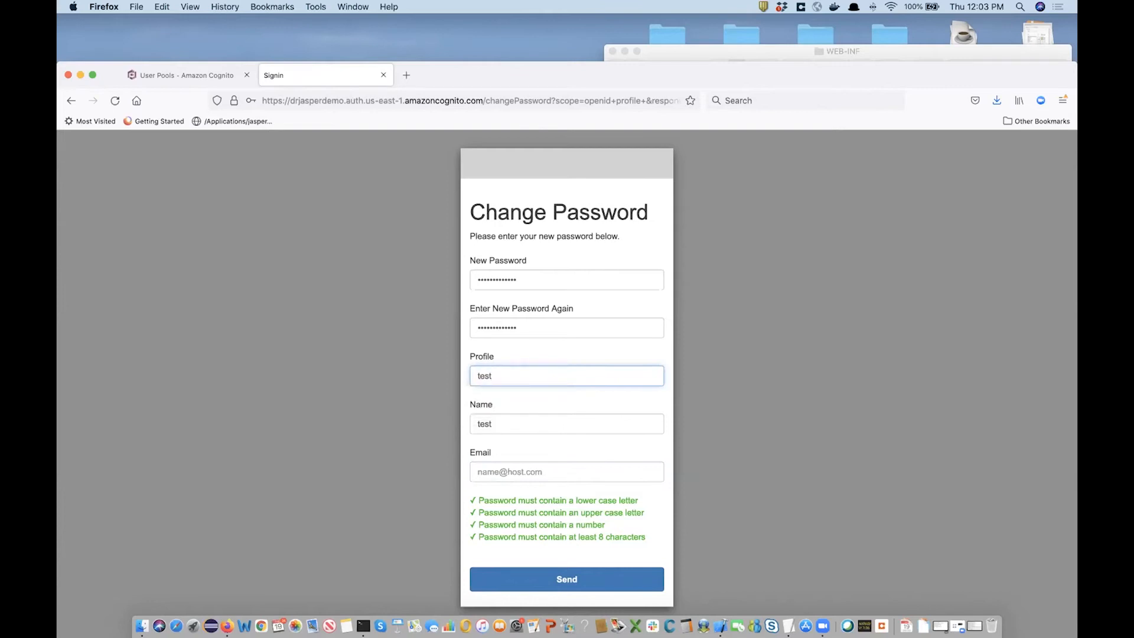
left_click(548, 573)
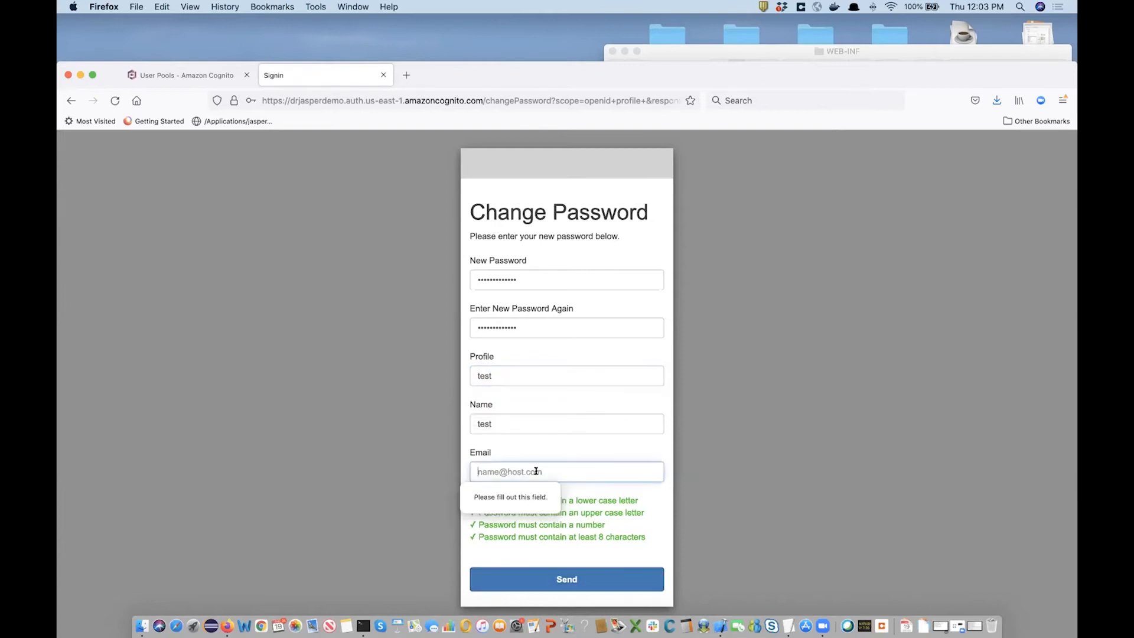
type("test@gmail.com")
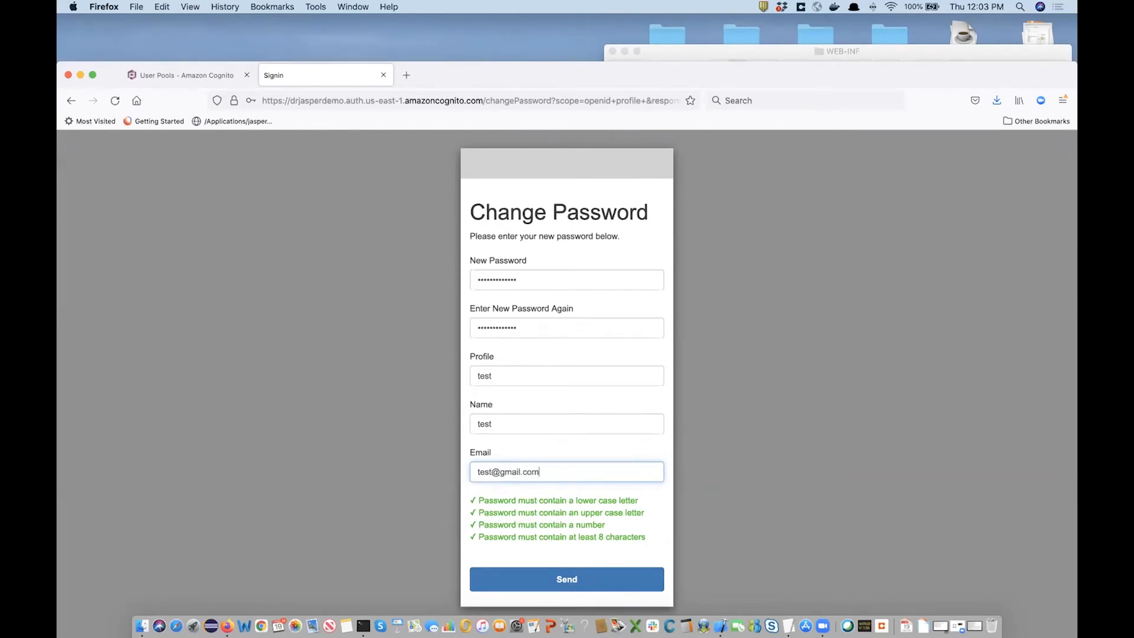
left_click(533, 581)
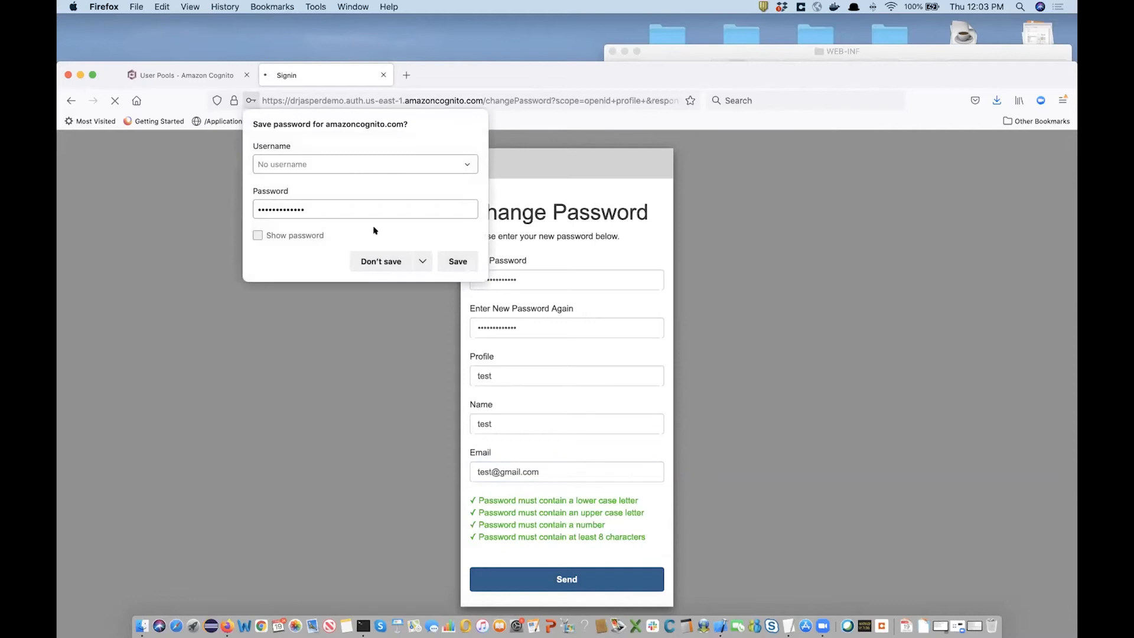
left_click(372, 260)
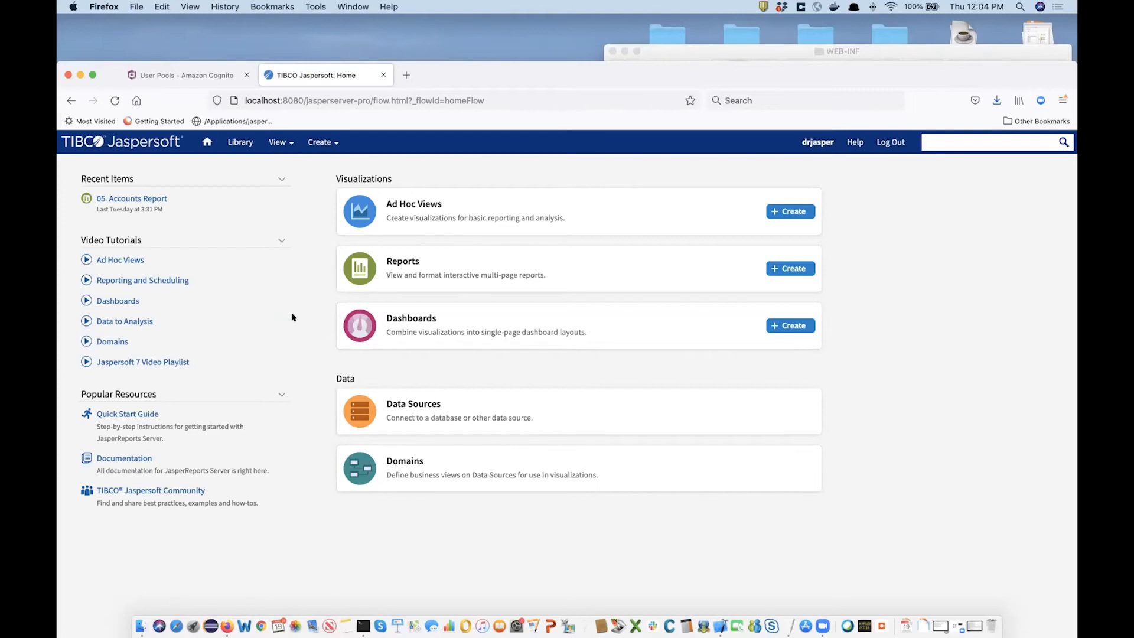
Open View > Repository and browse into Organization's Reports folder.
mouse_move(279, 142)
left_click(289, 182)
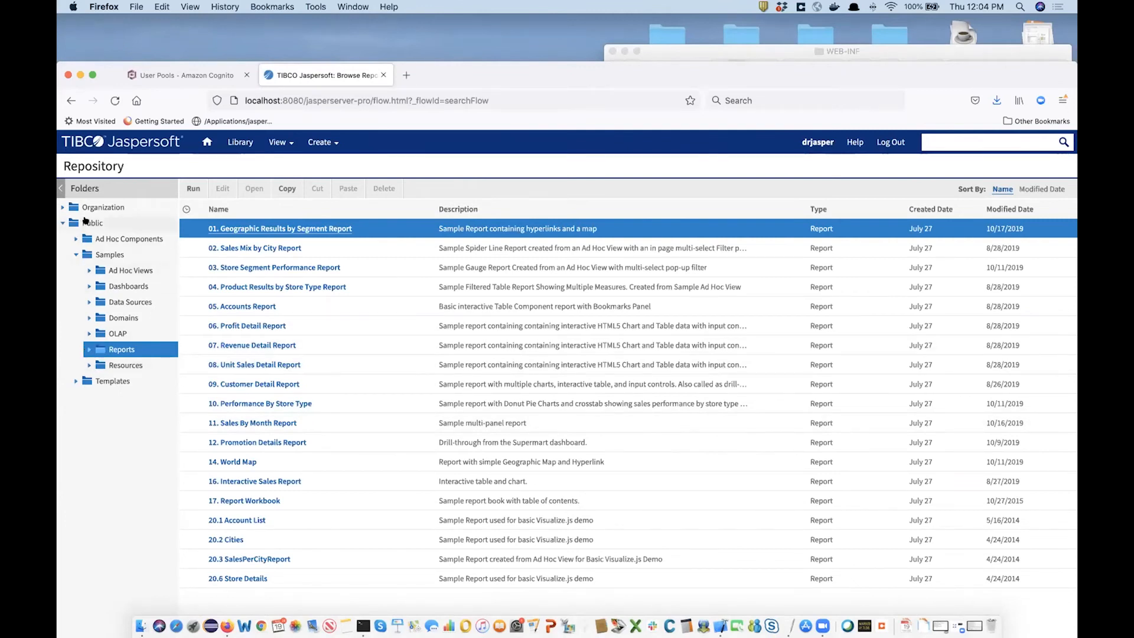
left_click(65, 205)
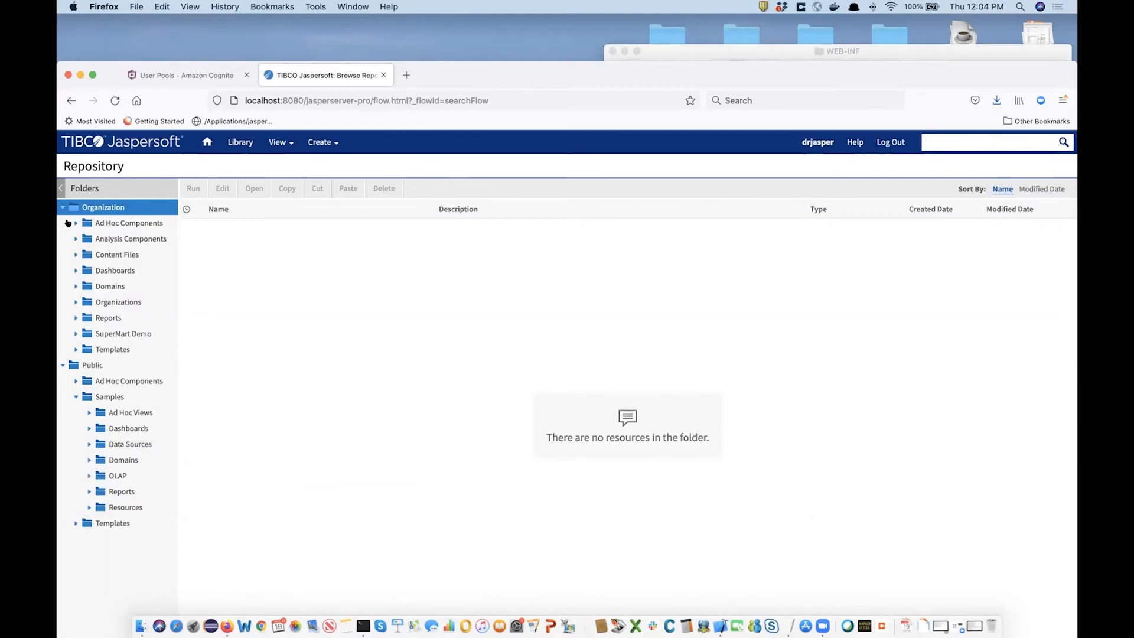
left_click(76, 318)
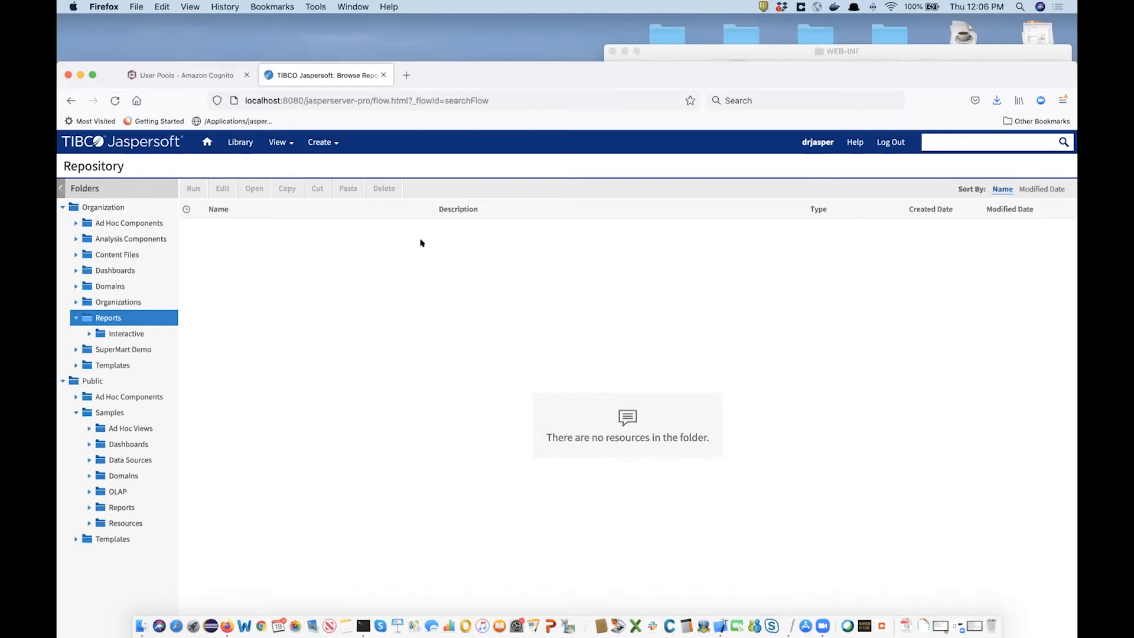
Review the drjasperdemo user pool's attributes in Cognito.
left_click(198, 76)
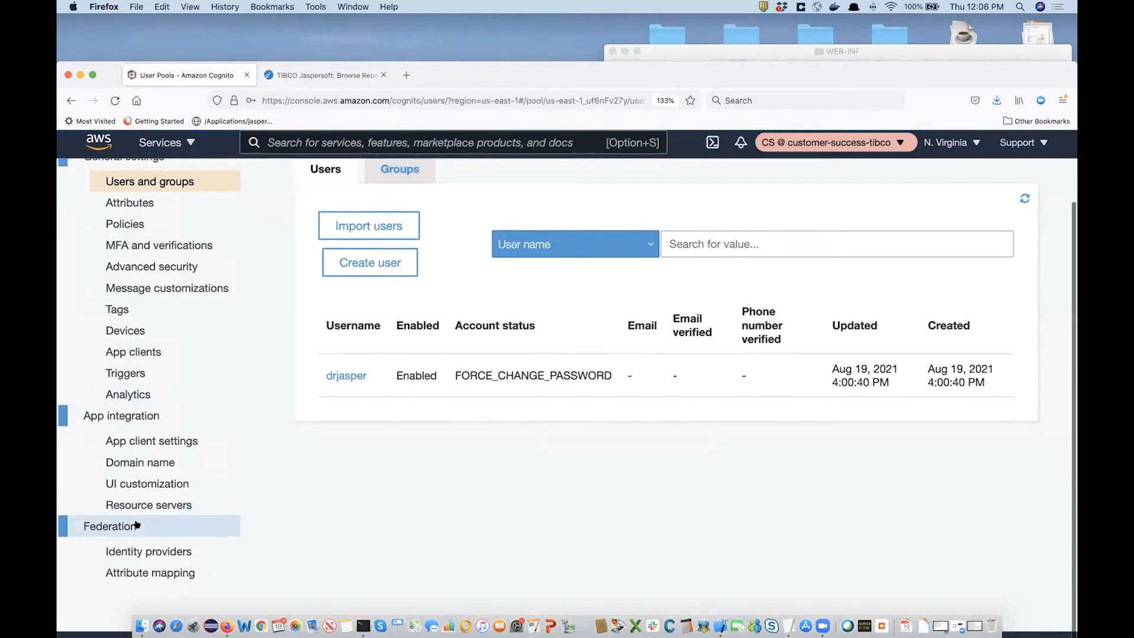
left_click(151, 206)
scroll(423, 428, "down", 5)
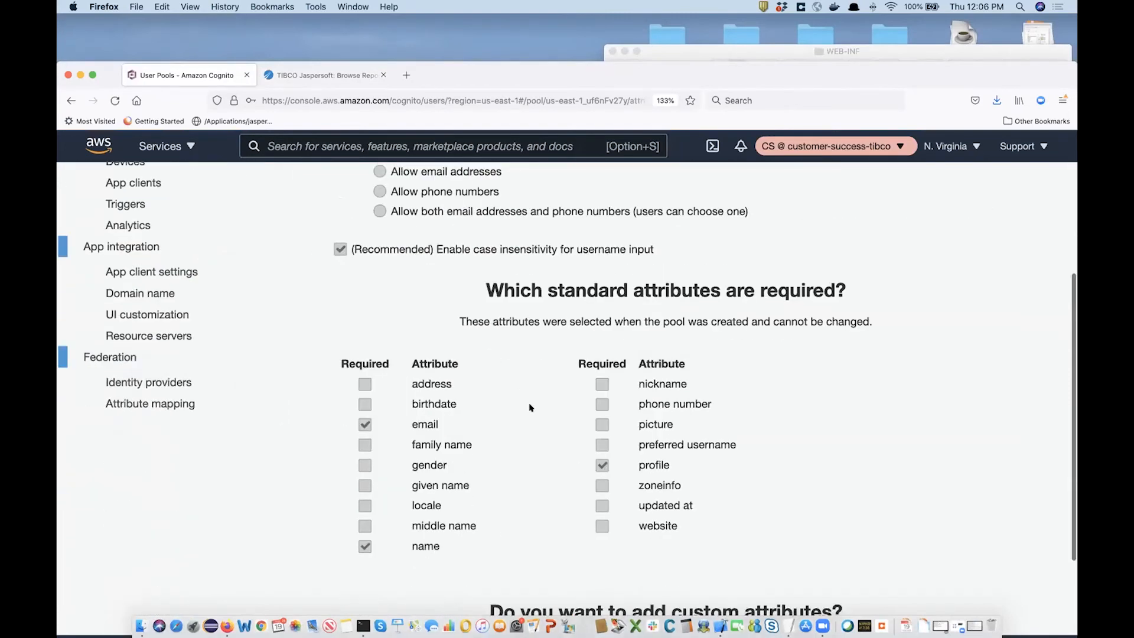
scroll(529, 406, "down", 4)
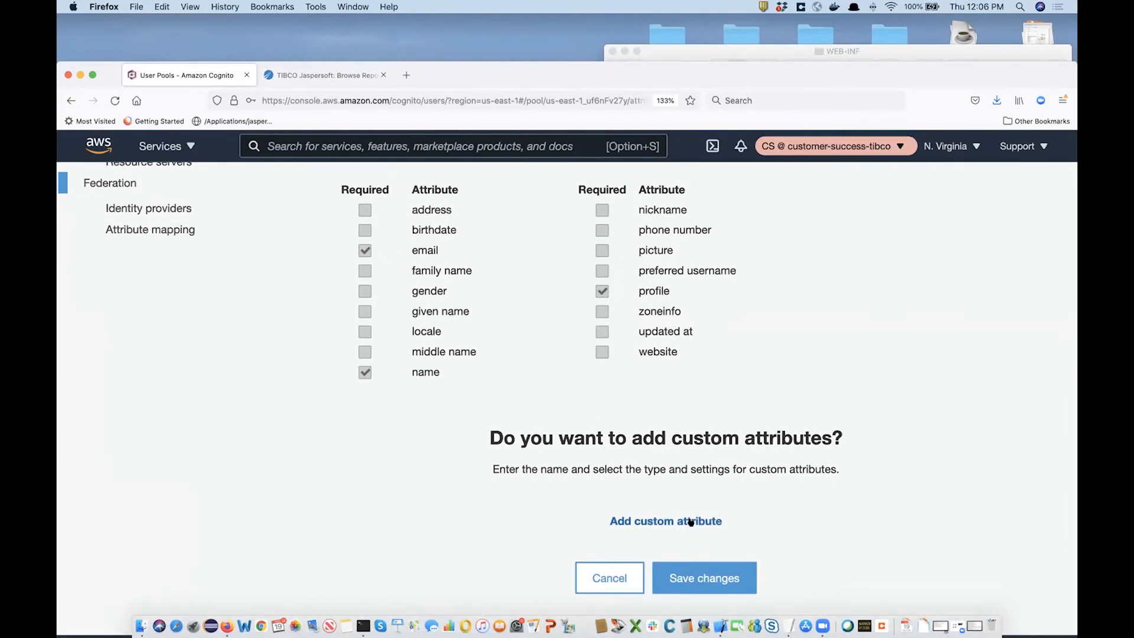
scroll(370, 405, "up", 6)
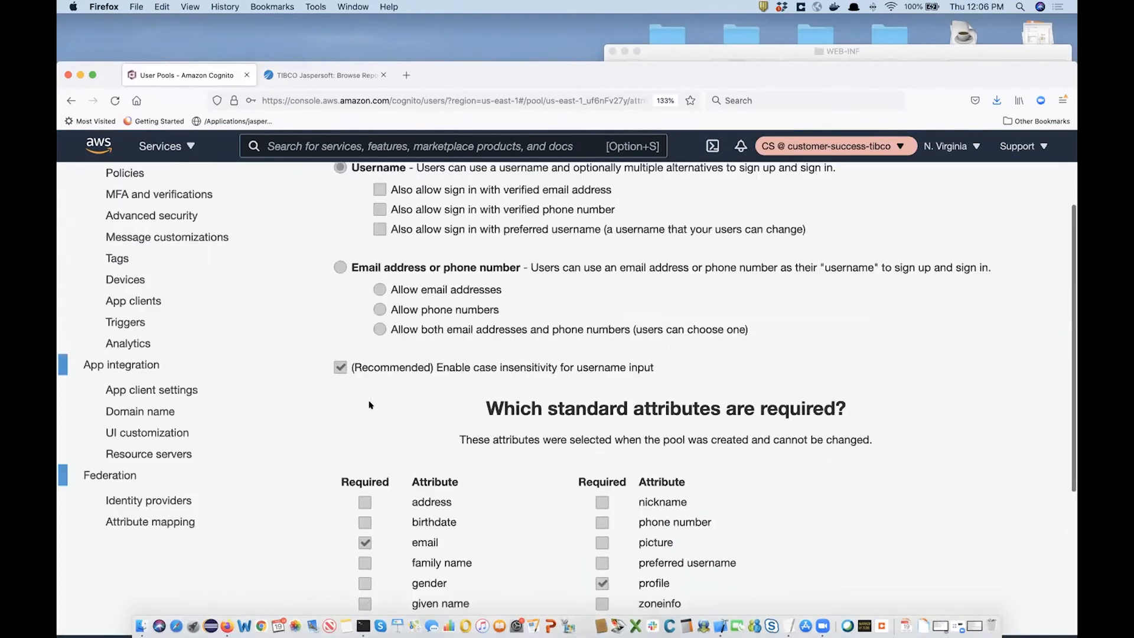
Check the Identity providers and Attribute mapping pages, which show no providers configured.
left_click(161, 503)
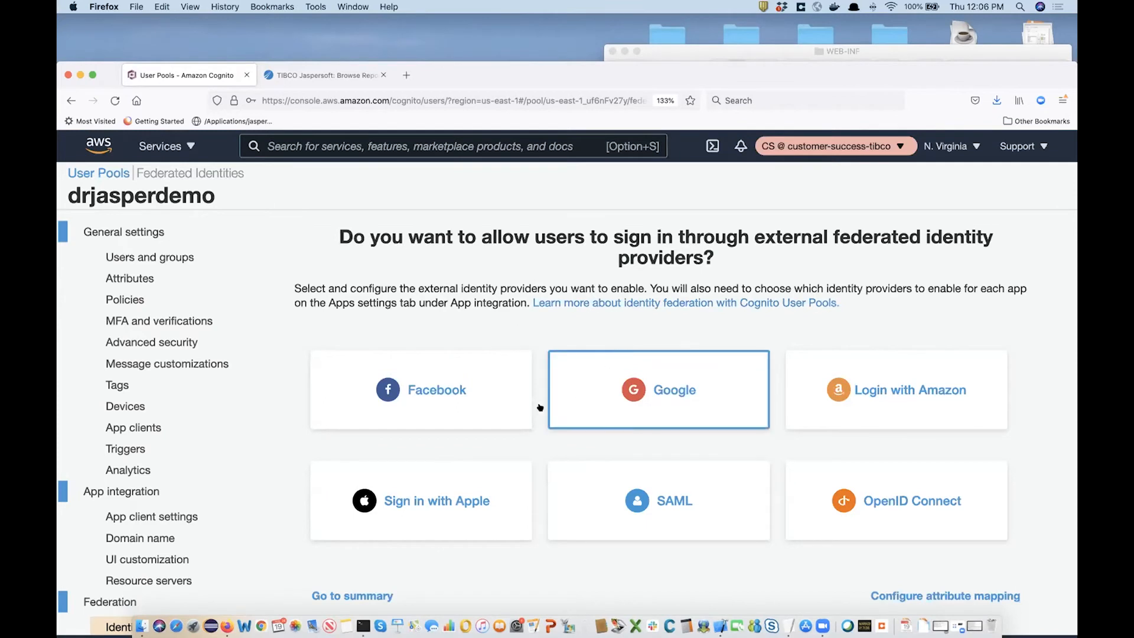
scroll(186, 469, "down", 2)
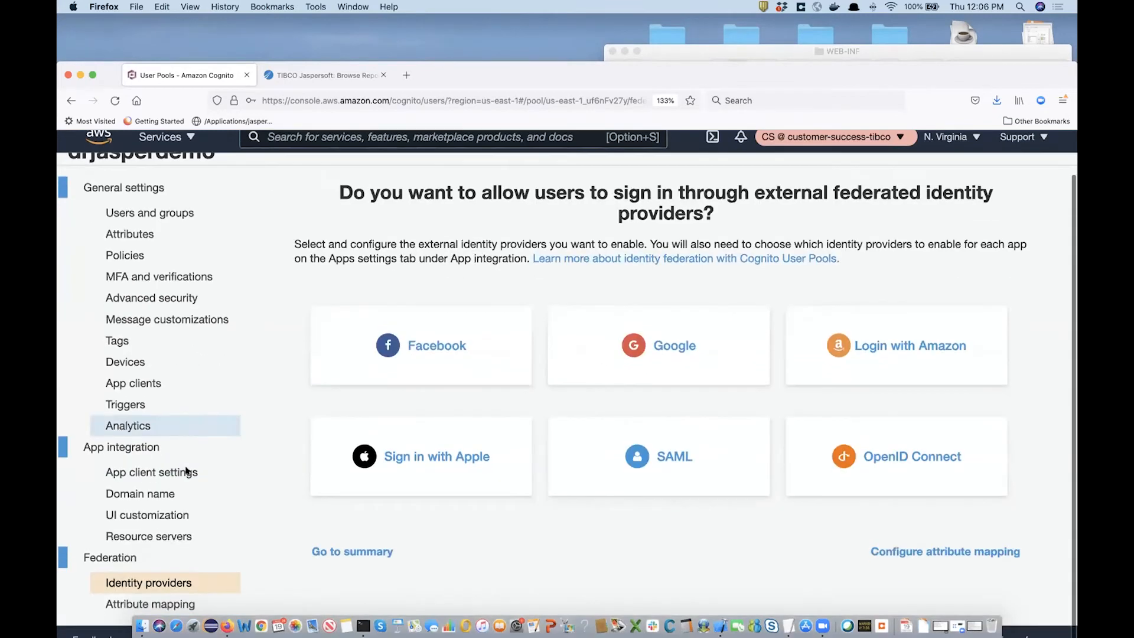
left_click(114, 613)
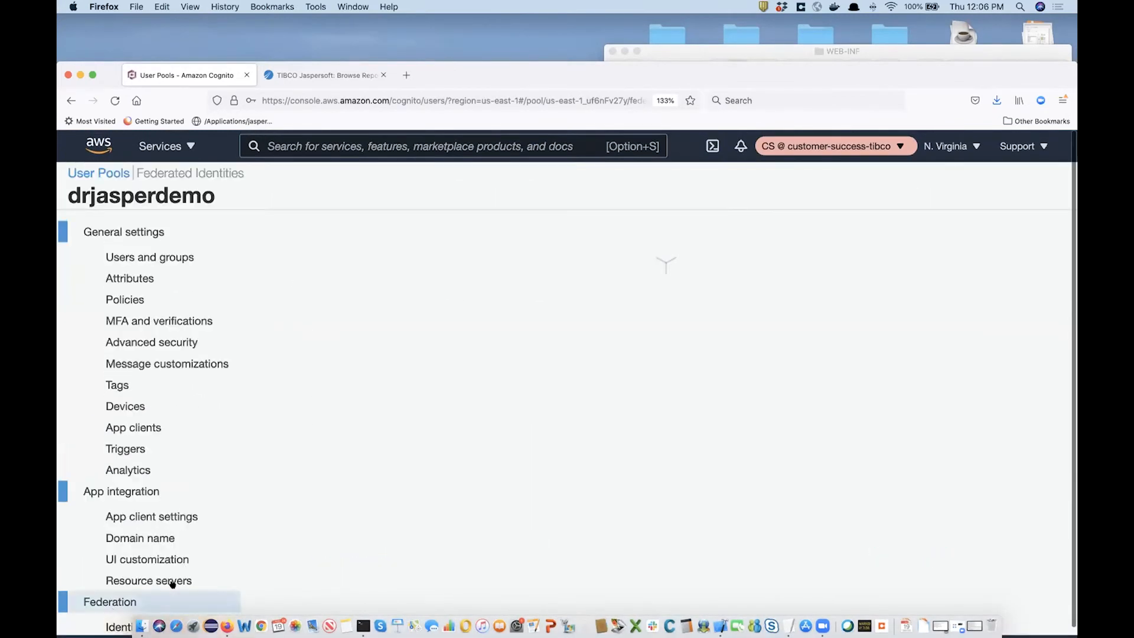
scroll(471, 454, "down", 2)
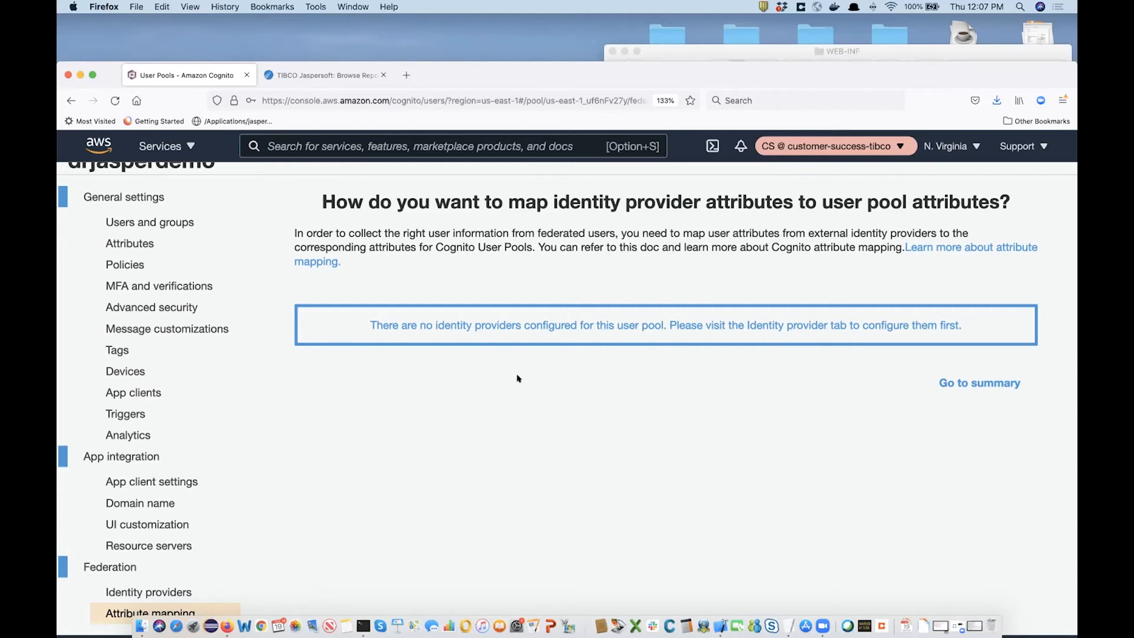
Confirm Cognito has no resource servers or custom scopes, then go back to JasperReports Server.
left_click(150, 547)
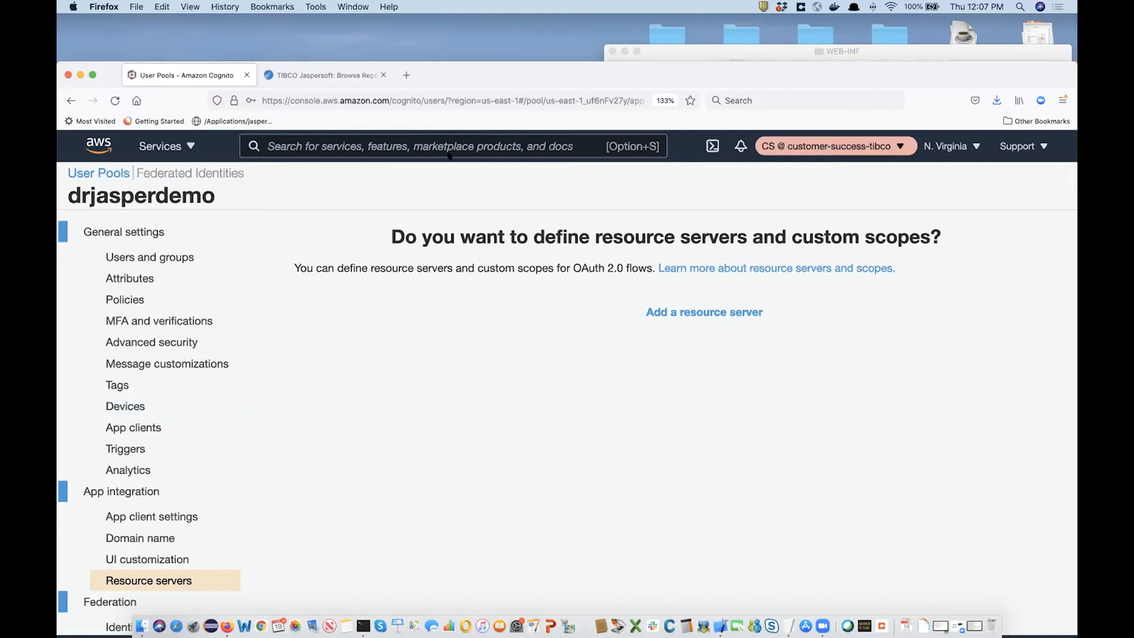
left_click(314, 74)
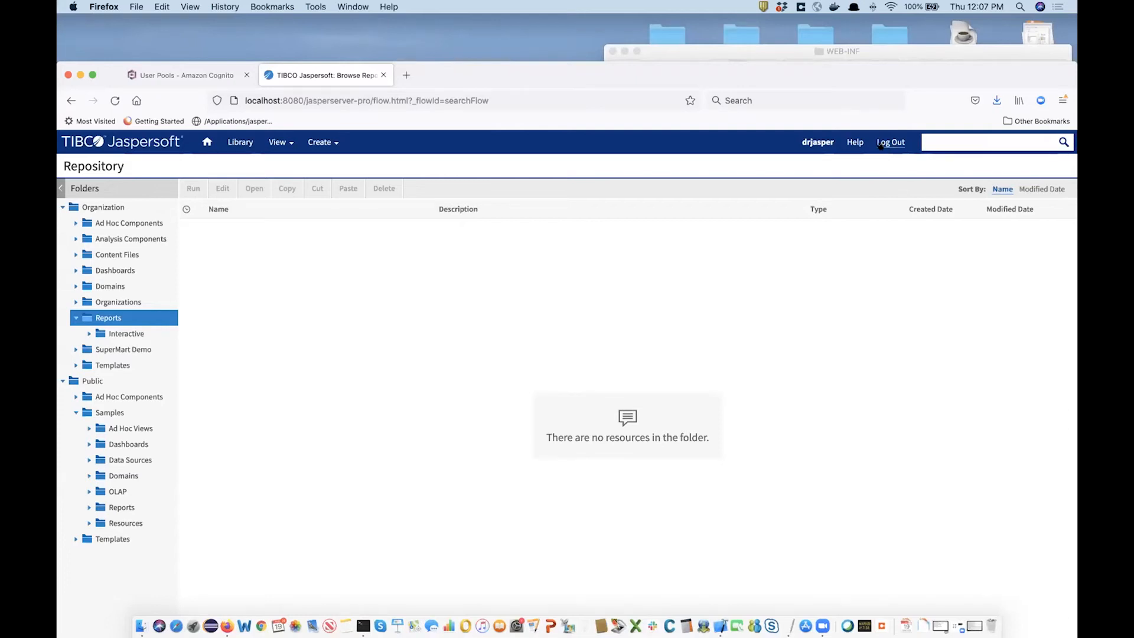
Open Firefox's Web Developer Tools to record network requests.
left_click(1062, 100)
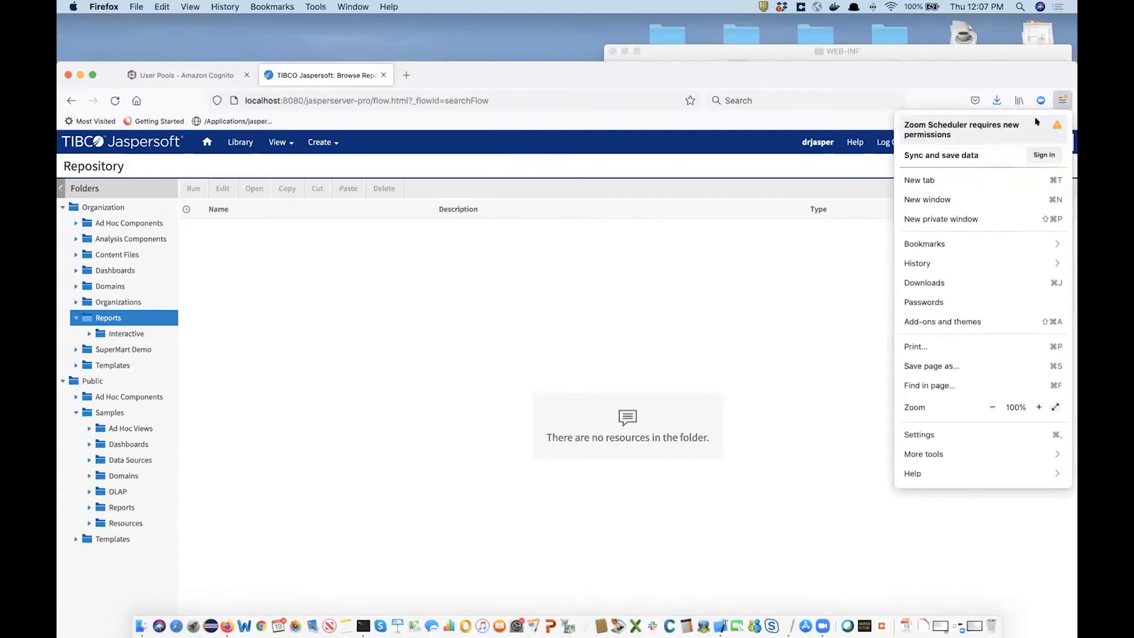
left_click(920, 454)
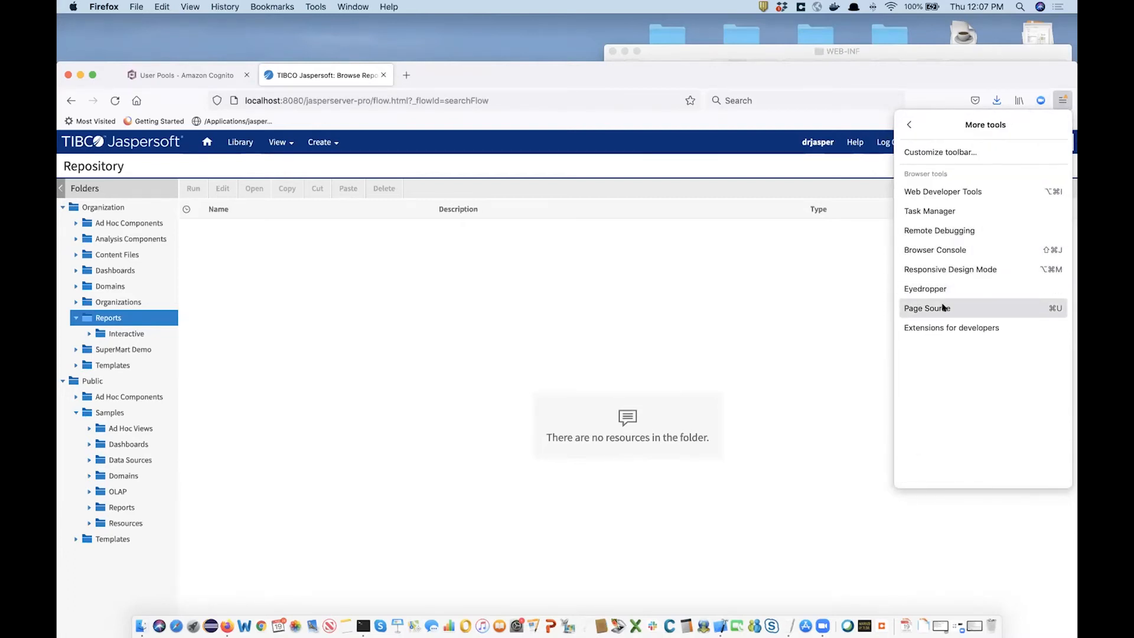
left_click(945, 194)
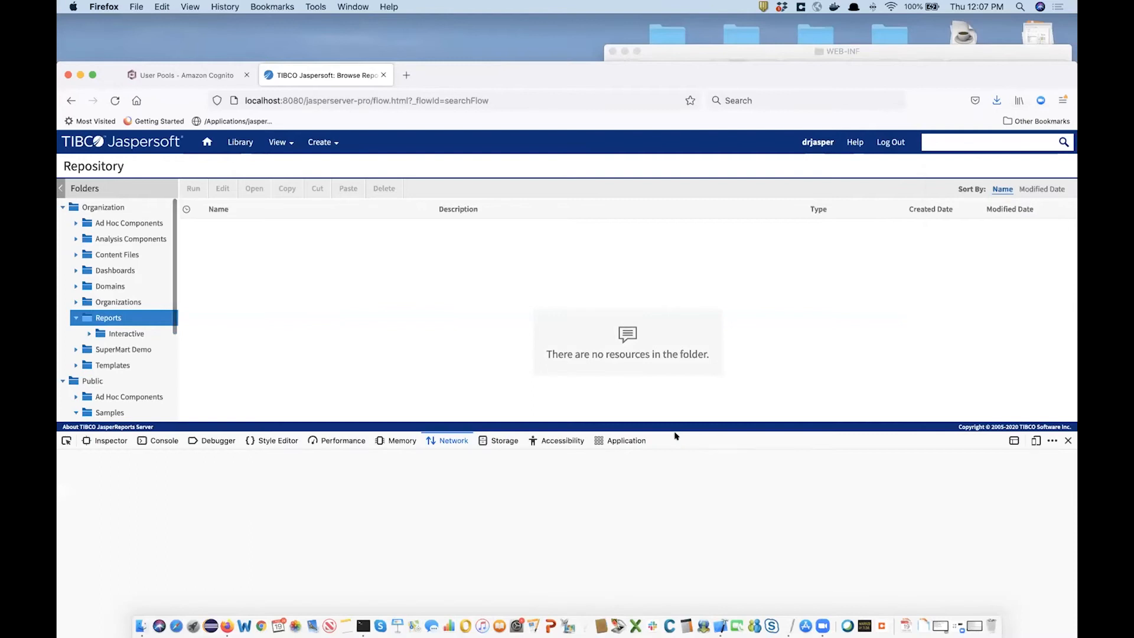
Log out and sign back in through the /oauth address, reviewing the logged Cognito redirects.
left_click(889, 142)
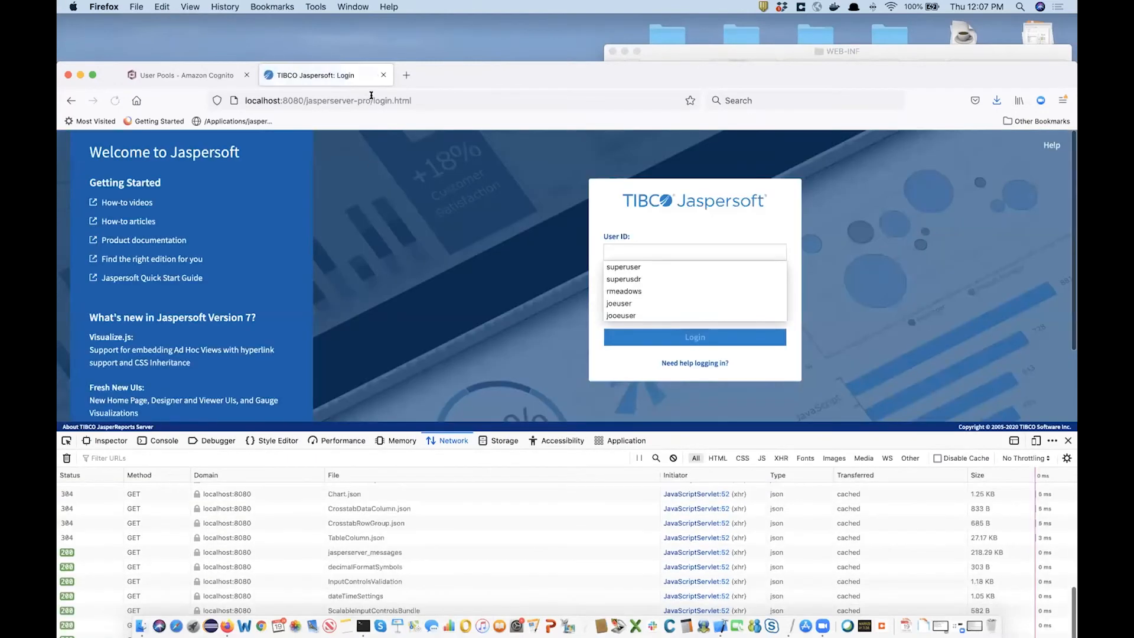
left_click_drag(373, 99, 423, 101)
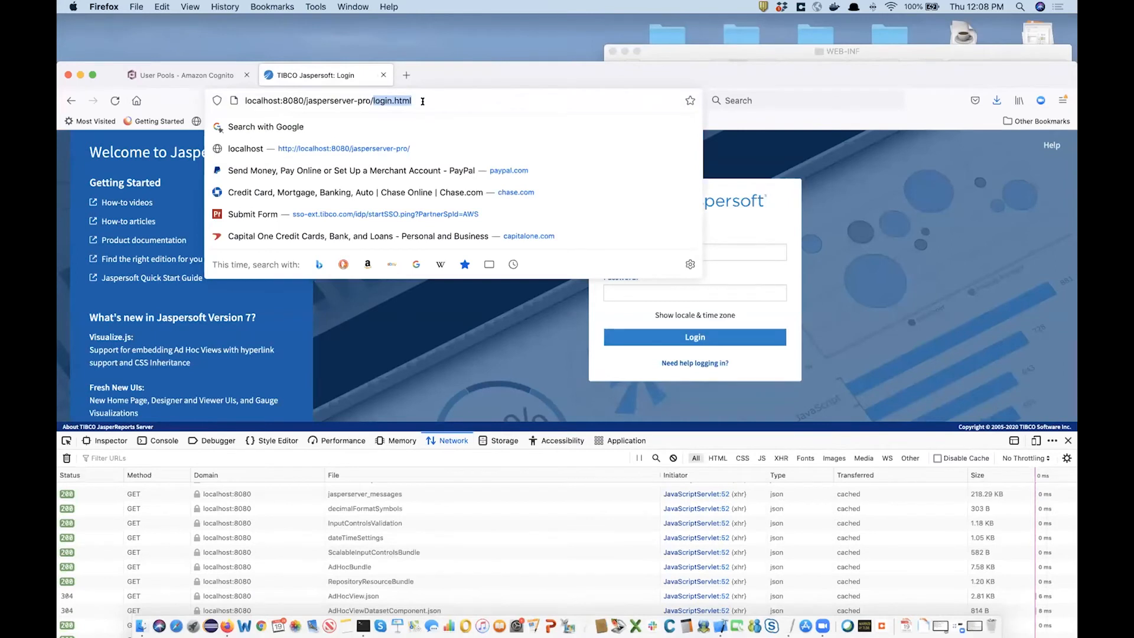
type("oauth")
key("Escape")
key("Return")
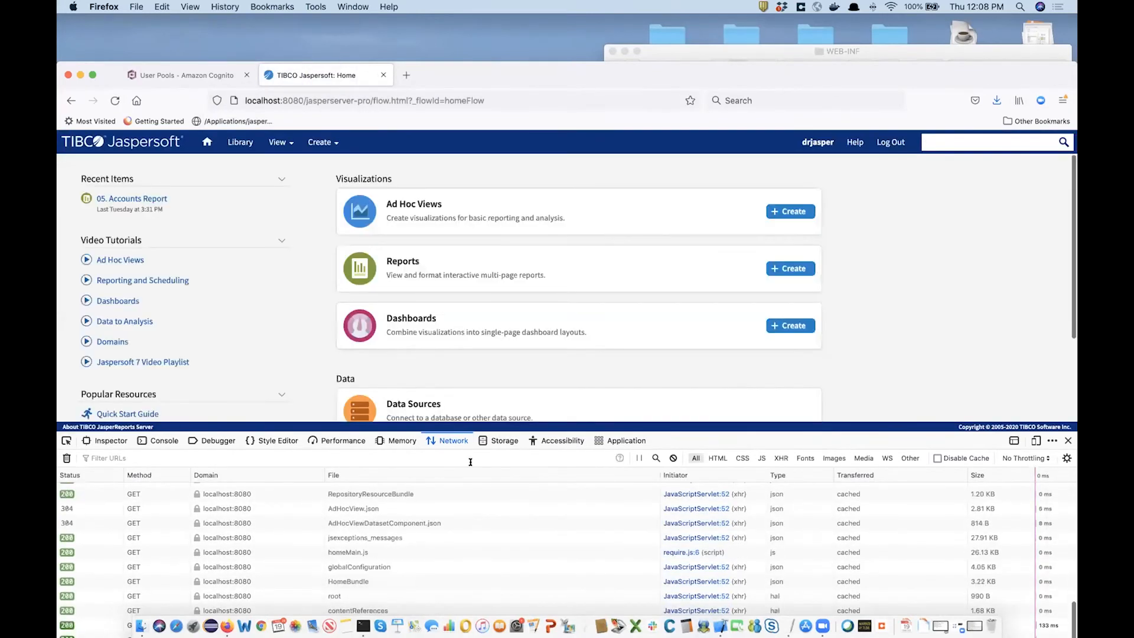
scroll(508, 482, "down", 2)
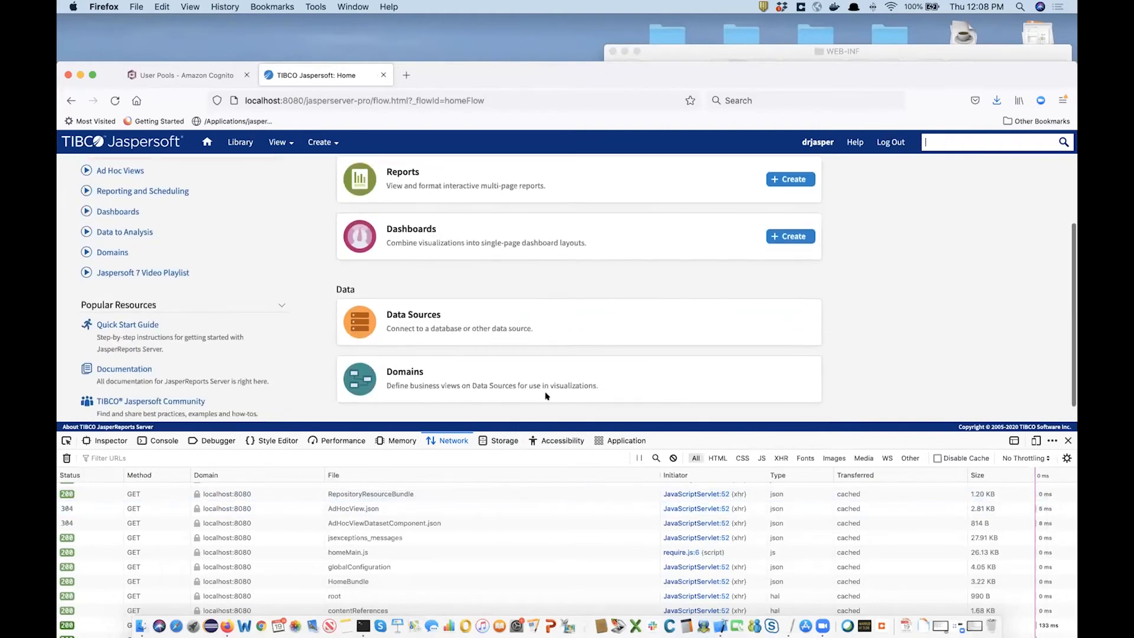
scroll(395, 569, "up", 5)
scroll(396, 569, "down", 1)
scroll(395, 569, "down", 2)
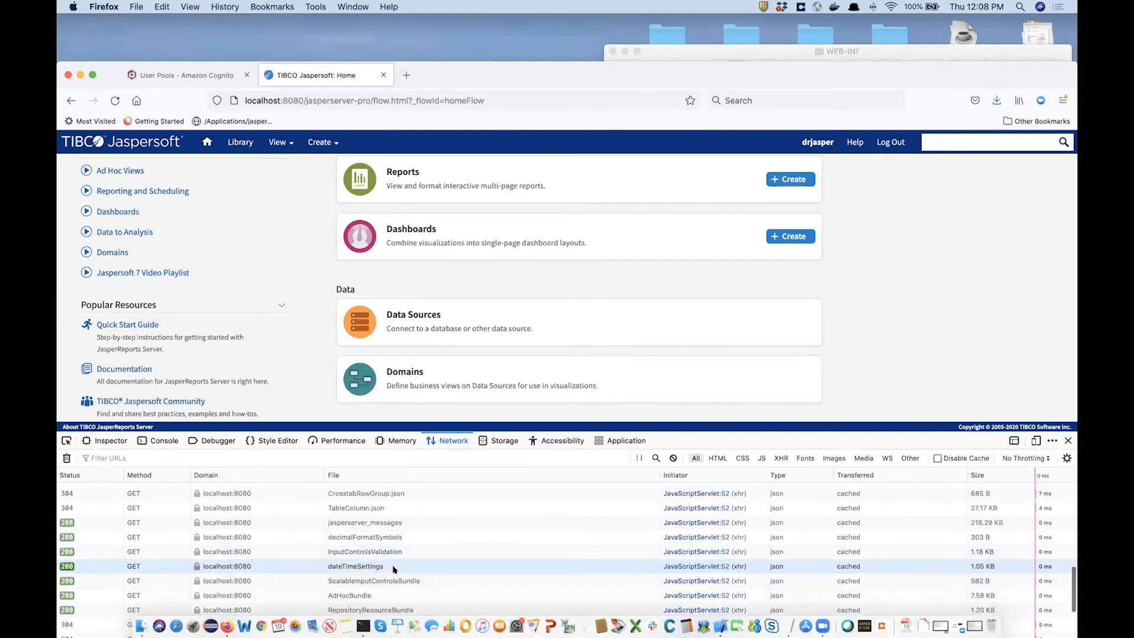
scroll(395, 569, "up", 2)
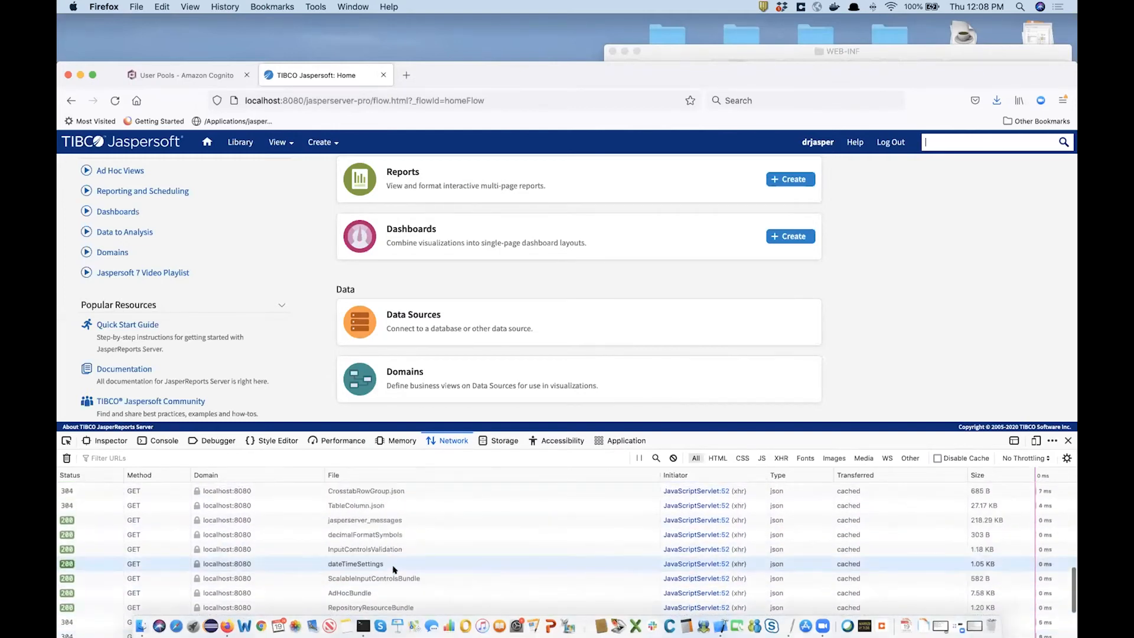
scroll(395, 569, "up", 10)
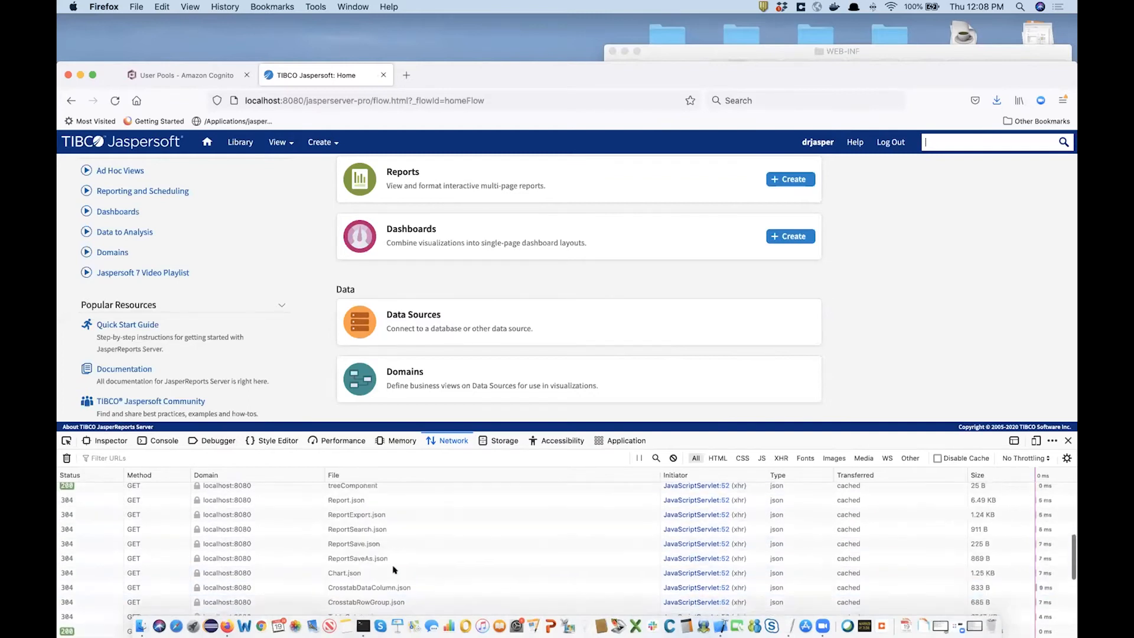
scroll(395, 569, "up", 10)
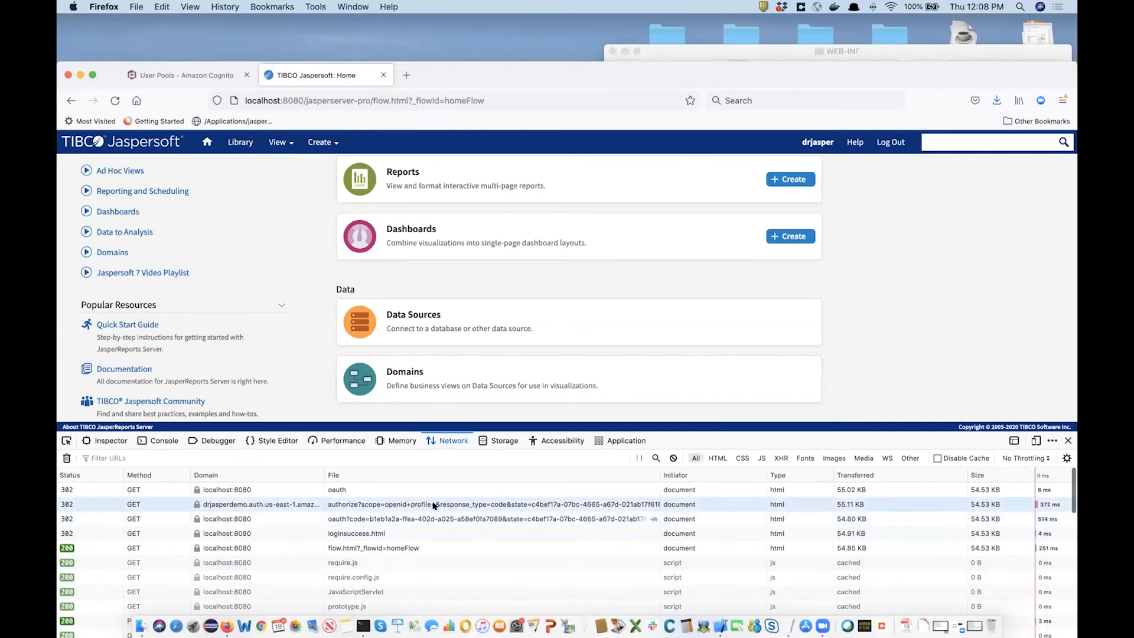
Inspect the authorize request's headers, response and payload.
left_click(434, 505)
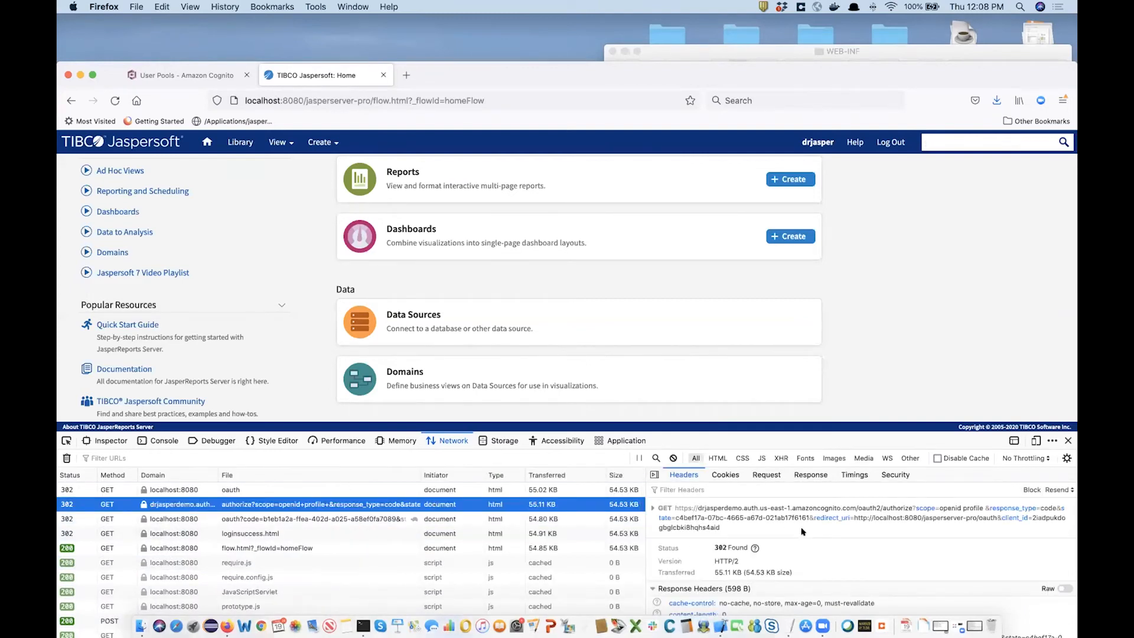
scroll(802, 531, "down", 1)
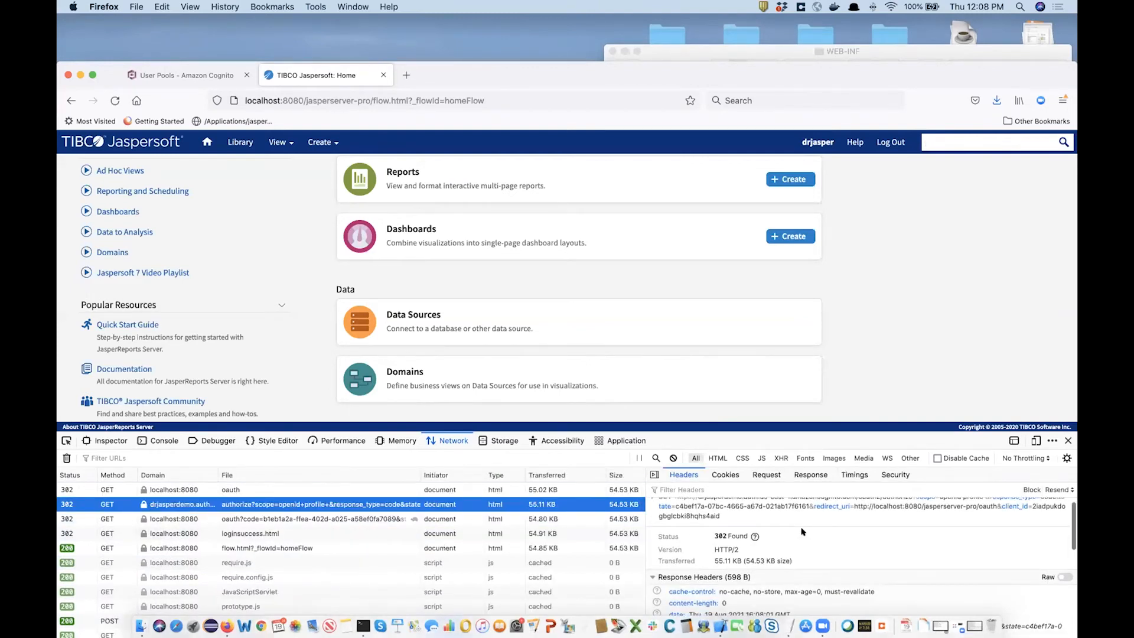
scroll(801, 531, "down", 3)
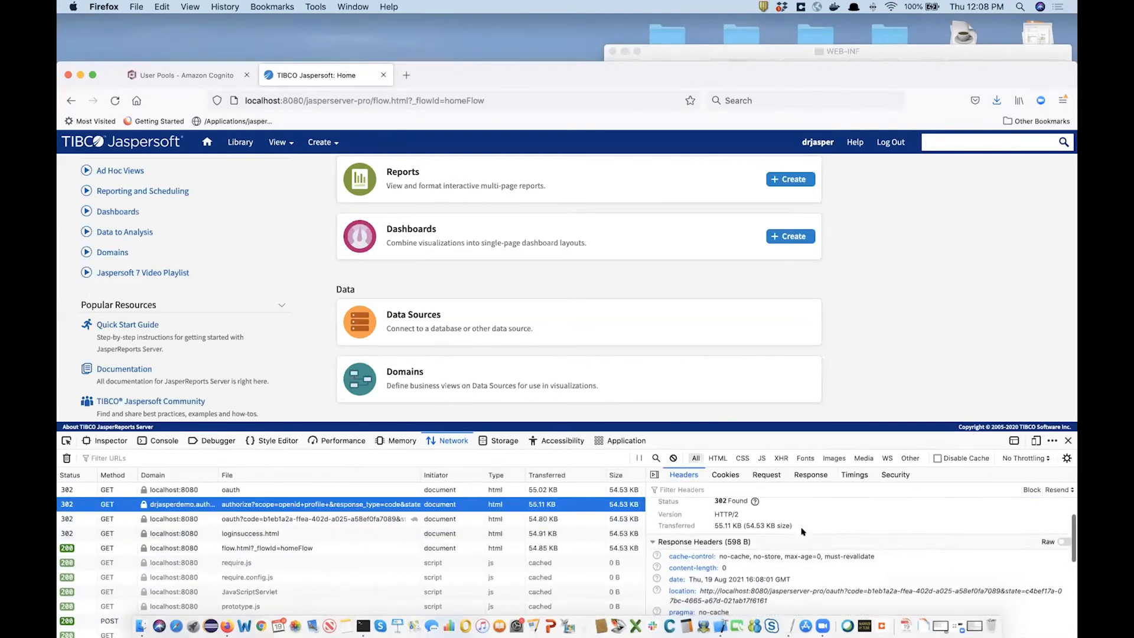
left_click(804, 476)
left_click(760, 475)
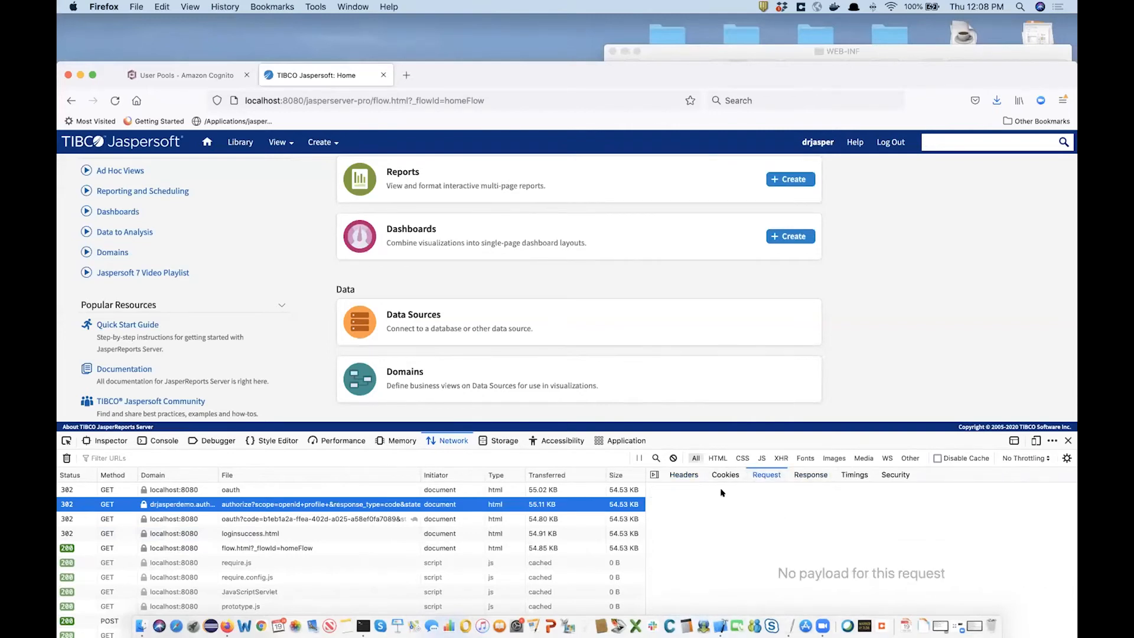
left_click(684, 475)
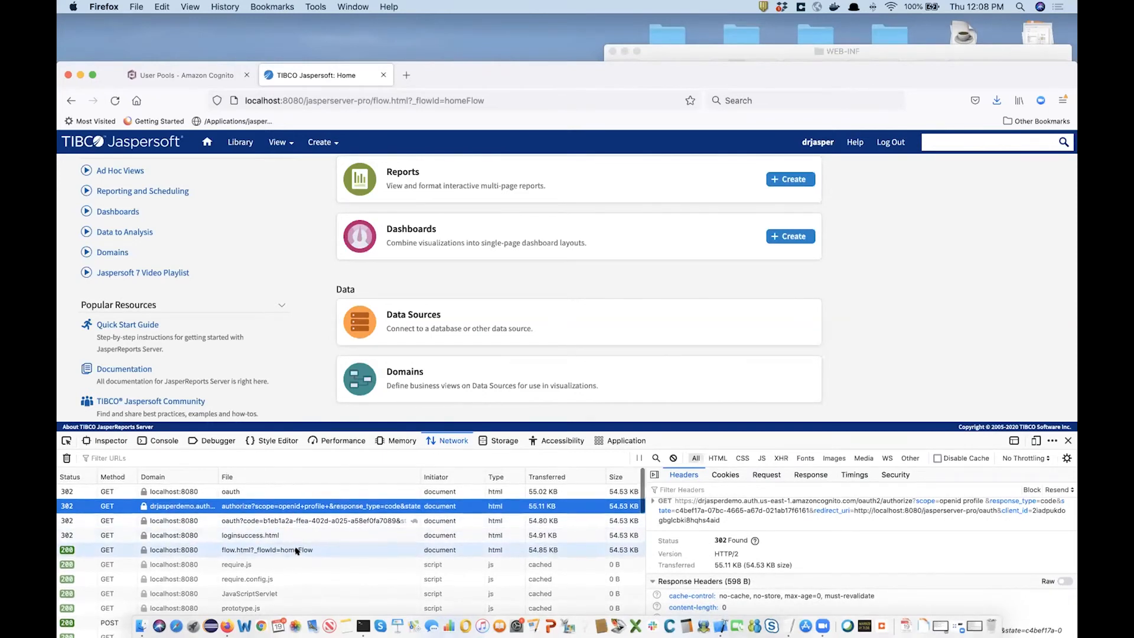
Inspect the oauth?code callback and POST JavaScriptServlet requests, opening the callback URL briefly.
left_click(328, 519)
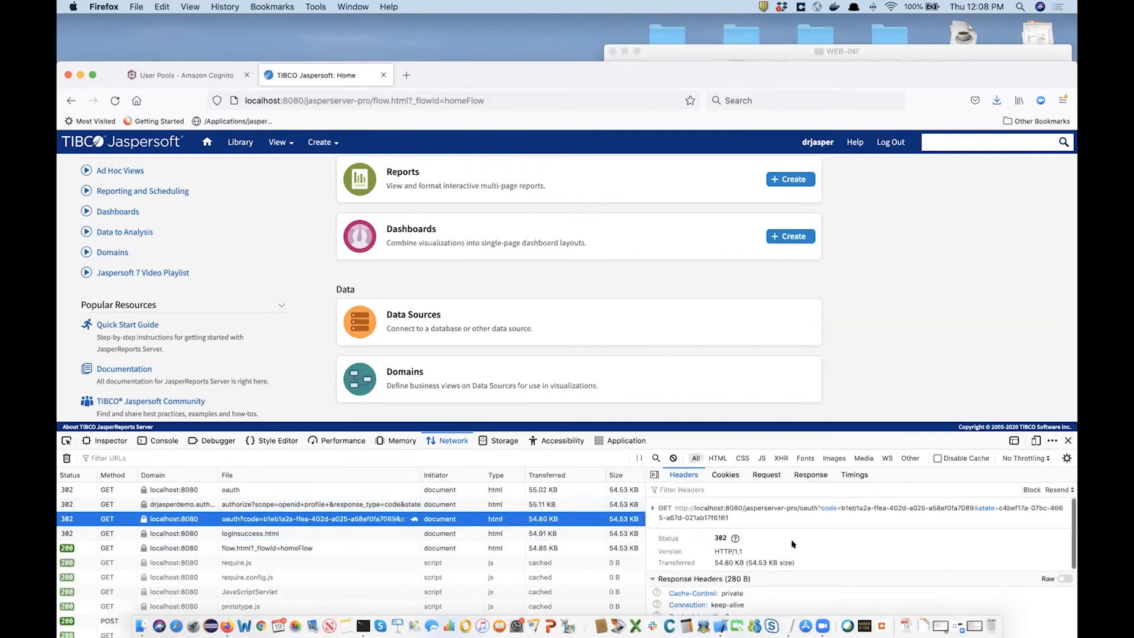
scroll(821, 549, "down", 4)
scroll(323, 541, "down", 2)
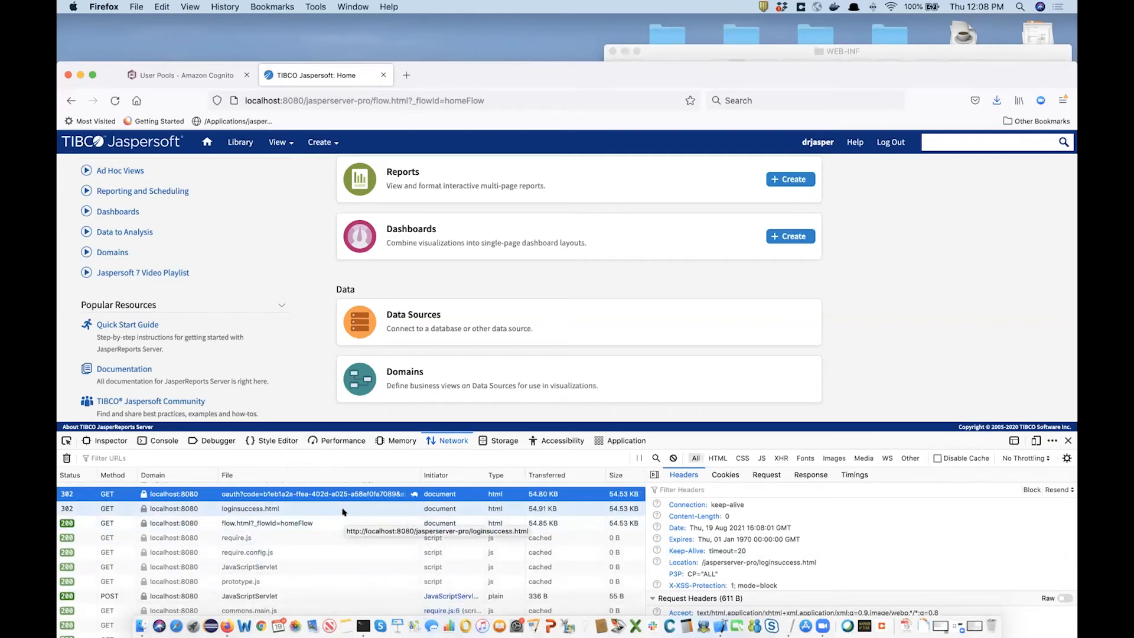
left_click(291, 596)
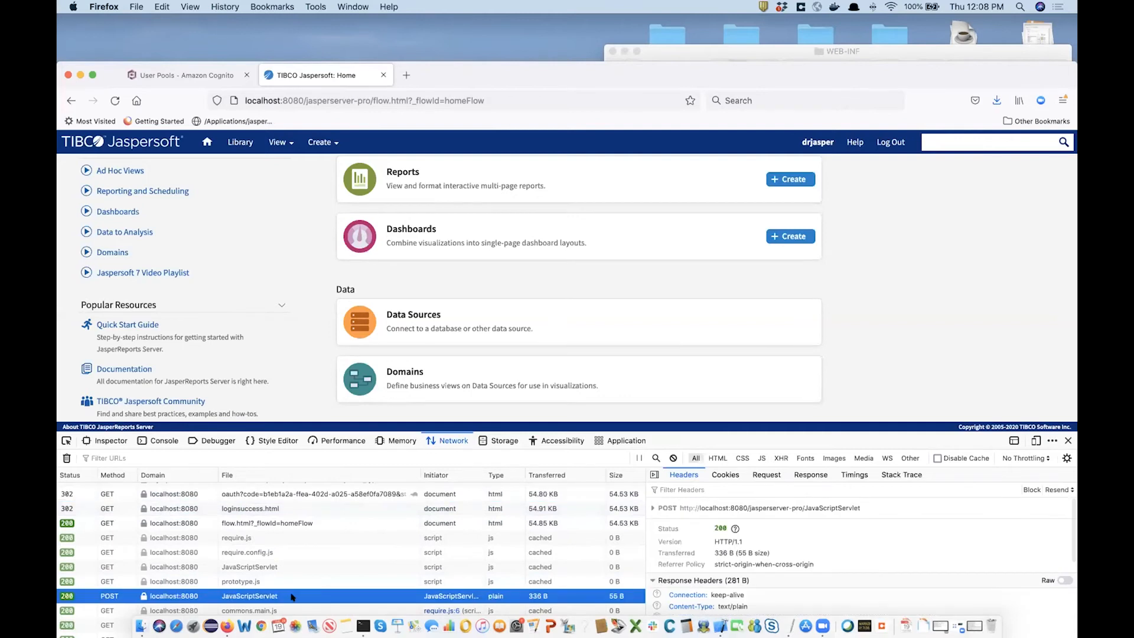
scroll(798, 542, "down", 2)
scroll(797, 543, "down", 2)
scroll(381, 561, "down", 5)
scroll(381, 562, "up", 10)
left_click(333, 518)
double_click(333, 518)
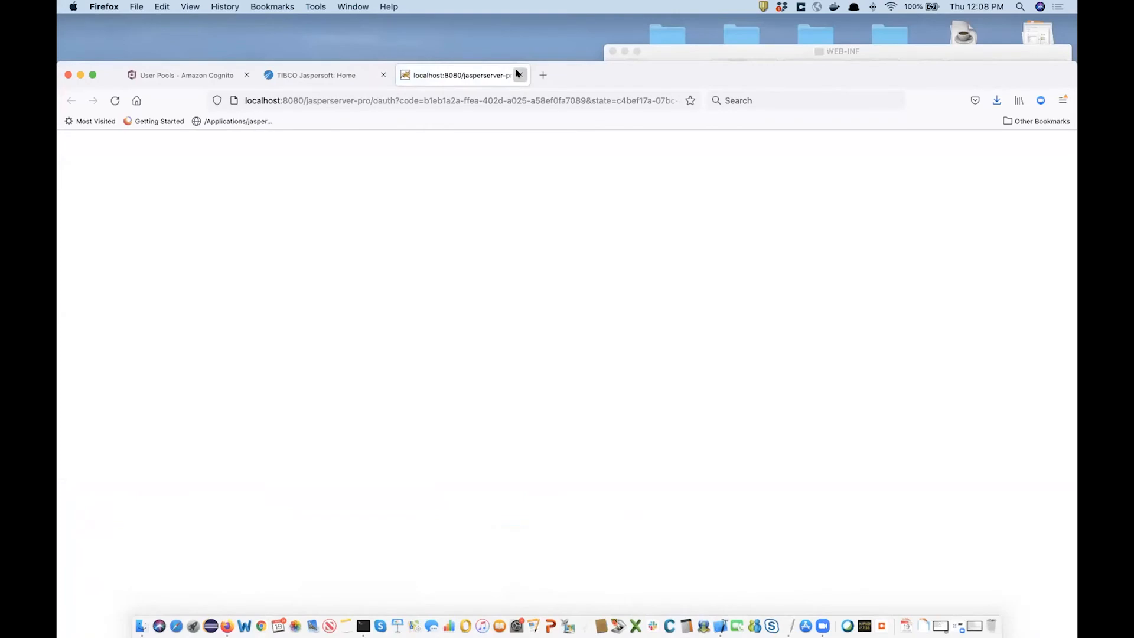
left_click(518, 74)
Recheck the authorize response and oauth?code request, then open a new blank tab.
left_click(325, 502)
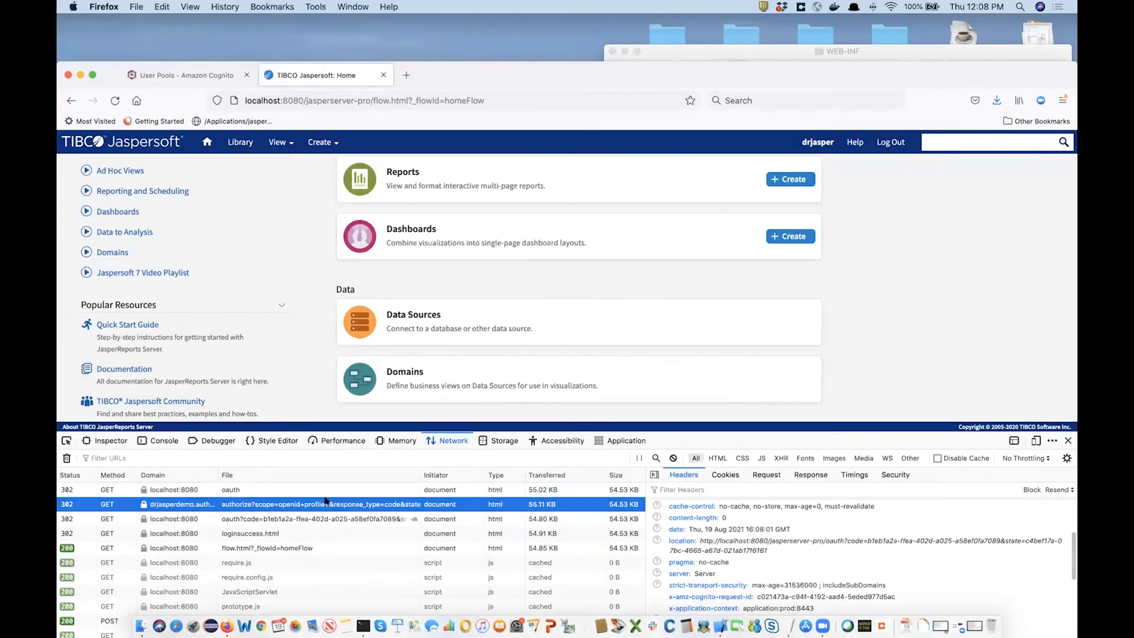
scroll(815, 540, "down", 3)
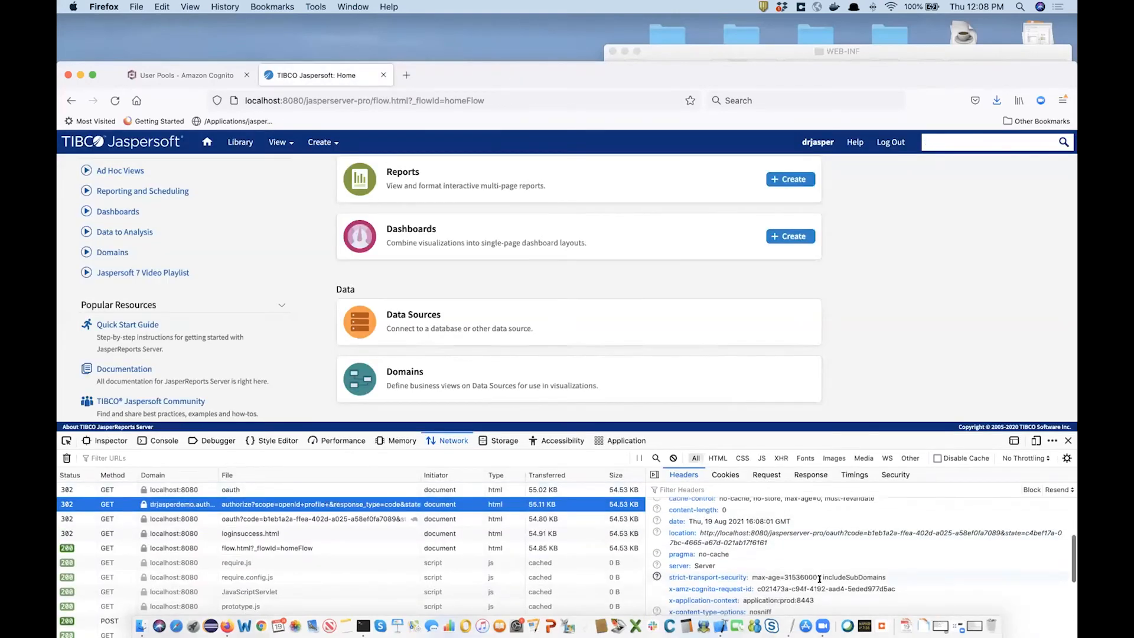
left_click(811, 474)
left_click(359, 516)
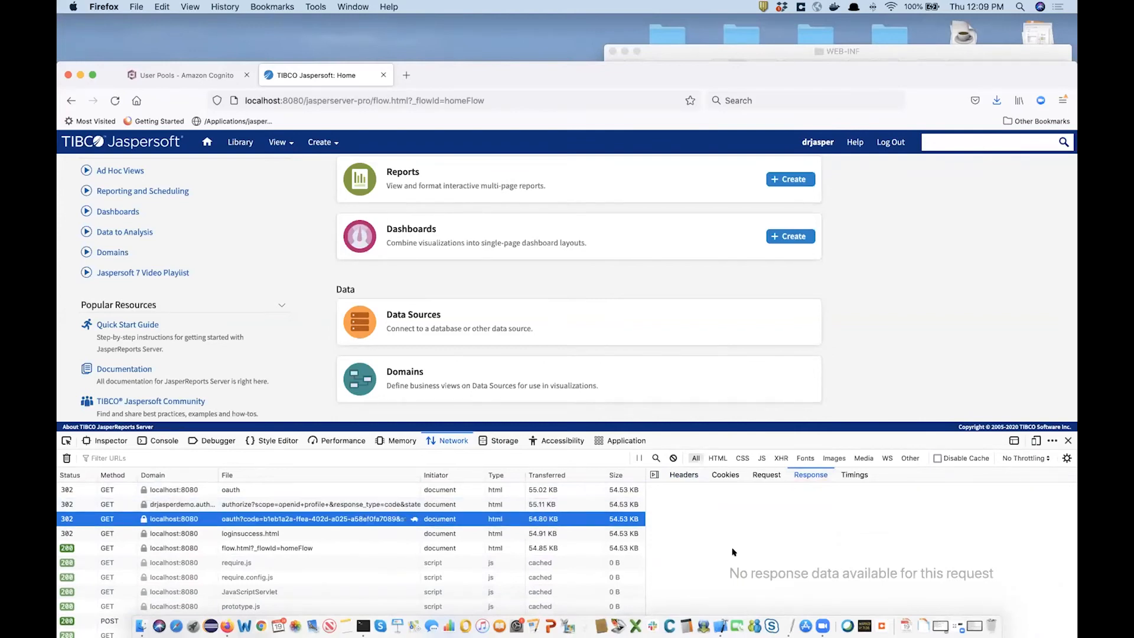
scroll(337, 533, "down", 15)
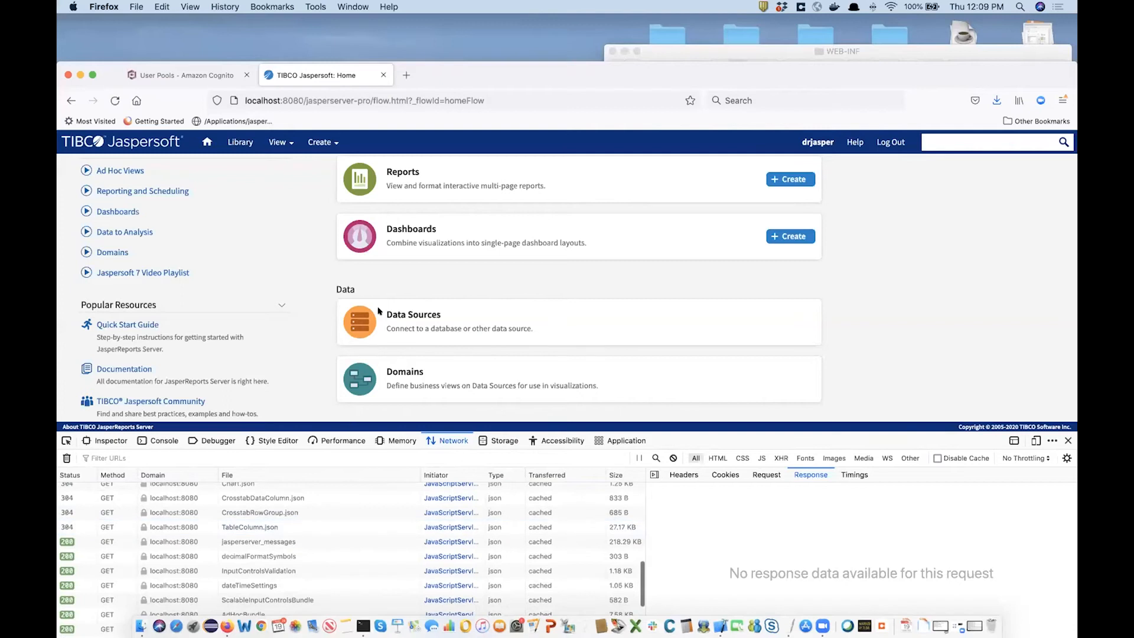
left_click(400, 77)
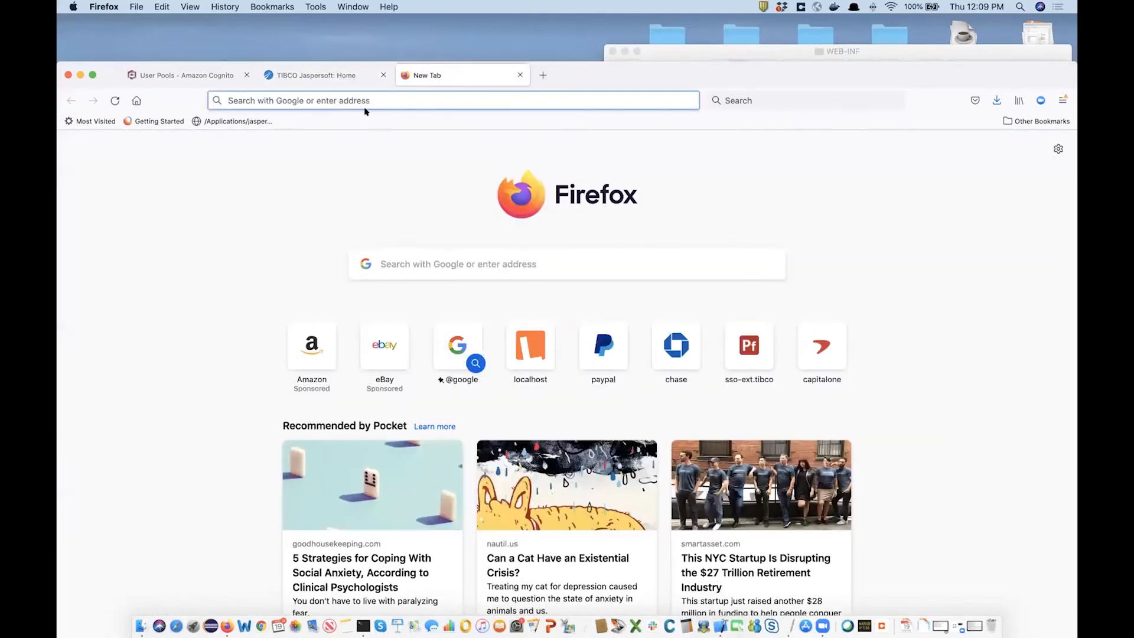
type("www.google.com/")
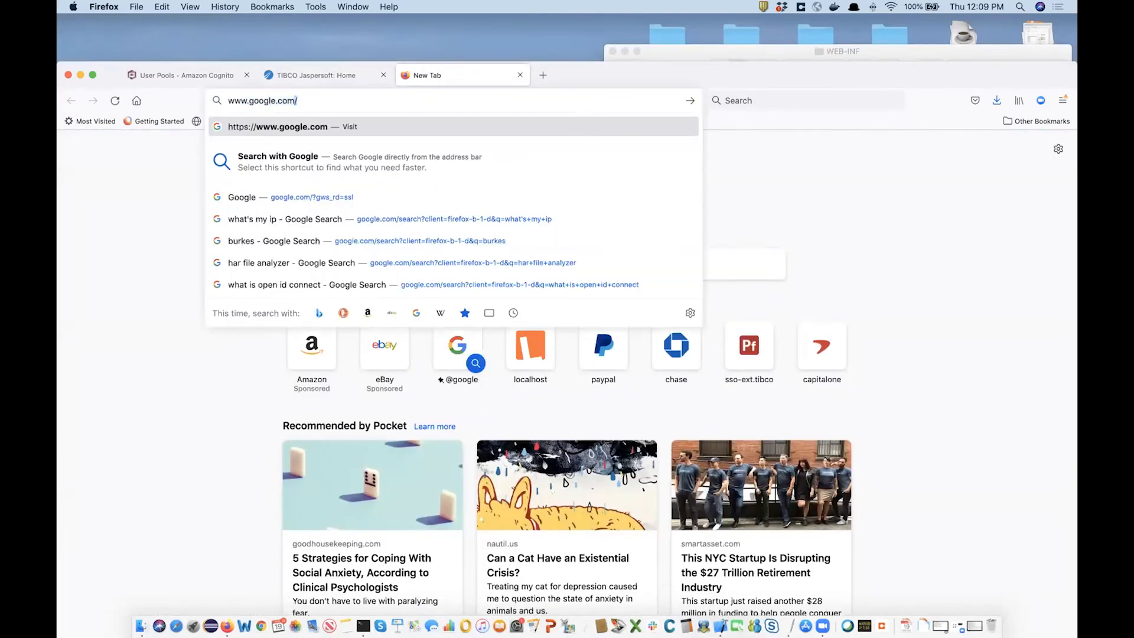
key("Return")
type("exaple")
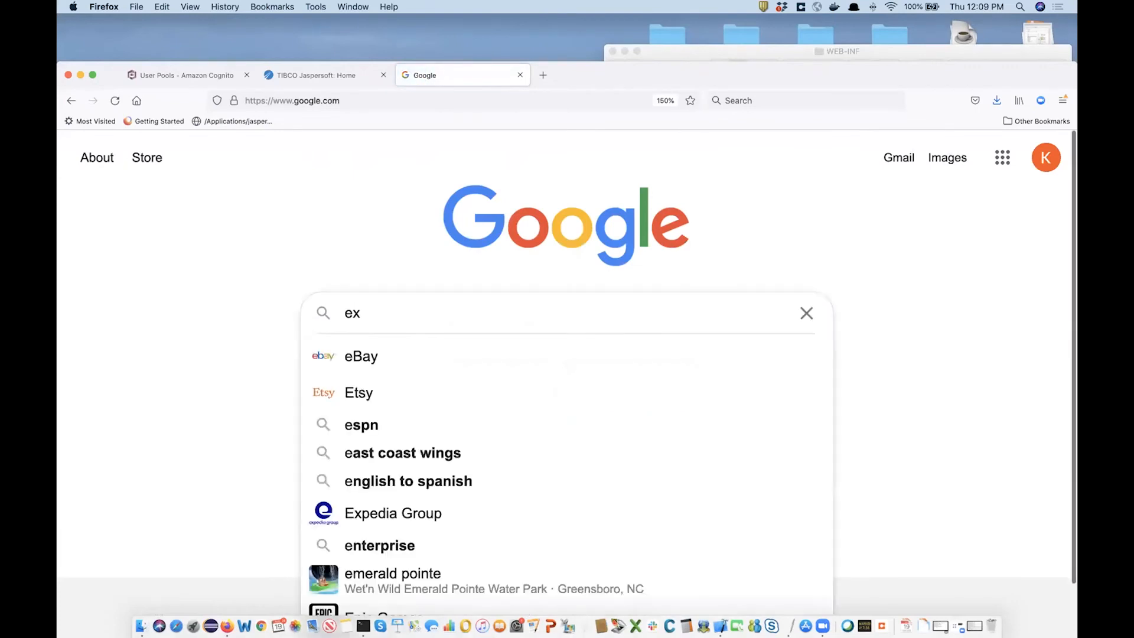
key("BackSpace")
key("BackSpace")
key("BackSpace")
type("mple ja")
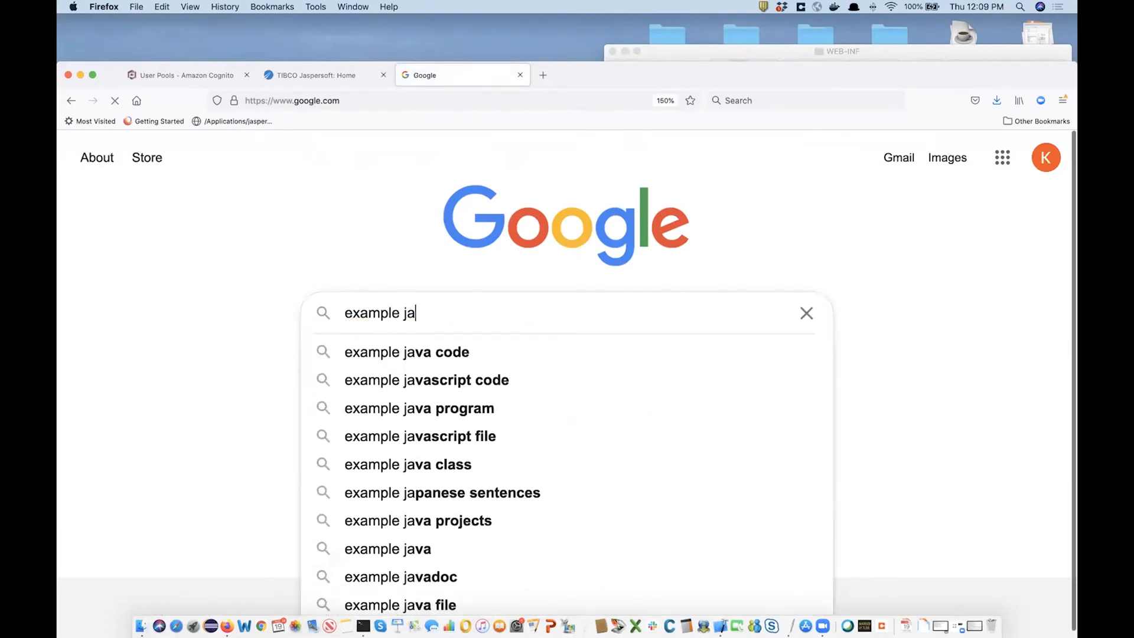
key("BackSpace")
type("son web token")
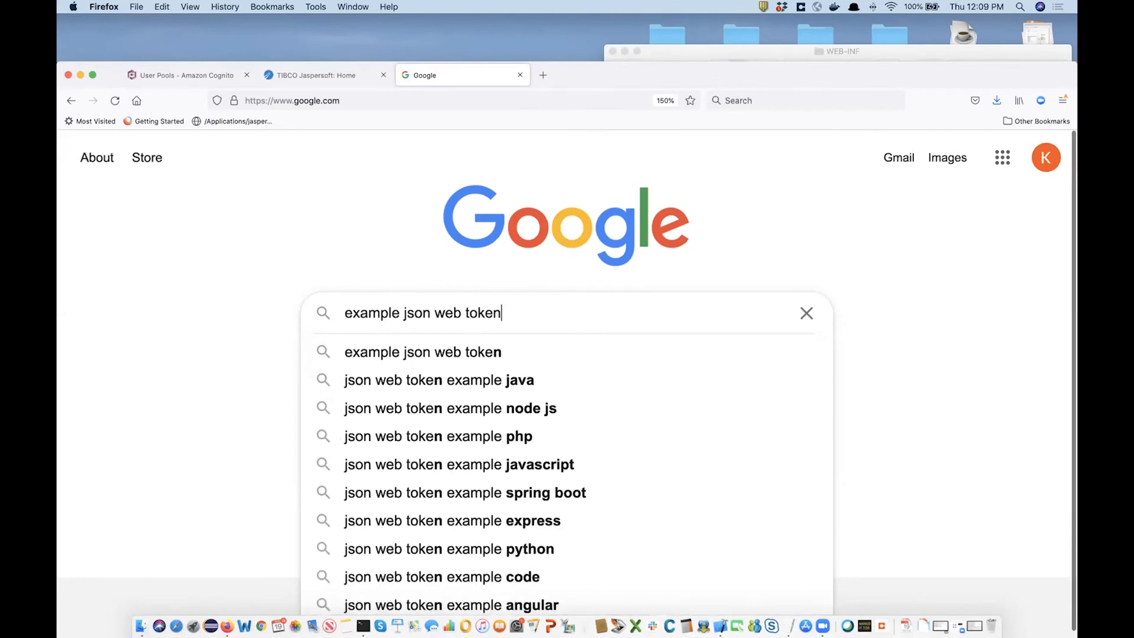
key("Return")
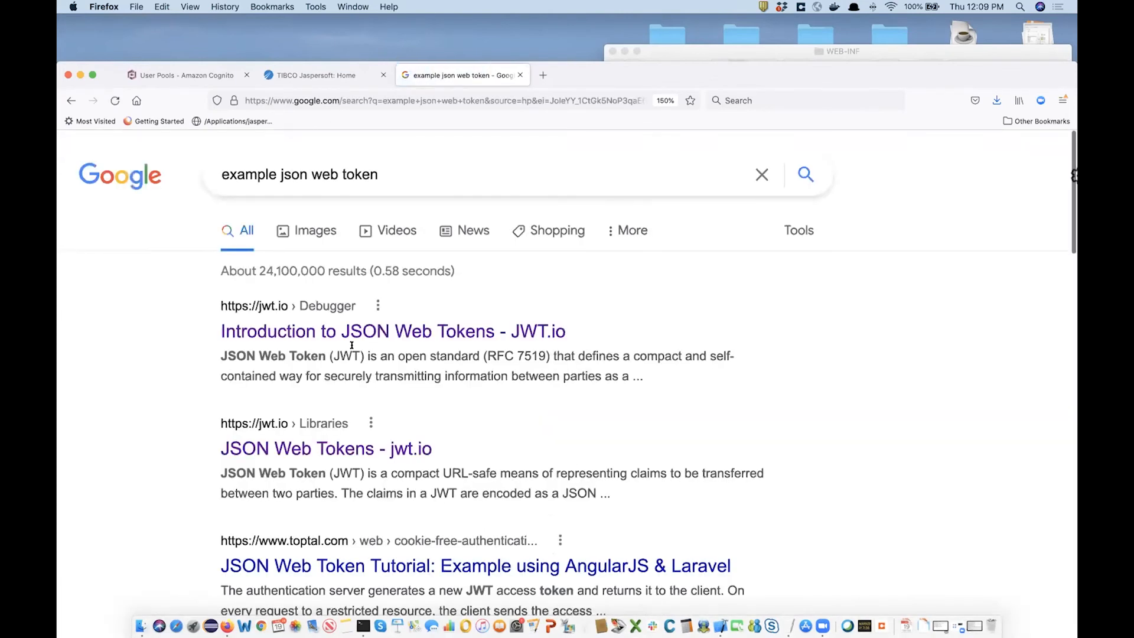
Open JWT.io's Introduction to JSON Web Tokens and scroll to the token structure section.
left_click(333, 332)
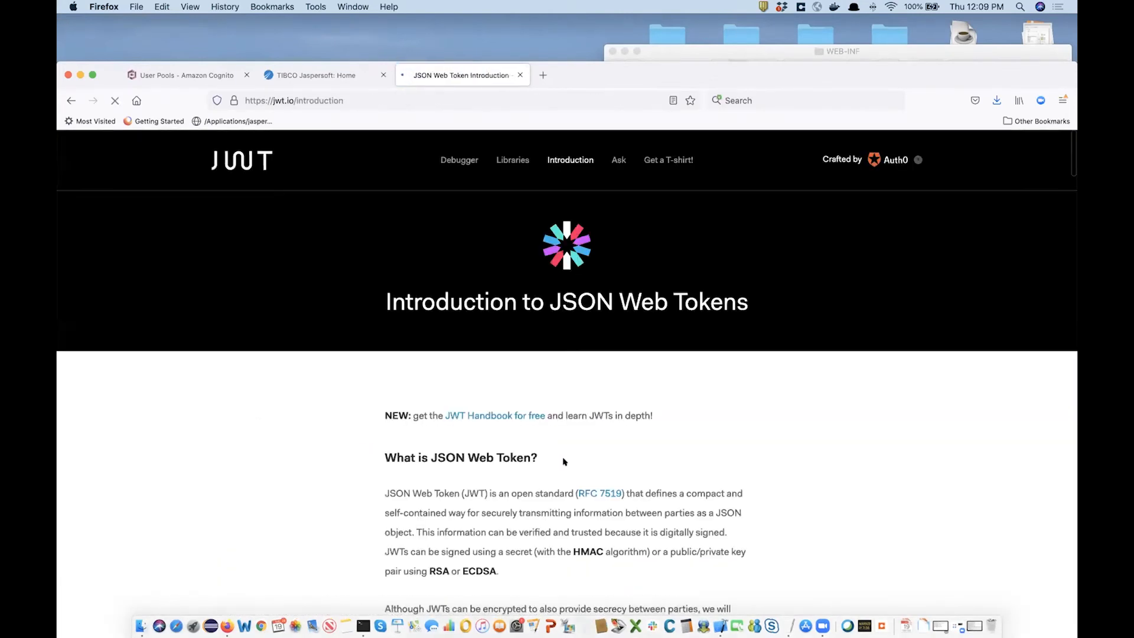
scroll(637, 464, "down", 2)
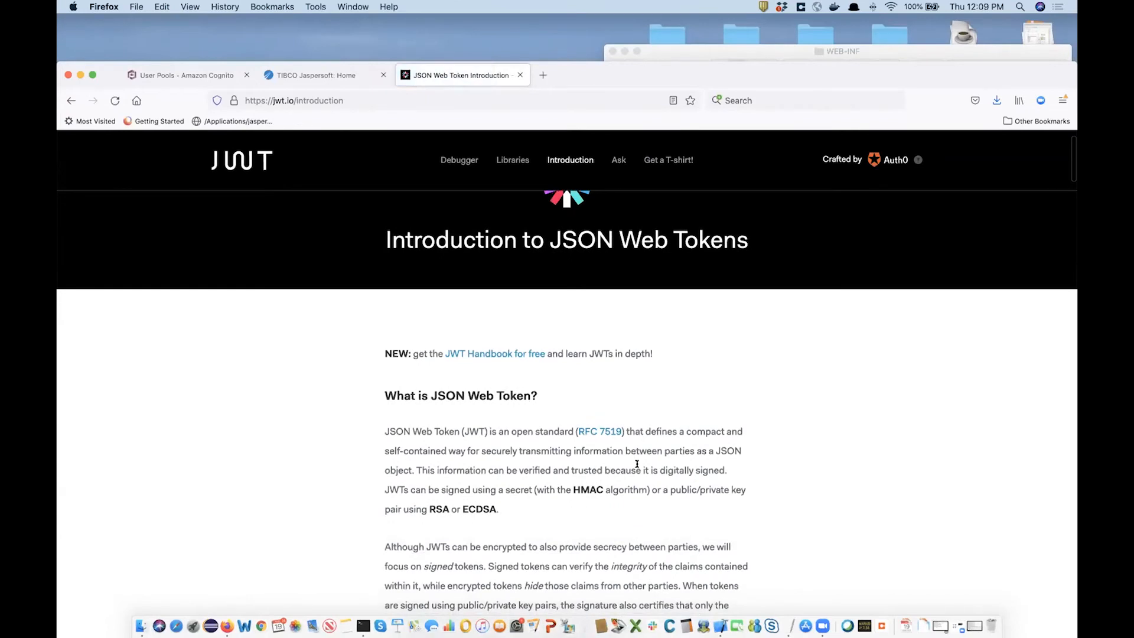
scroll(637, 464, "down", 5)
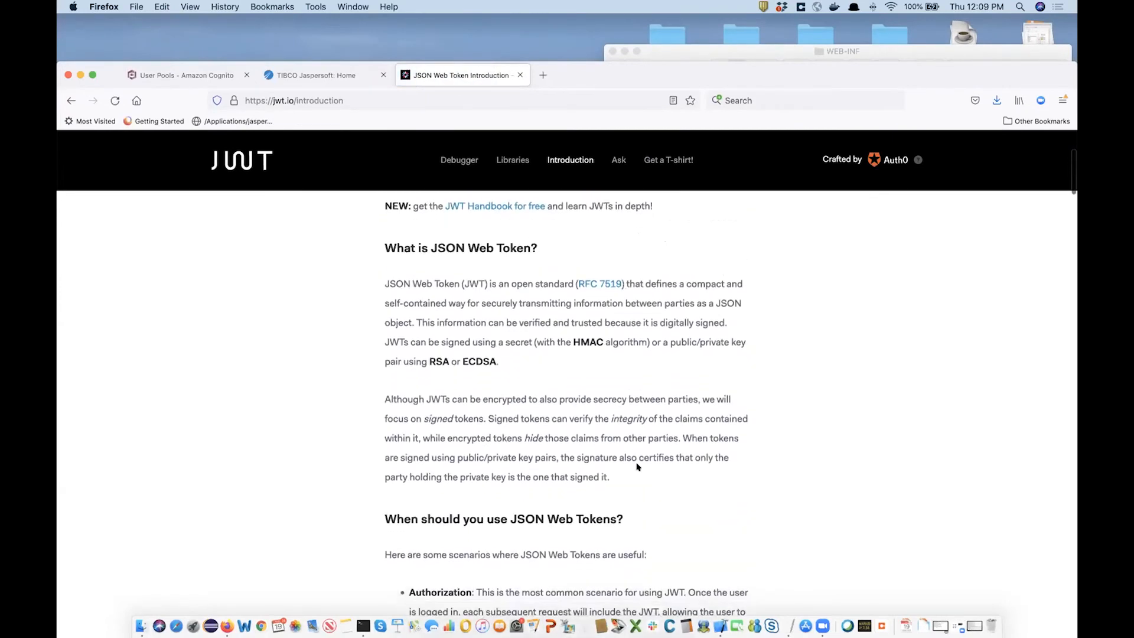
scroll(637, 466, "down", 10)
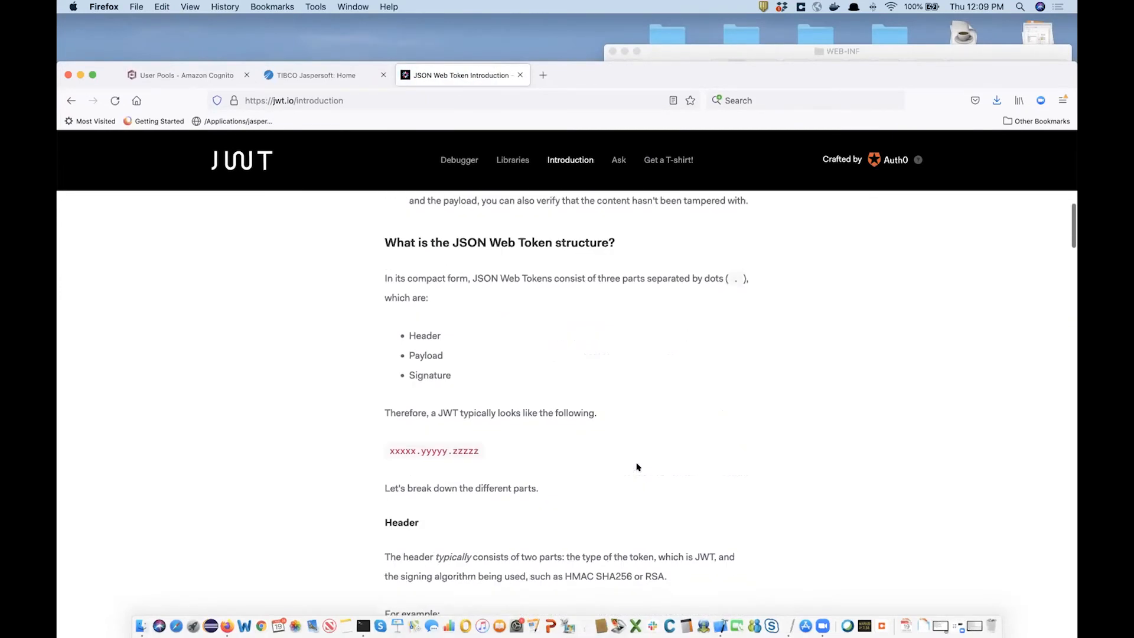
scroll(636, 466, "left", 2)
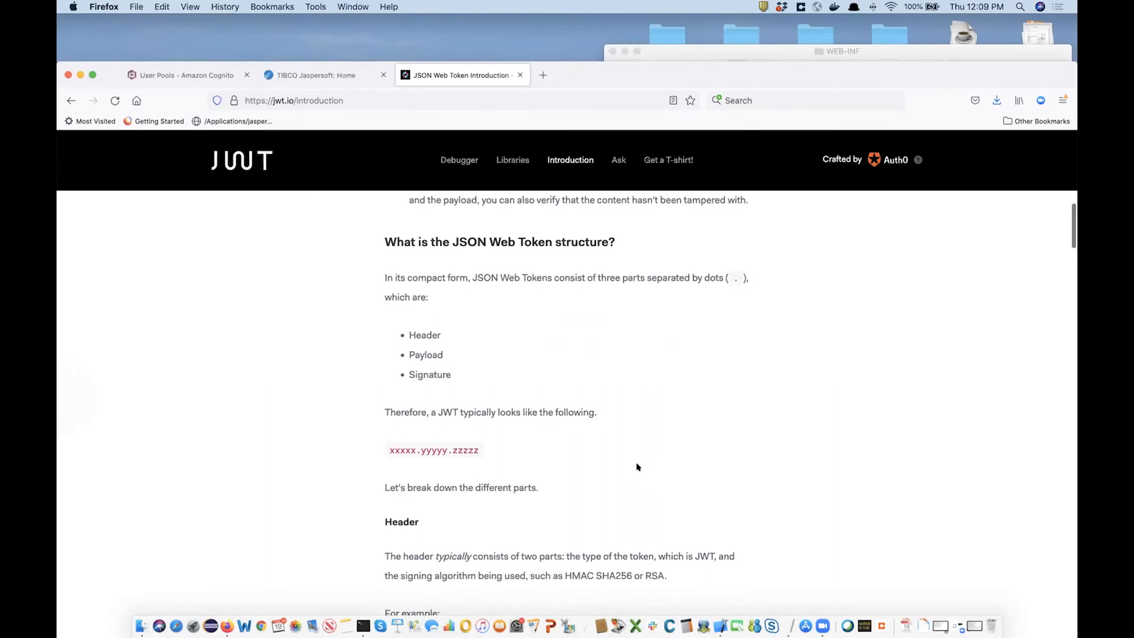
scroll(637, 466, "up", 2)
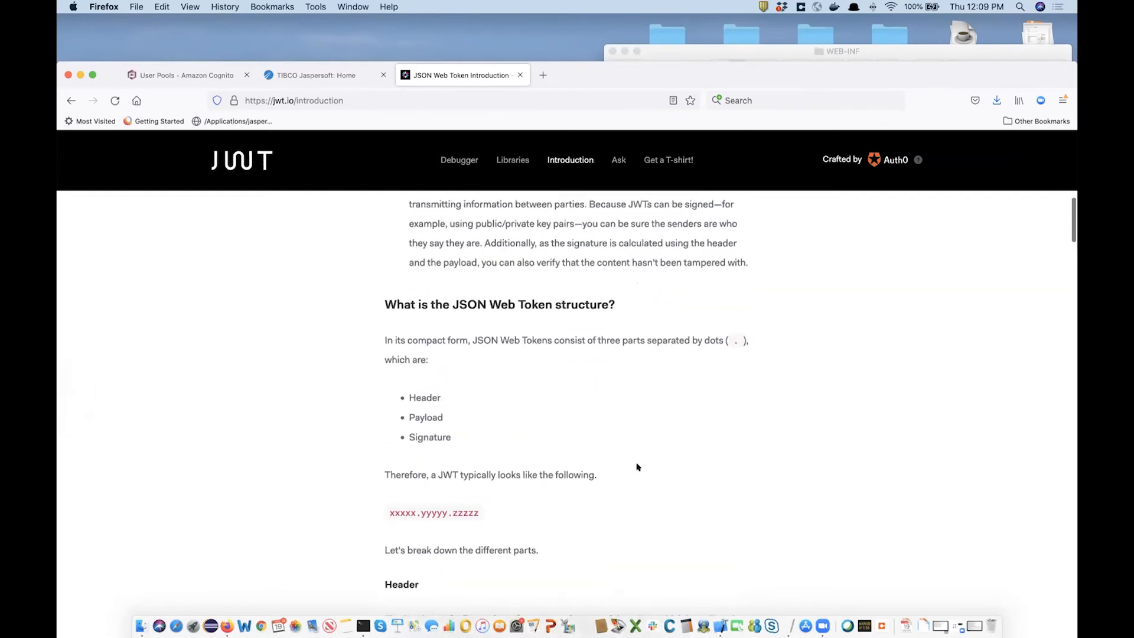
scroll(637, 467, "up", 1)
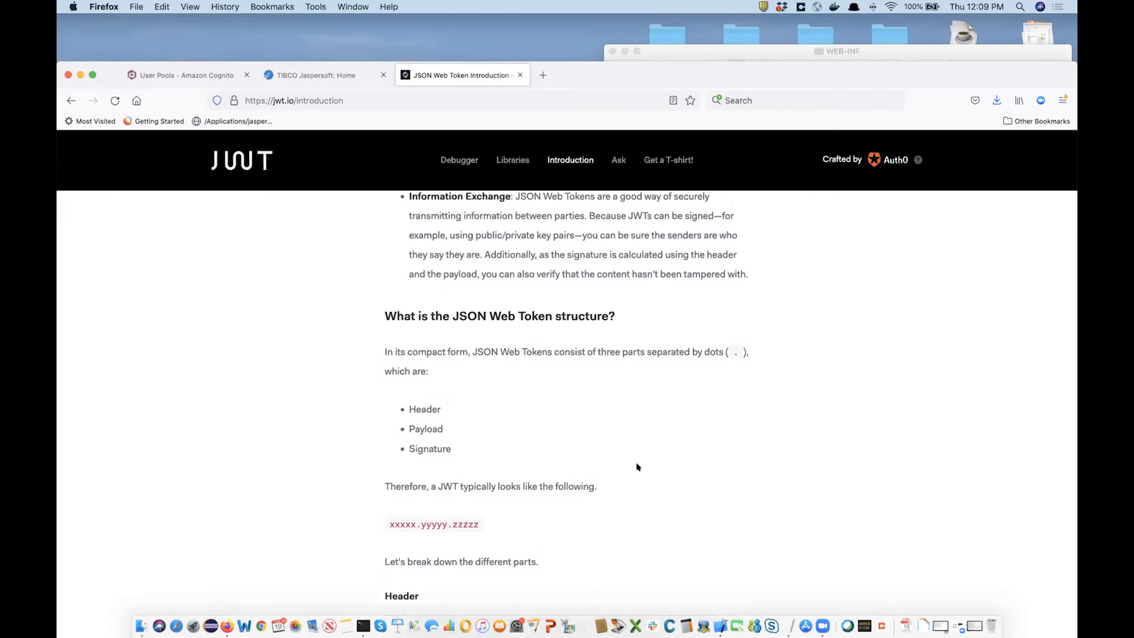
scroll(637, 466, "down", 1)
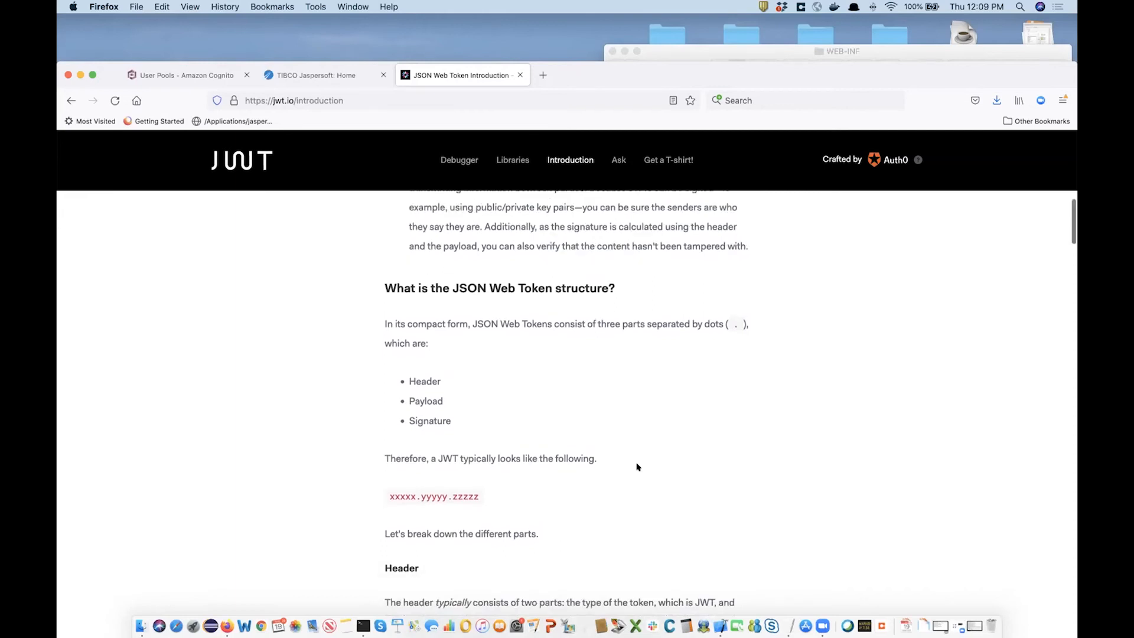
scroll(637, 466, "down", 1)
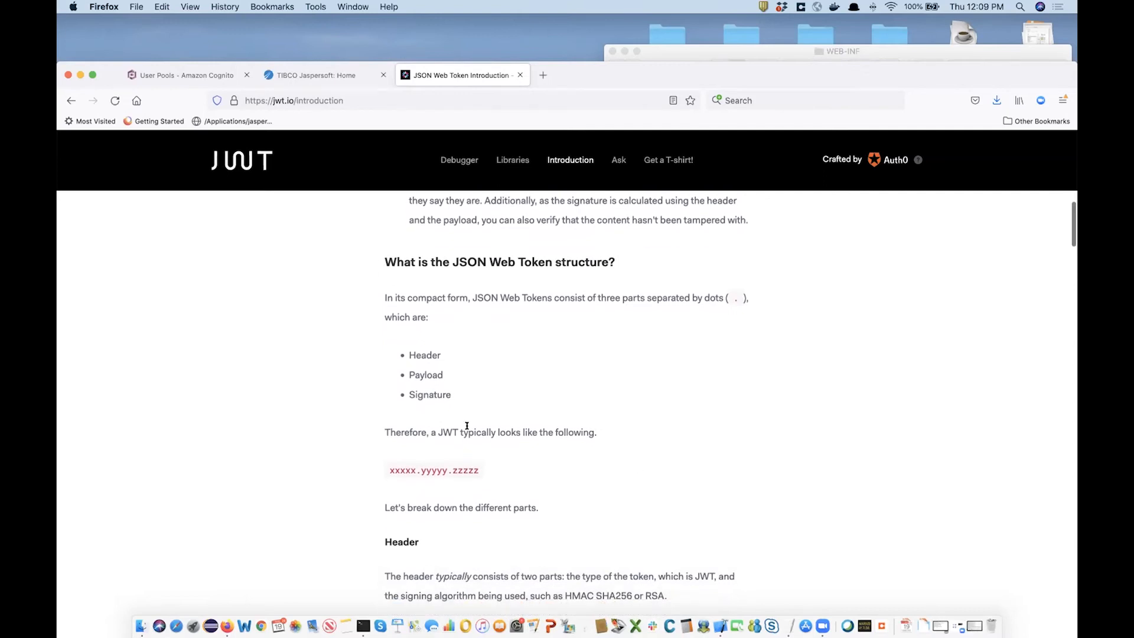
scroll(440, 383, "down", 1)
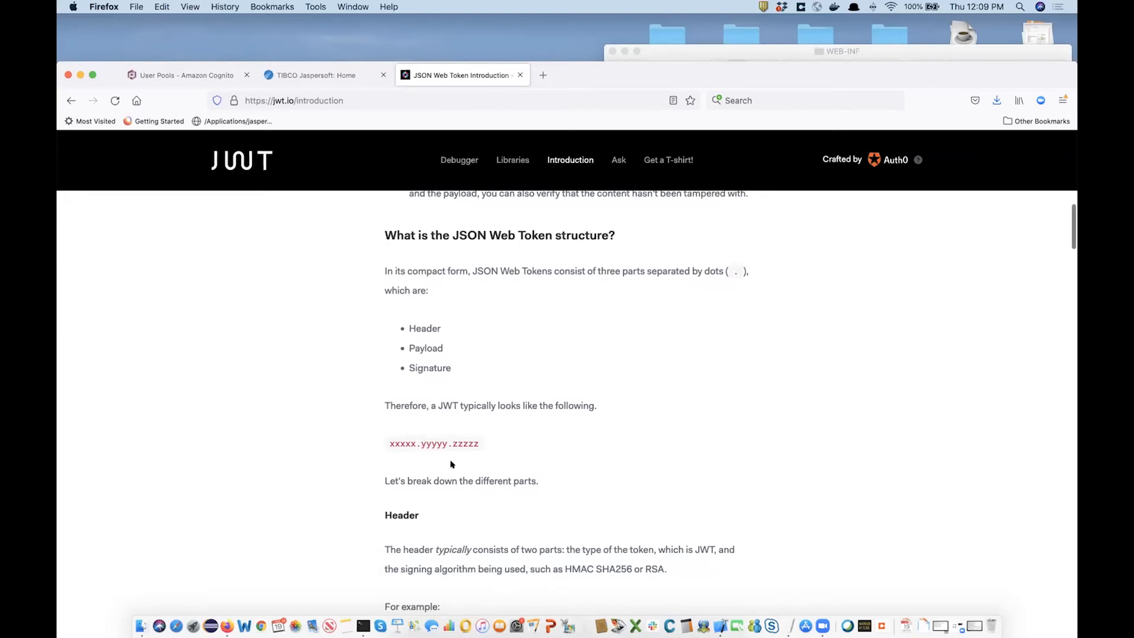
scroll(456, 463, "down", 3)
Highlight the xxxxx header, yyyyy payload and zzzzz signature parts, then scroll to the debugger example.
double_click(404, 367)
left_click_drag(422, 369, 468, 368)
left_click(480, 373)
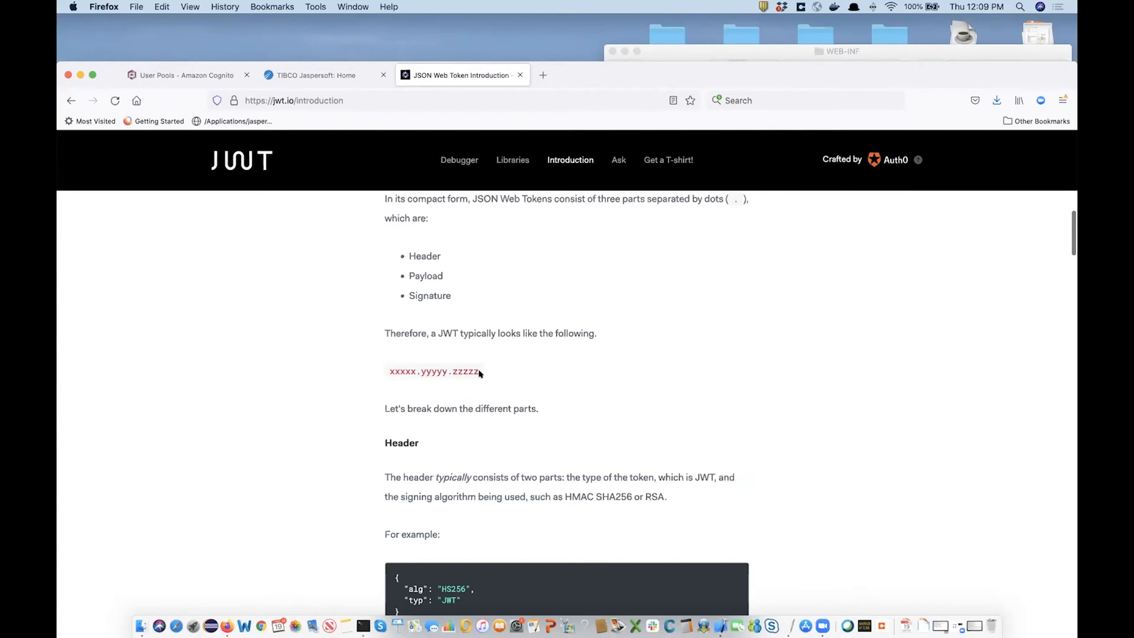
scroll(479, 464, "down", 10)
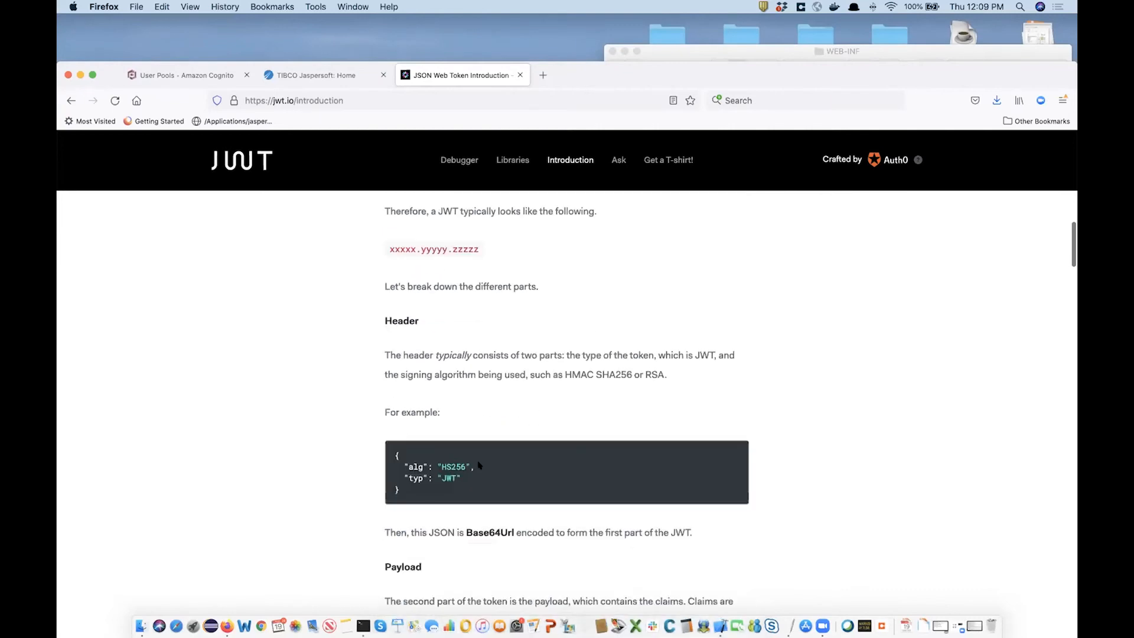
scroll(479, 464, "down", 15)
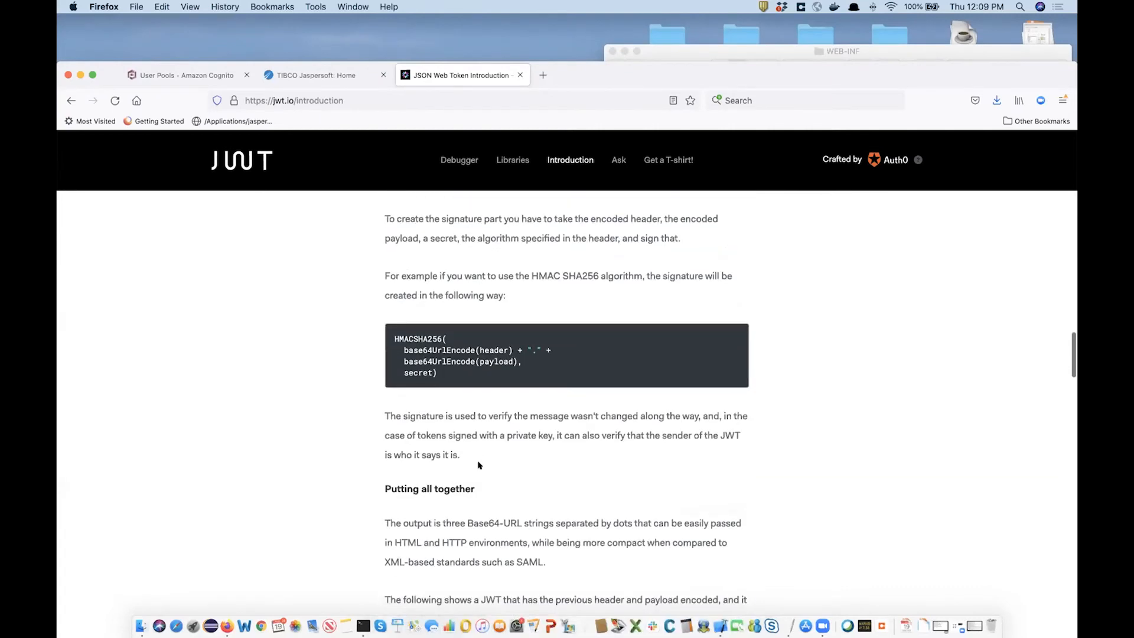
scroll(478, 465, "down", 10)
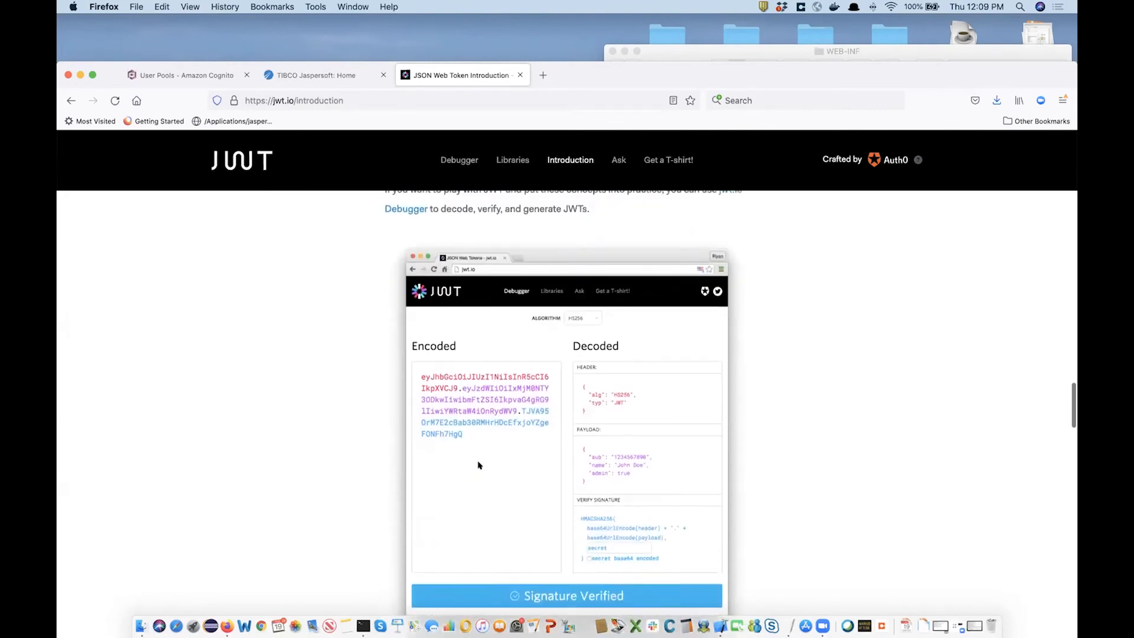
scroll(478, 465, "down", 15)
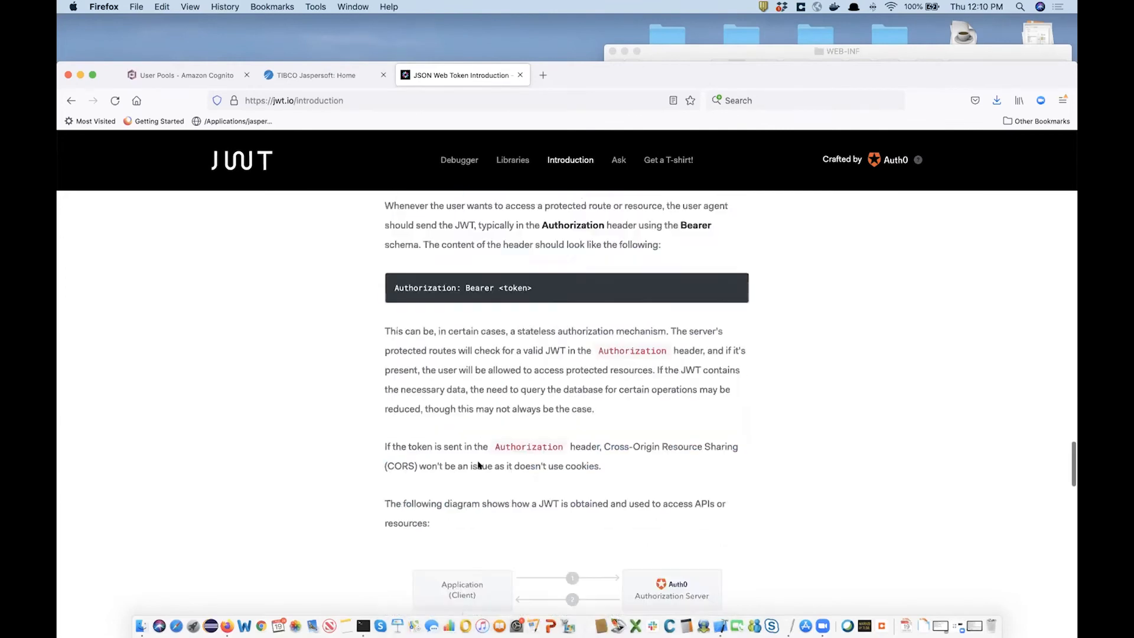
scroll(479, 465, "down", 12)
scroll(478, 465, "up", 8)
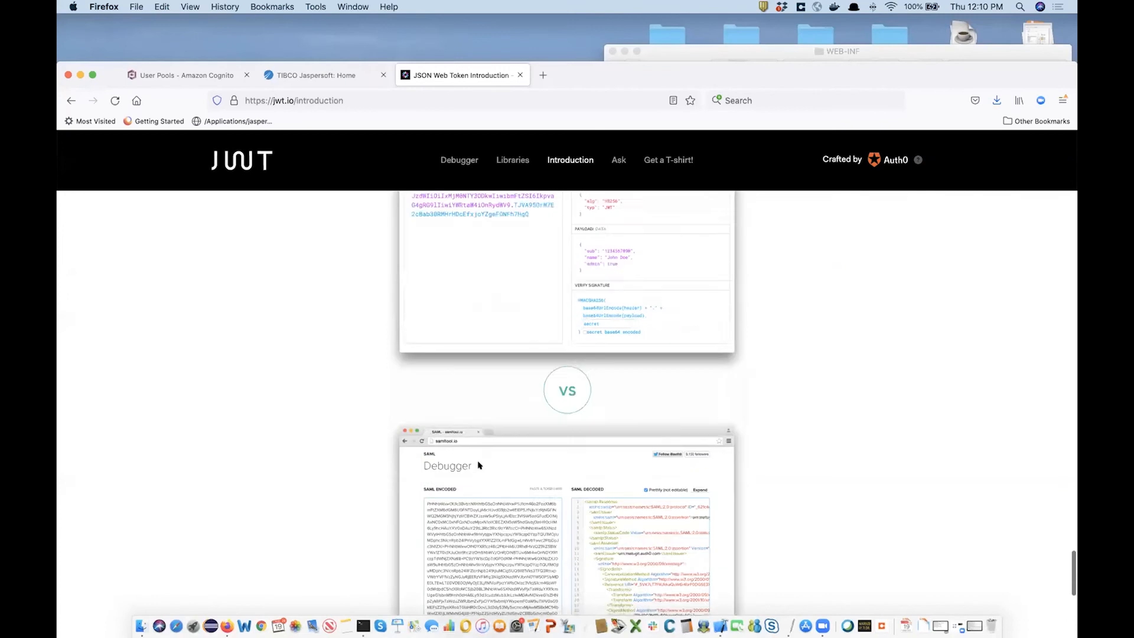
scroll(478, 465, "up", 6)
scroll(478, 464, "down", 10)
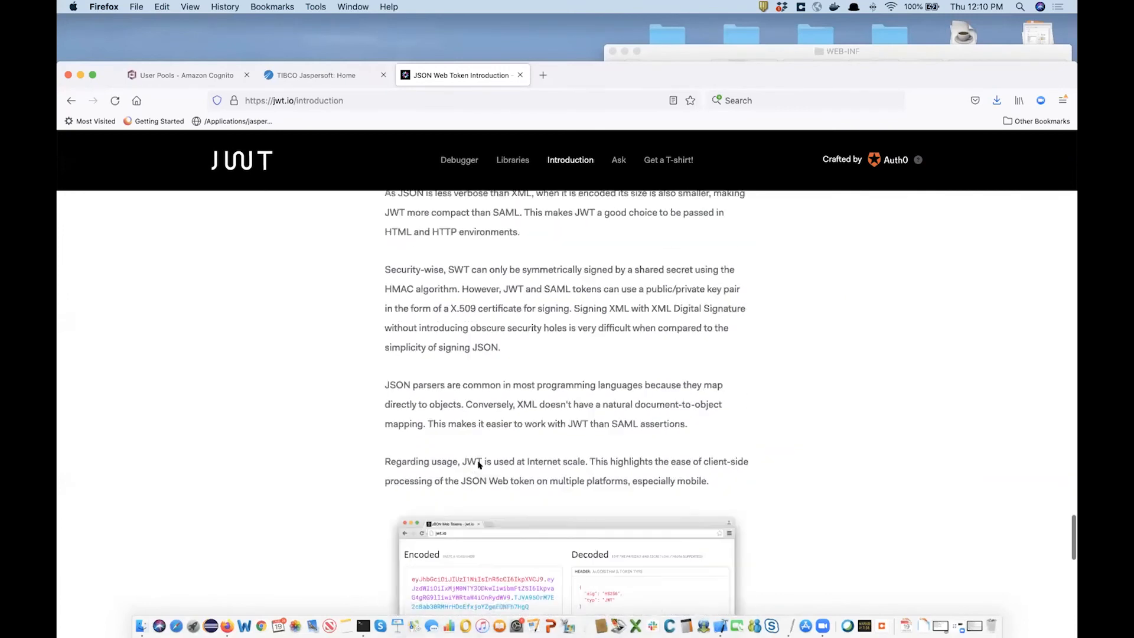
scroll(478, 465, "down", 2)
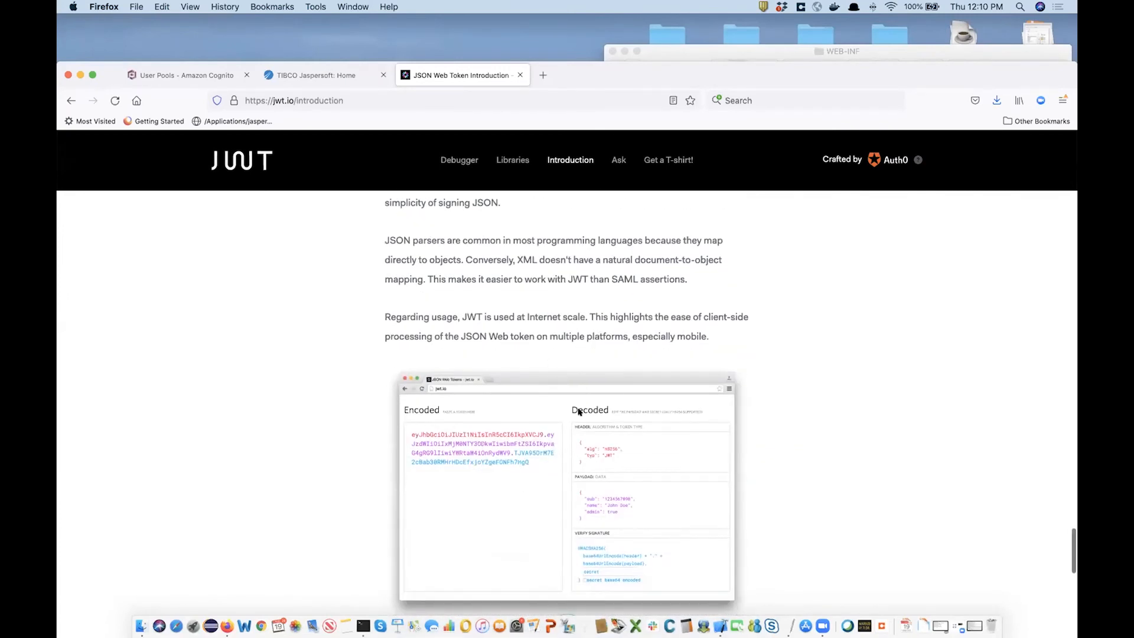
scroll(623, 456, "down", 5)
scroll(623, 456, "up", 1)
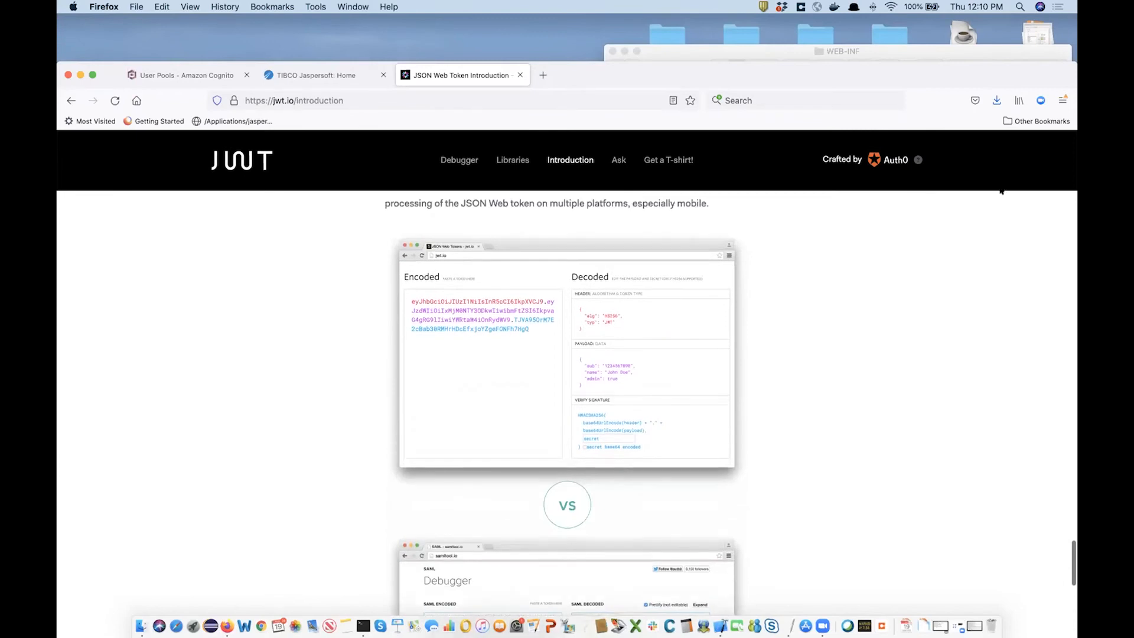
Zoom jwt.io to 200% and view the encoded HS256 token beside its decoded parts.
left_click(1063, 100)
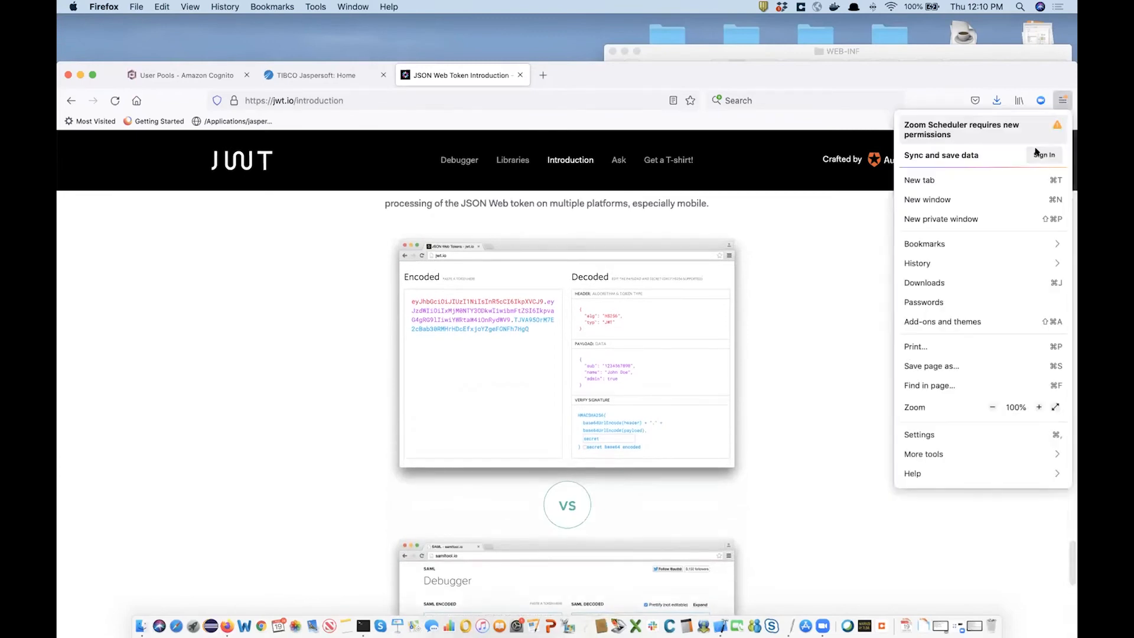
left_click(1039, 407)
left_click(1039, 407)
left_click(1039, 407)
left_click(1039, 407)
left_click(1039, 407)
left_click(1039, 407)
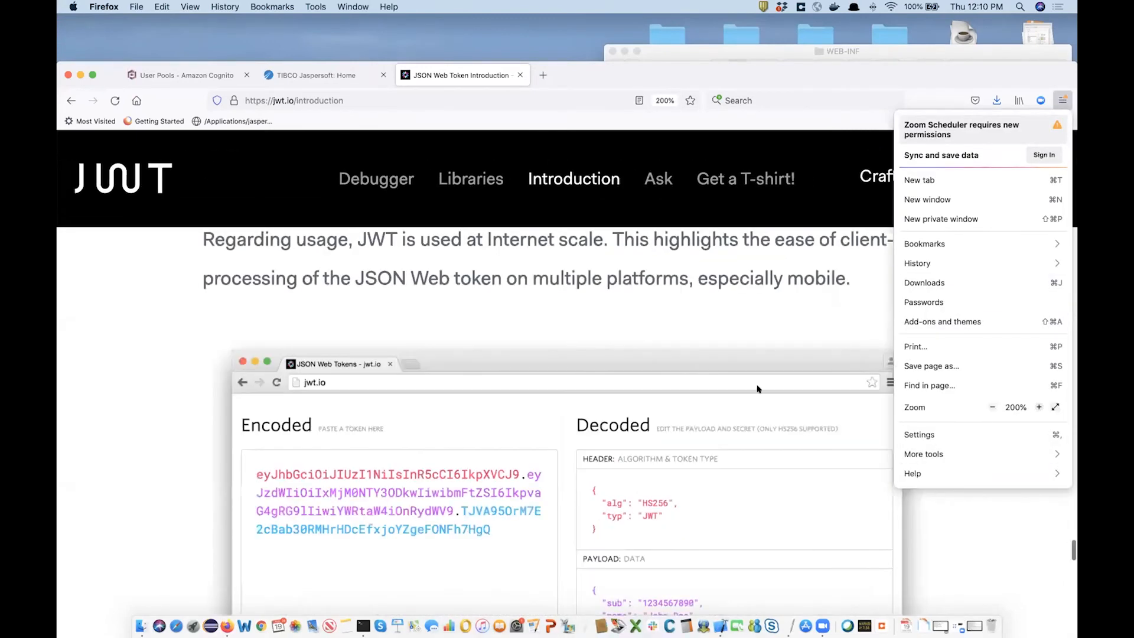
left_click(762, 358)
scroll(547, 481, "down", 3)
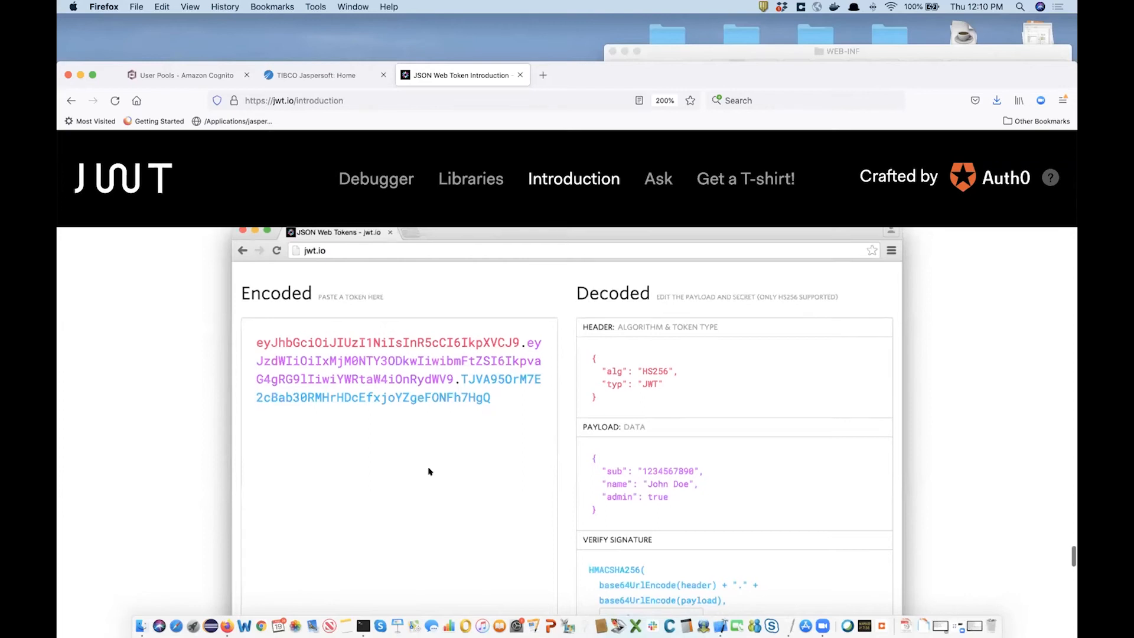
scroll(429, 471, "down", 3)
scroll(636, 394, "up", 2)
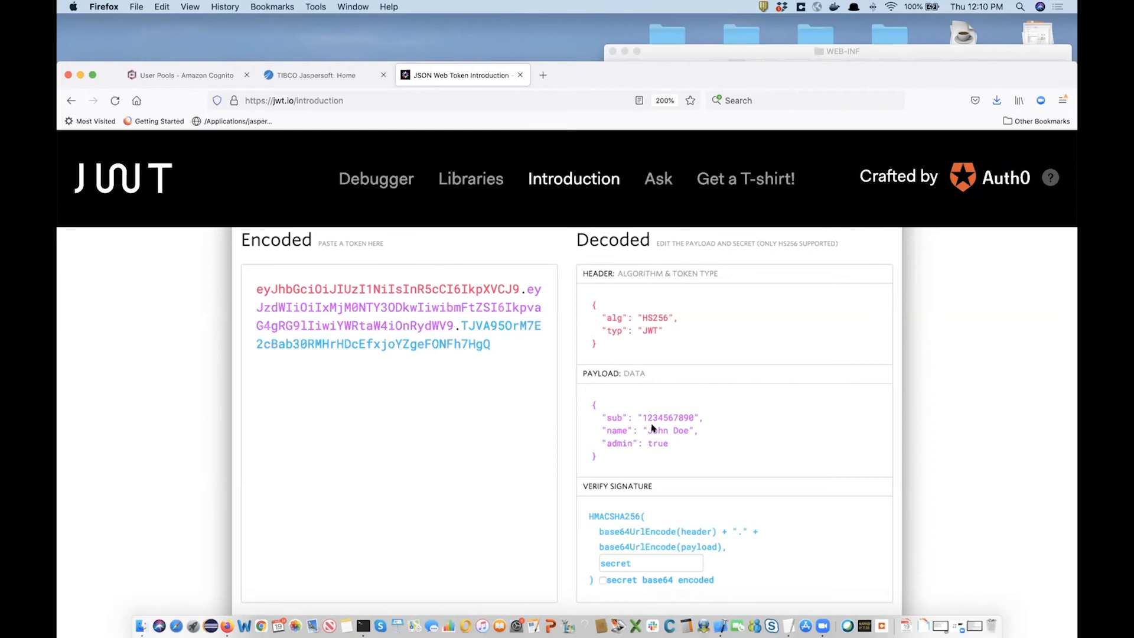
scroll(619, 470, "down", 2)
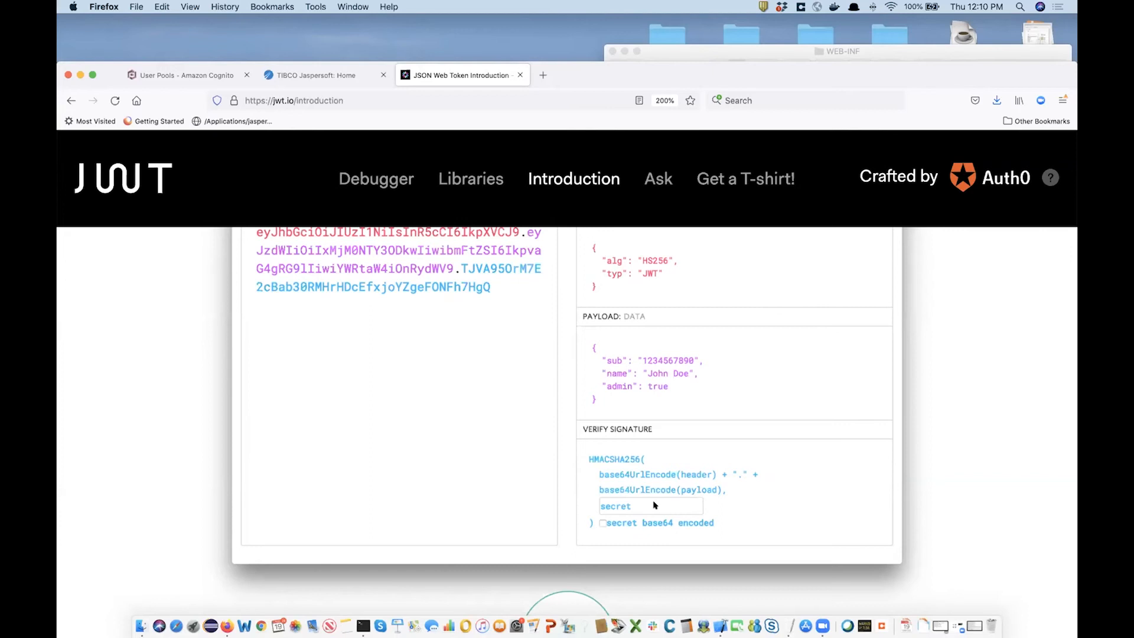
scroll(684, 444, "up", 1)
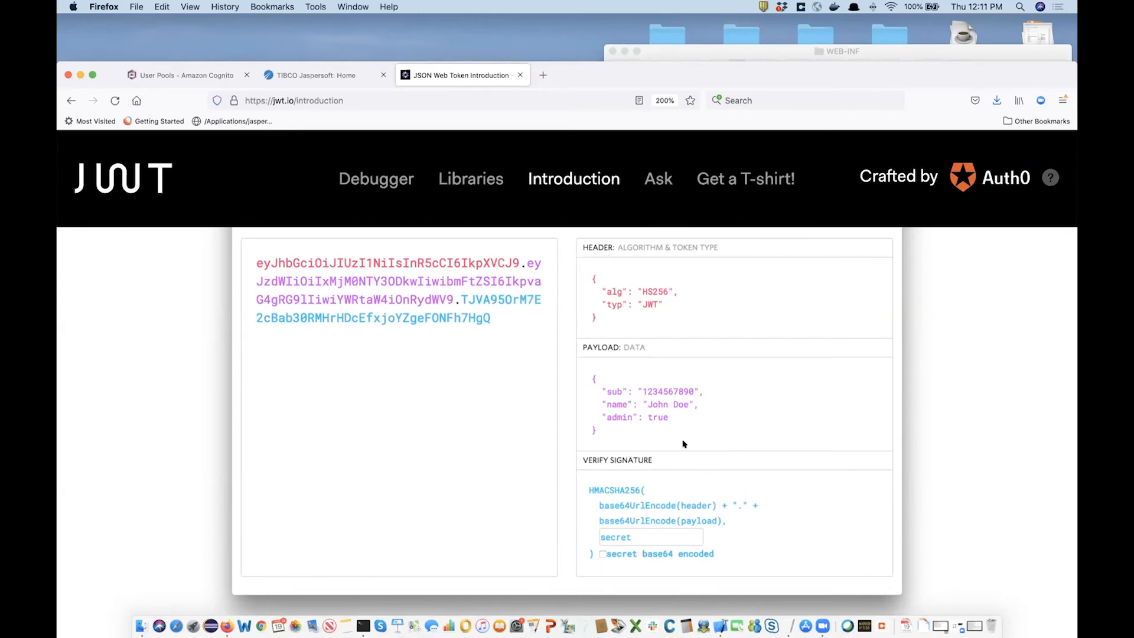
scroll(722, 465, "down", 1)
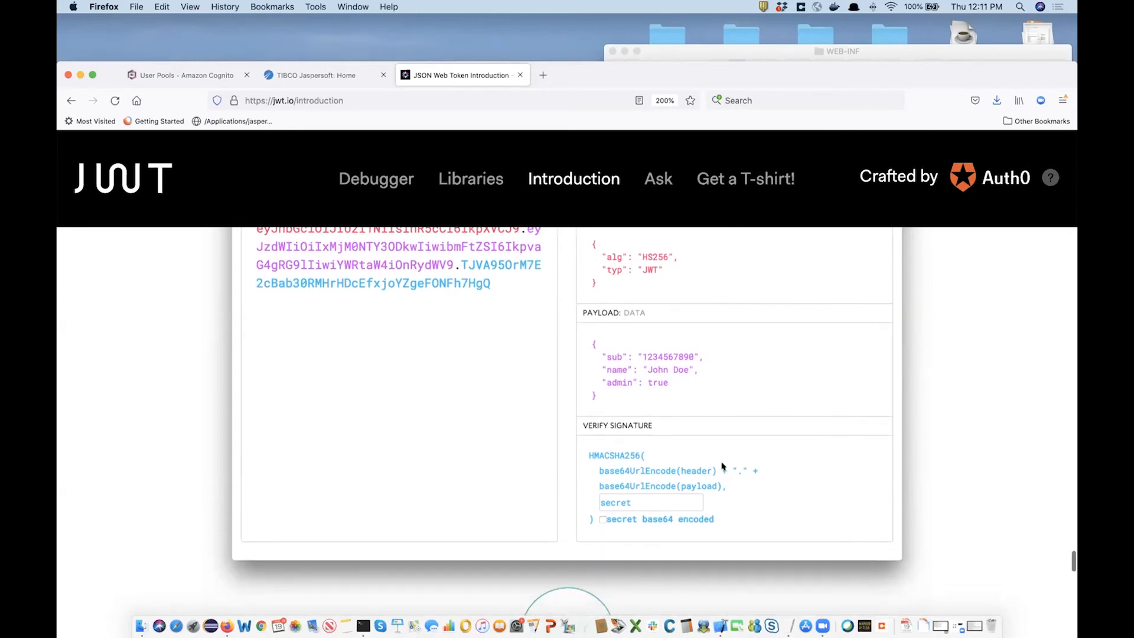
scroll(722, 466, "up", 2)
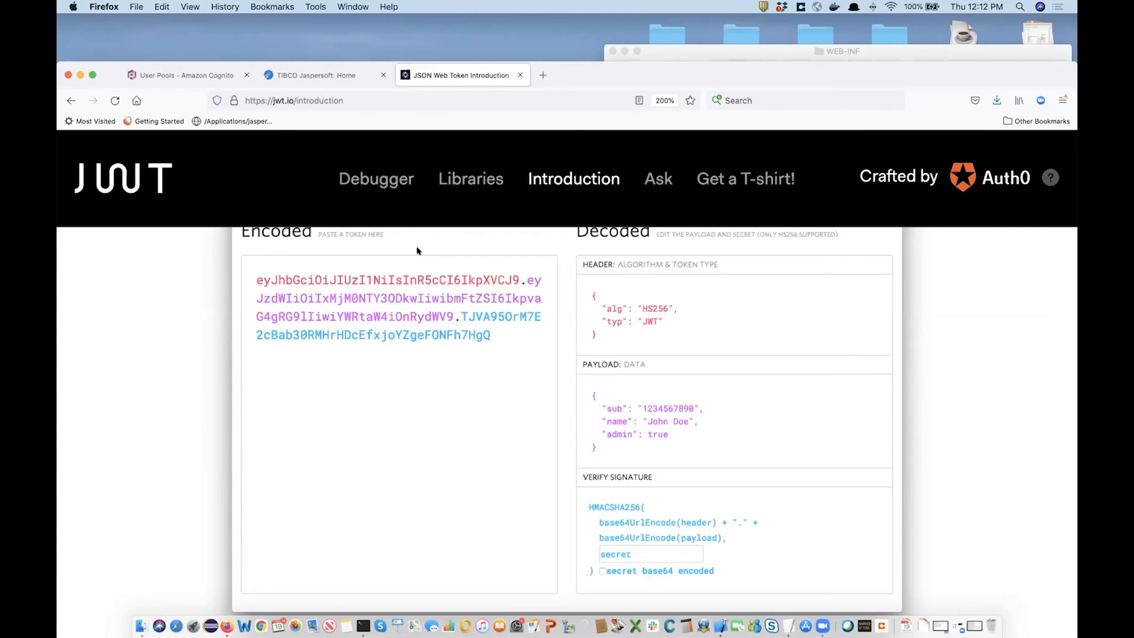
In applicationContext-externalAuth-oauth_oidc.xml, highlight the keyUrl, issuer, audience and clientId values.
left_click(716, 619)
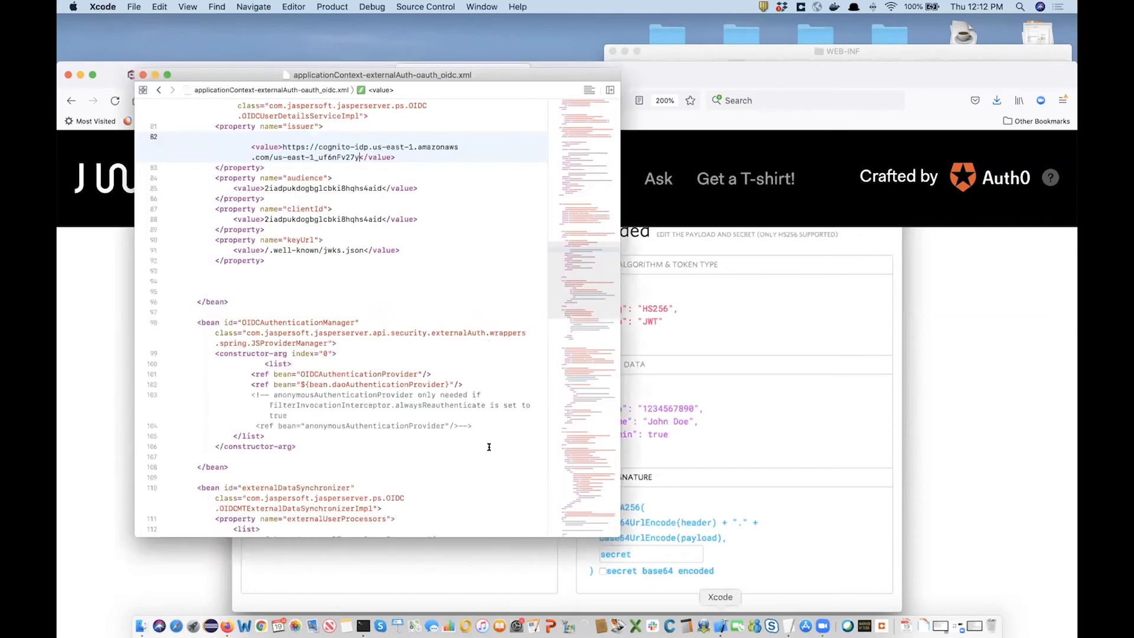
scroll(334, 324, "up", 5)
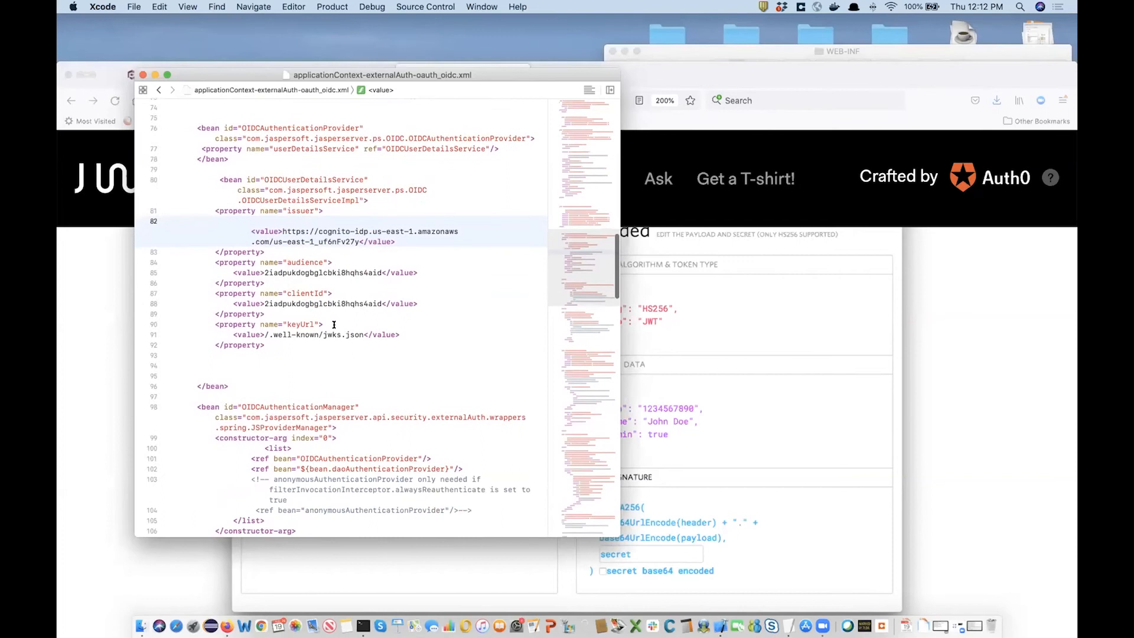
left_click(267, 334)
left_click_drag(266, 335, 362, 335)
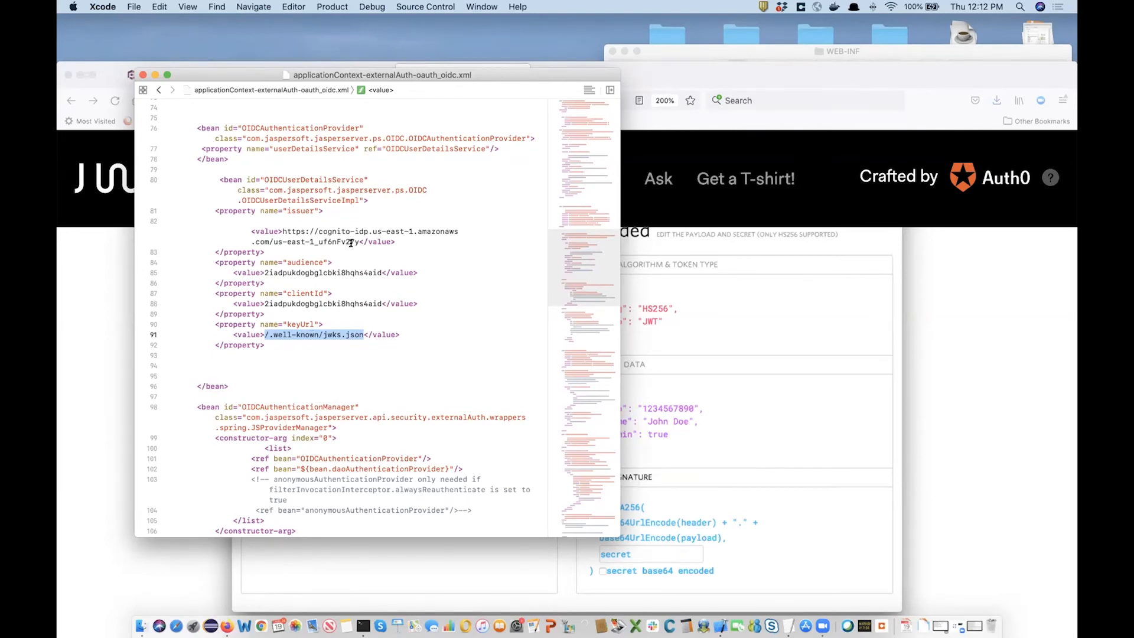
left_click_drag(282, 231, 355, 238)
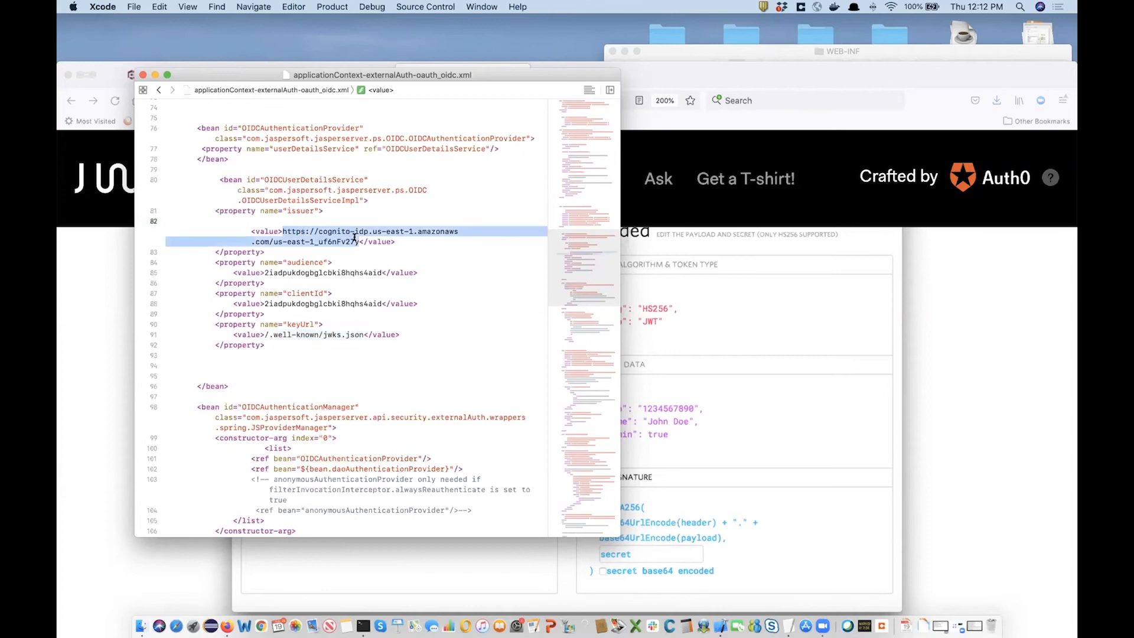
double_click(277, 270)
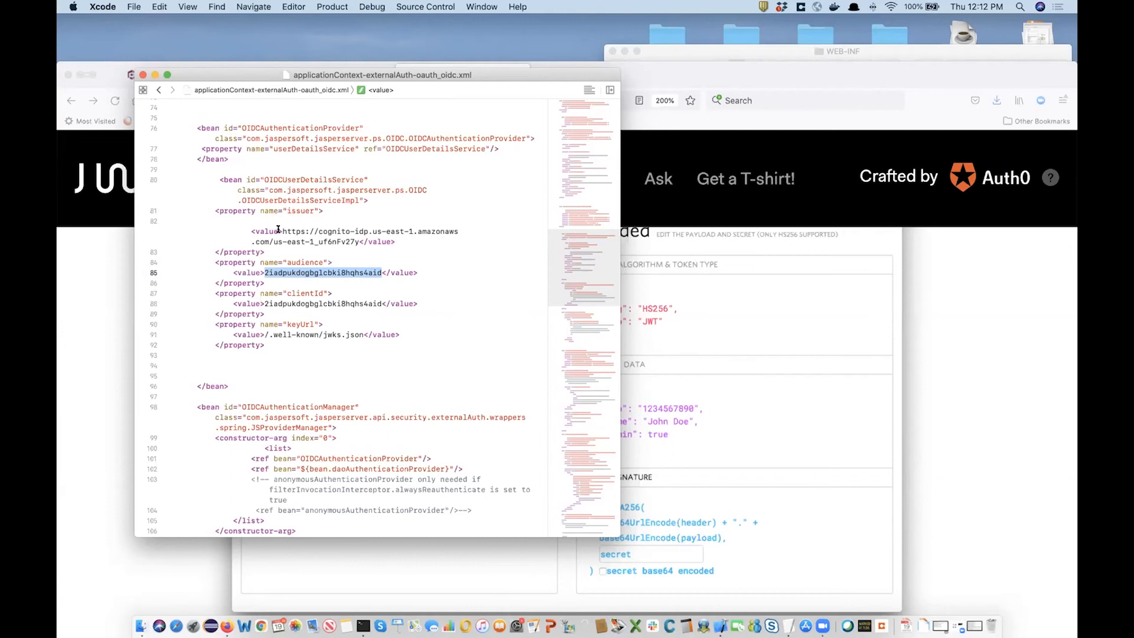
left_click_drag(282, 231, 356, 242)
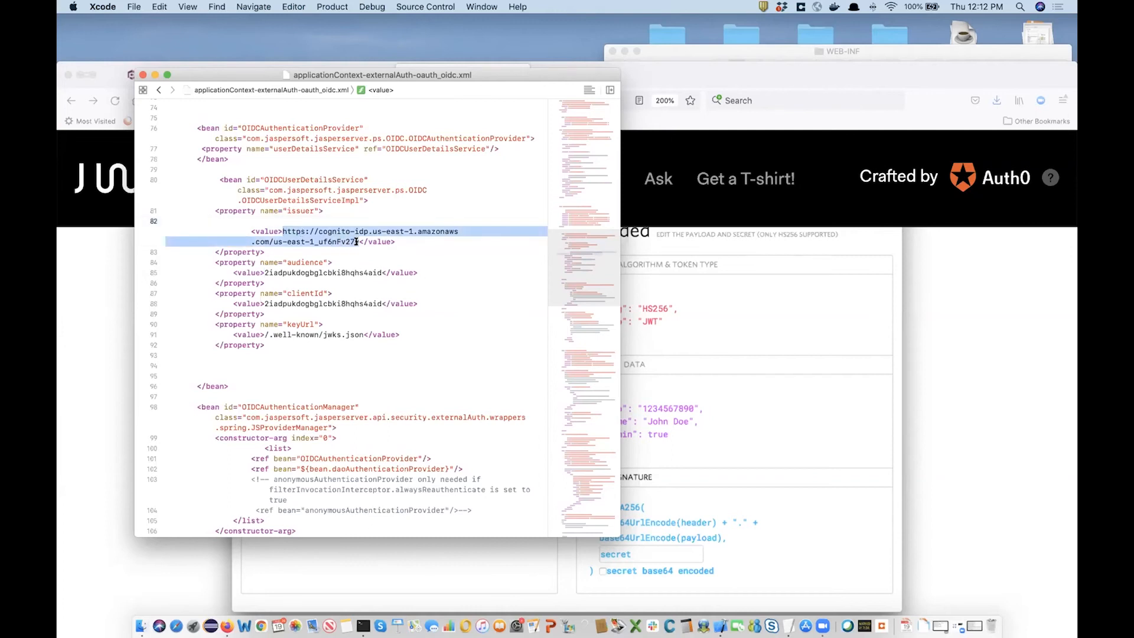
double_click(305, 271)
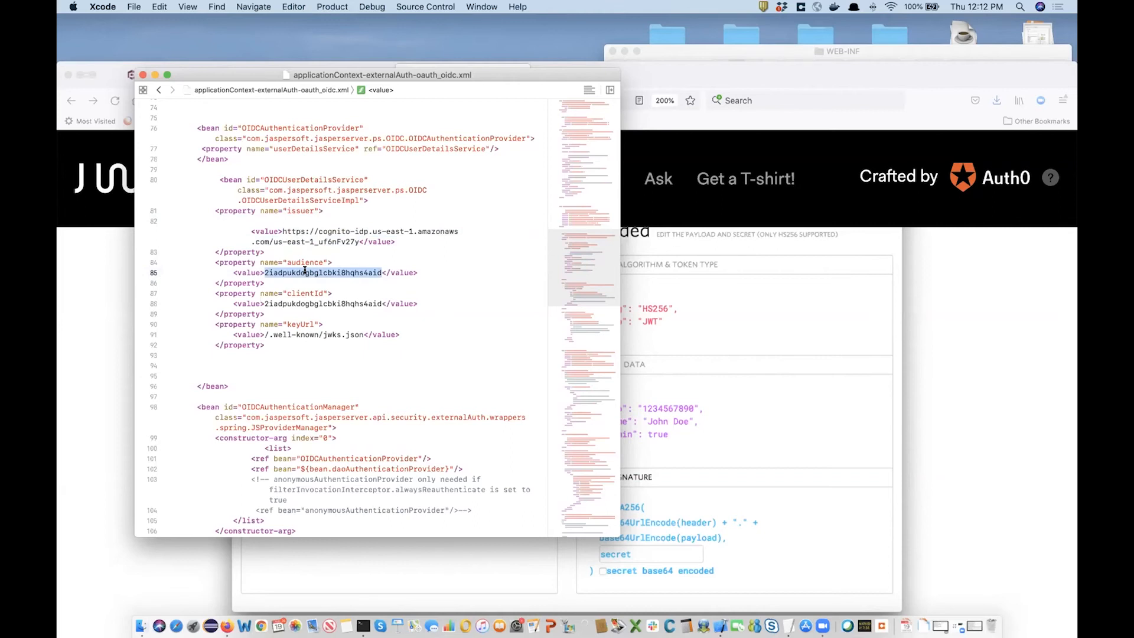
left_click_drag(265, 335, 362, 334)
left_click(363, 300)
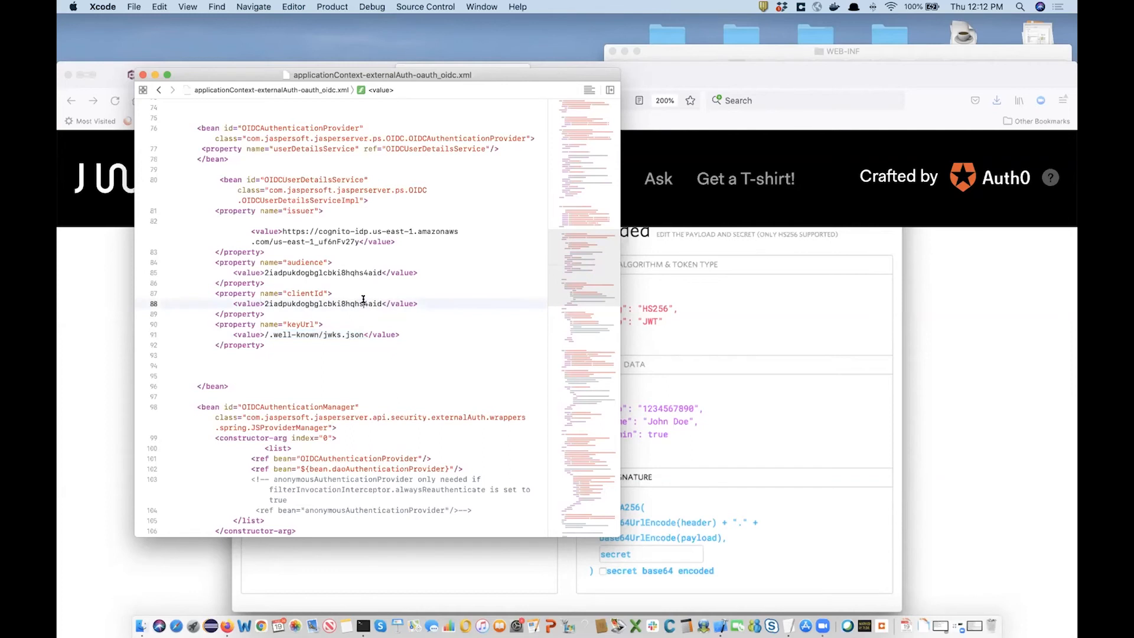
scroll(363, 300, "up", 5)
Highlight the openid and profile scopes on line 53.
scroll(363, 299, "up", 10)
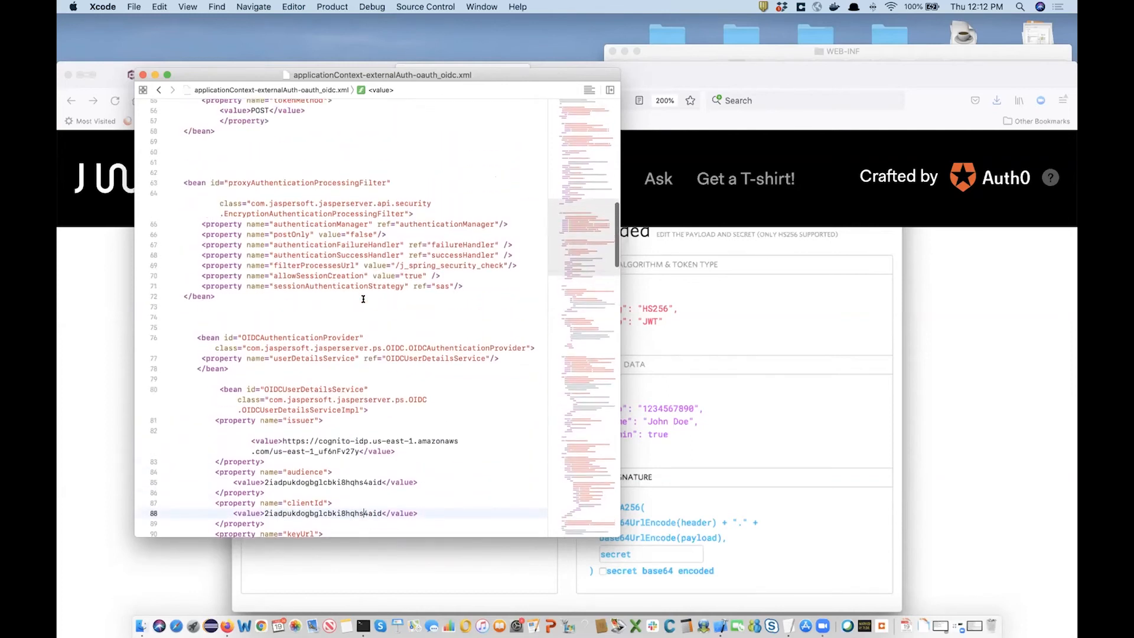
scroll(353, 307, "up", 1)
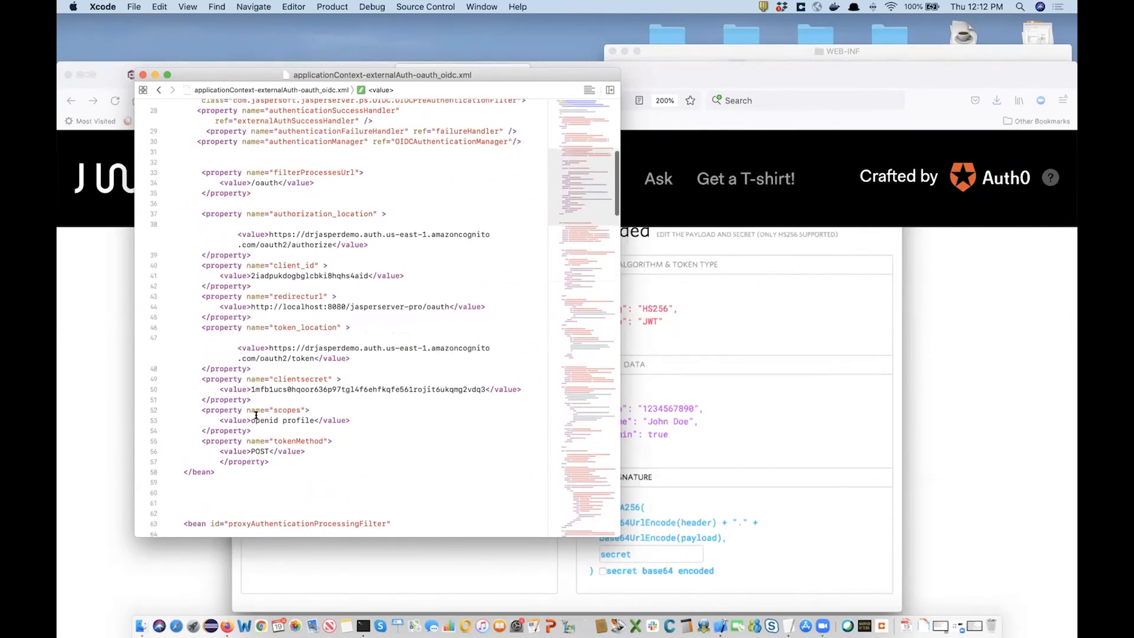
double_click(262, 419)
double_click(297, 419)
double_click(258, 419)
double_click(291, 419)
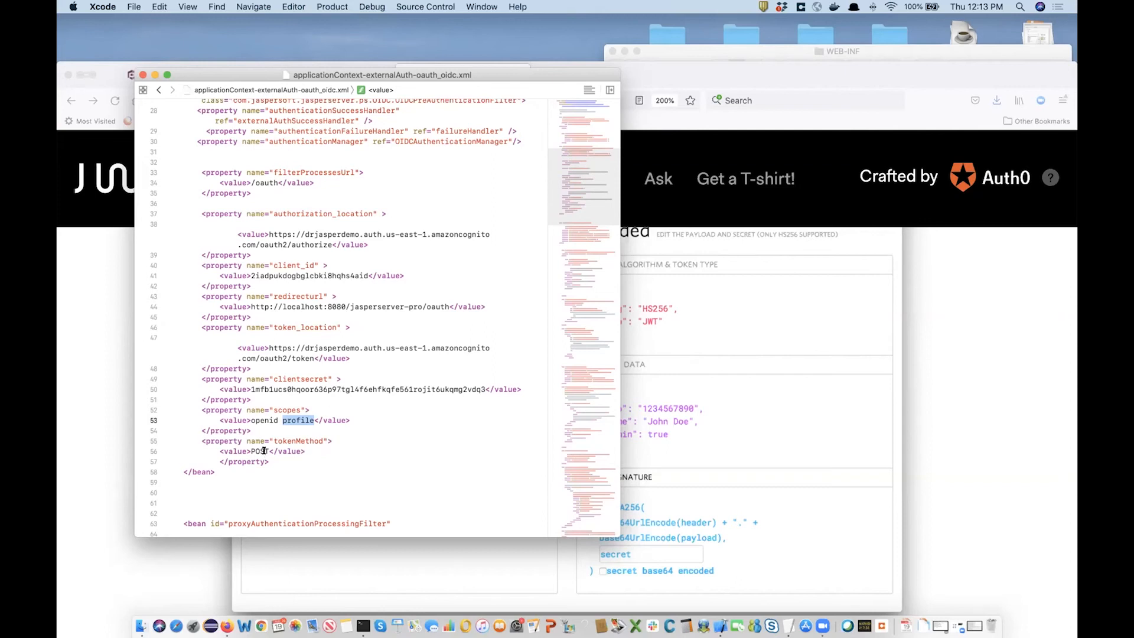
Highlight the token and authorize URLs, the localhost redirect URL and the /oauth filter path.
left_click_drag(269, 345, 312, 358)
left_click(296, 335)
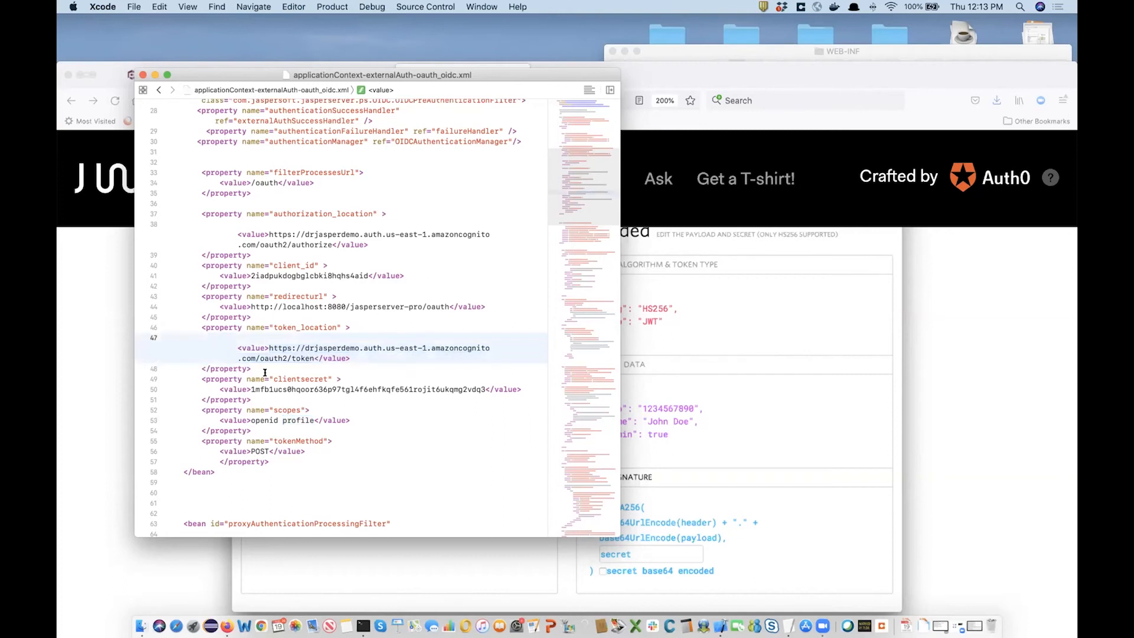
left_click_drag(269, 235, 315, 249)
left_click(315, 247)
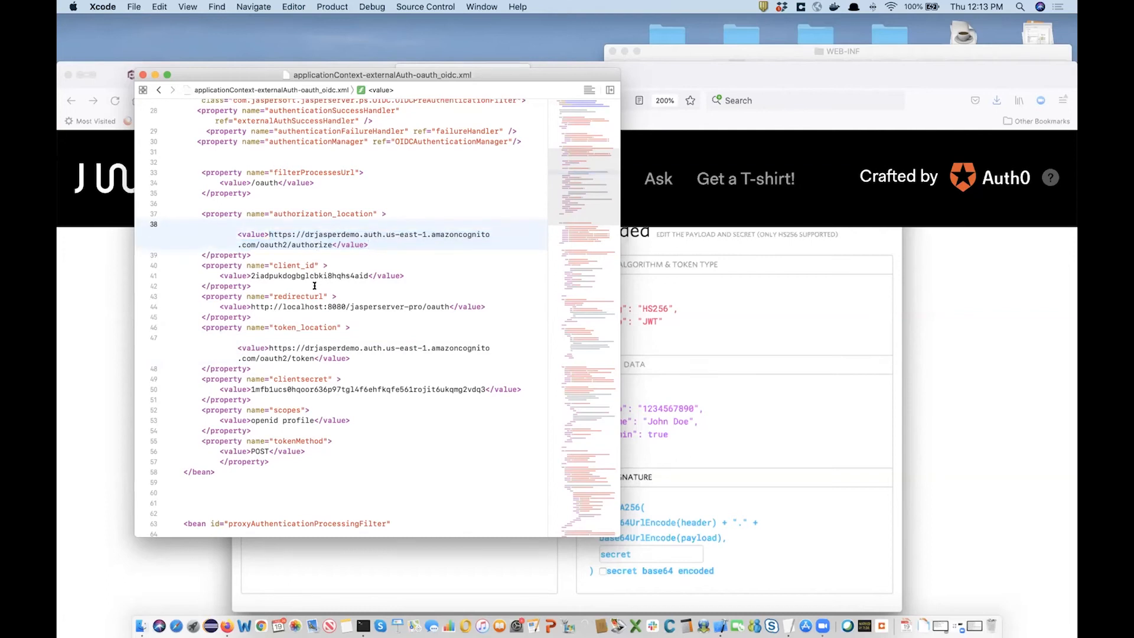
left_click_drag(251, 306, 450, 302)
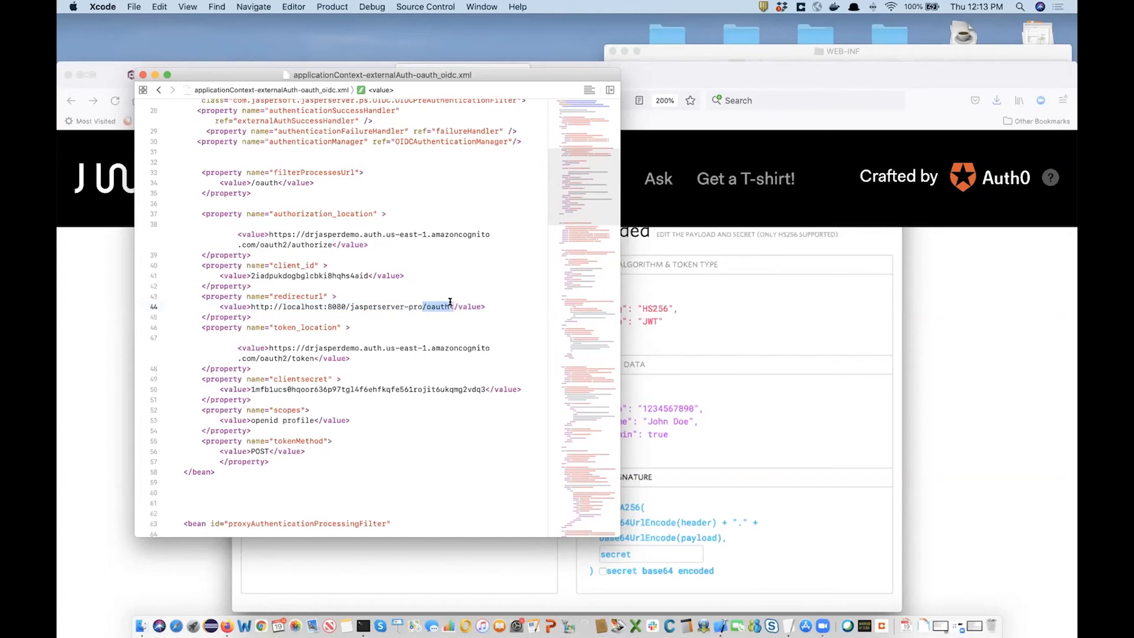
left_click_drag(251, 183, 275, 182)
double_click(264, 183)
double_click(431, 306)
On the Jaspersoft home tab, change the address to localhost:8080/jasperserver-pro/oidc.
left_click(698, 146)
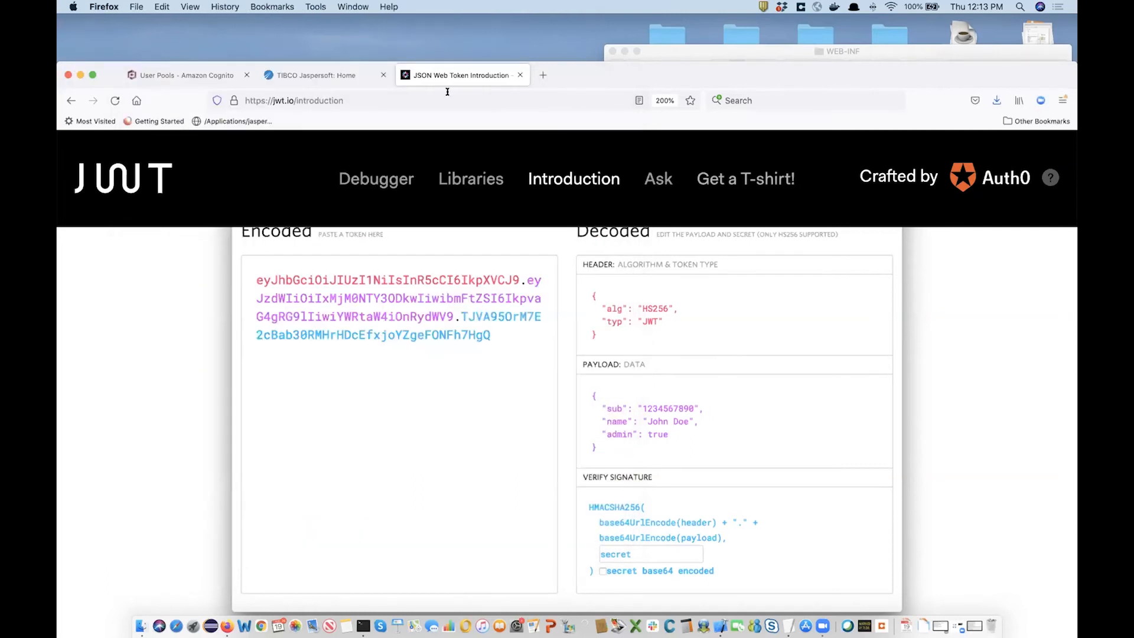
left_click(319, 76)
left_click_drag(371, 101, 525, 105)
type("/oidc")
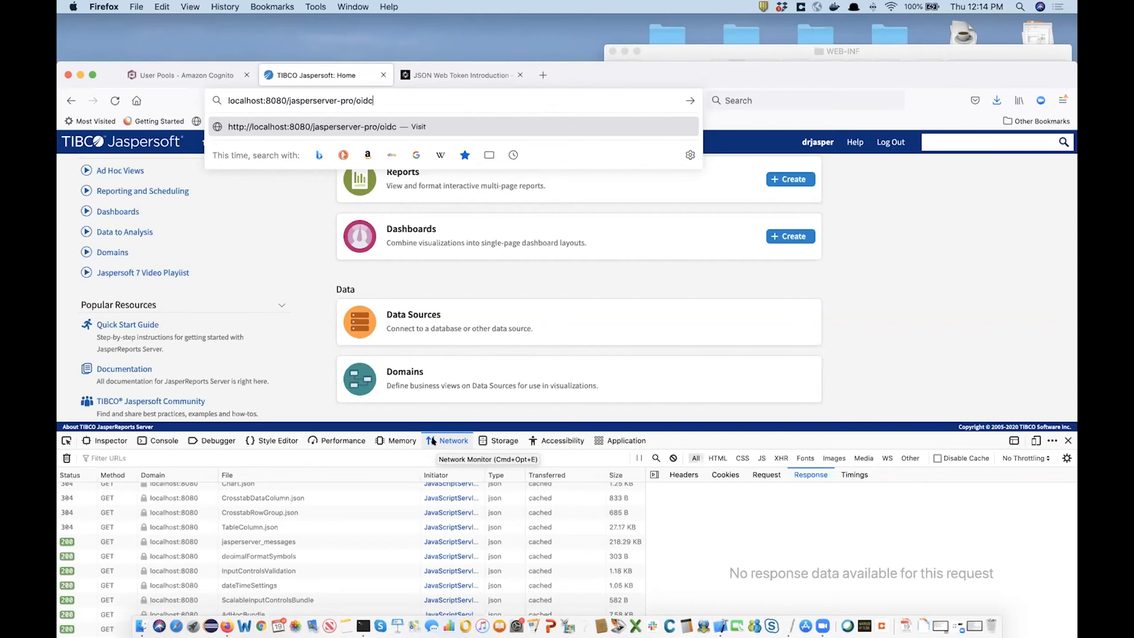
left_click(934, 355)
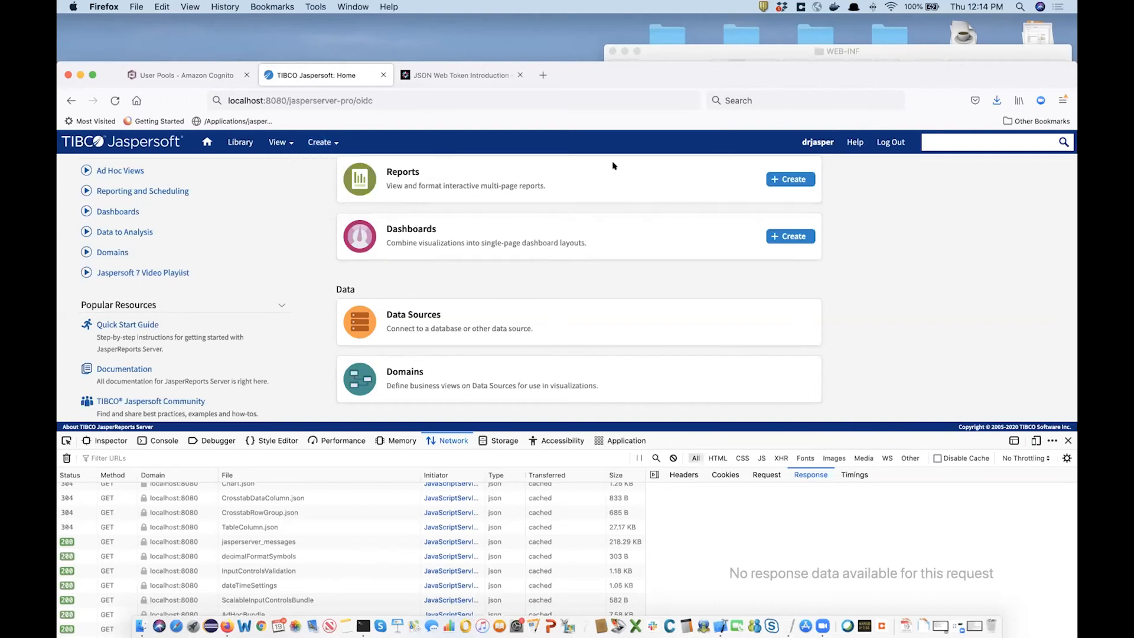
mouse_move(270, 141)
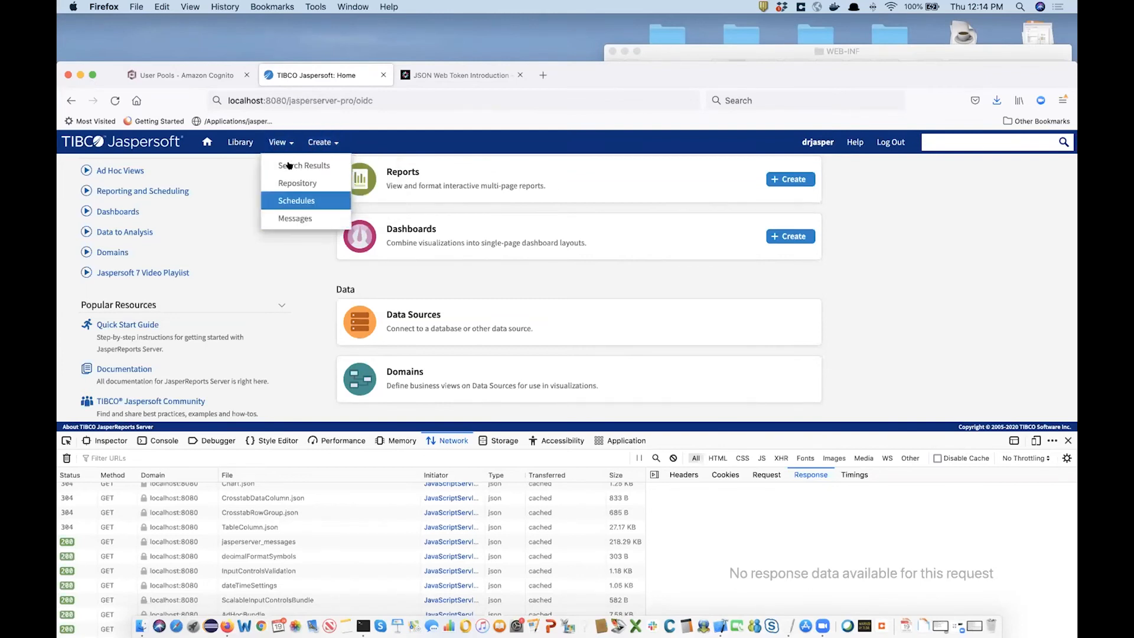
Log out of JasperReports Server and sign back in with the saved administrator username and its password.
left_click(881, 144)
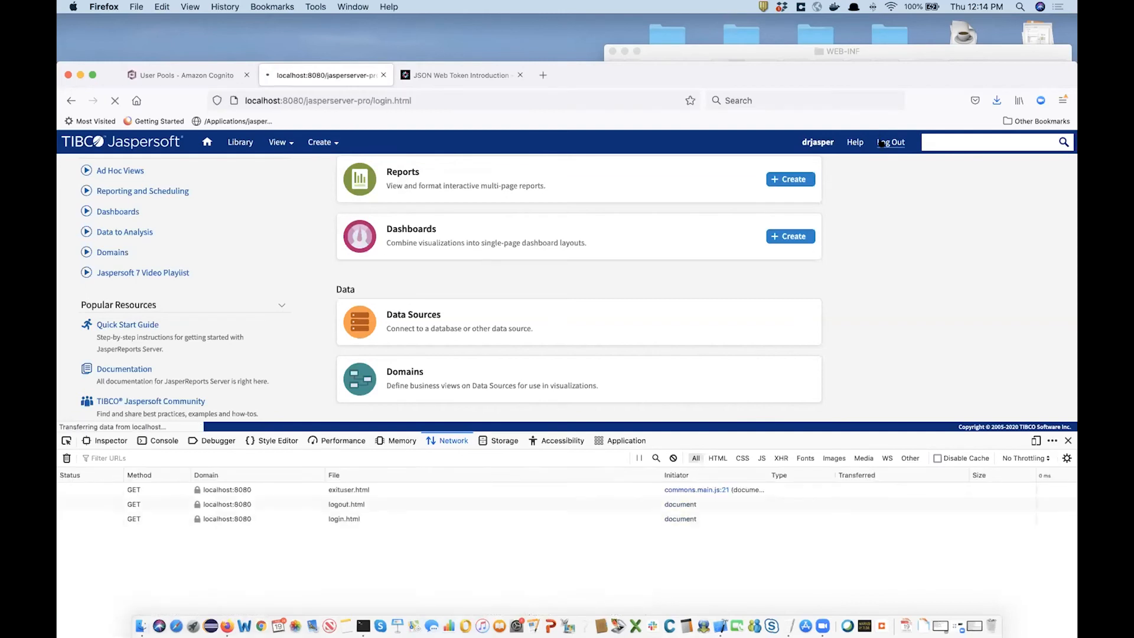
left_click(638, 252)
left_click(629, 268)
left_click(636, 290)
type("superuser")
left_click(679, 335)
left_click(373, 261)
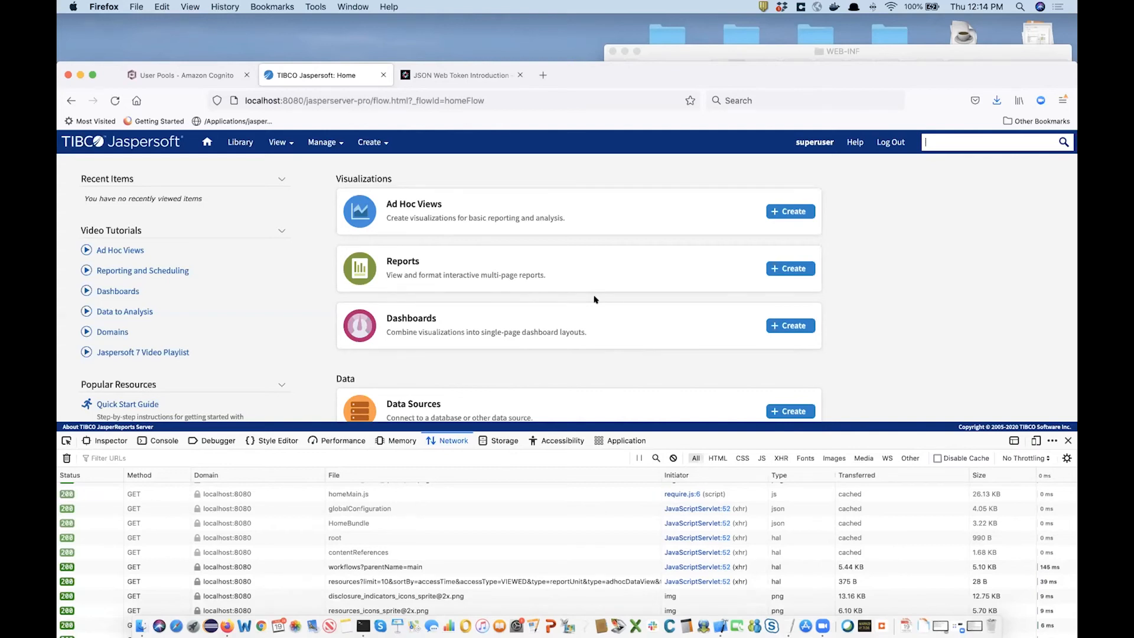
Open Manage > Server Settings to show Log Settings, then close the Firefox developer tools.
mouse_move(322, 143)
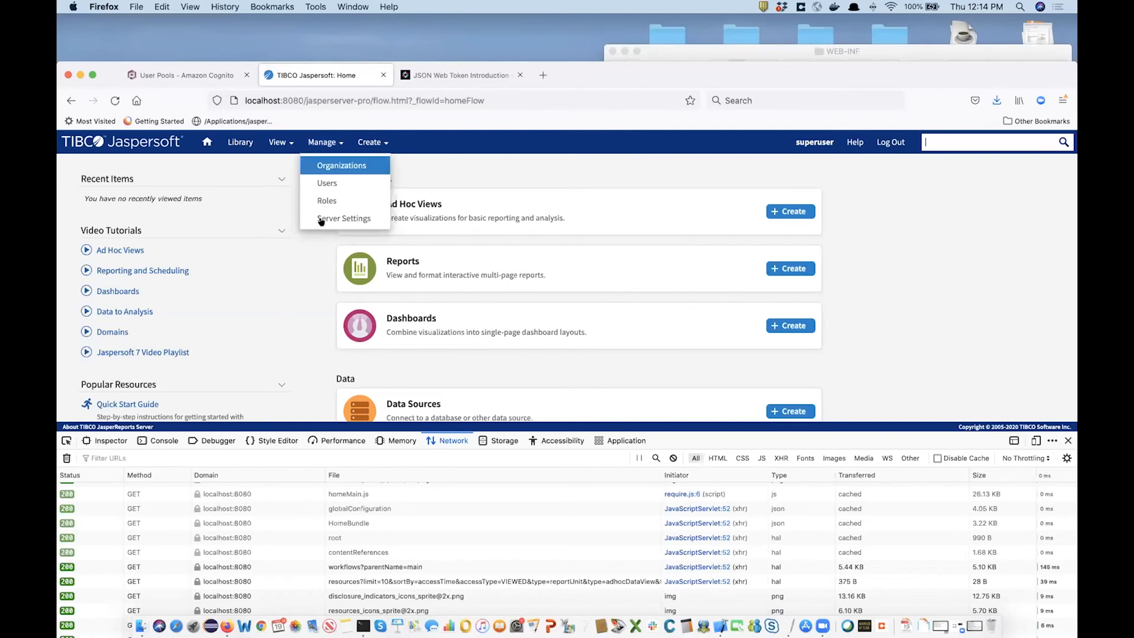
left_click(331, 219)
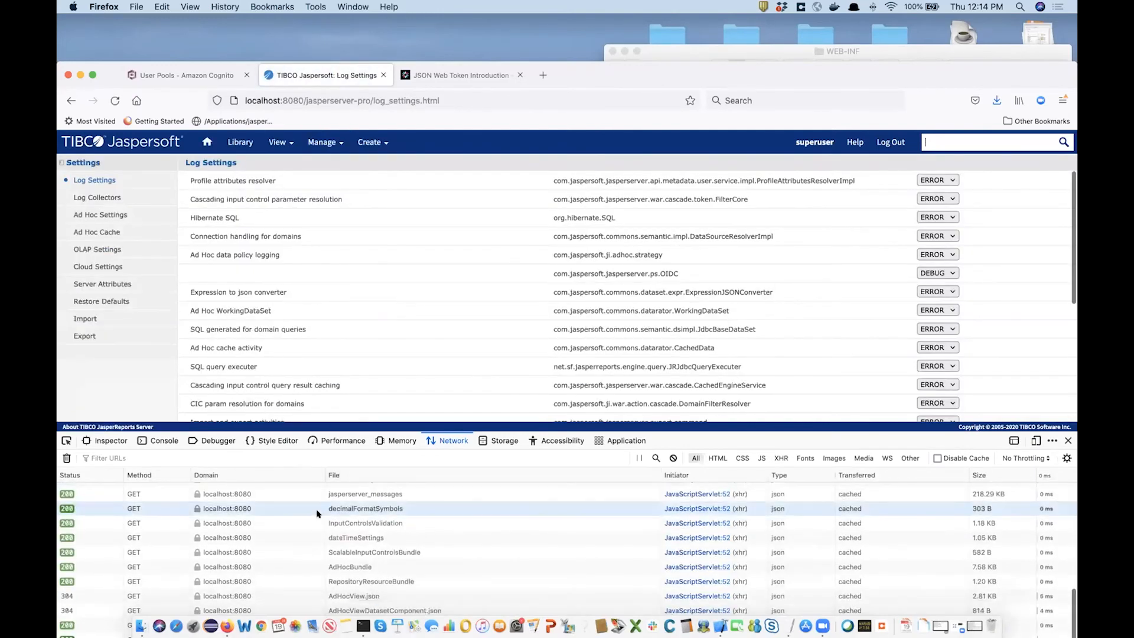
left_click(1067, 441)
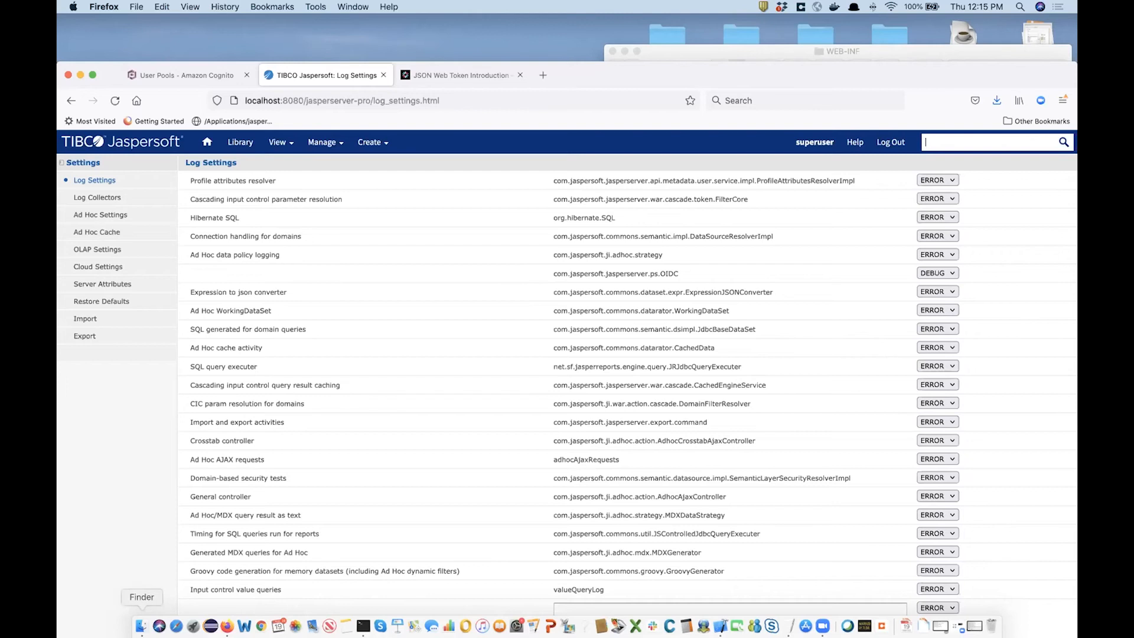
Bring Finder forward, minimize WEB-INF, and locate the Workspaces folder on the Desktop.
left_click(140, 625)
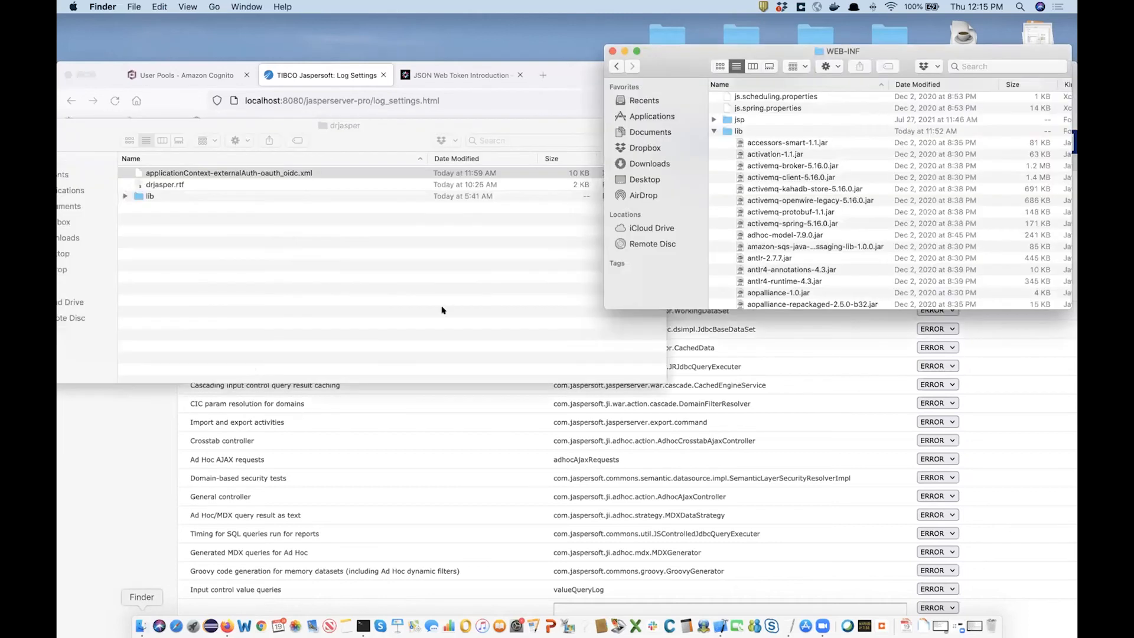
left_click(625, 51)
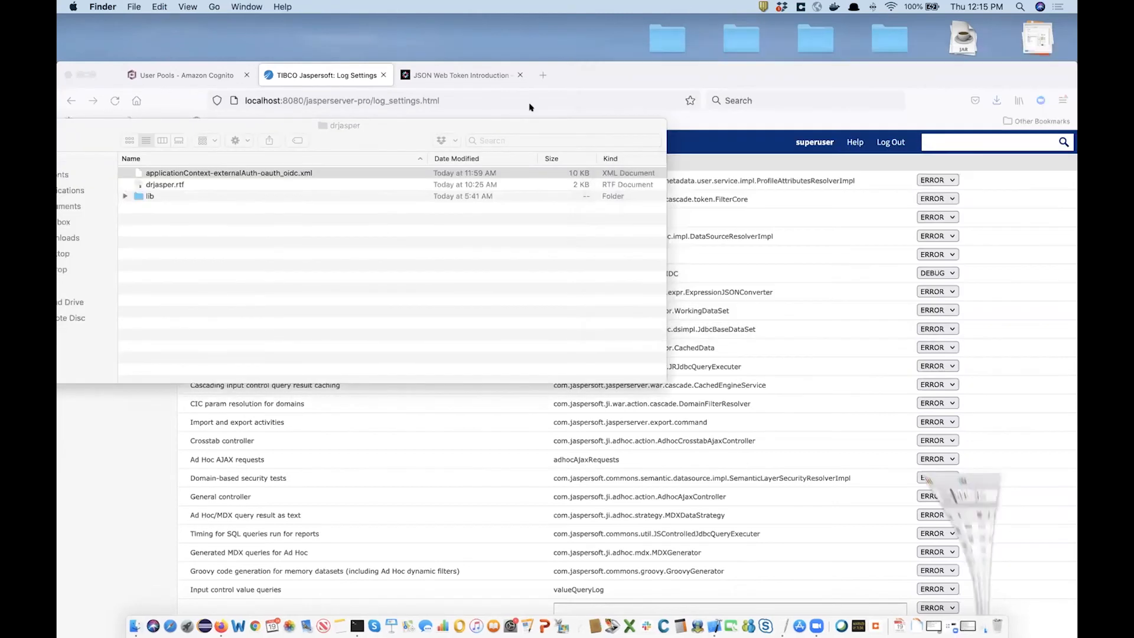
left_click_drag(100, 73, 125, 72)
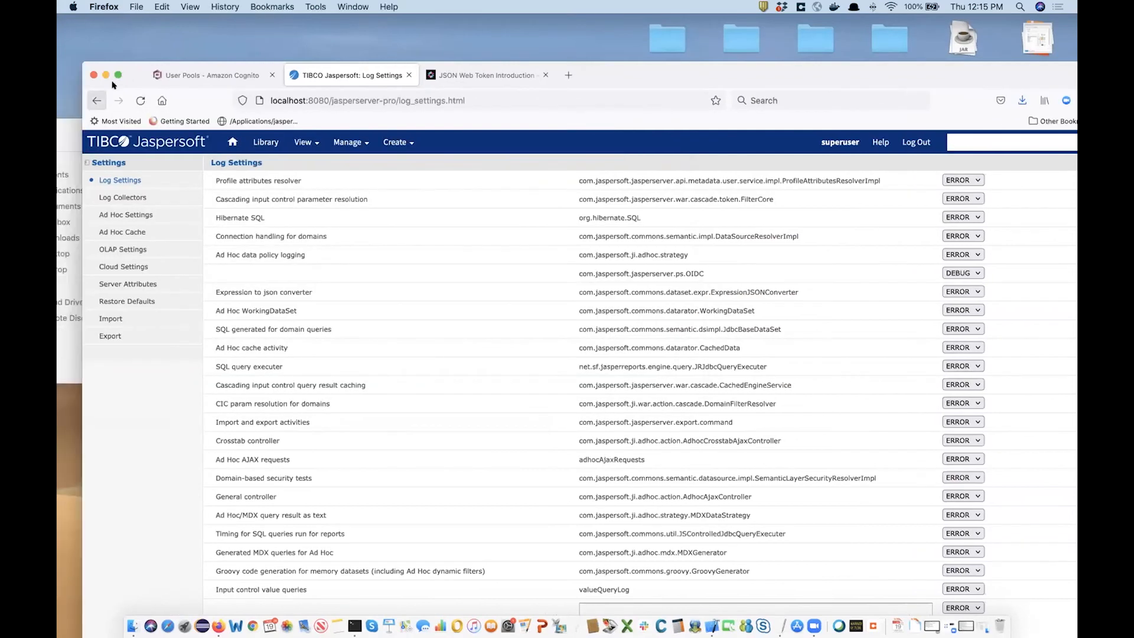
left_click(67, 131)
left_click_drag(68, 133, 167, 131)
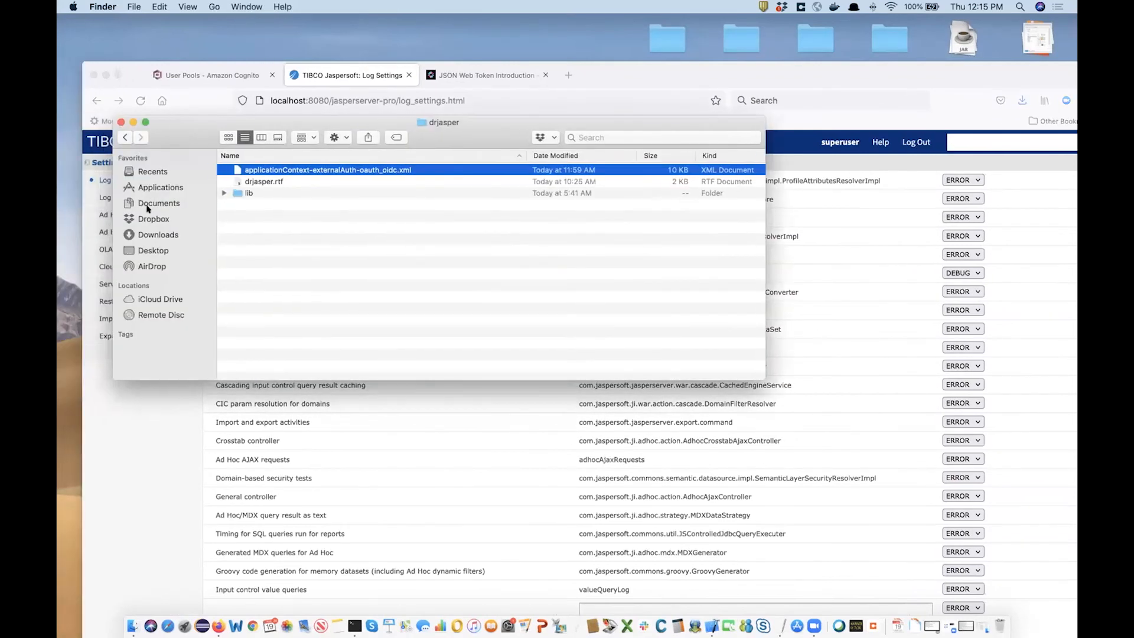
left_click(152, 251)
left_click(269, 251)
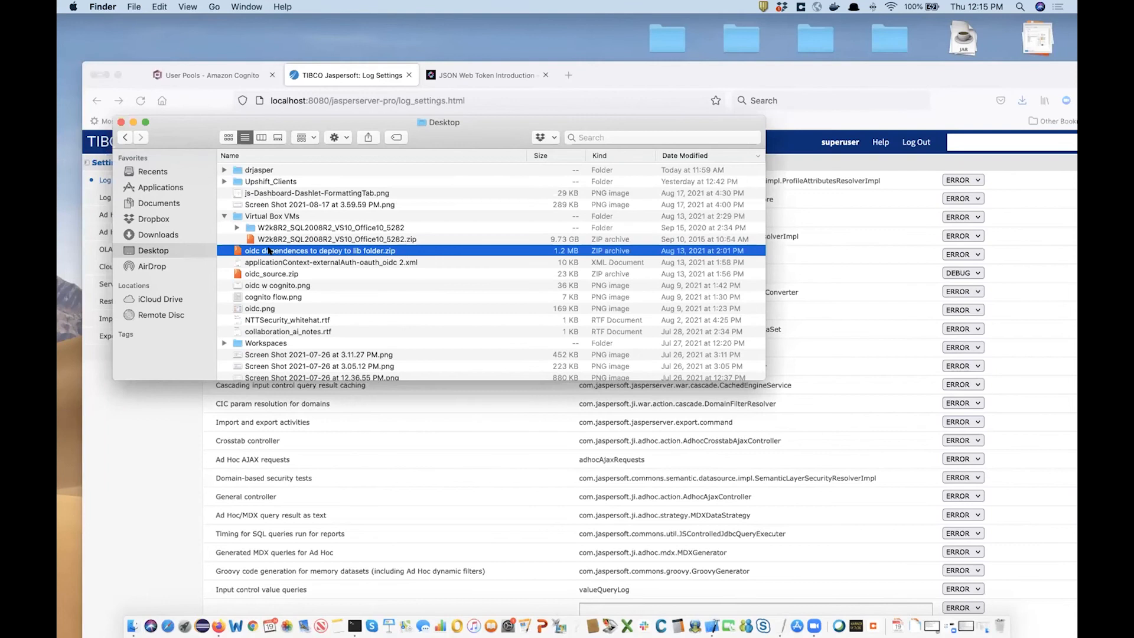
type("wo")
scroll(287, 275, "down", 5)
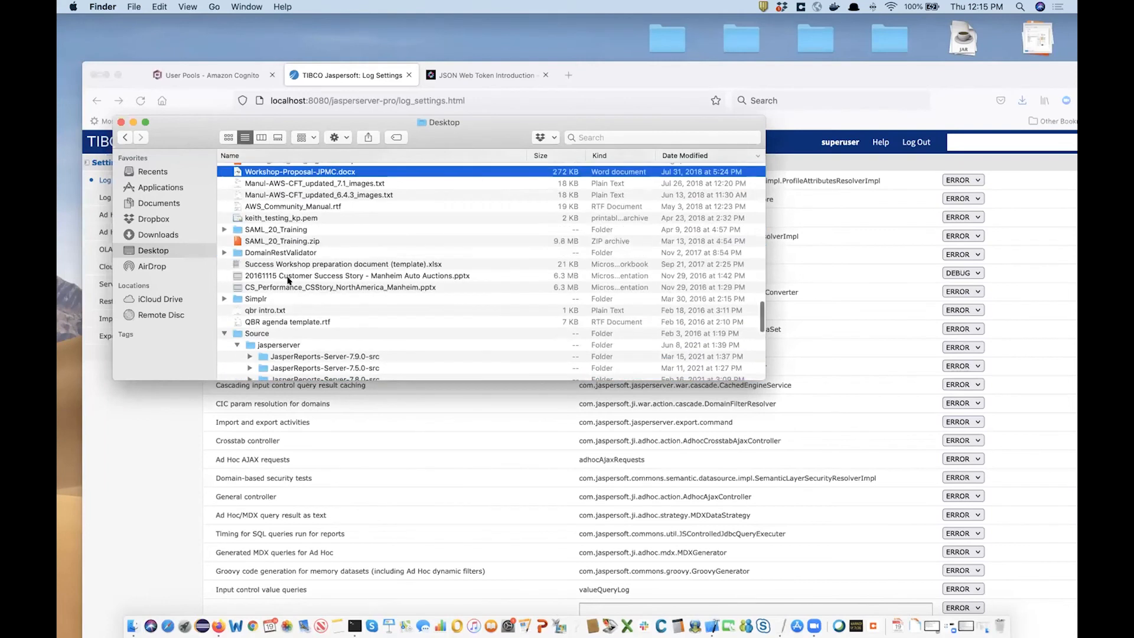
scroll(288, 281, "down", 8)
type("worksp")
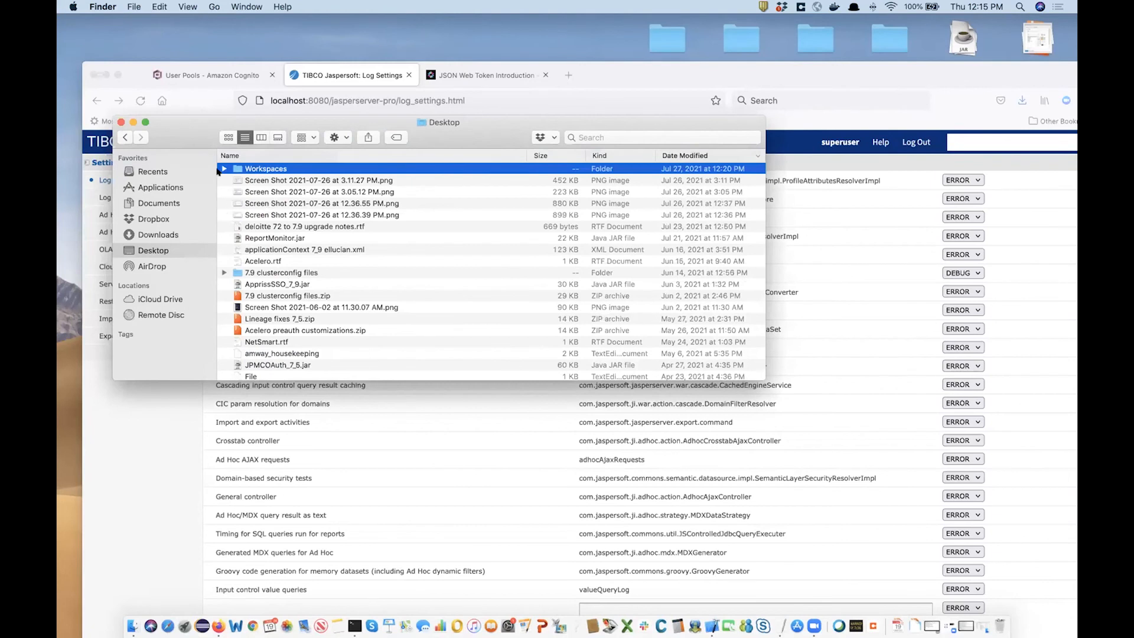
Expand Workspaces > drjasper_oidc_79 > src > com > jaspersoft > jasperserver > ps > OIDC.
left_click(224, 169)
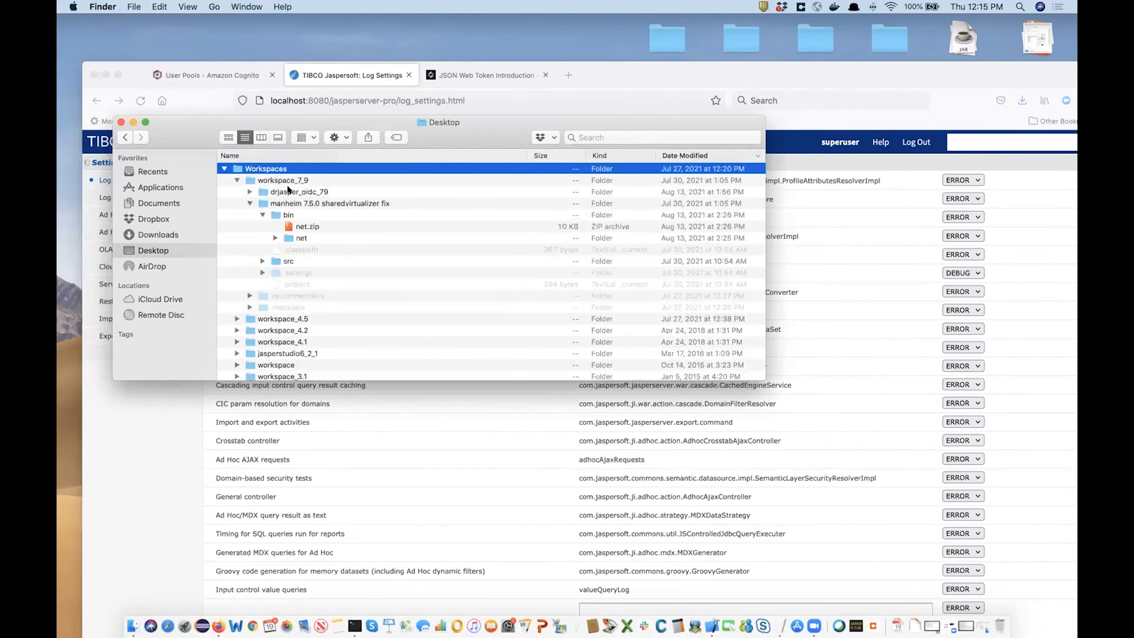
left_click(287, 192)
left_click(250, 192)
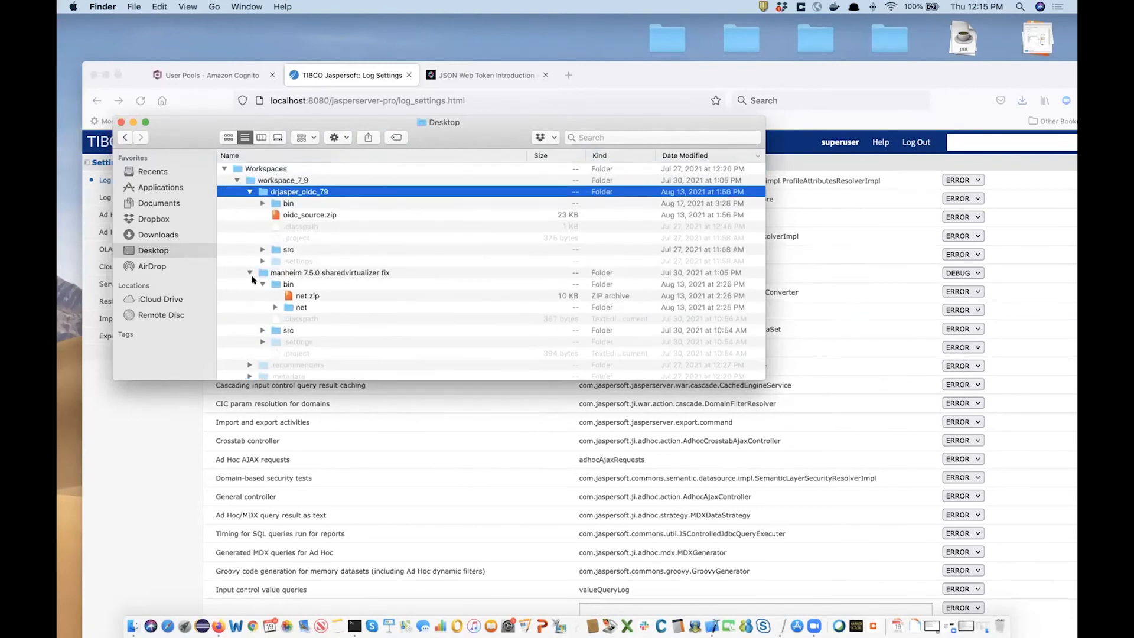
left_click(263, 249)
left_click(276, 261)
left_click(289, 272)
left_click(300, 284)
left_click(313, 250)
left_click(326, 261)
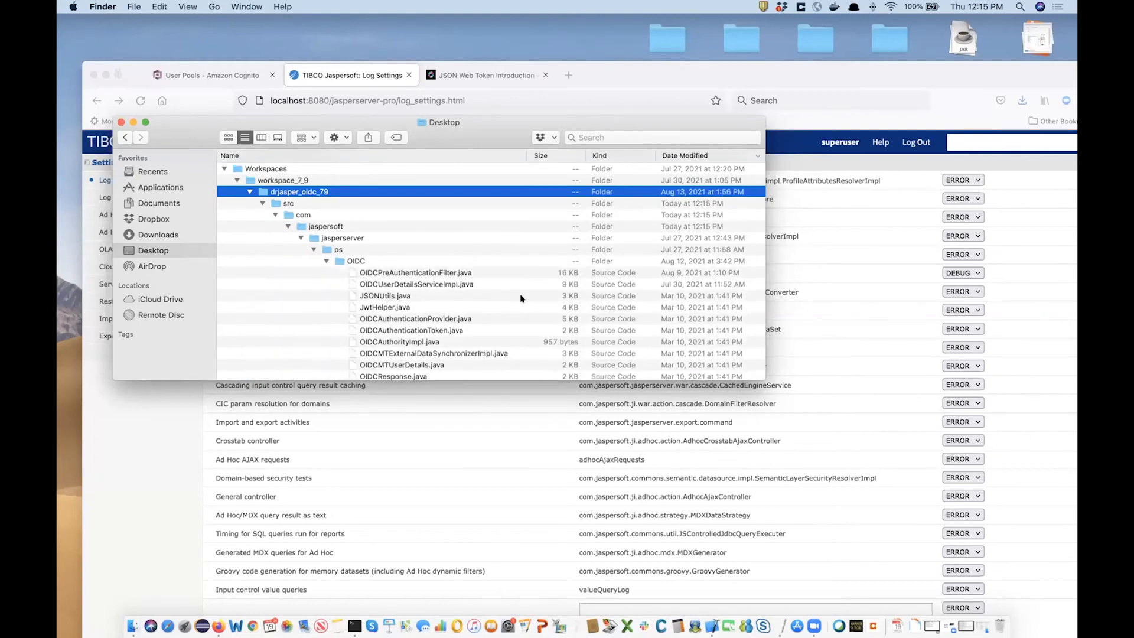
scroll(521, 298, "down", 3)
scroll(520, 298, "up", 1)
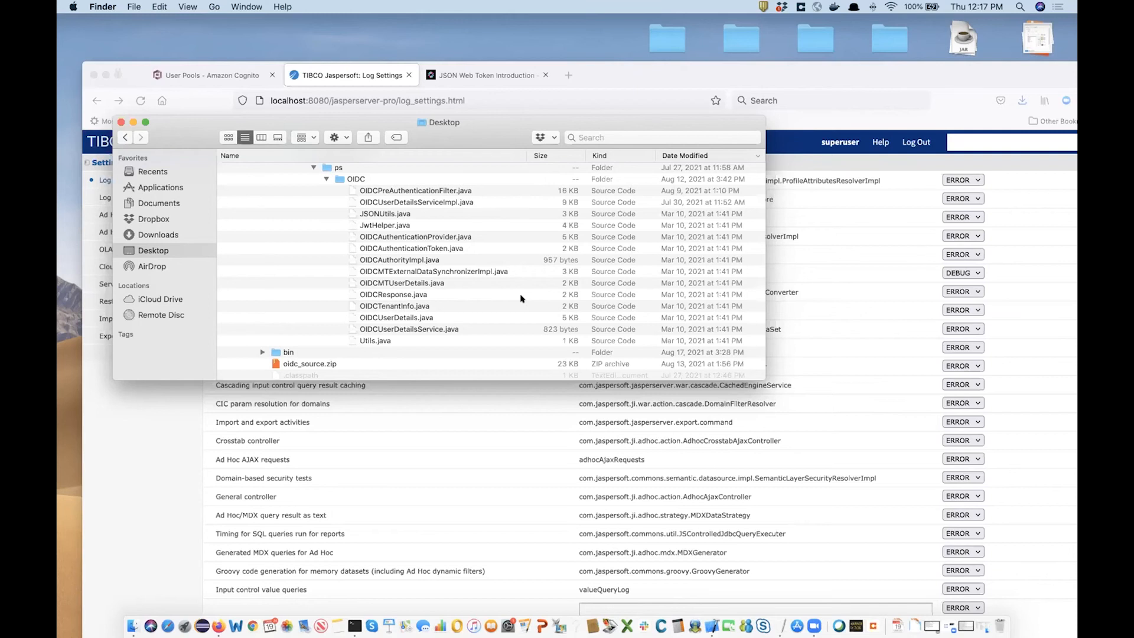
Restore the minimized WEB-INF window and go up to its jasperserver-pro parent folder.
left_click(169, 190)
scroll(267, 288, "up", 15)
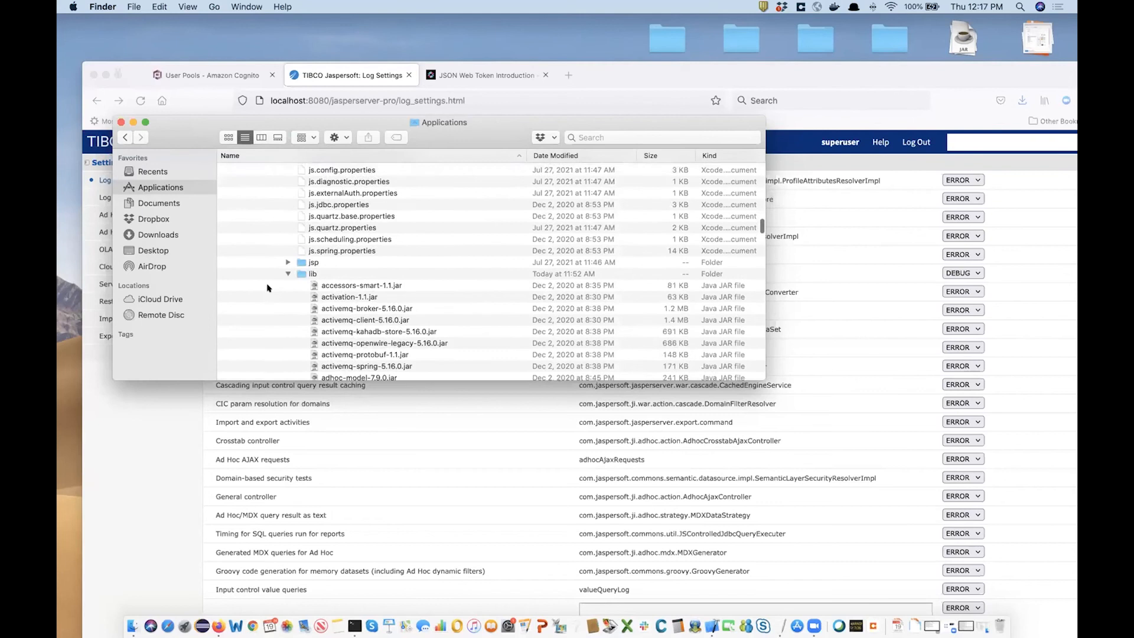
scroll(267, 288, "up", 1)
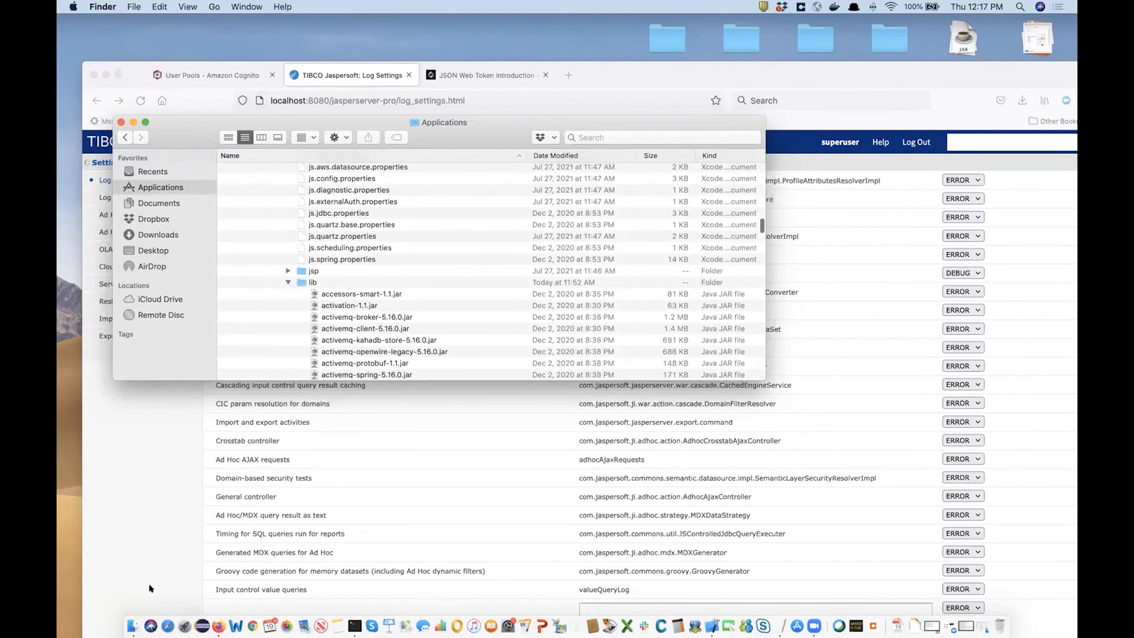
right_click(132, 626)
left_click(167, 491)
left_click(836, 52, "super")
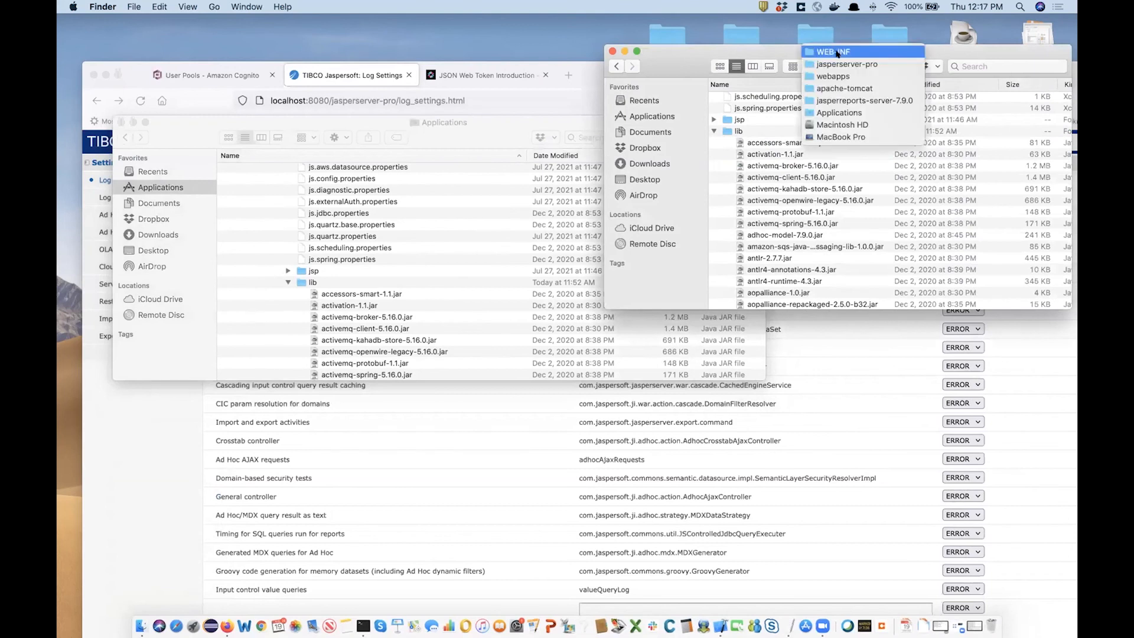
left_click(839, 64)
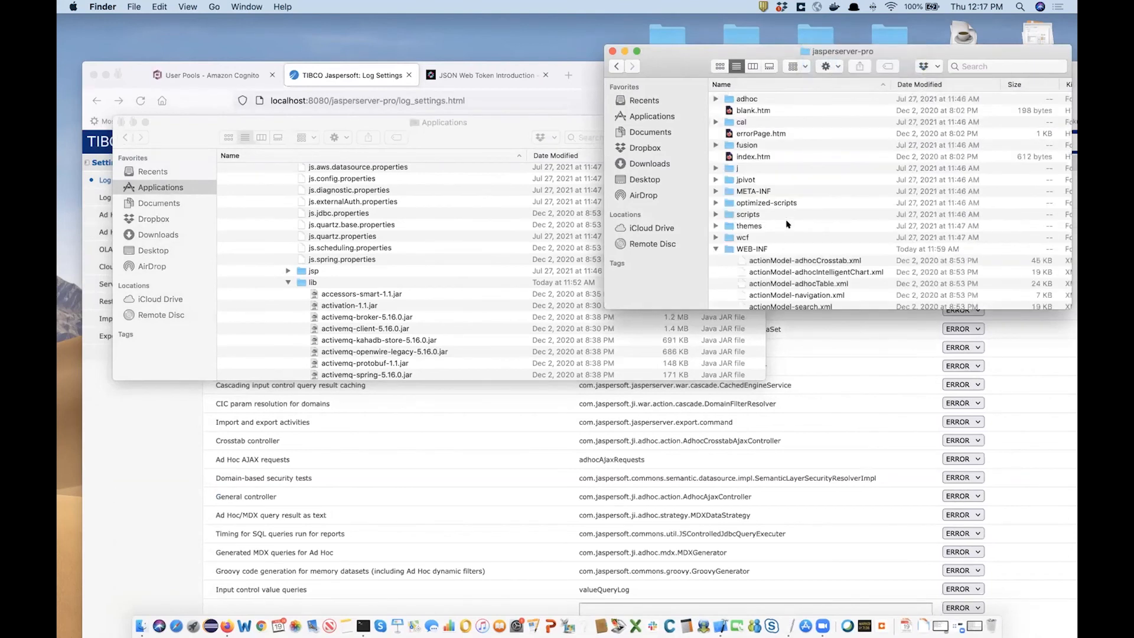
Go up to jasperreports-server-7.9.0 and expand samples > externalAuth-sample-config.
left_click(715, 248)
scroll(715, 219, "down", 2)
left_click(716, 216)
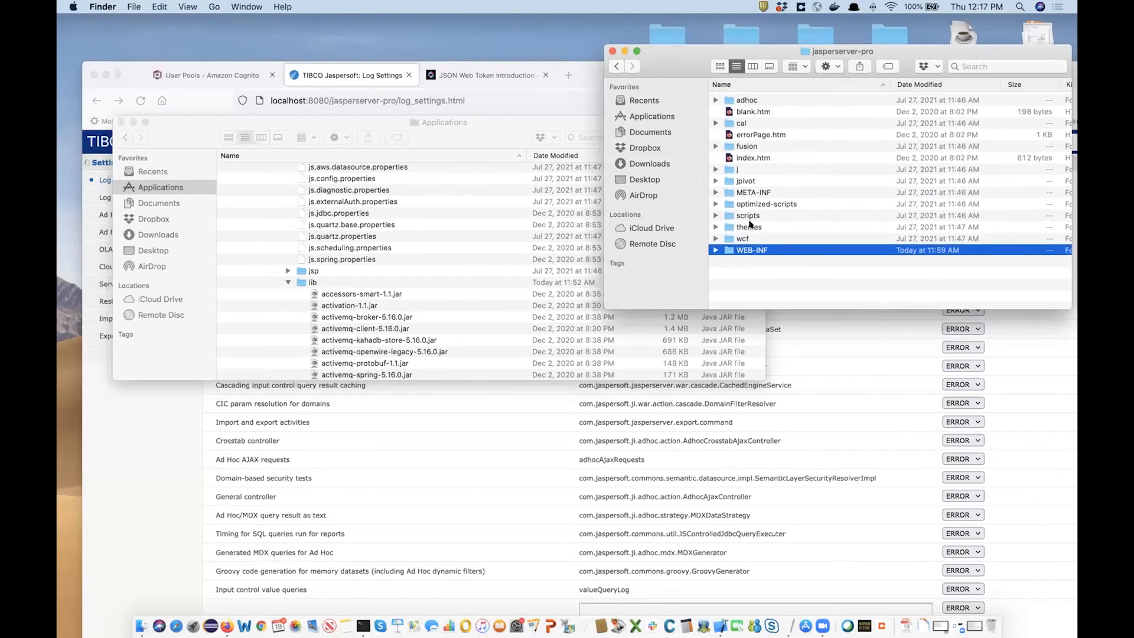
left_click(839, 52, "super")
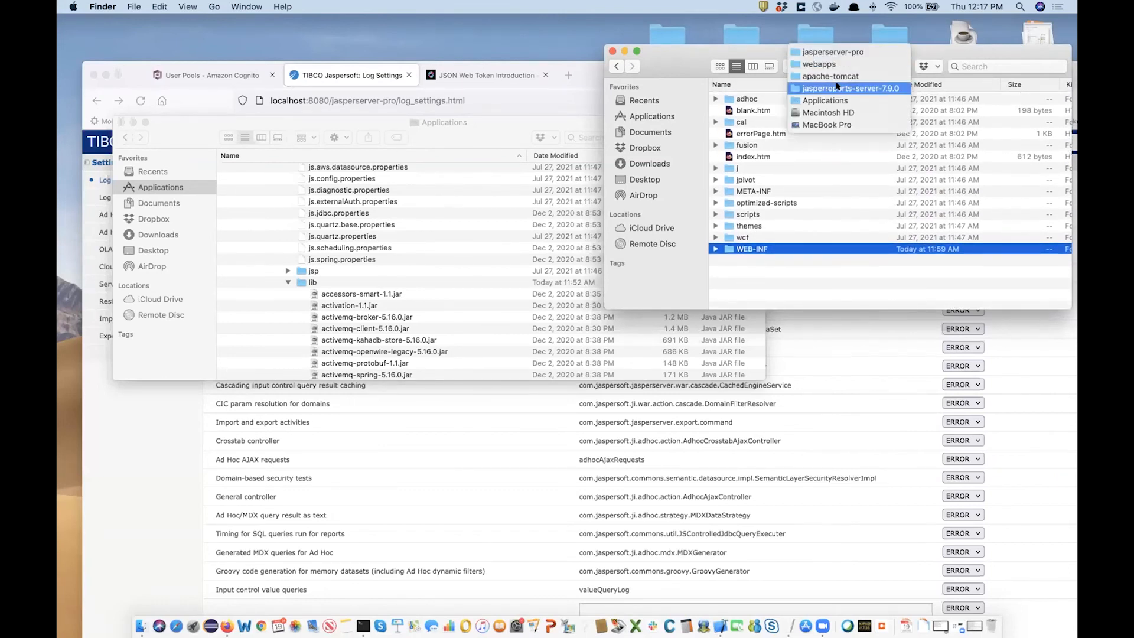
left_click(838, 89)
scroll(821, 183, "down", 3)
scroll(792, 165, "up", 3)
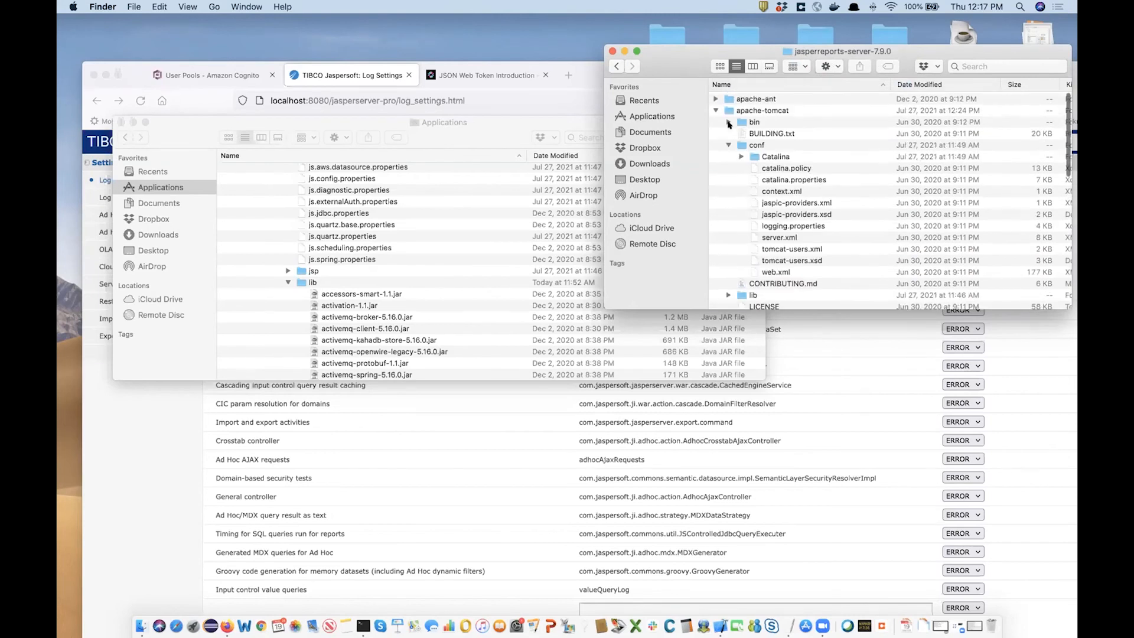
left_click(716, 110)
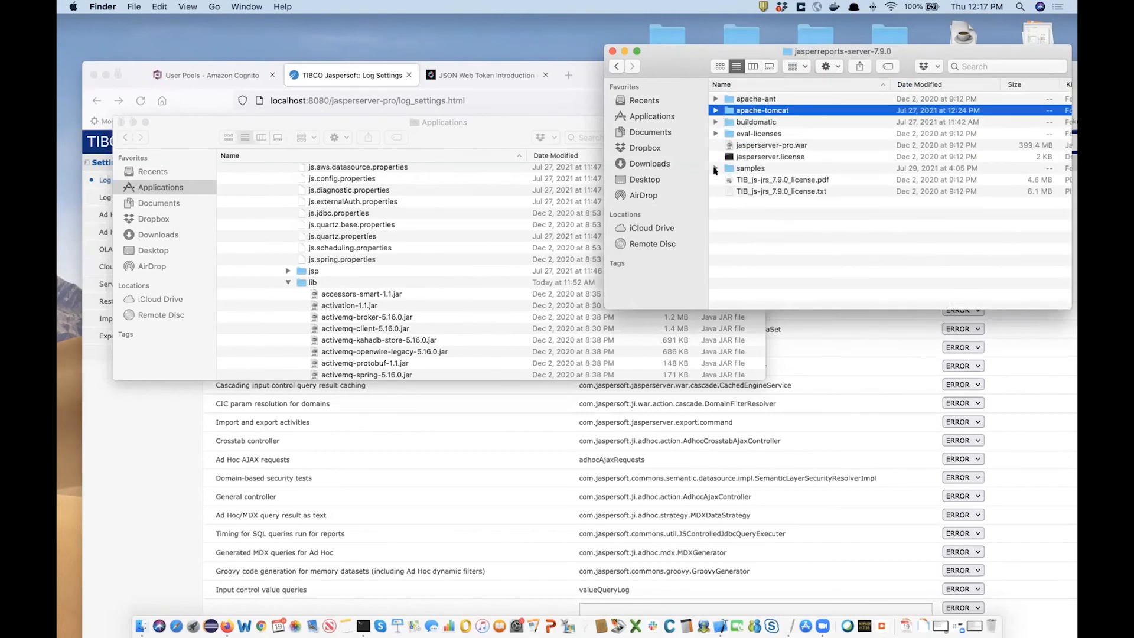
left_click(716, 169)
scroll(727, 206, "down", 2)
left_click(729, 213)
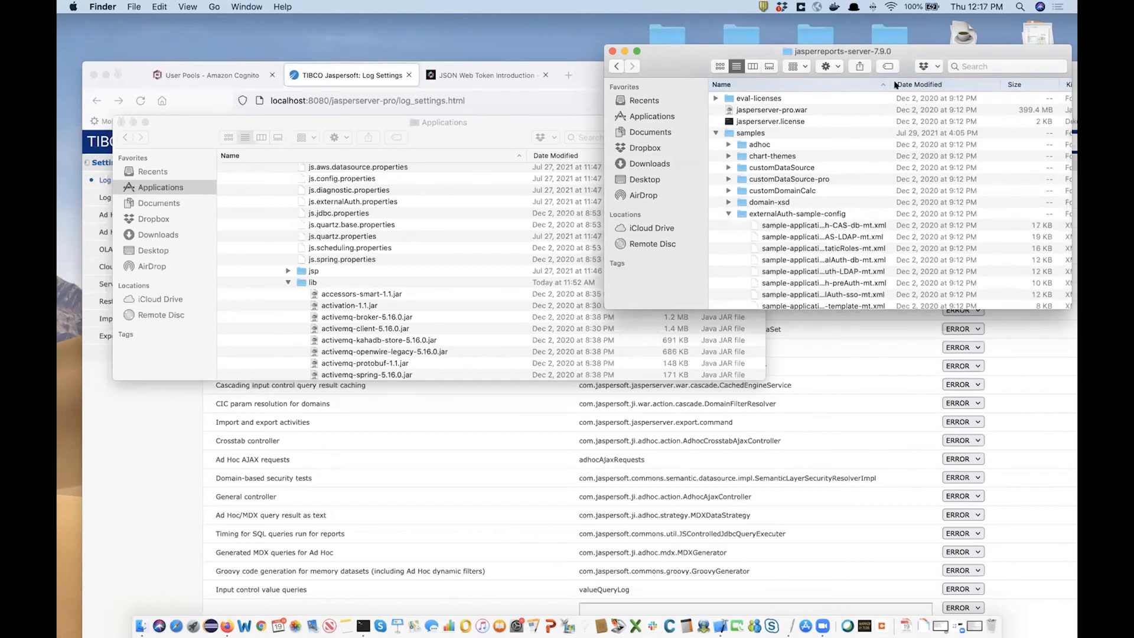
Widen the Name column and select sample-applicationContext-externalAuth-template-mt.xml.
left_click_drag(884, 78, 1014, 85)
left_click_drag(666, 52, 365, 133)
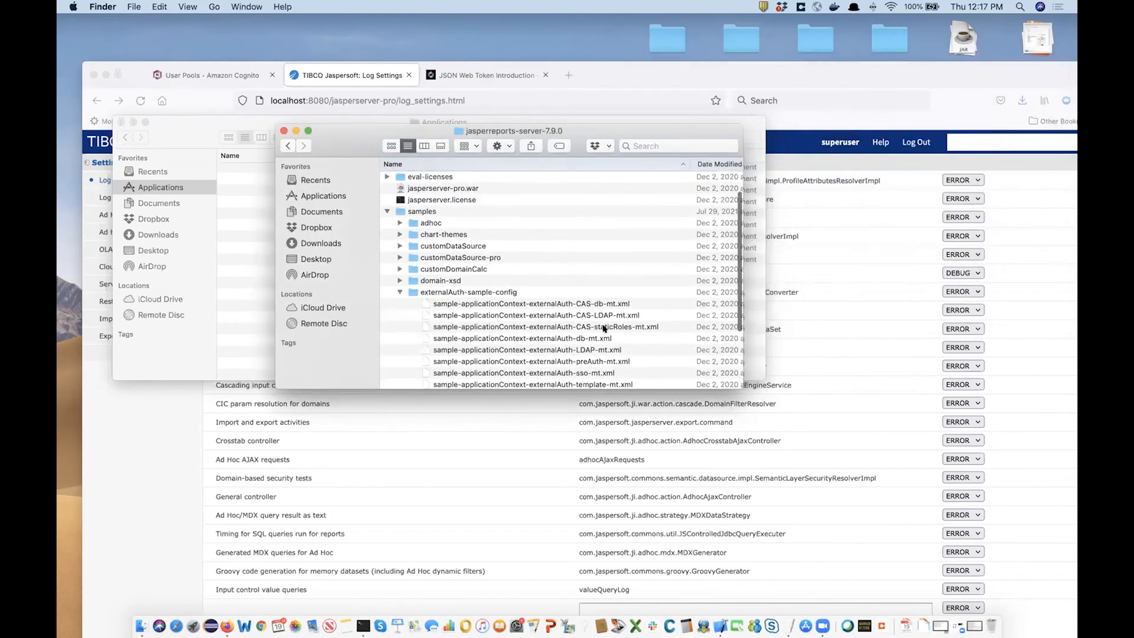
scroll(605, 329, "down", 3)
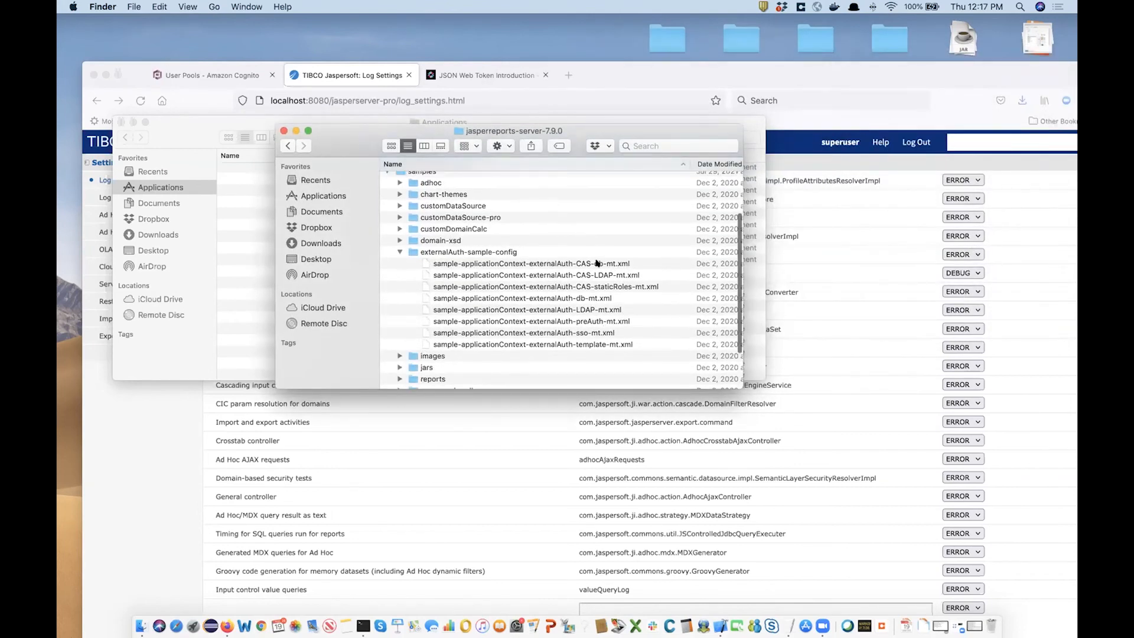
left_click(586, 344)
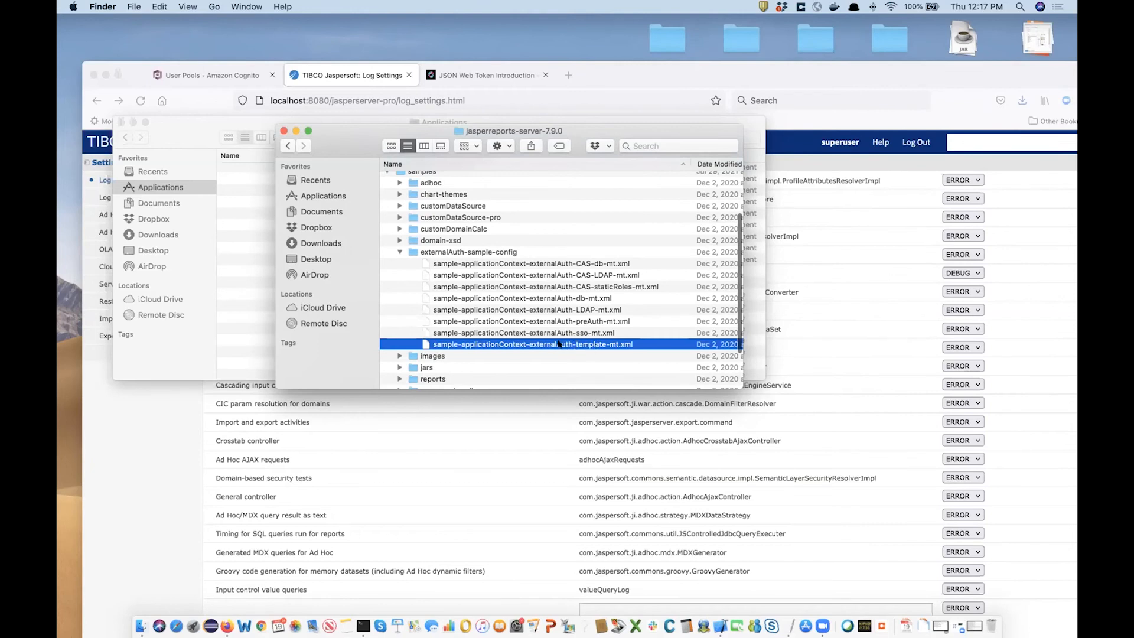
Open the template-mt.xml sample in Xcode and highlight bean classes like CustomAuthenticationProcessingFilter and customAuthenticationManager.
double_click(566, 344)
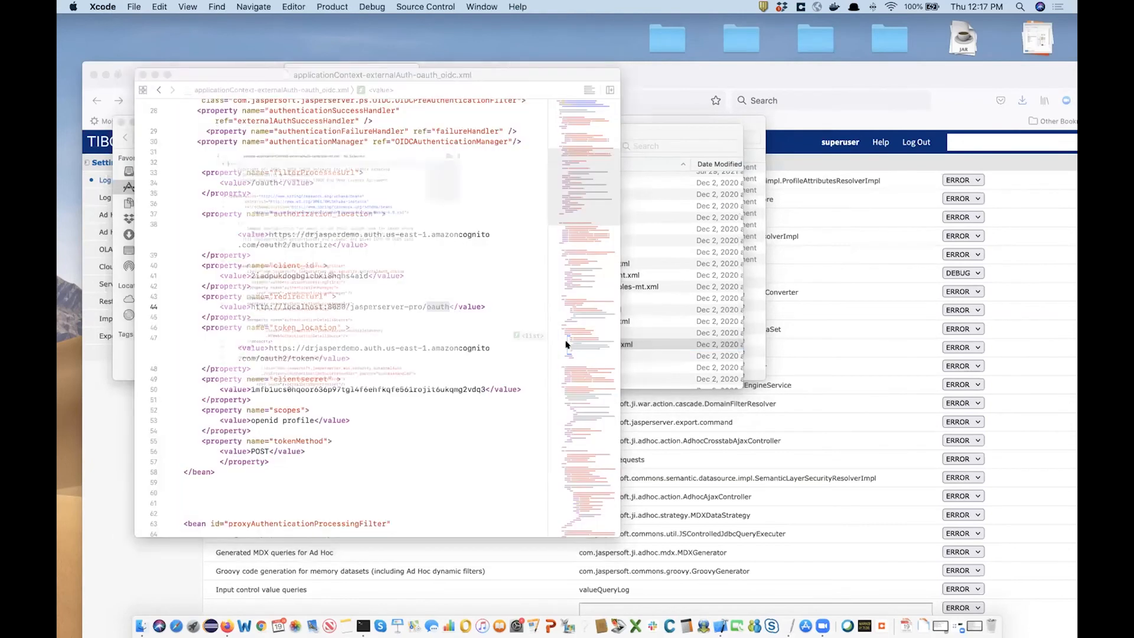
scroll(336, 356, "down", 2)
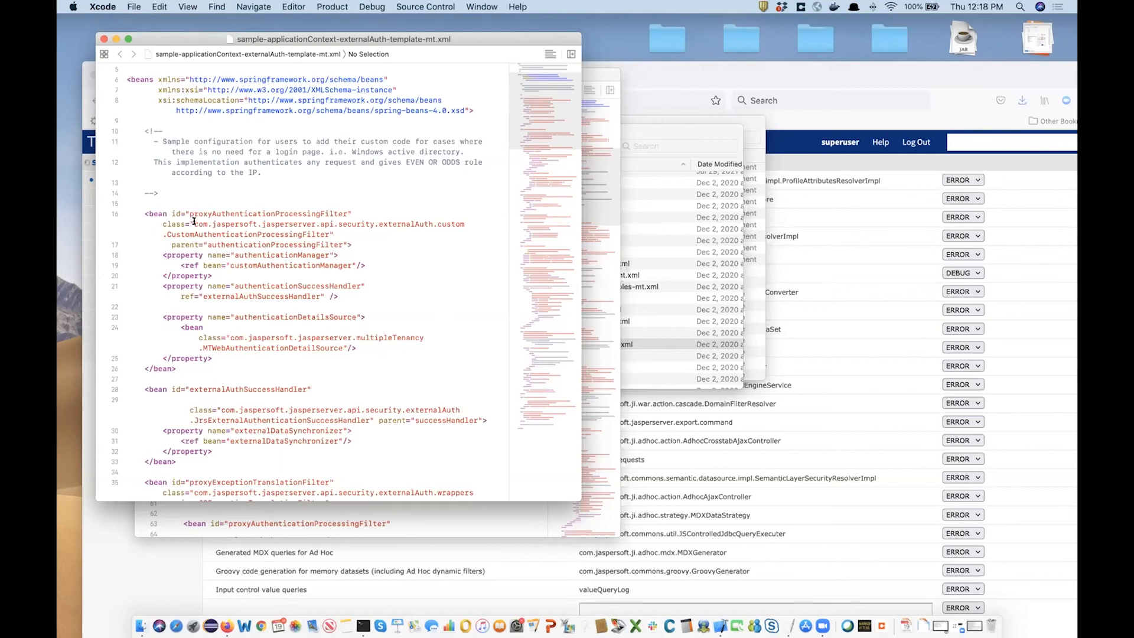
left_click_drag(194, 221, 326, 230)
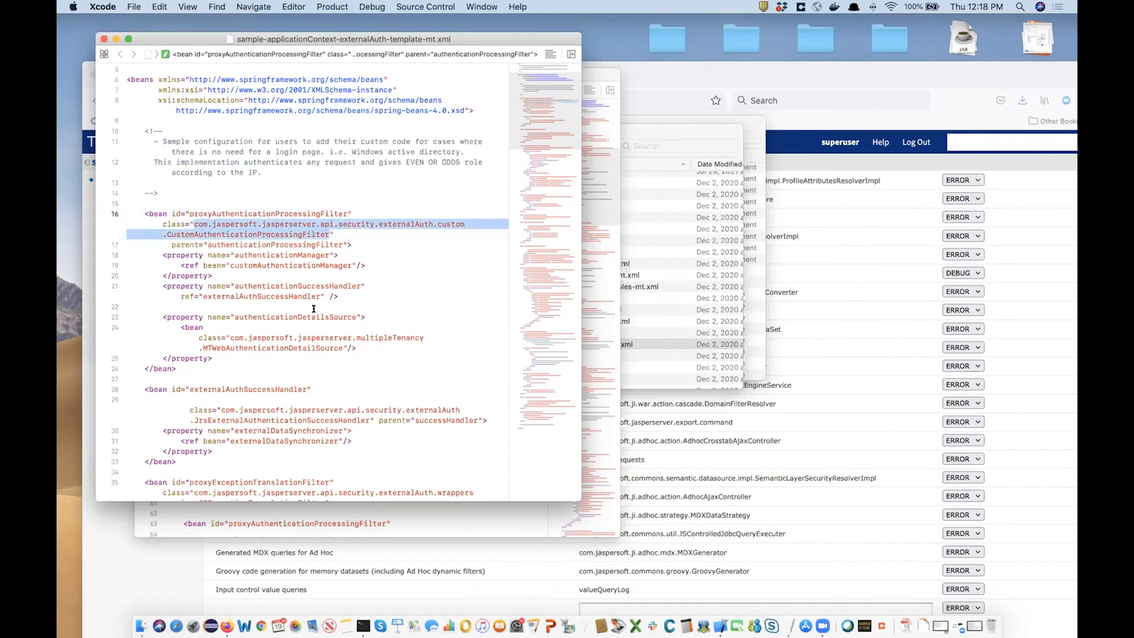
scroll(239, 194, "down", 3)
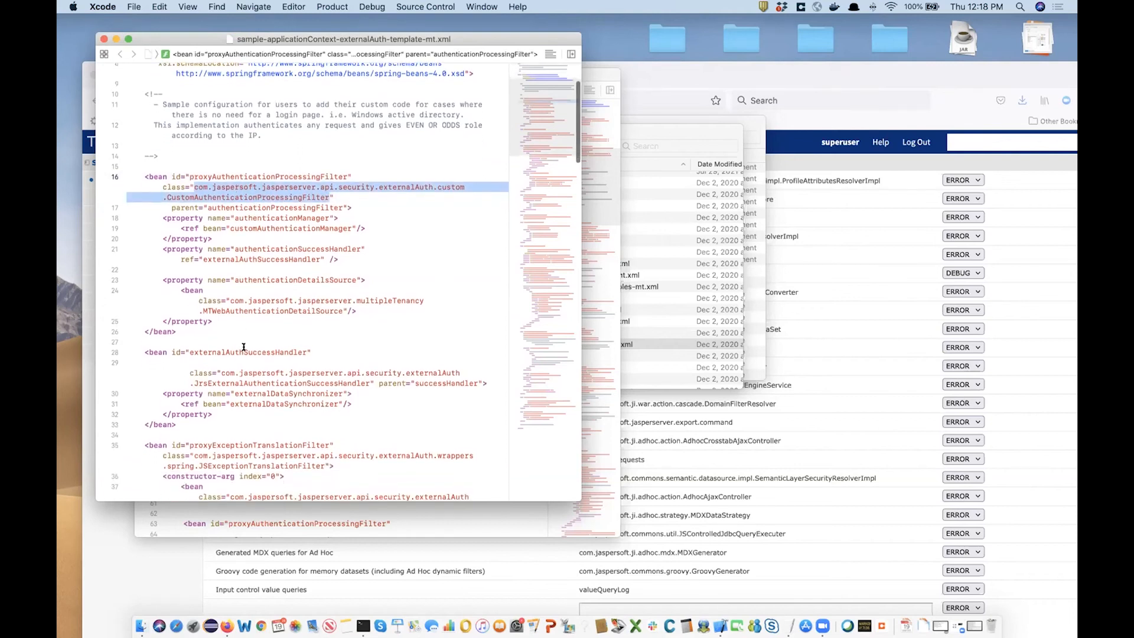
scroll(244, 347, "down", 3)
left_click_drag(220, 333, 370, 344)
scroll(362, 367, "down", 5)
scroll(361, 367, "down", 8)
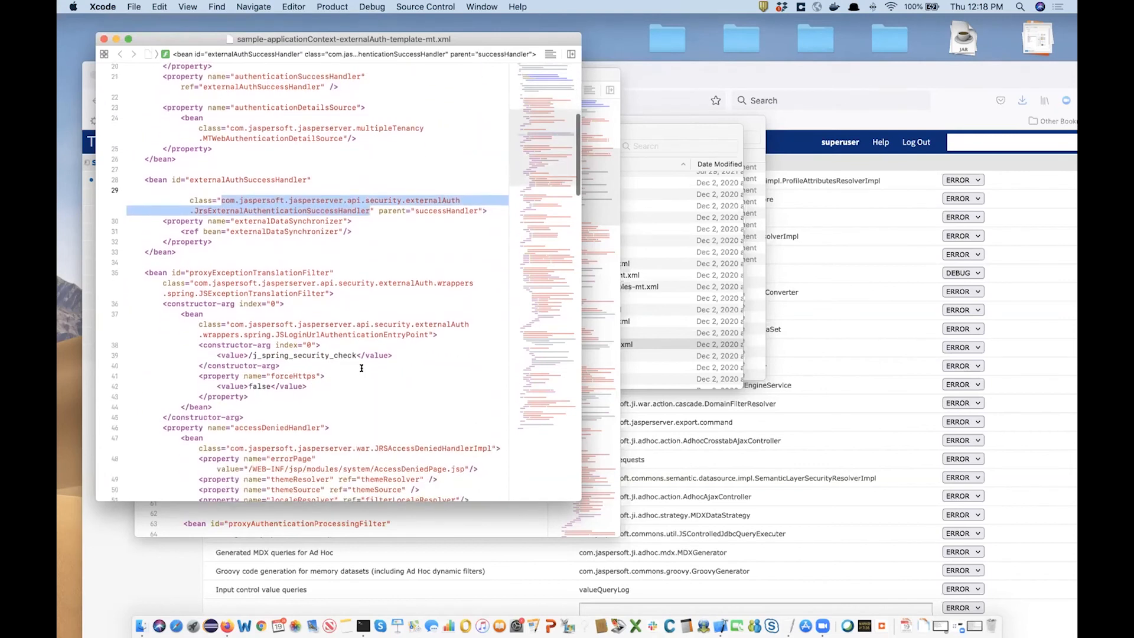
scroll(361, 368, "down", 10)
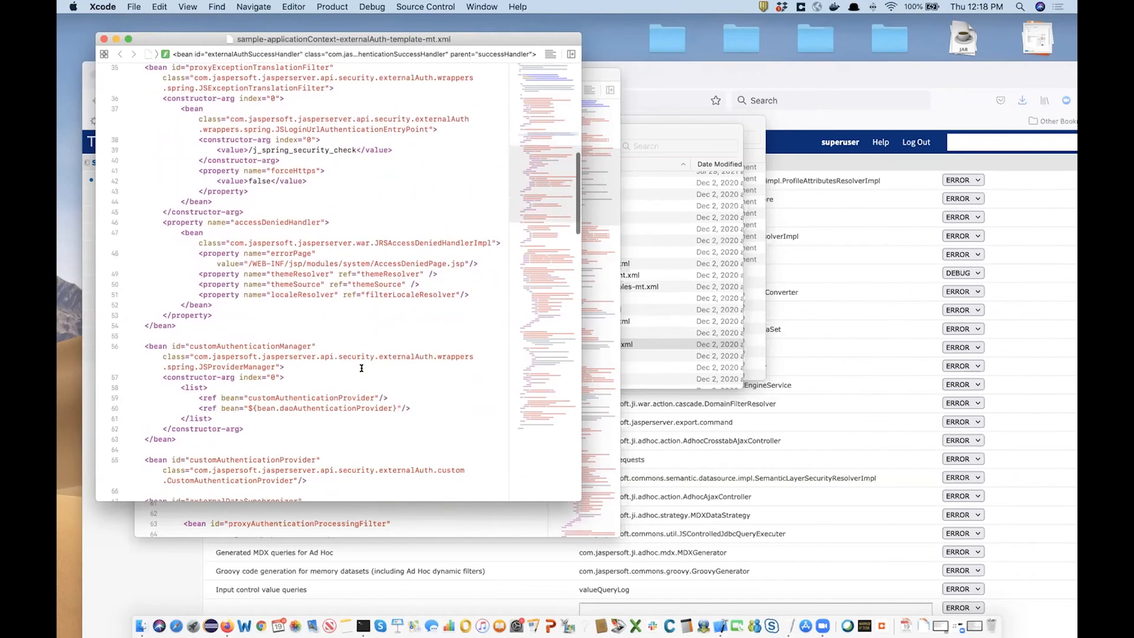
left_click_drag(196, 319, 274, 328)
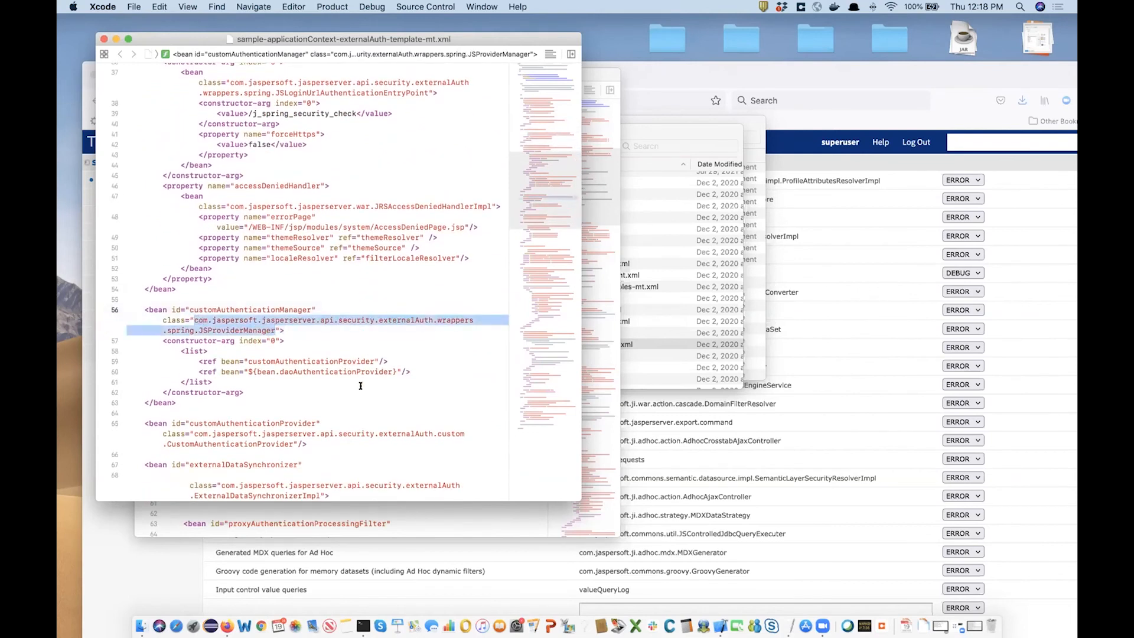
scroll(360, 385, "down", 10)
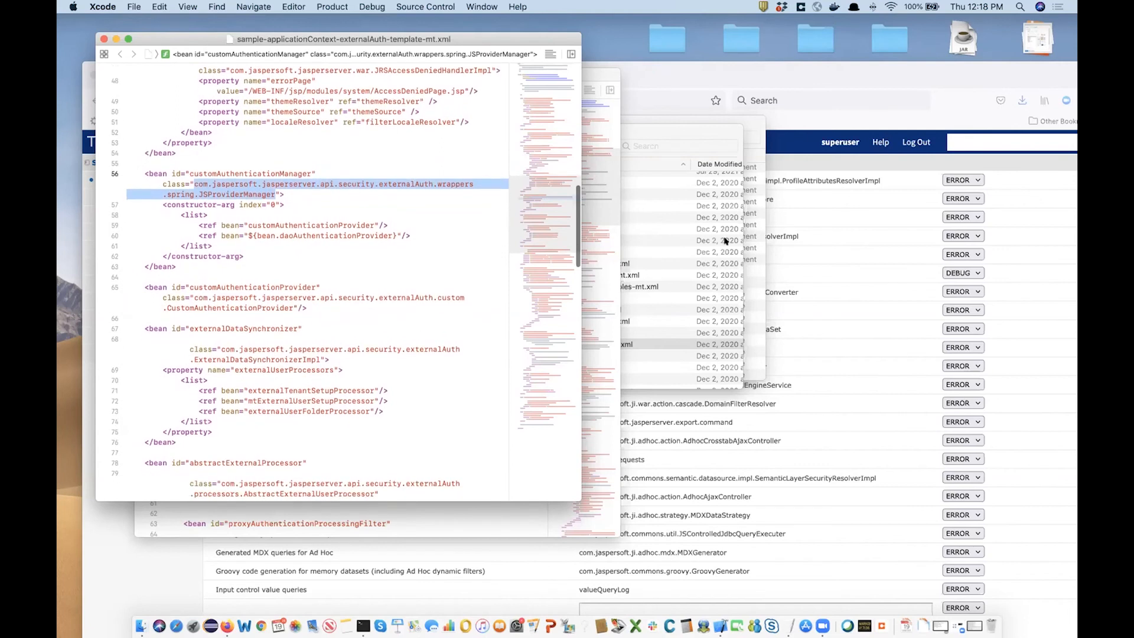
left_click(667, 299)
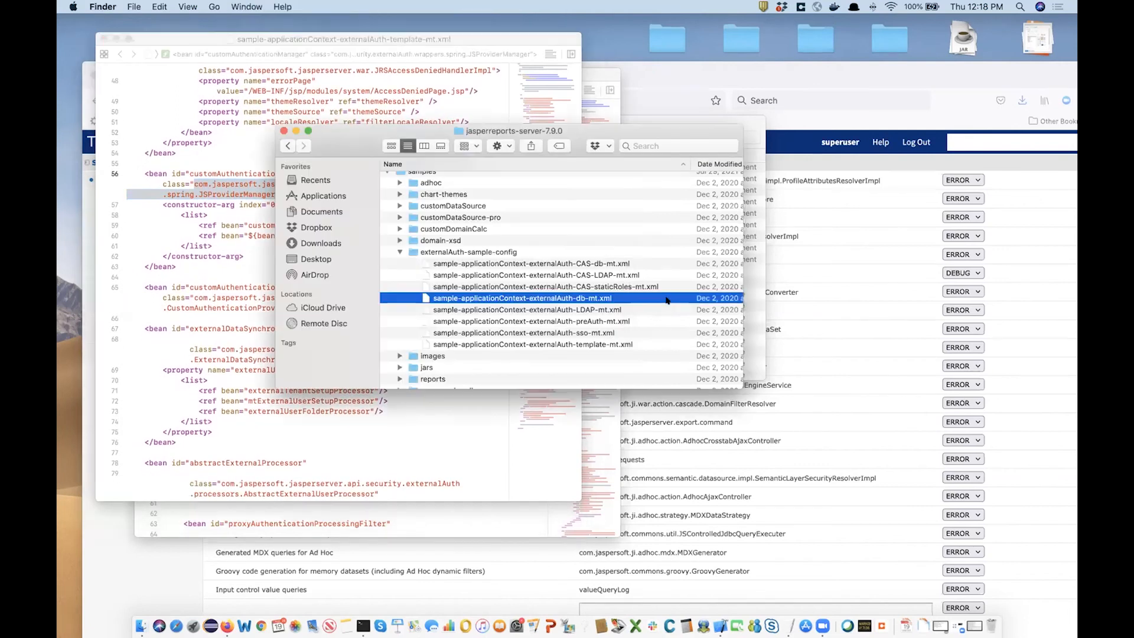
Open sample-applicationContext-externalAuth-preAuth-mt.xml in Xcode and highlight the pre-authenticated filter's class name.
double_click(561, 321)
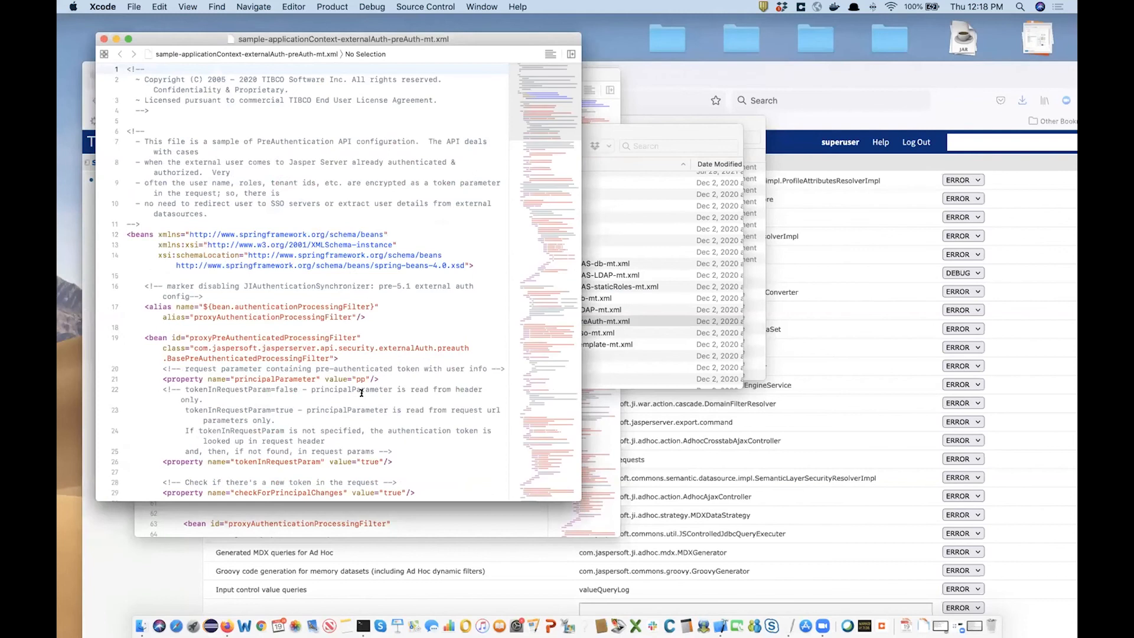
left_click_drag(194, 348, 330, 358)
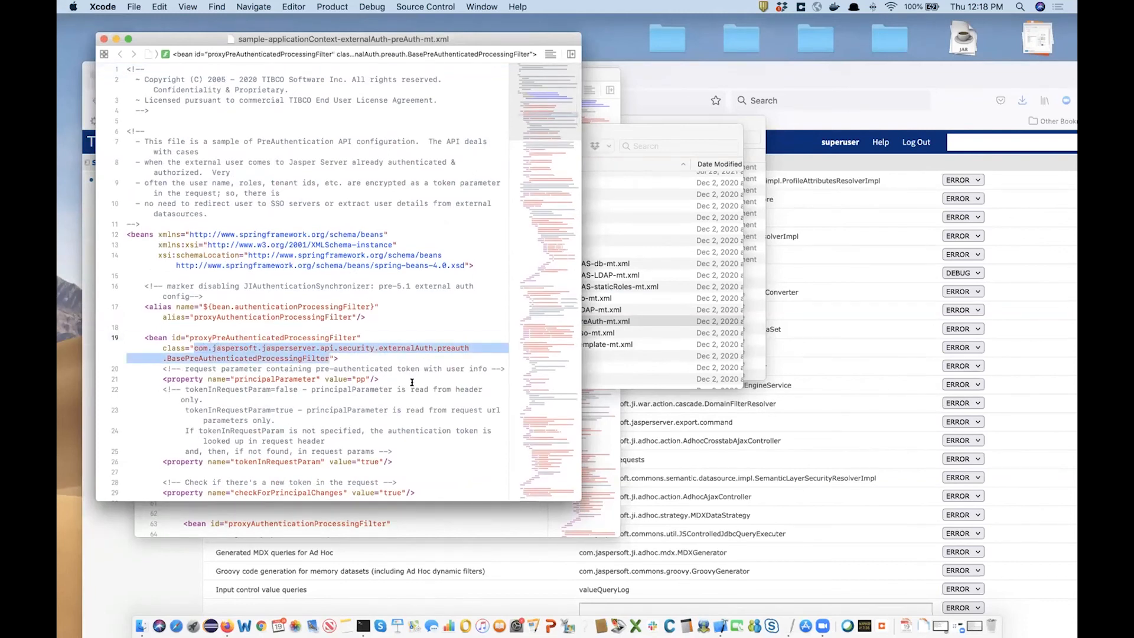
scroll(411, 378, "down", 4)
scroll(412, 382, "down", 2)
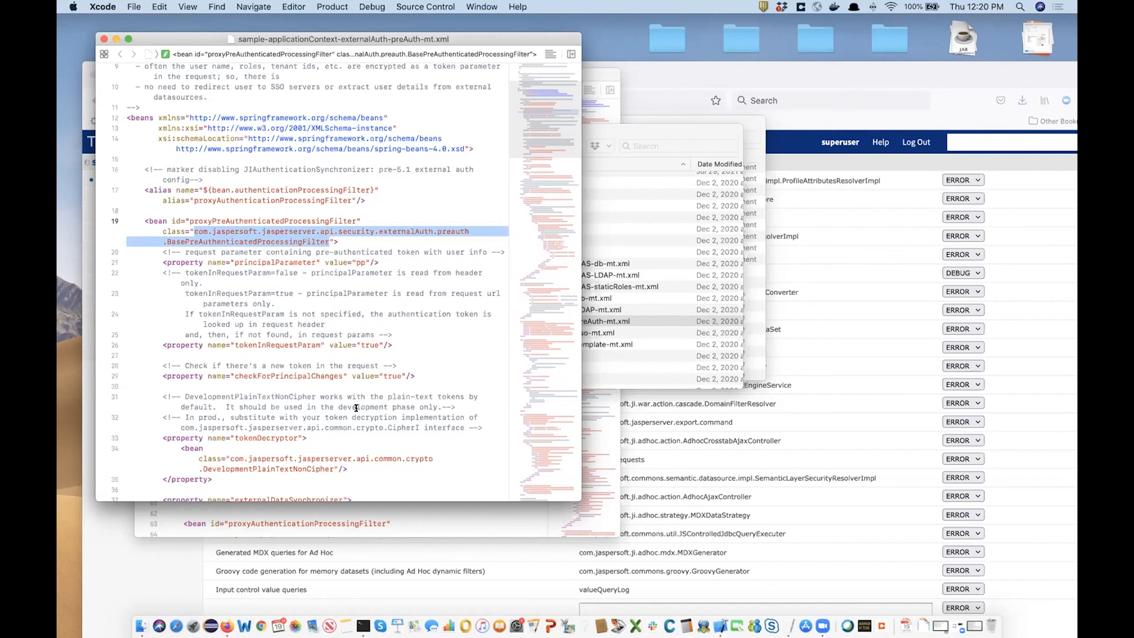
Browse the externalAuth sample config files from CAS-db to preAuth, then return to Firefox's Log Settings page.
left_click(705, 296)
left_click(510, 265)
left_click(496, 276)
left_click(493, 287)
left_click(490, 298)
left_click(491, 309)
left_click(500, 332)
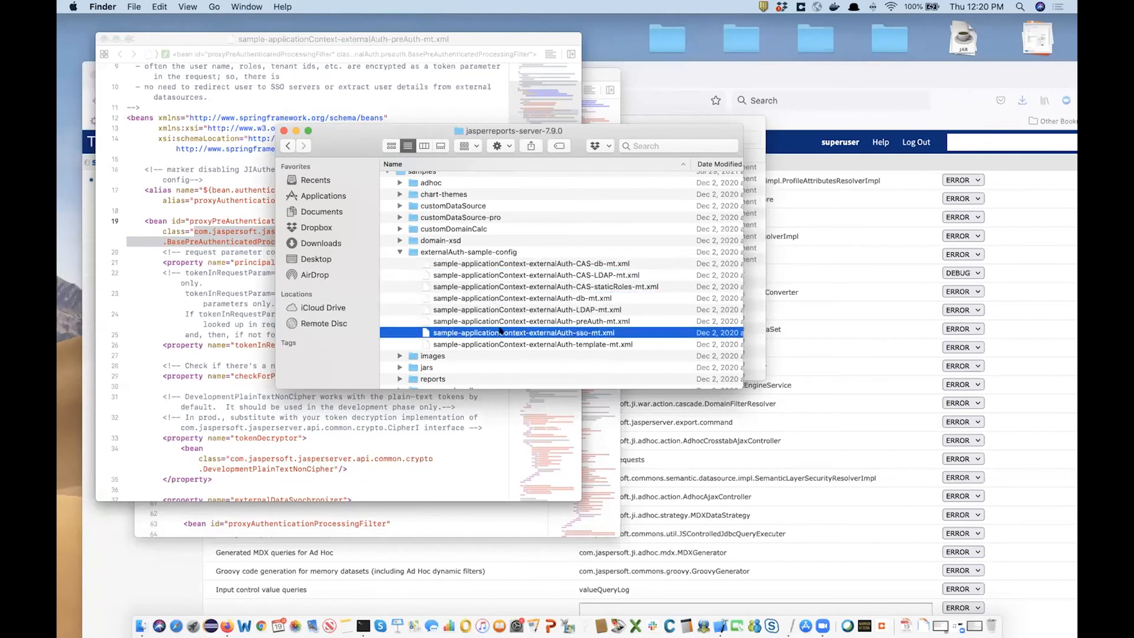
left_click(511, 320)
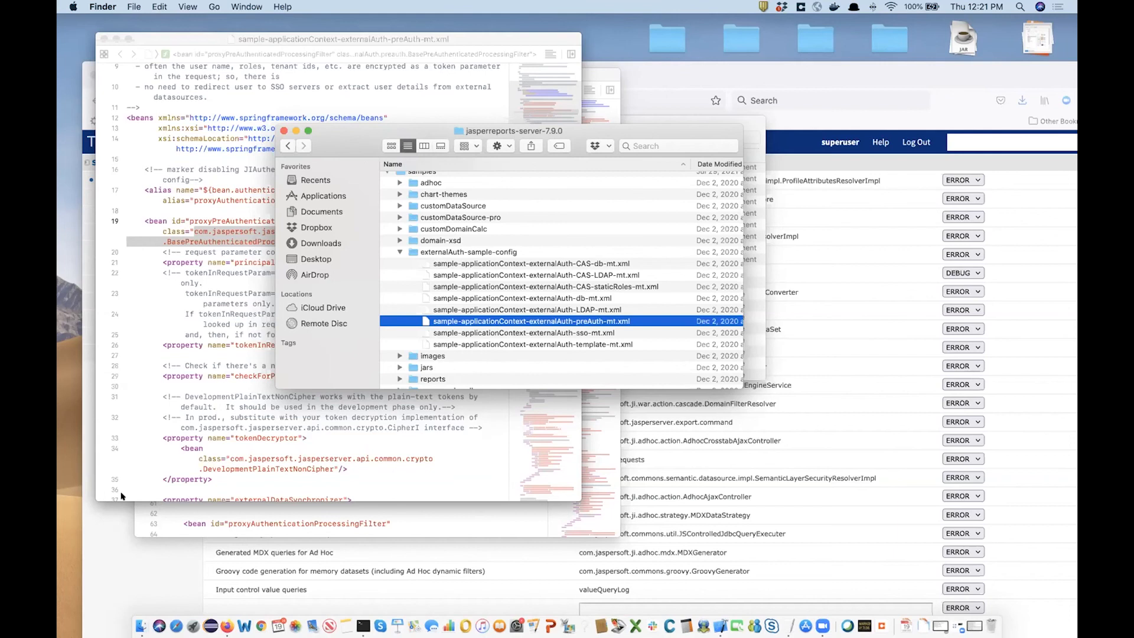
left_click(127, 581)
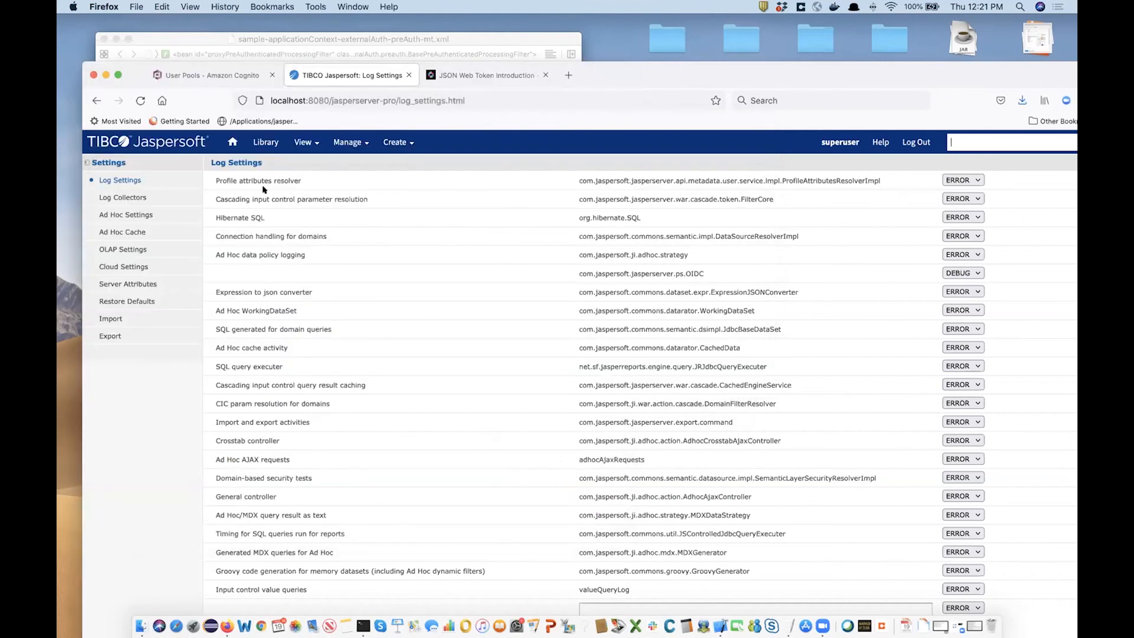
Switch to the drjasperdemo user pool in Cognito and review its password policies.
left_click(225, 80)
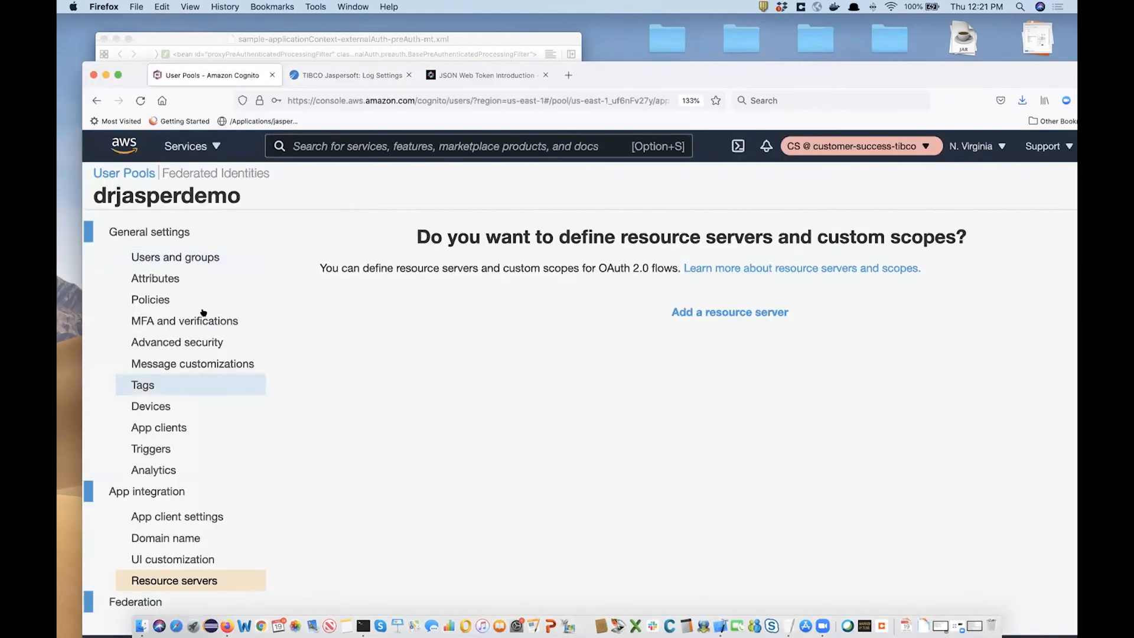
left_click(172, 302)
scroll(437, 394, "down", 5)
scroll(366, 419, "up", 3)
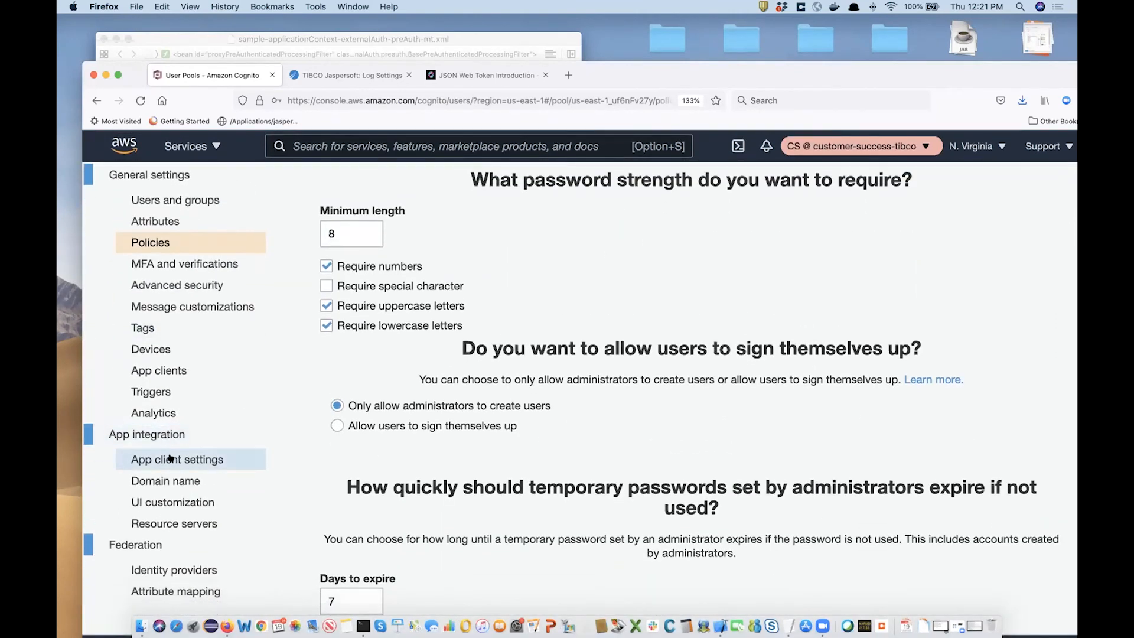
Review the pool's app client settings, then move to the App integration overview.
left_click(171, 459)
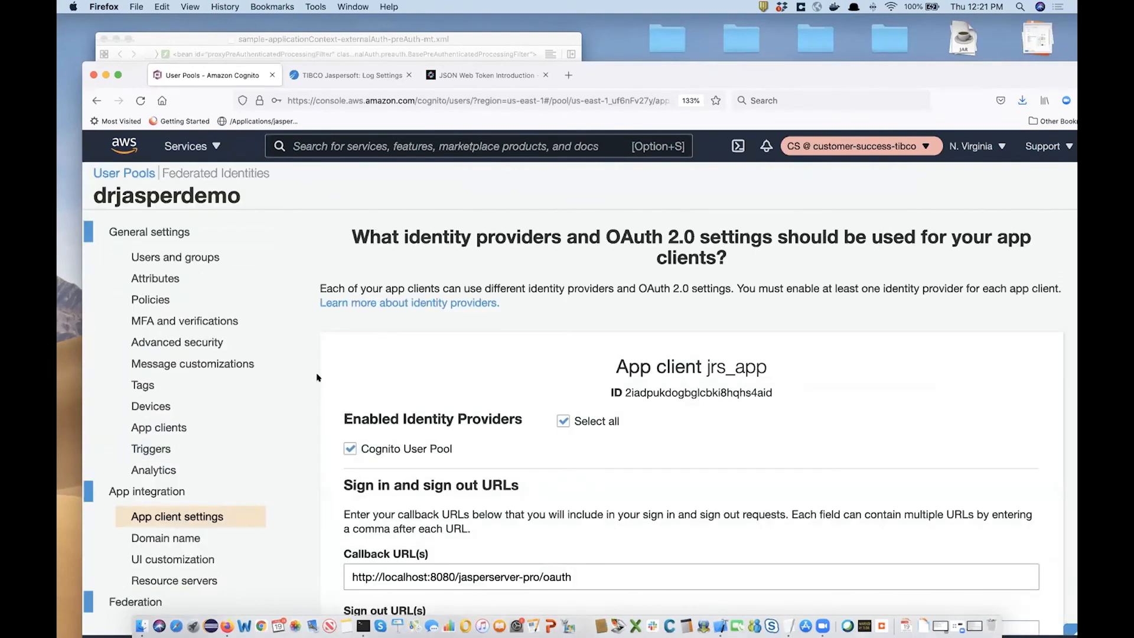
scroll(427, 460, "down", 4)
scroll(428, 462, "down", 3)
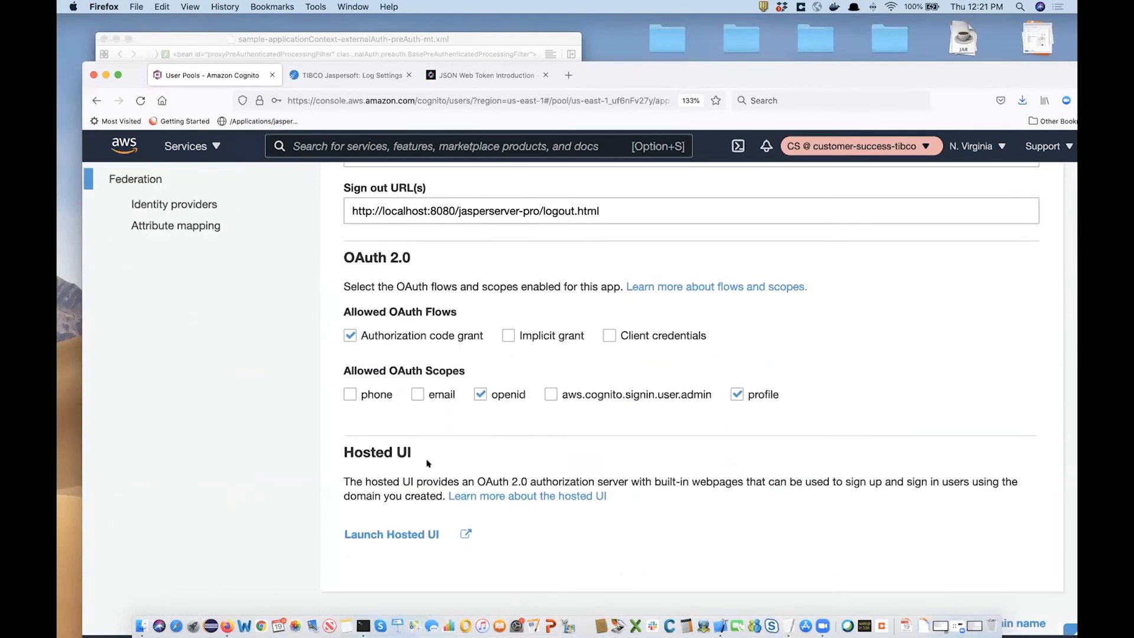
scroll(498, 395, "up", 5)
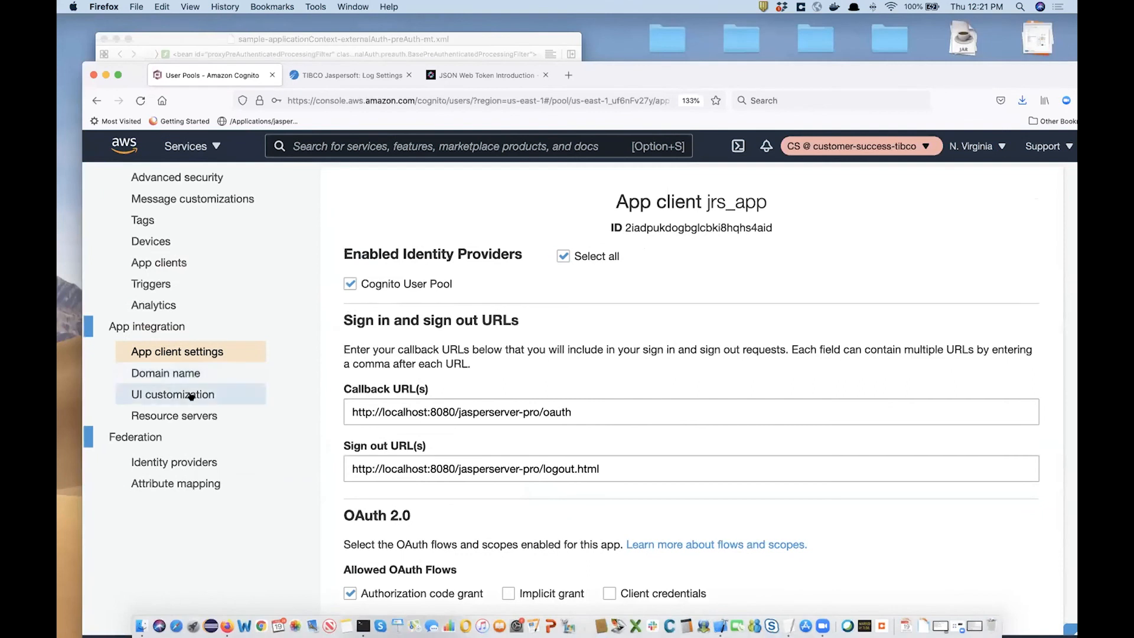
left_click(162, 327)
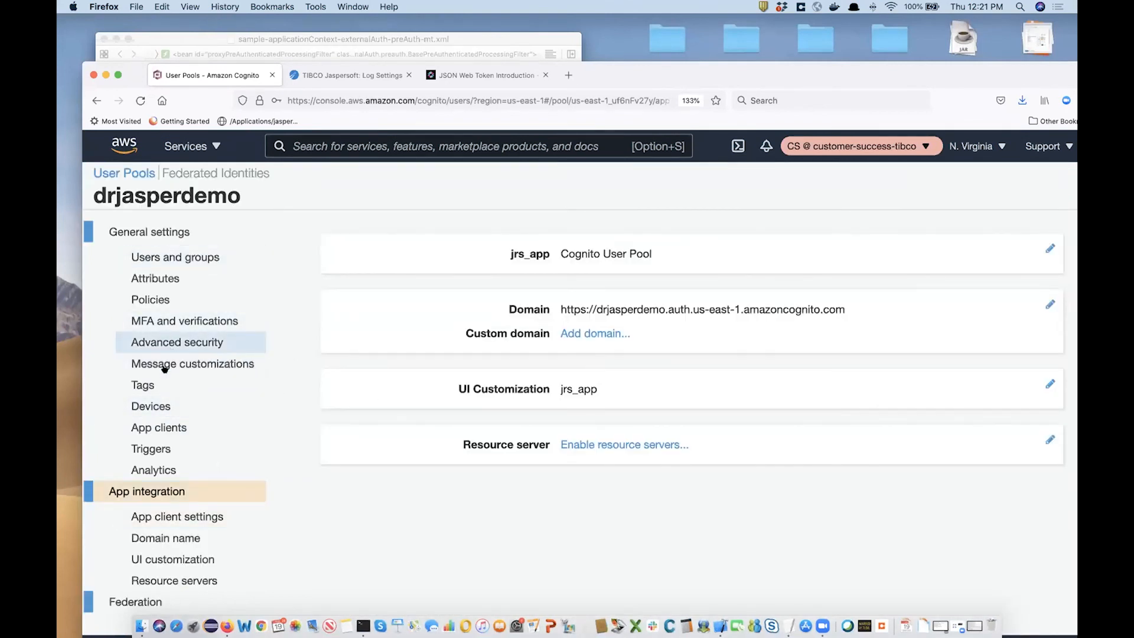
Show jrs_app's details and highlight its 60-minute access and ID token expiration settings.
left_click(157, 428)
left_click(384, 444)
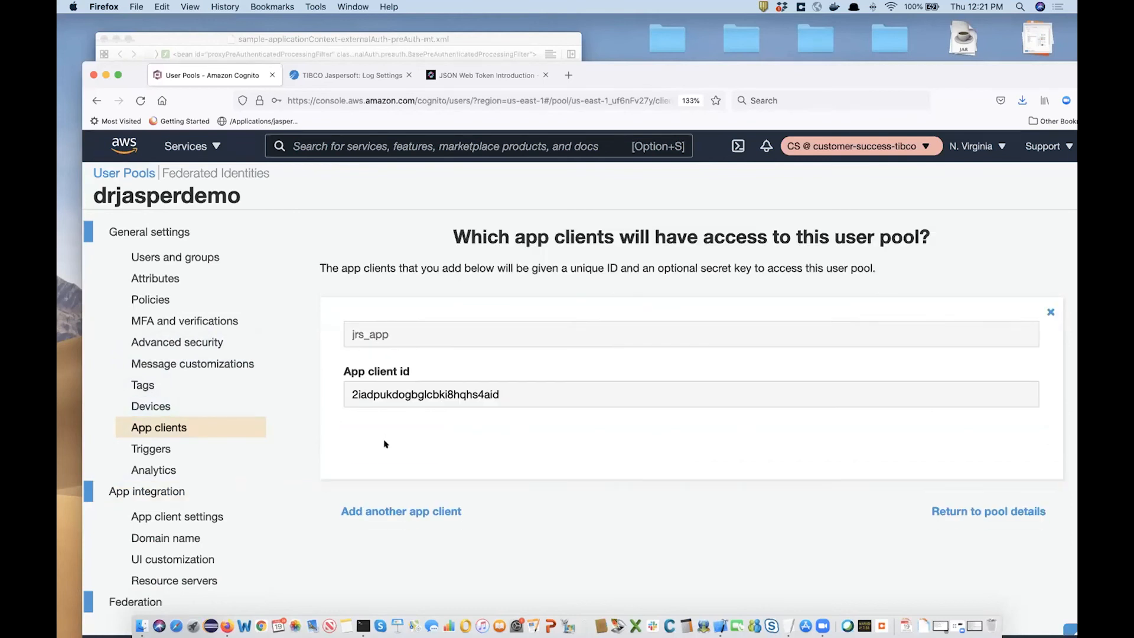
scroll(511, 408, "down", 5)
scroll(512, 412, "down", 2)
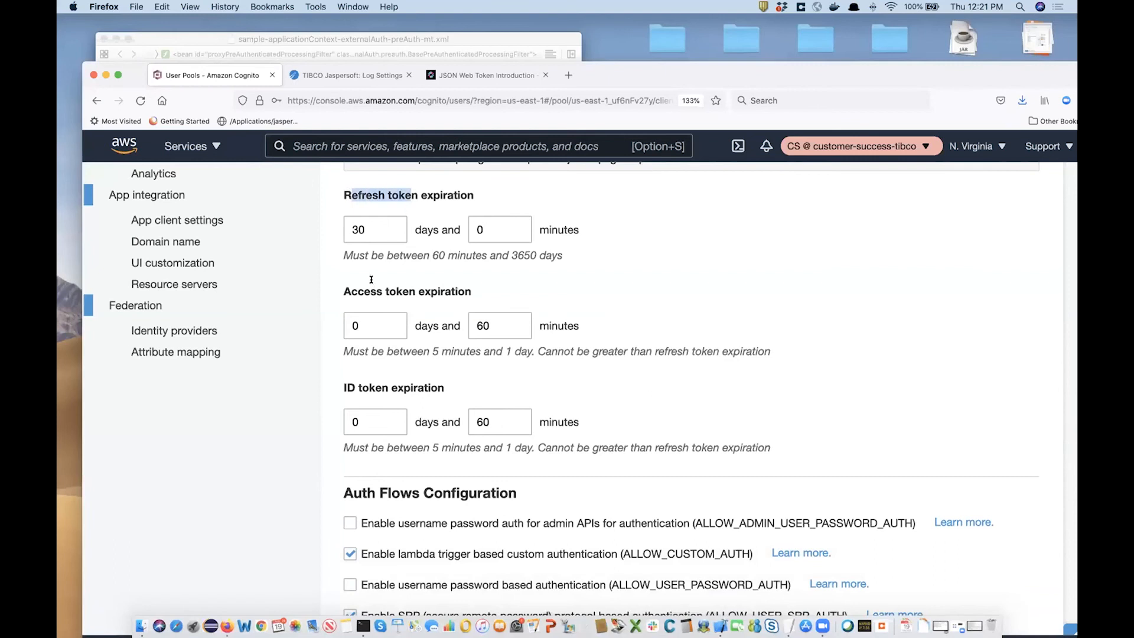
left_click_drag(344, 292, 425, 292)
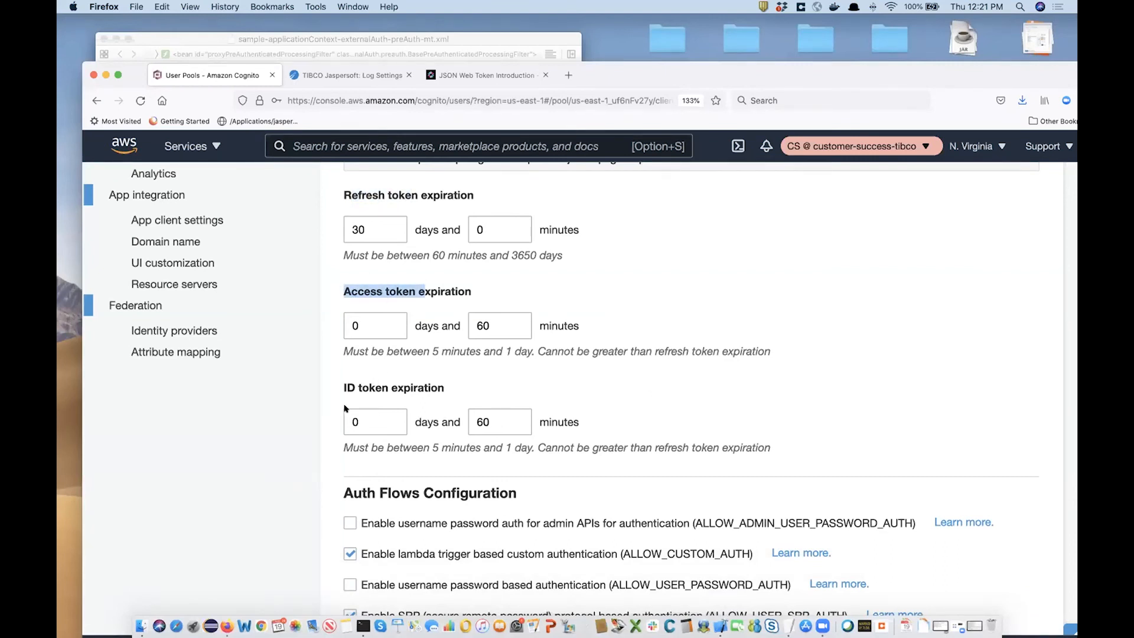
left_click_drag(344, 388, 444, 388)
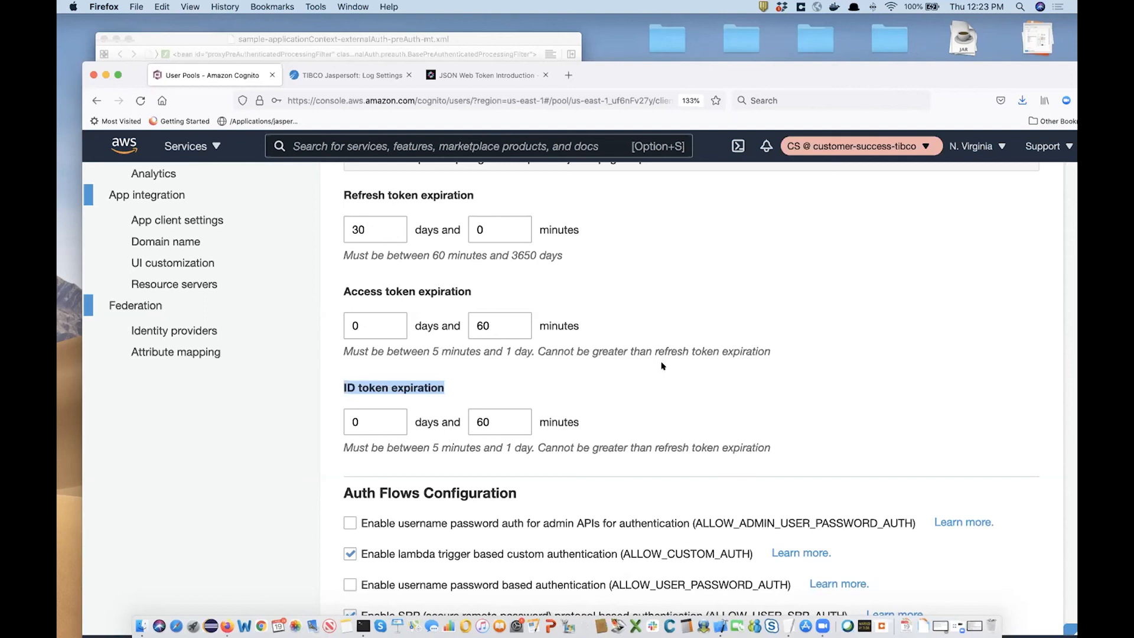
scroll(160, 242, "up", 5)
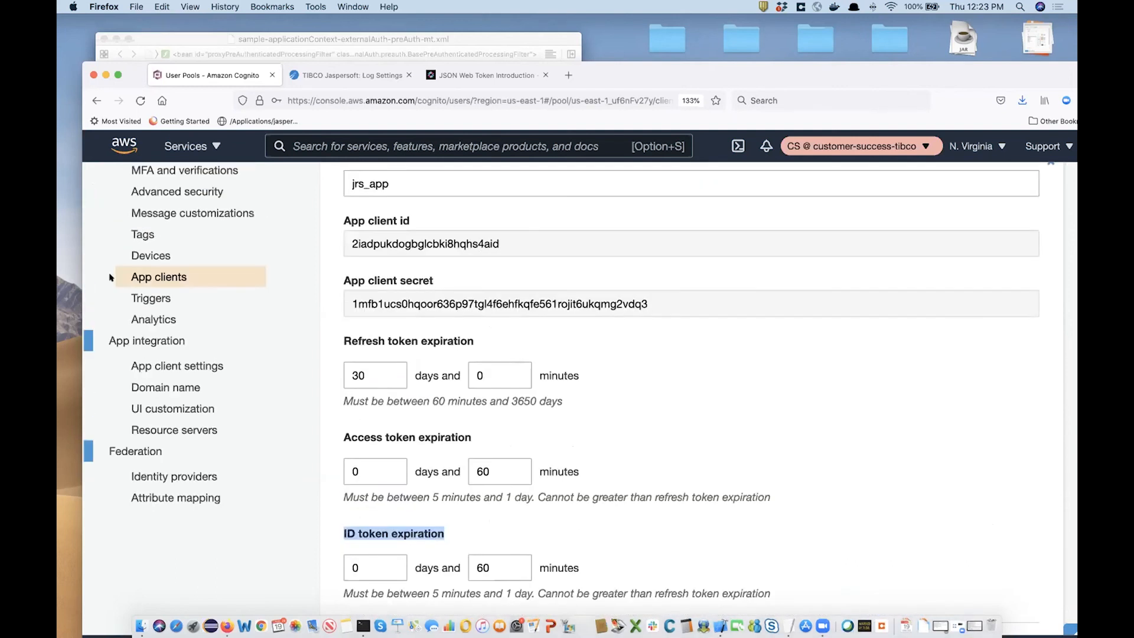
scroll(356, 376, "up", 5)
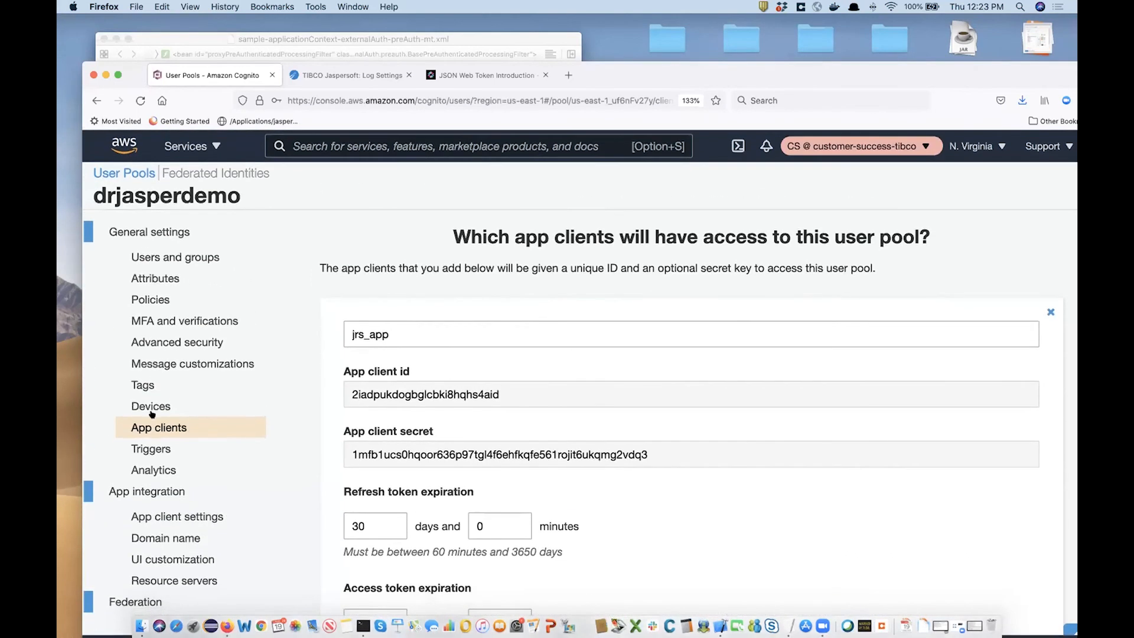
Open jrs_app's app client settings and highlight jasperserver-pro/logout.html in the sign-out URL.
left_click(154, 520)
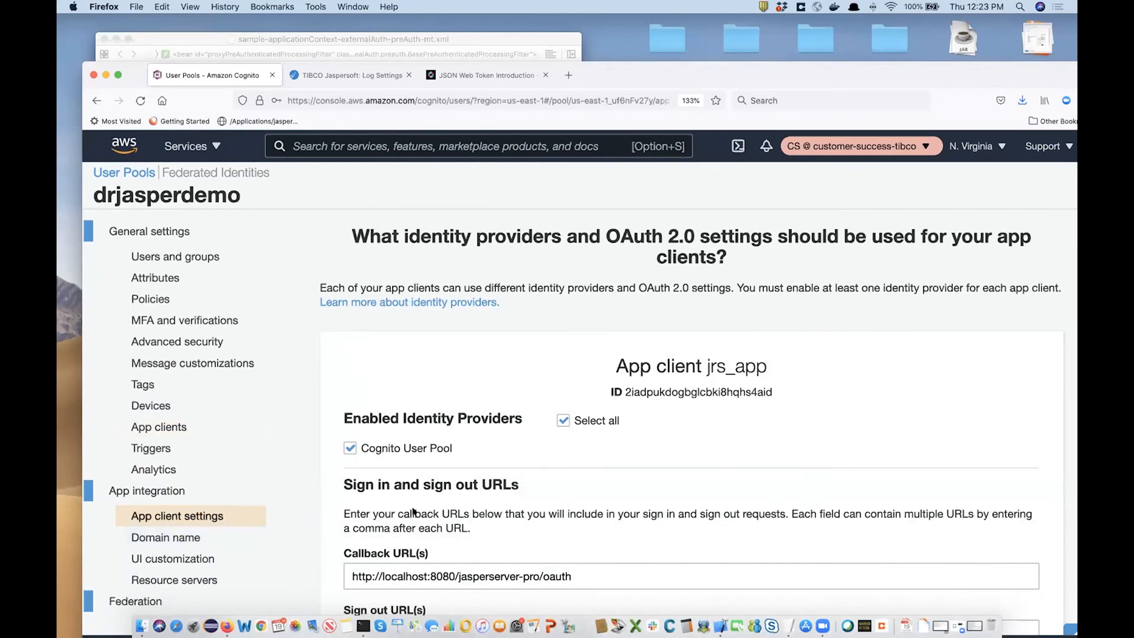
scroll(506, 376, "down", 8)
left_click_drag(627, 385, 535, 378)
left_click(353, 384)
left_click(600, 383)
left_click(458, 380)
left_click_drag(458, 380, 617, 385)
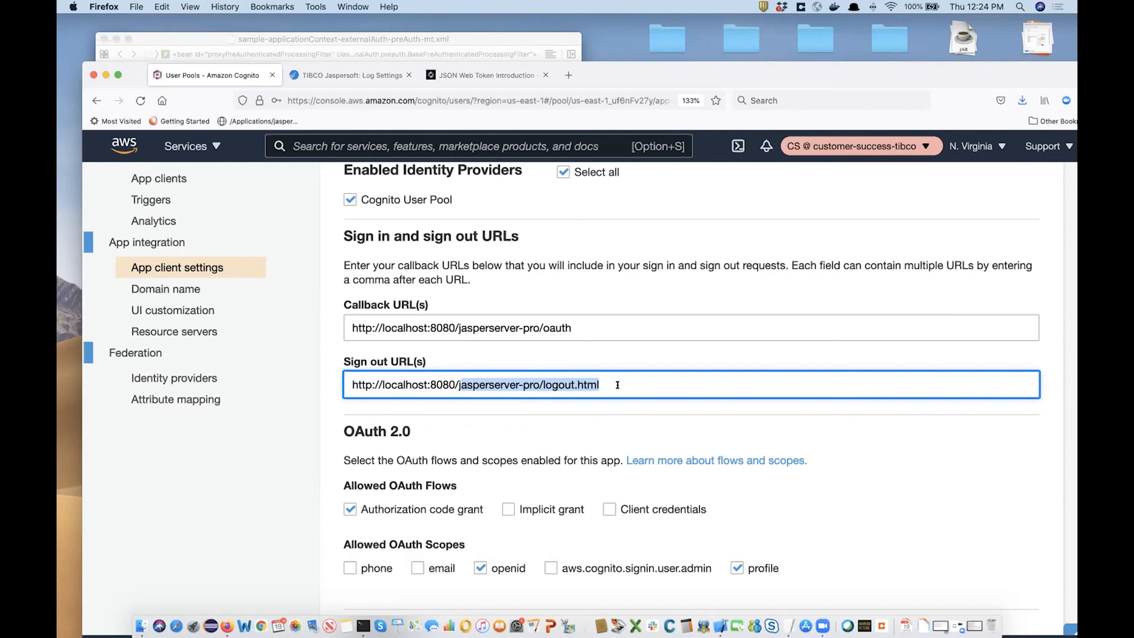